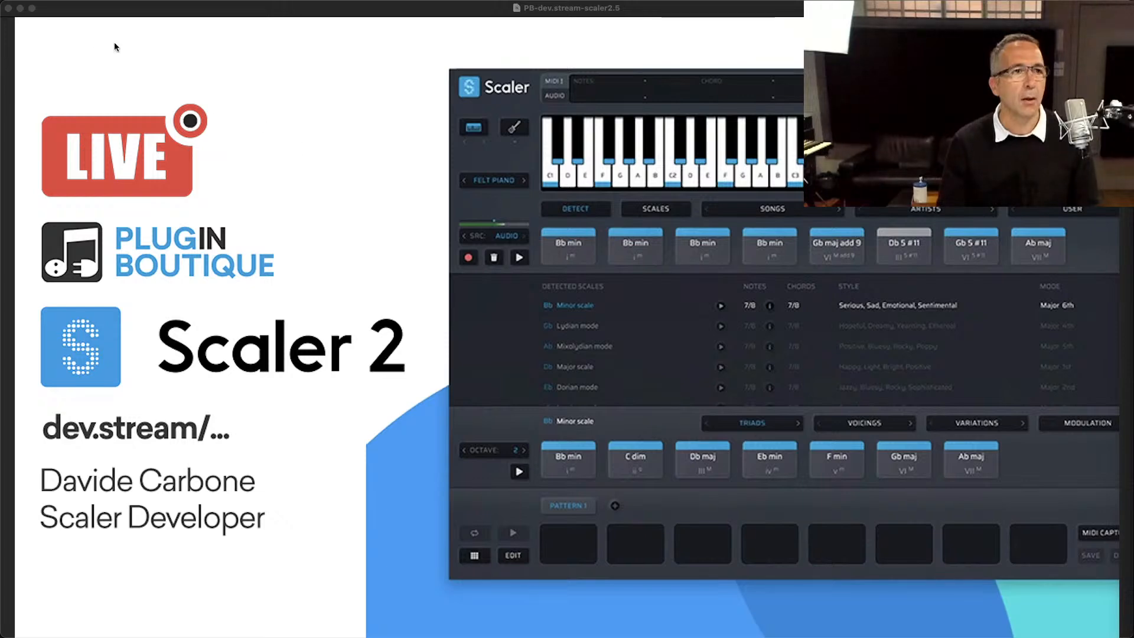
Step: Close the introductory presentation slide and switch to the Scaler 2 plugin window
{"action": "left_click", "coordinate": [8, 8]}
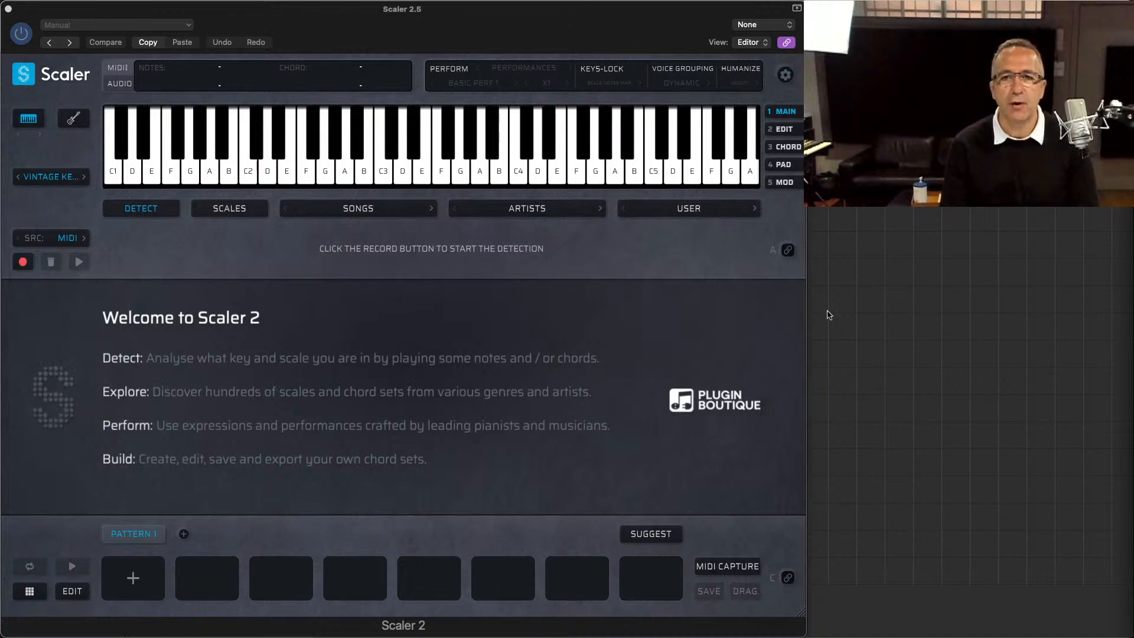
{"action": "mouse_move", "coordinate": [1093, 631]}
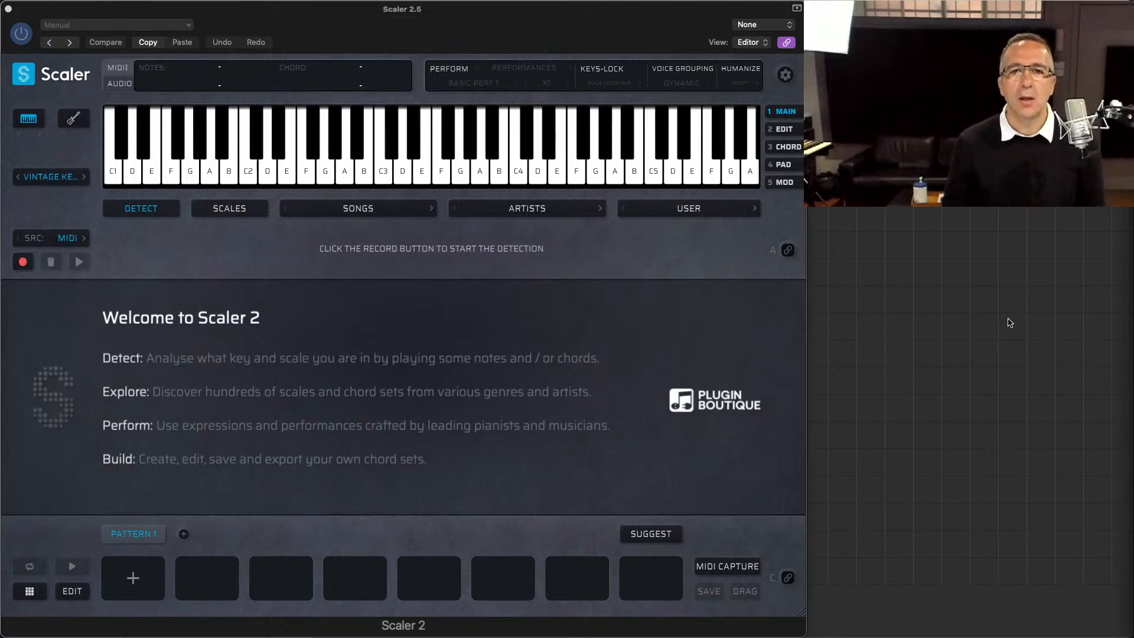
{"action": "key", "text": "super+Tab"}
{"action": "key", "text": "super+Tab"}
{"action": "key", "text": "super+Tab"}
{"action": "key", "text": "super+Tab"}
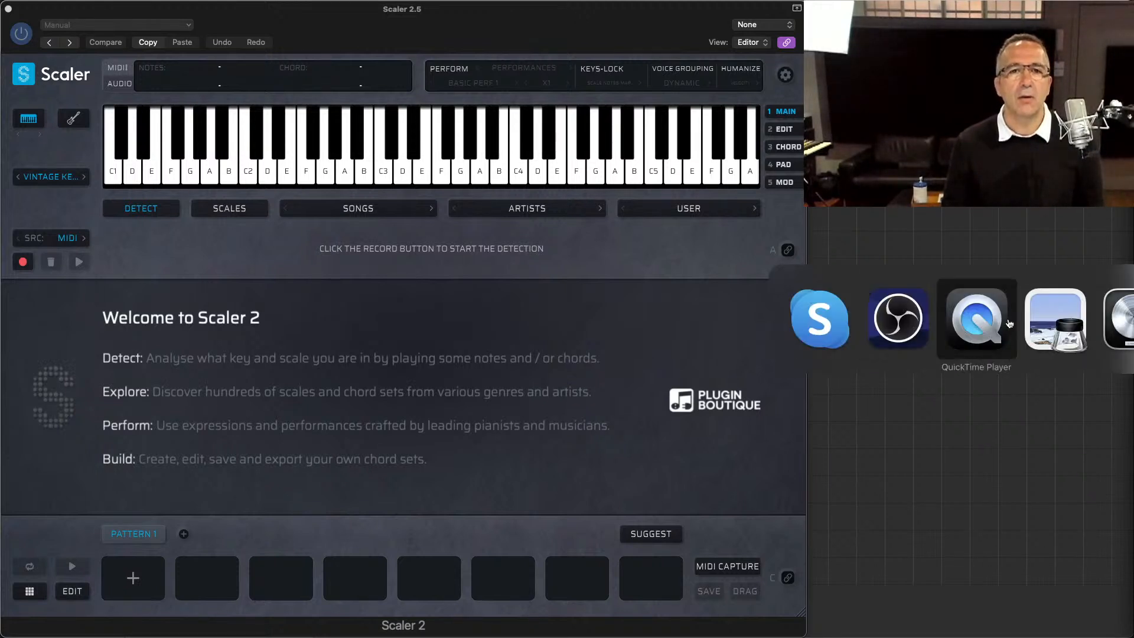
{"action": "key", "text": "super+Tab"}
{"action": "key", "text": "super+Tab"}
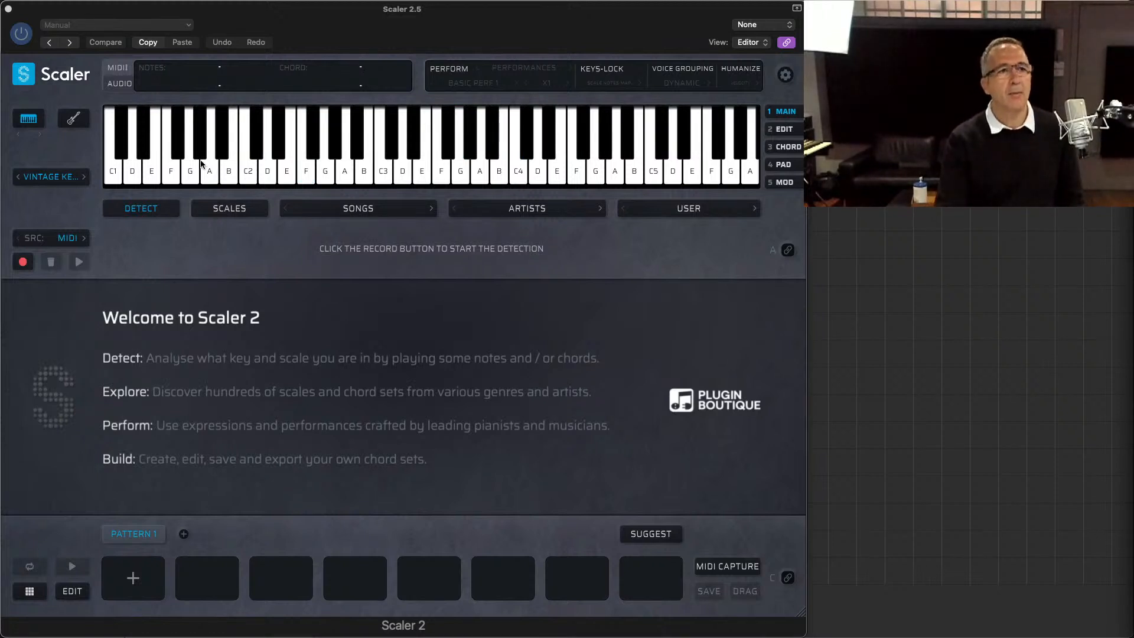
Step: Look through the list of built-in instrument sounds, from pianos and synths to guitars and orchestra, keeping the current sound
{"action": "left_click", "coordinate": [78, 173]}
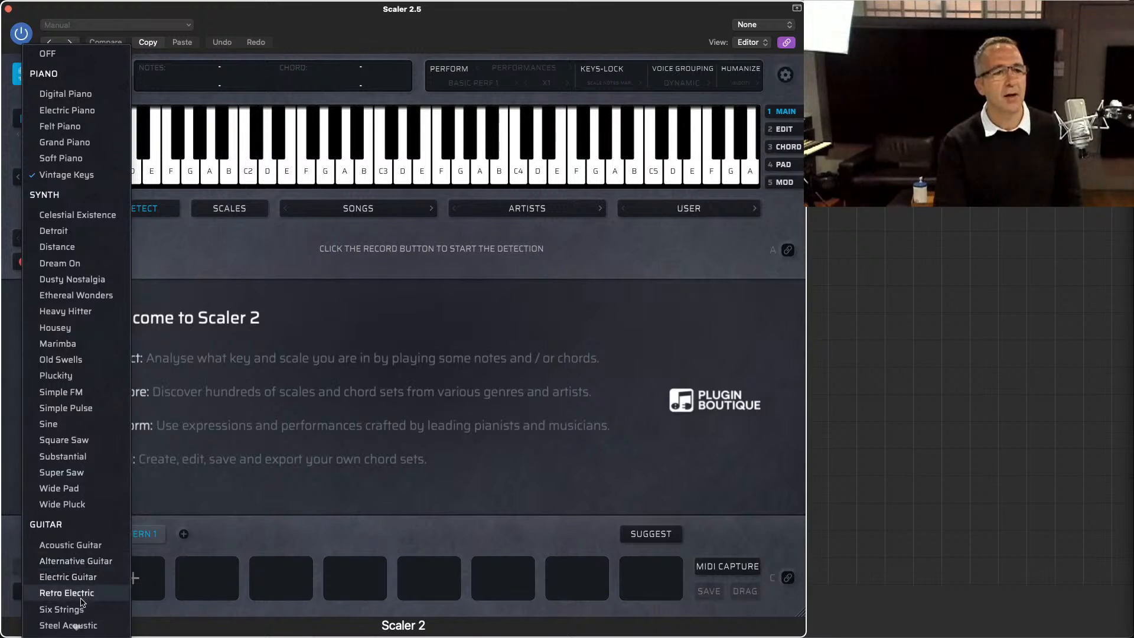
{"action": "scroll", "coordinate": [84, 594], "scroll_direction": "down", "scroll_amount": 4}
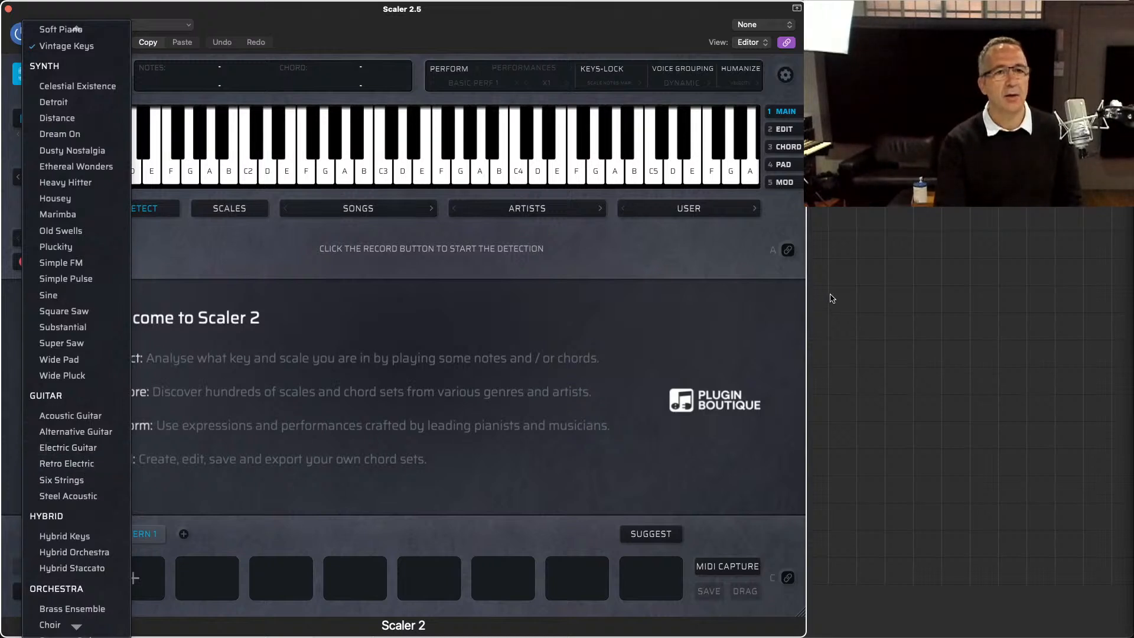
{"action": "left_click", "coordinate": [687, 242]}
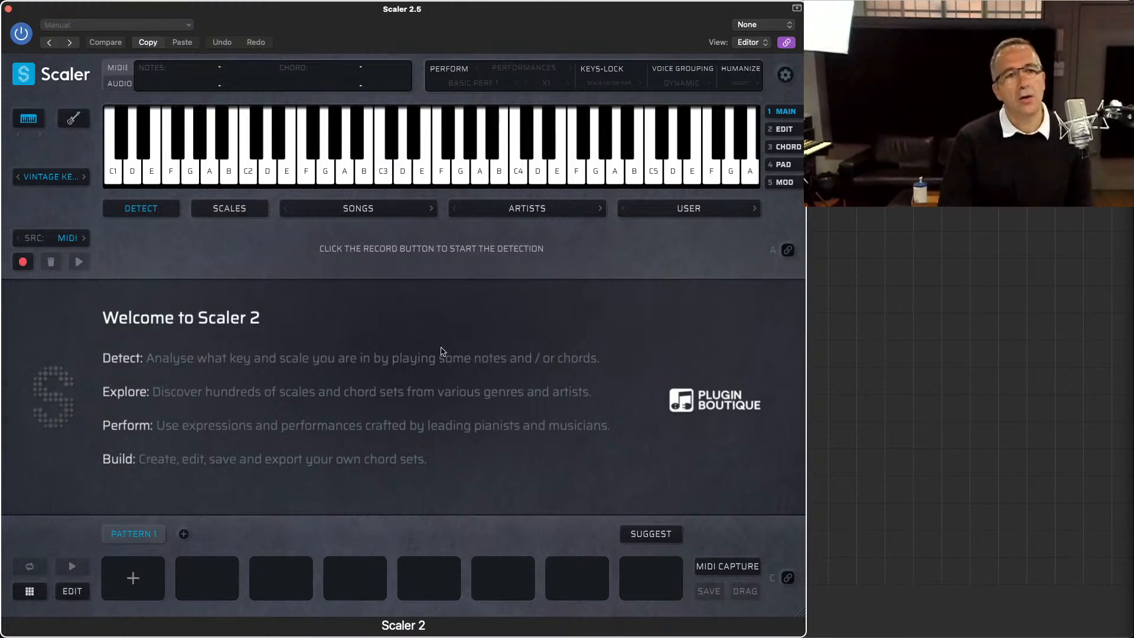
Step: Show the scales library and browse the song genres, including Deep House, and the artist chord sets
{"action": "left_click", "coordinate": [238, 209]}
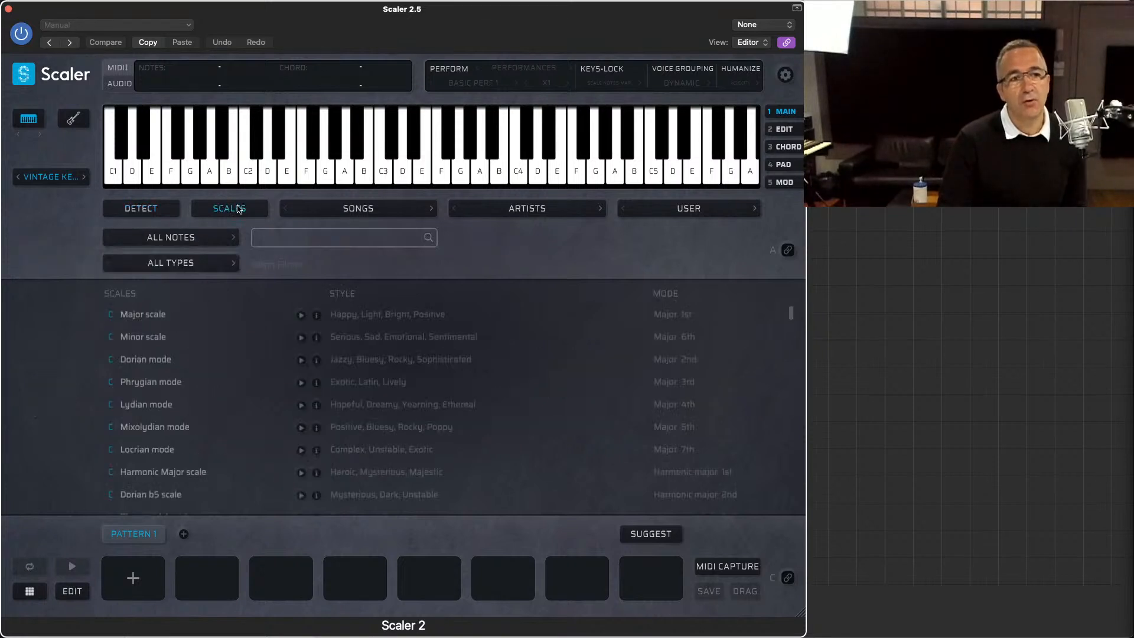
{"action": "left_click", "coordinate": [324, 212]}
{"action": "mouse_move", "coordinate": [326, 214]}
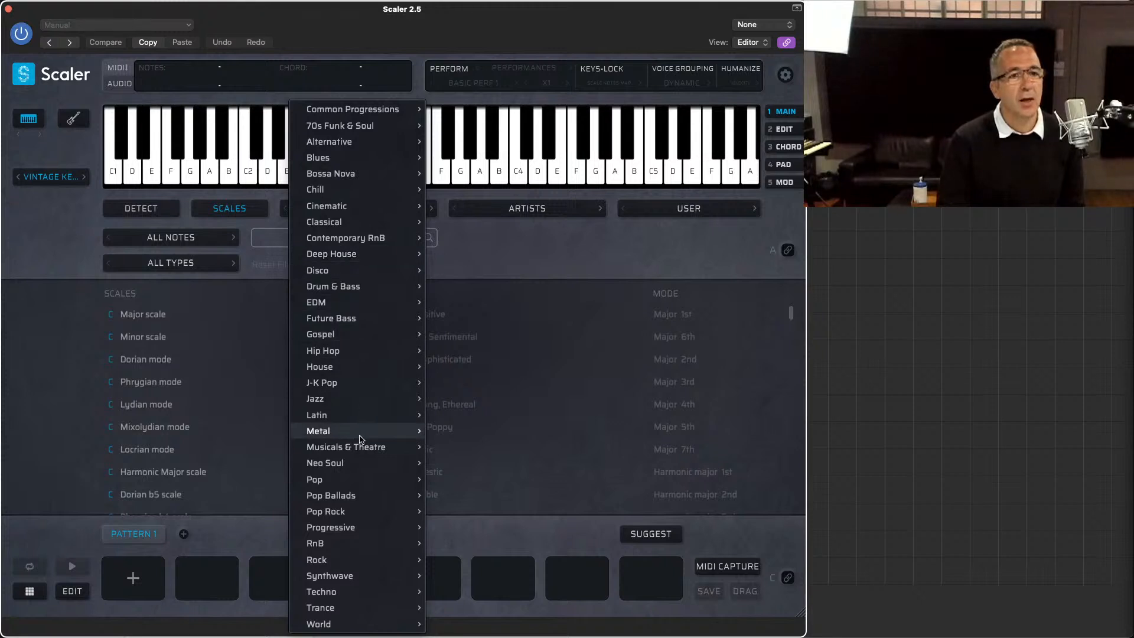
{"action": "mouse_move", "coordinate": [354, 499]}
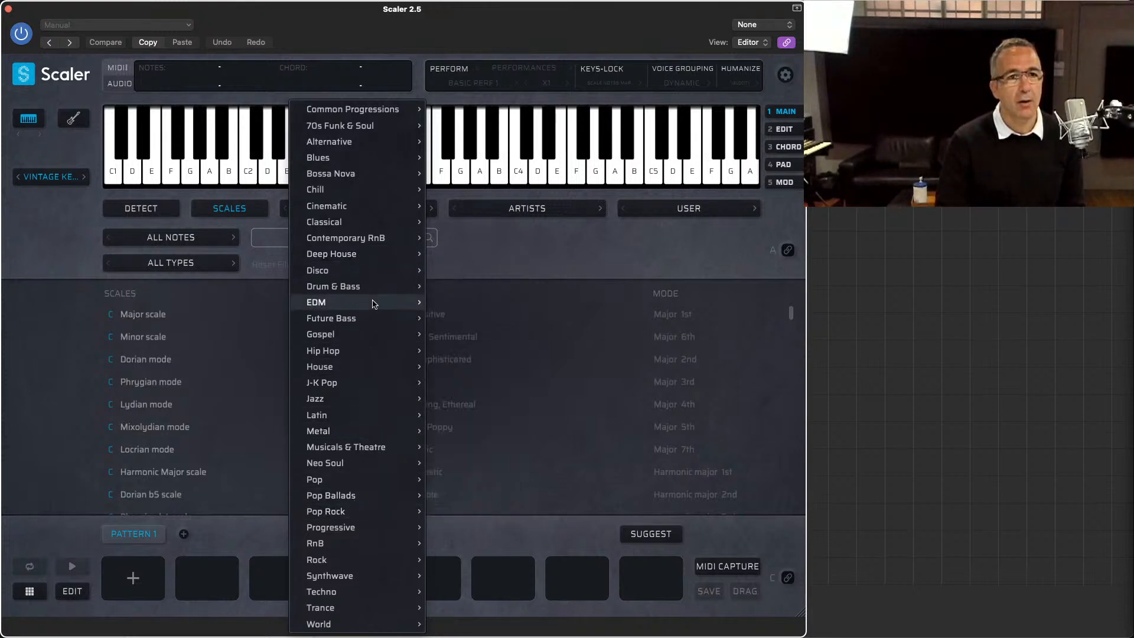
{"action": "mouse_move", "coordinate": [371, 251]}
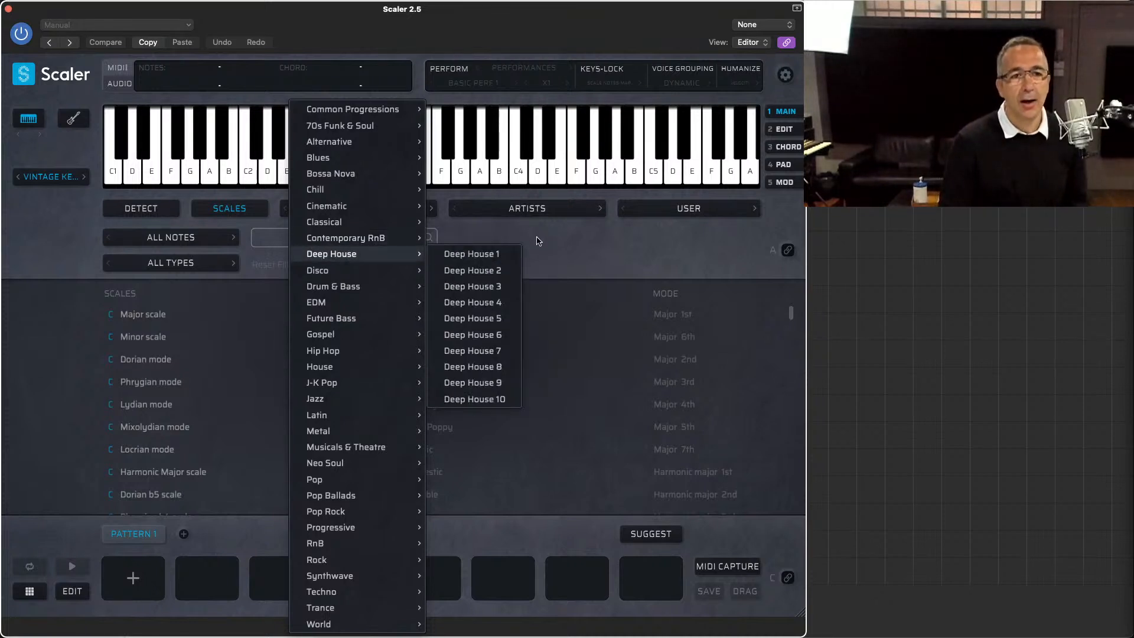
{"action": "left_click", "coordinate": [538, 241]}
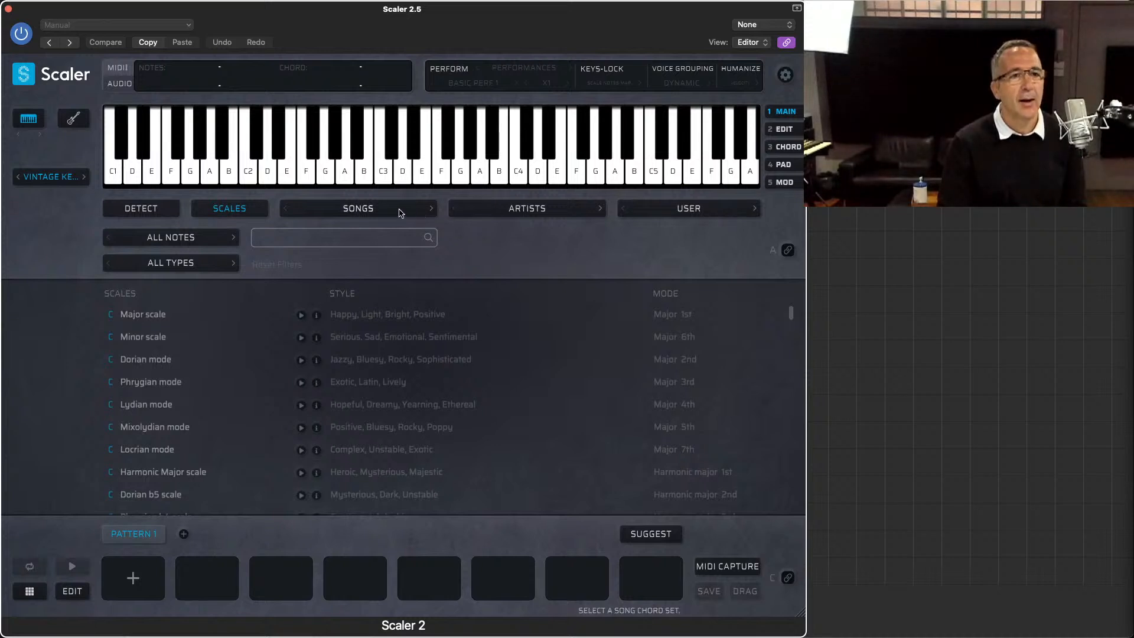
{"action": "left_click", "coordinate": [519, 210]}
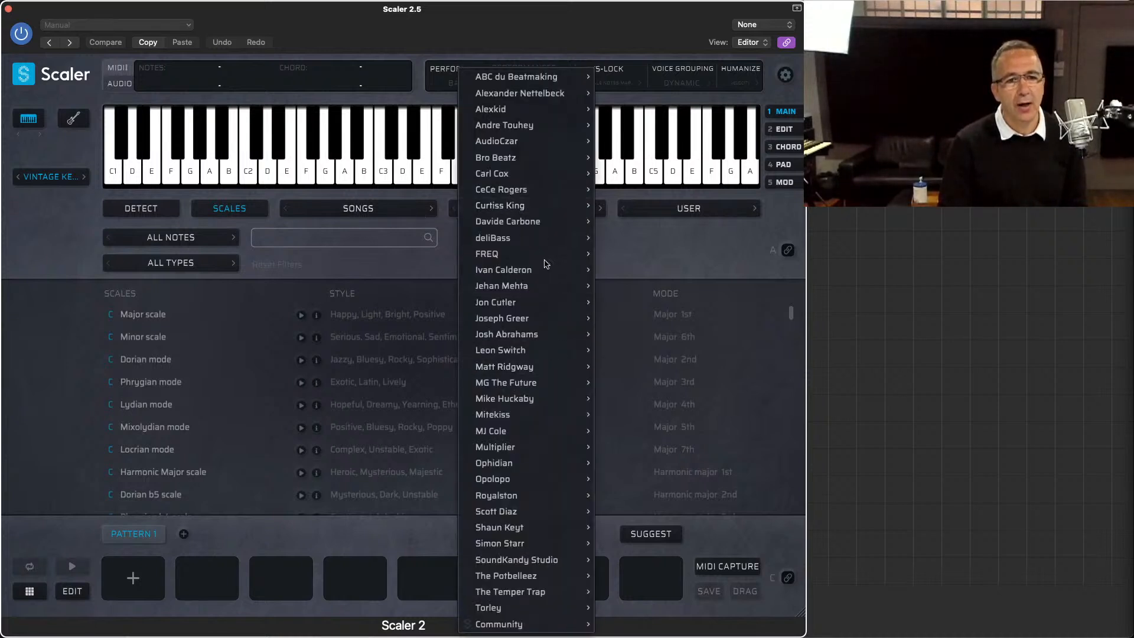
{"action": "left_click", "coordinate": [660, 254]}
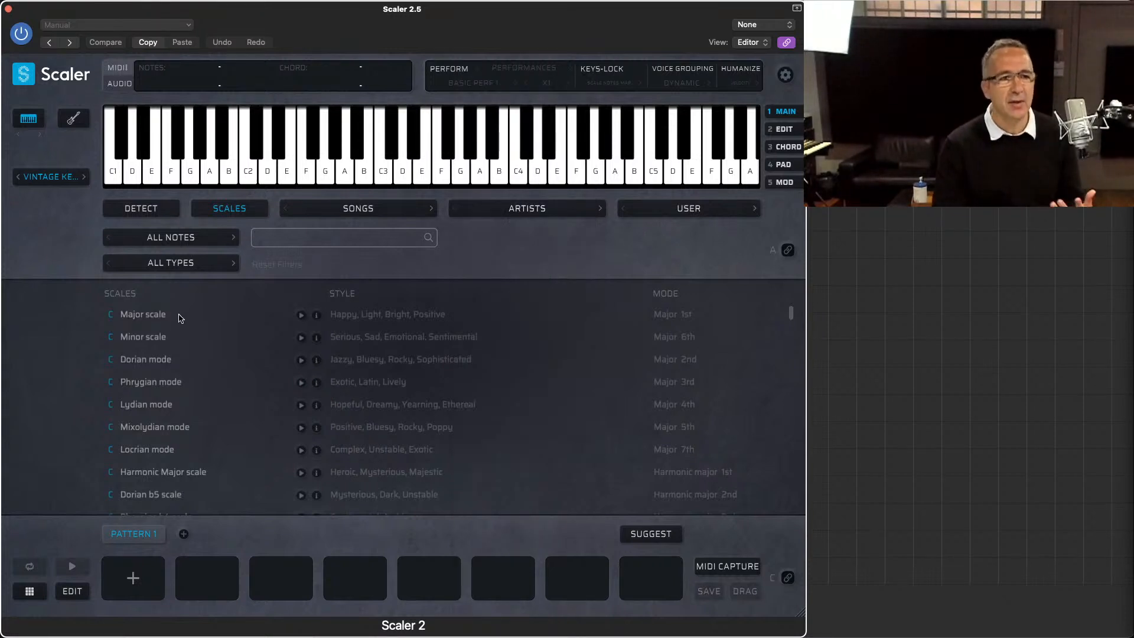
Step: Load the C Major scale and place its C maj triad in the first slot of Pattern 1
{"action": "left_click", "coordinate": [141, 316]}
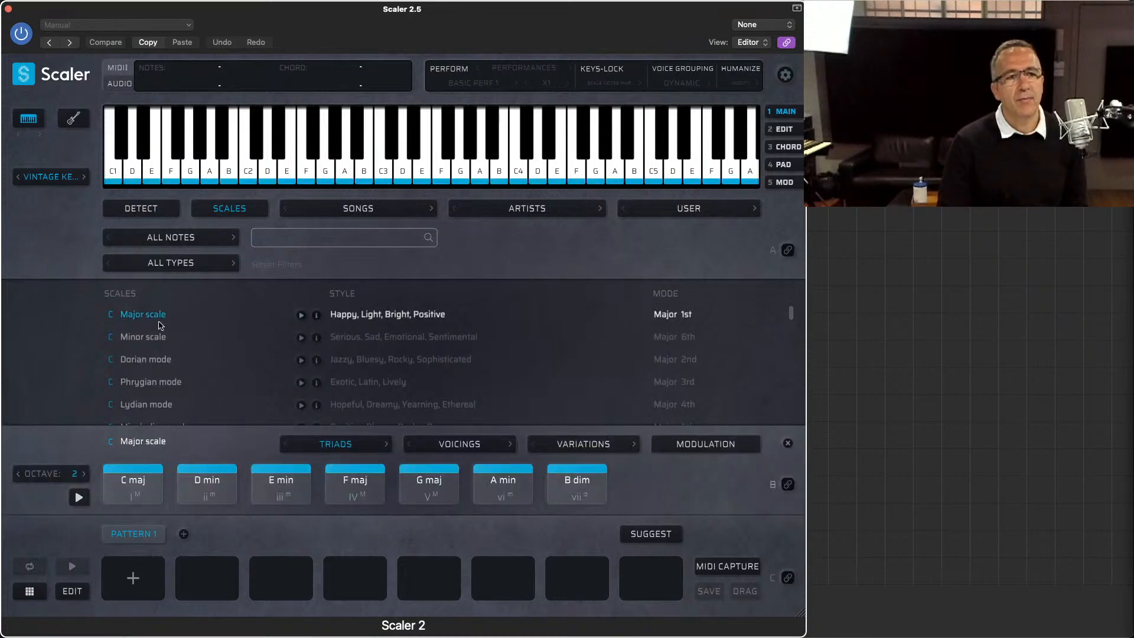
{"action": "left_click_drag", "start_coordinate": [133, 485], "coordinate": [139, 576]}
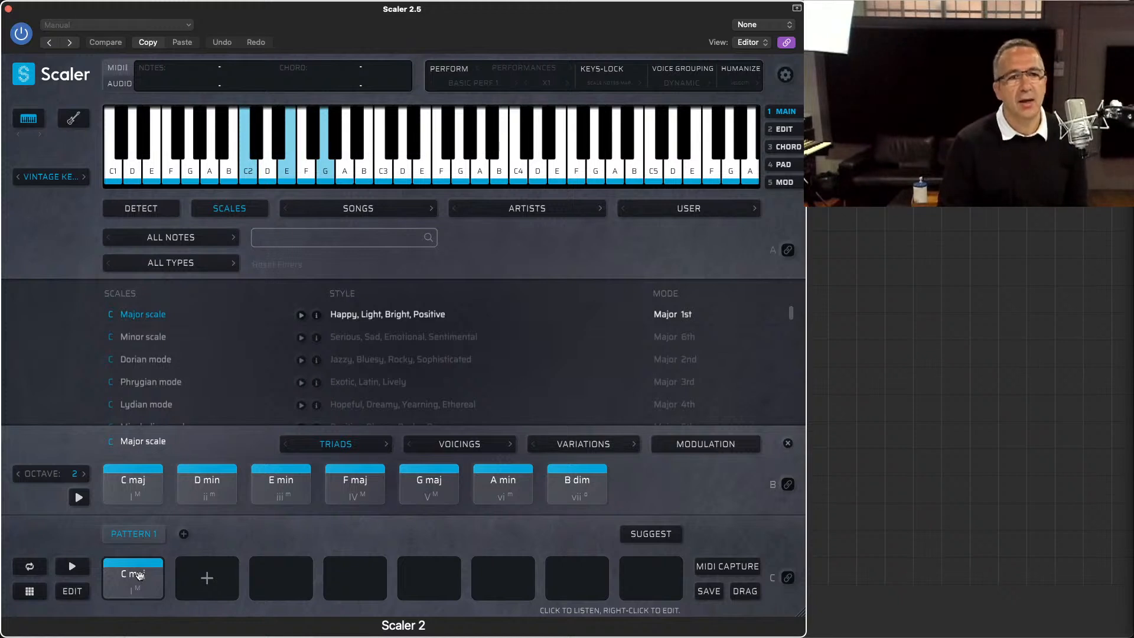
Step: View the chord suggestions for the C maj chord in Pattern 1 and dismiss them
{"action": "left_click", "coordinate": [653, 534]}
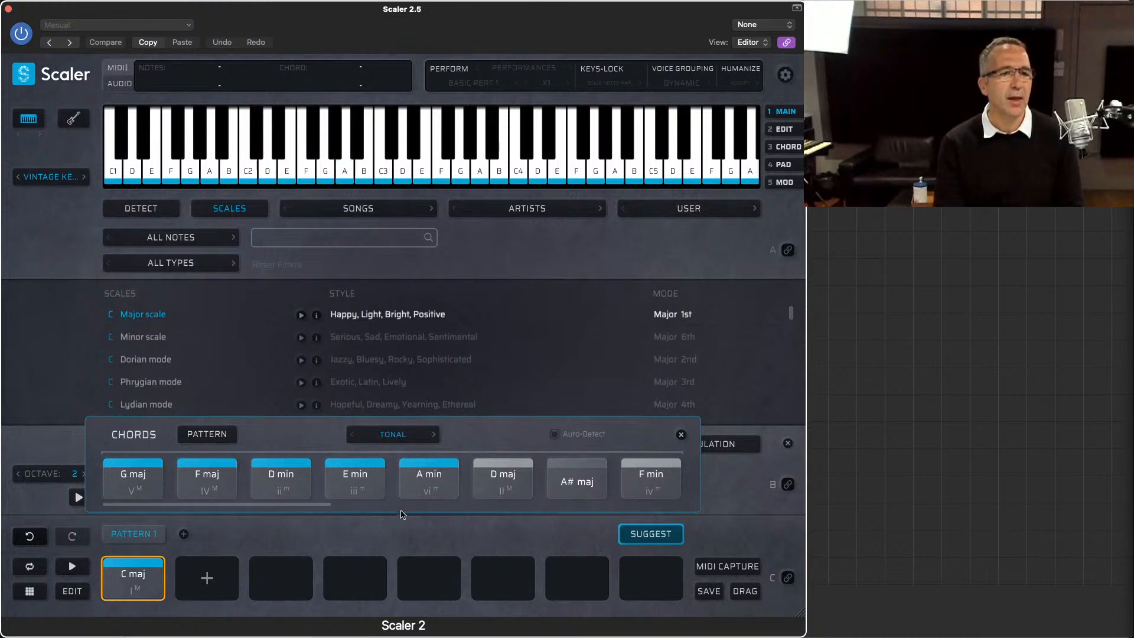
{"action": "left_click", "coordinate": [134, 577]}
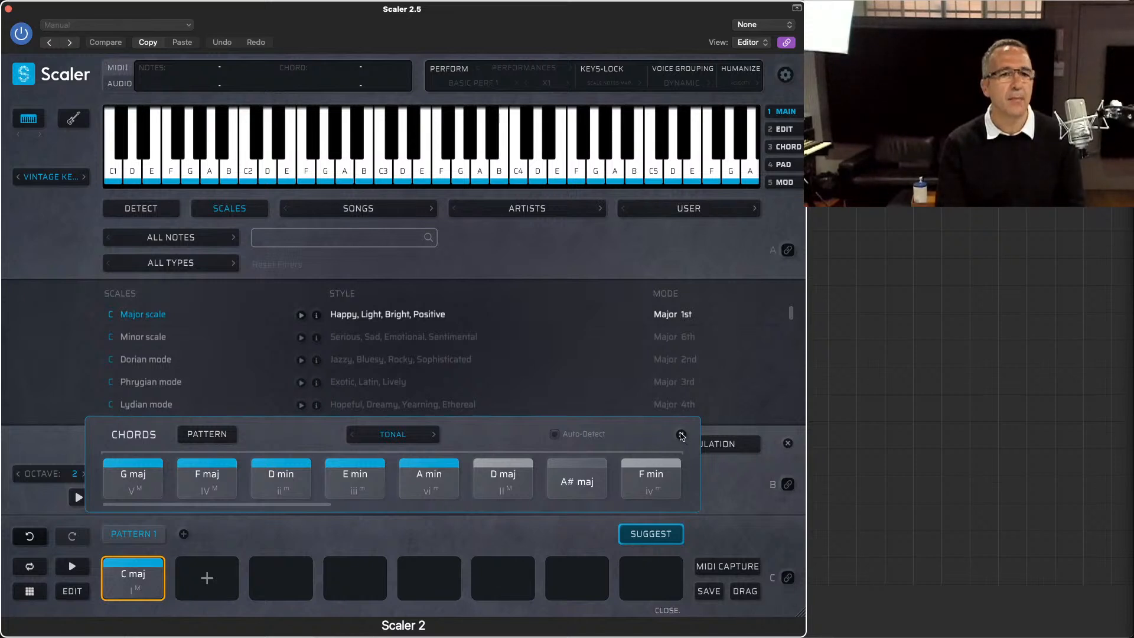
{"action": "left_click", "coordinate": [681, 435]}
Step: Change the scale's chord shape from triads to 7ths and replace the first chord of Pattern 1 with C maj7
{"action": "left_click", "coordinate": [158, 467]}
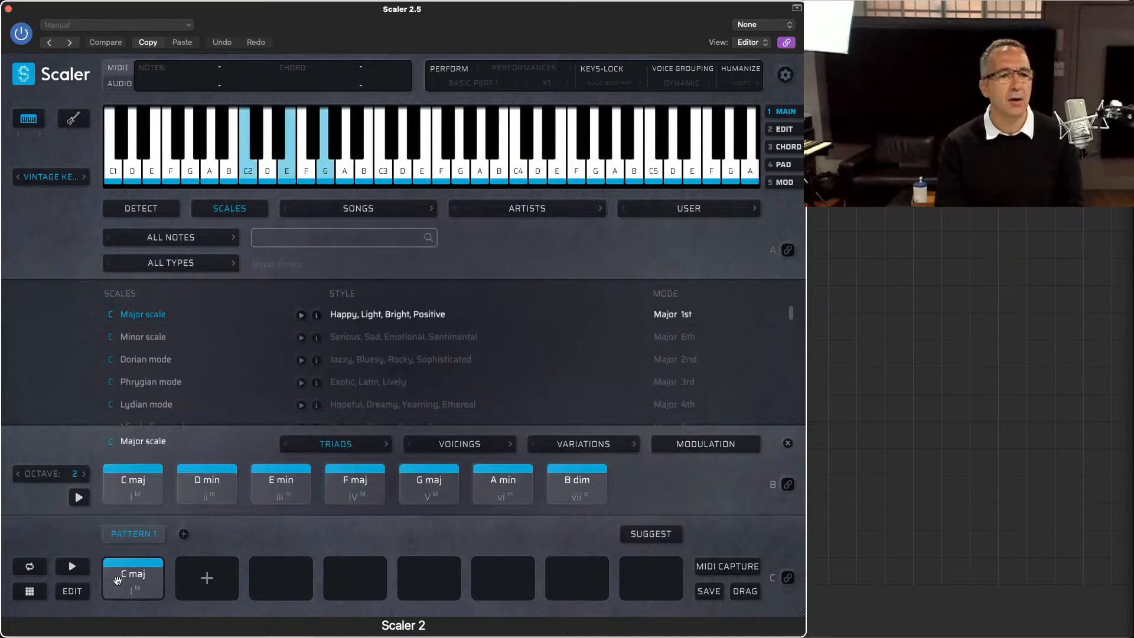
{"action": "left_click", "coordinate": [221, 475]}
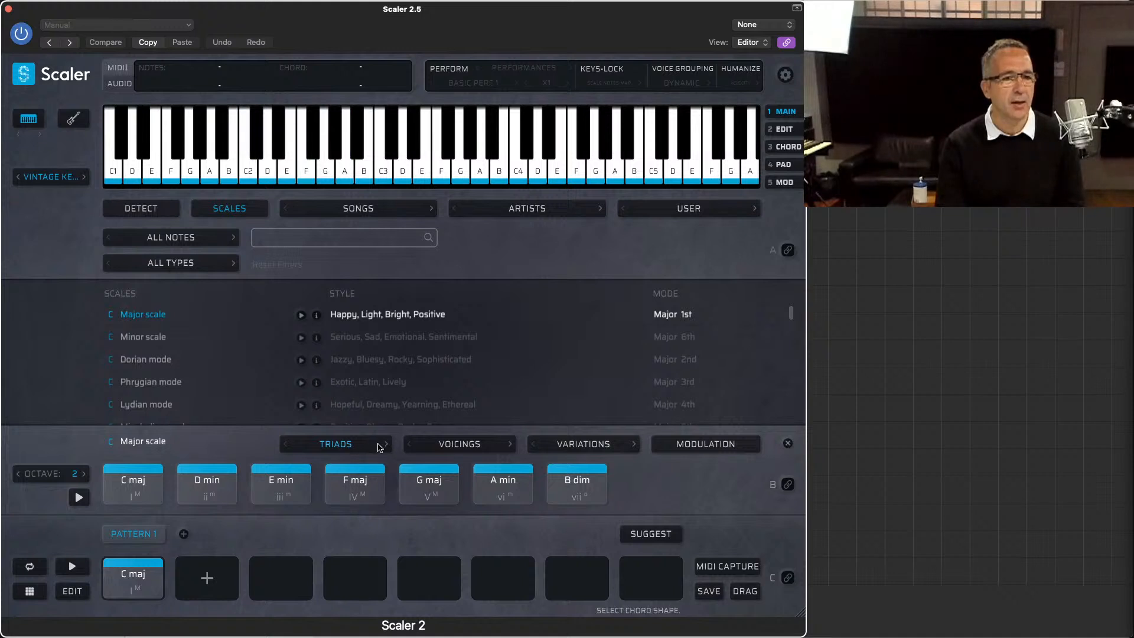
{"action": "left_click", "coordinate": [387, 446]}
{"action": "left_click", "coordinate": [207, 481]}
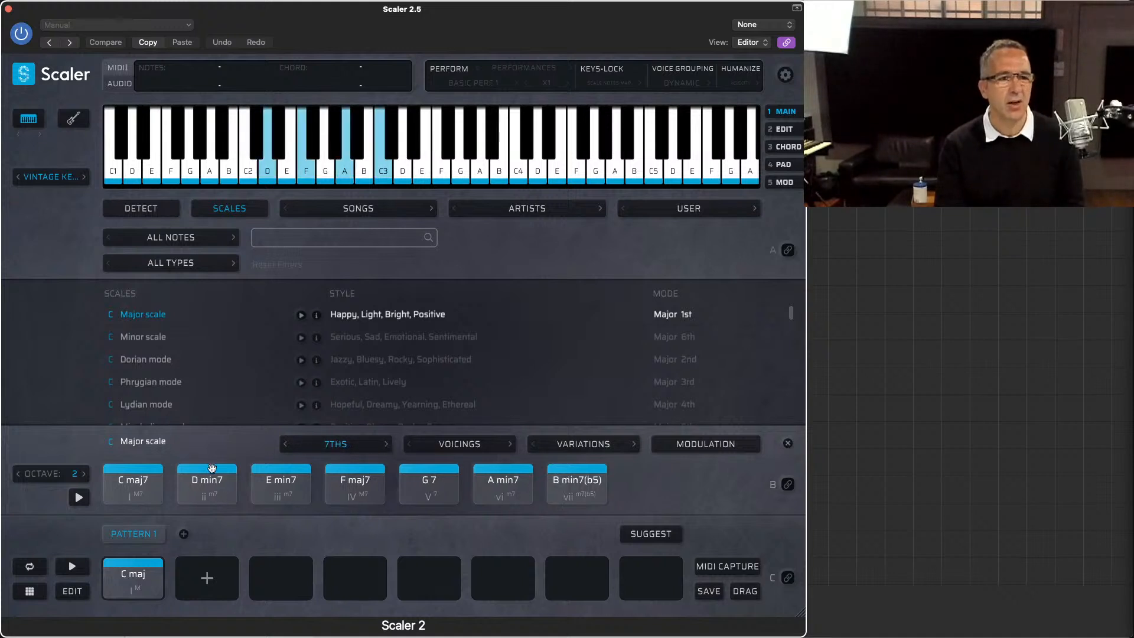
{"action": "left_click", "coordinate": [145, 489]}
{"action": "left_click_drag", "start_coordinate": [144, 489], "coordinate": [138, 576]}
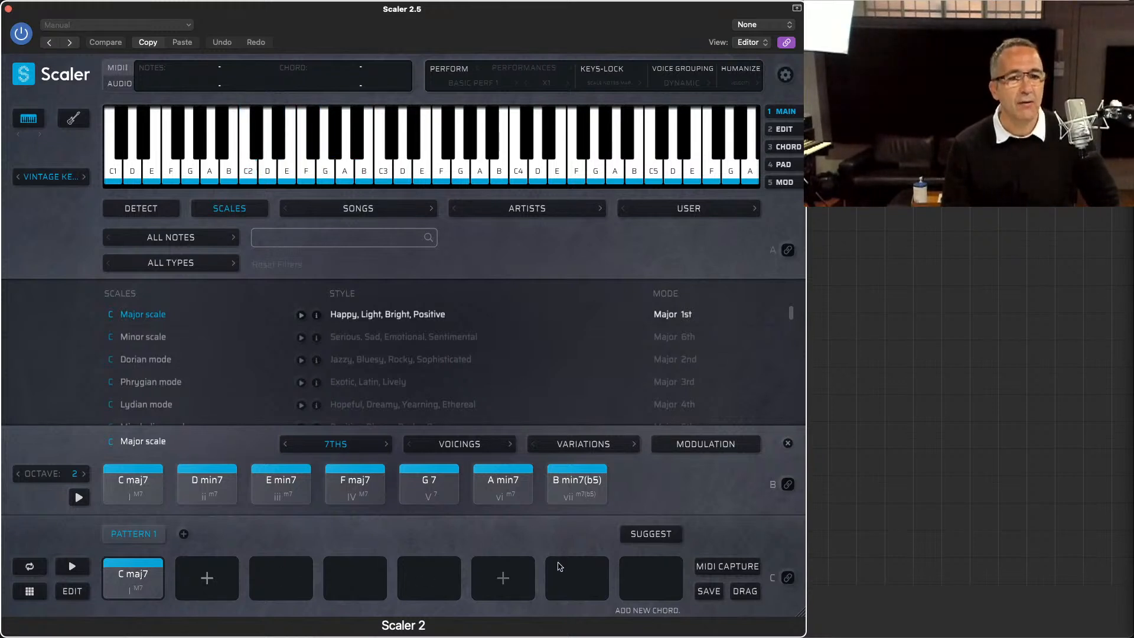
Step: Open the chord suggestions for C maj7, check the available suggestion profiles and audition the suggested D maj chord
{"action": "left_click", "coordinate": [668, 534]}
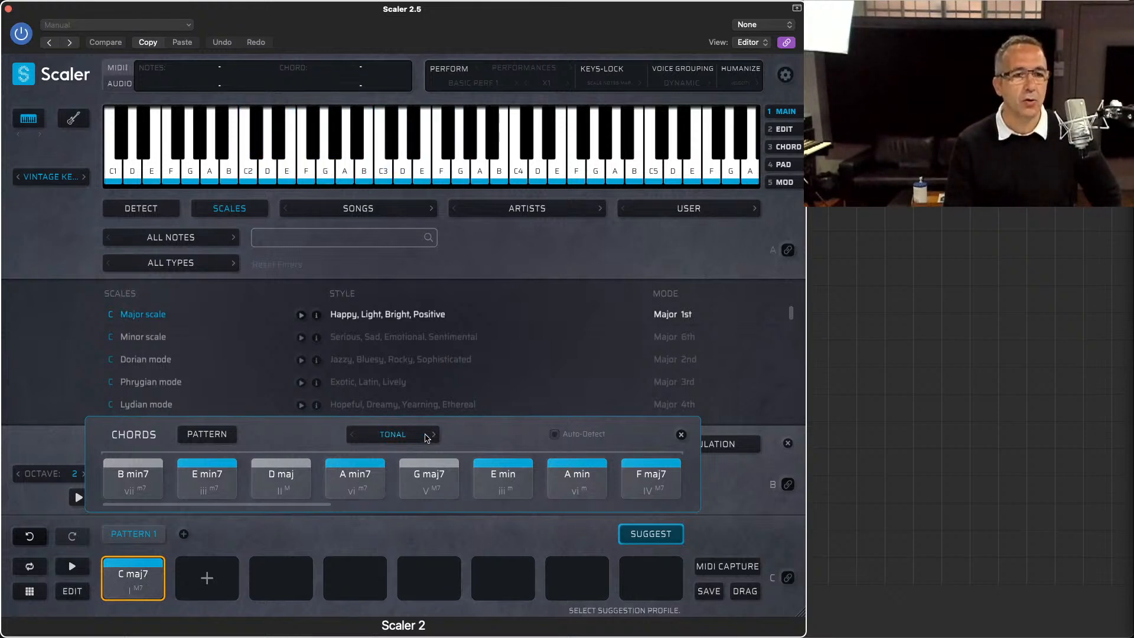
{"action": "left_click", "coordinate": [426, 438]}
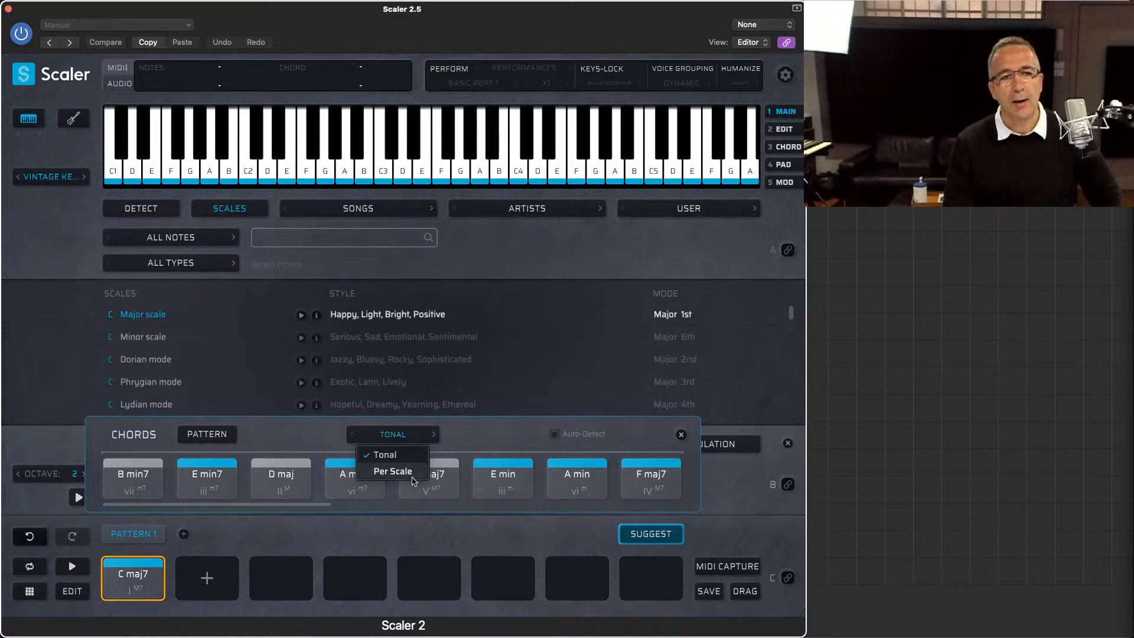
{"action": "left_click", "coordinate": [455, 439]}
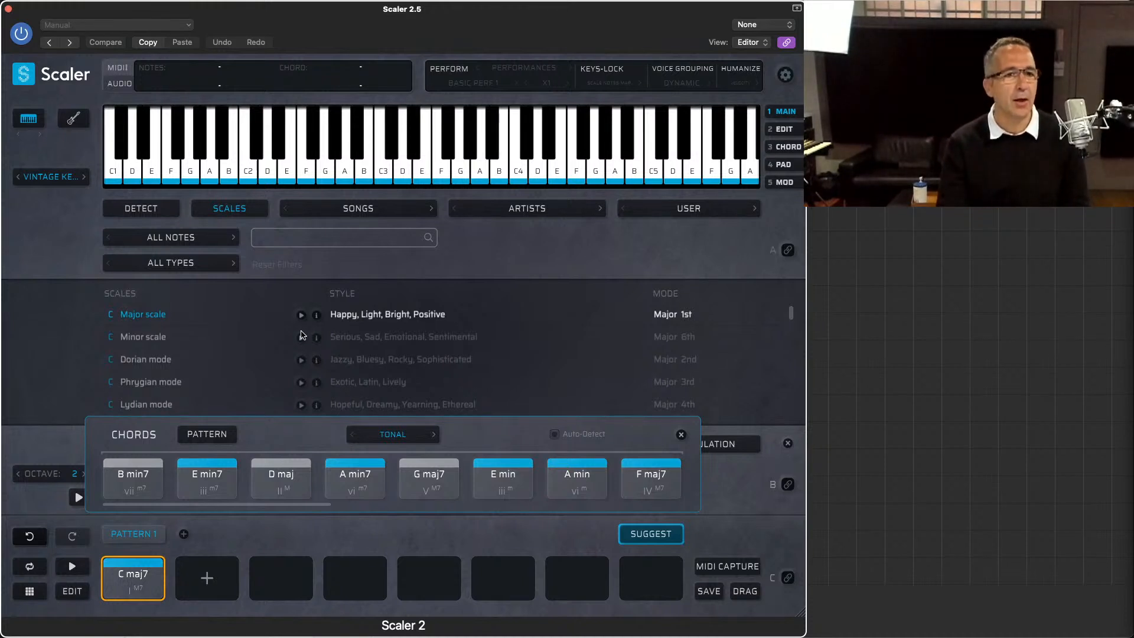
{"action": "left_click", "coordinate": [265, 473]}
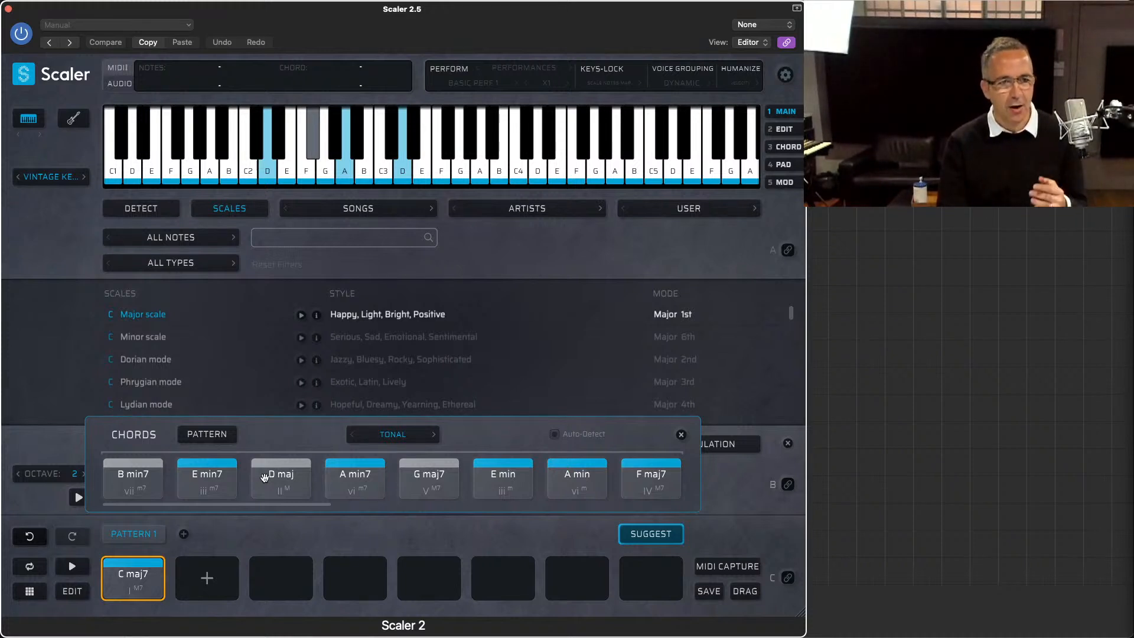
Step: Set the suggestion profile to Per Scale and audition the suggested E min and A min7 chords
{"action": "left_click", "coordinate": [391, 436]}
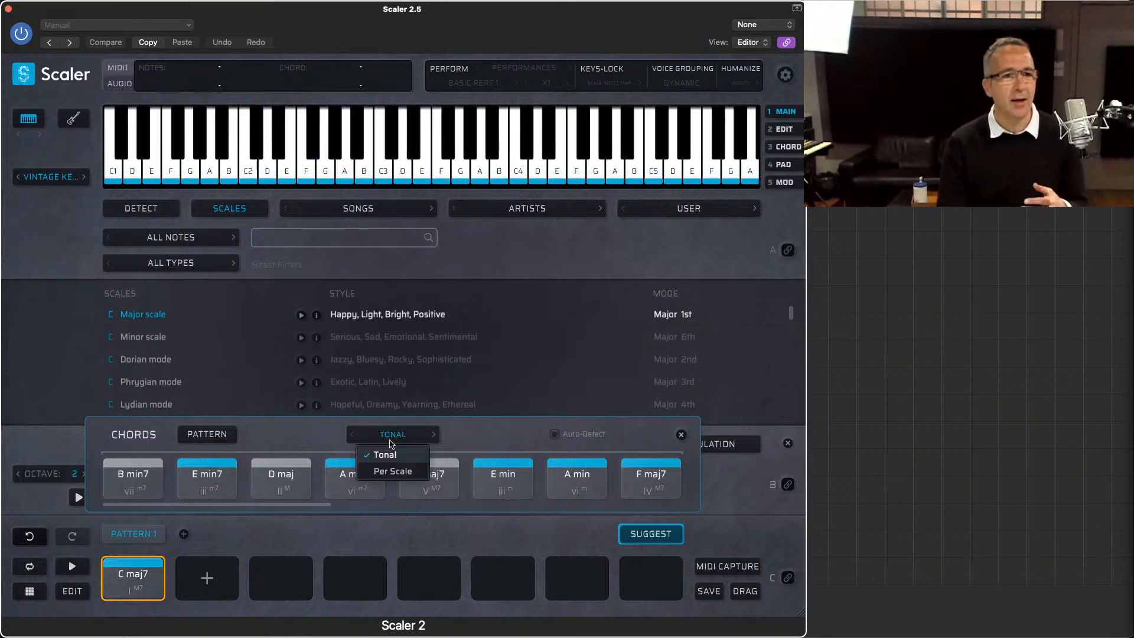
{"action": "left_click", "coordinate": [380, 472]}
{"action": "left_click", "coordinate": [378, 474]}
{"action": "left_click", "coordinate": [281, 478]}
{"action": "left_click", "coordinate": [207, 478]}
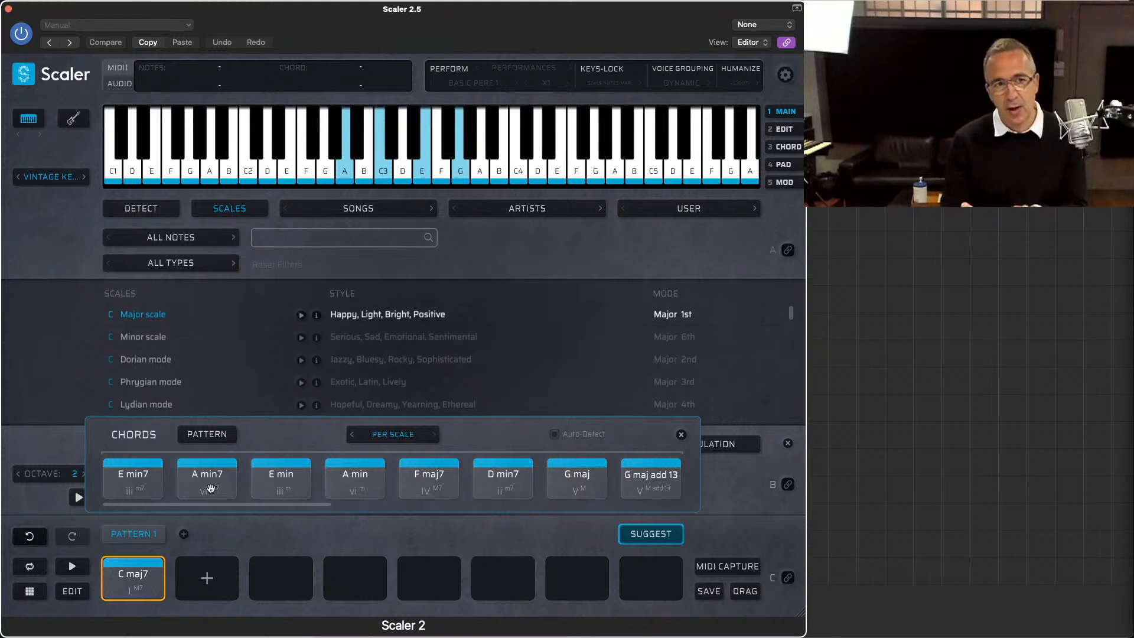
Step: Audition C maj7 from the pattern followed by the Per Scale suggestions A min7, F maj7, D min7, G maj and G maj add 13
{"action": "left_click", "coordinate": [125, 572]}
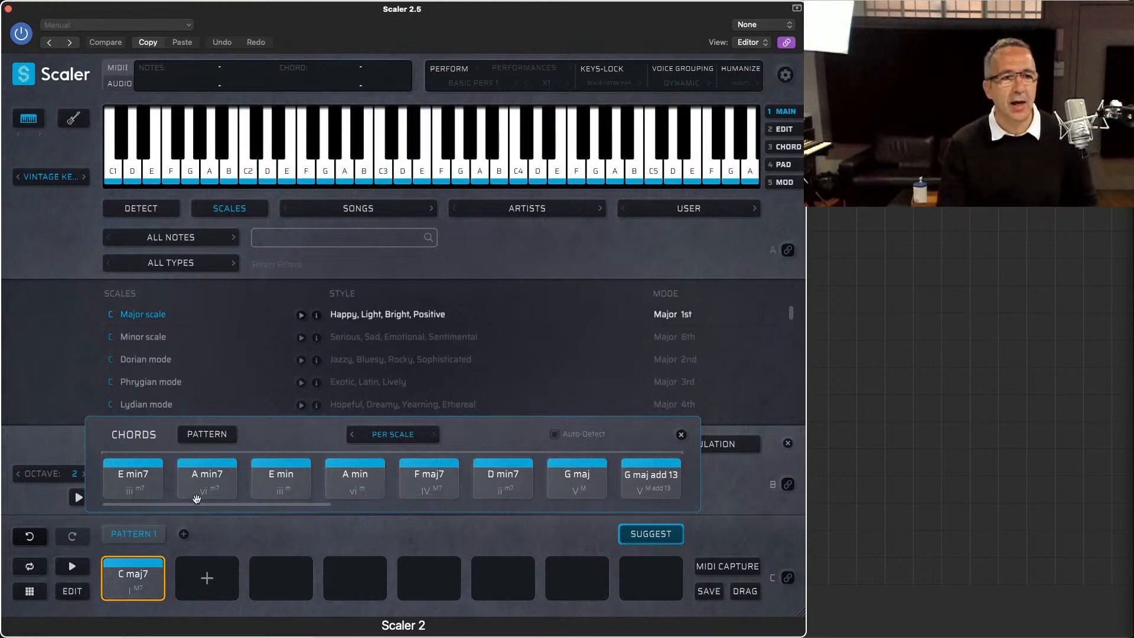
{"action": "left_click", "coordinate": [209, 476]}
{"action": "left_click", "coordinate": [435, 475]}
{"action": "left_click", "coordinate": [490, 492]}
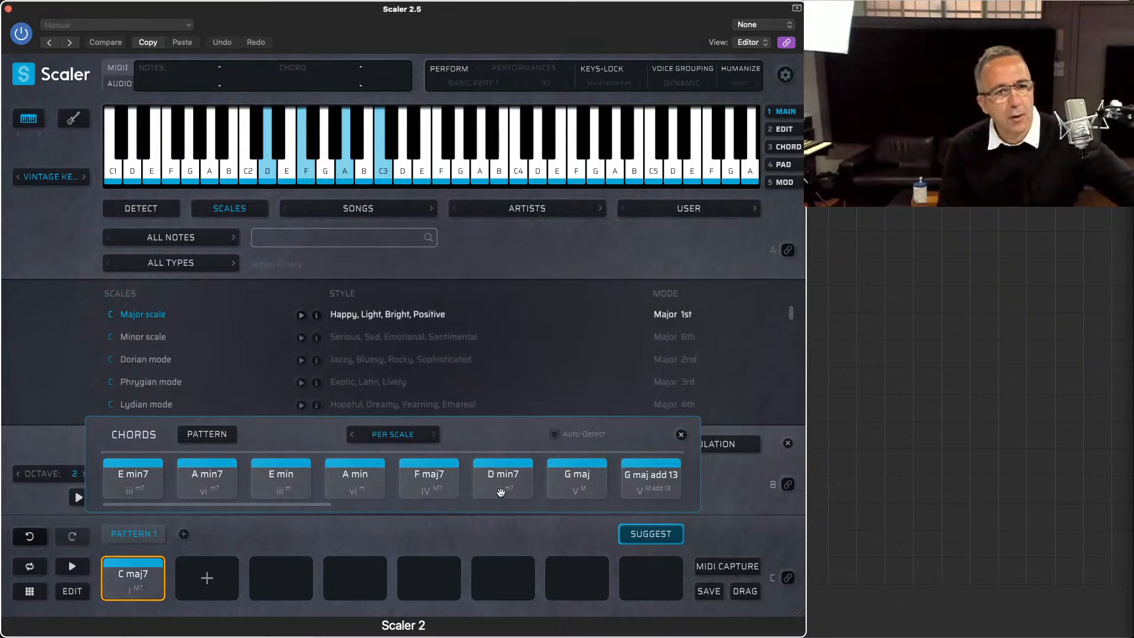
{"action": "left_click", "coordinate": [567, 480]}
{"action": "left_click", "coordinate": [649, 480]}
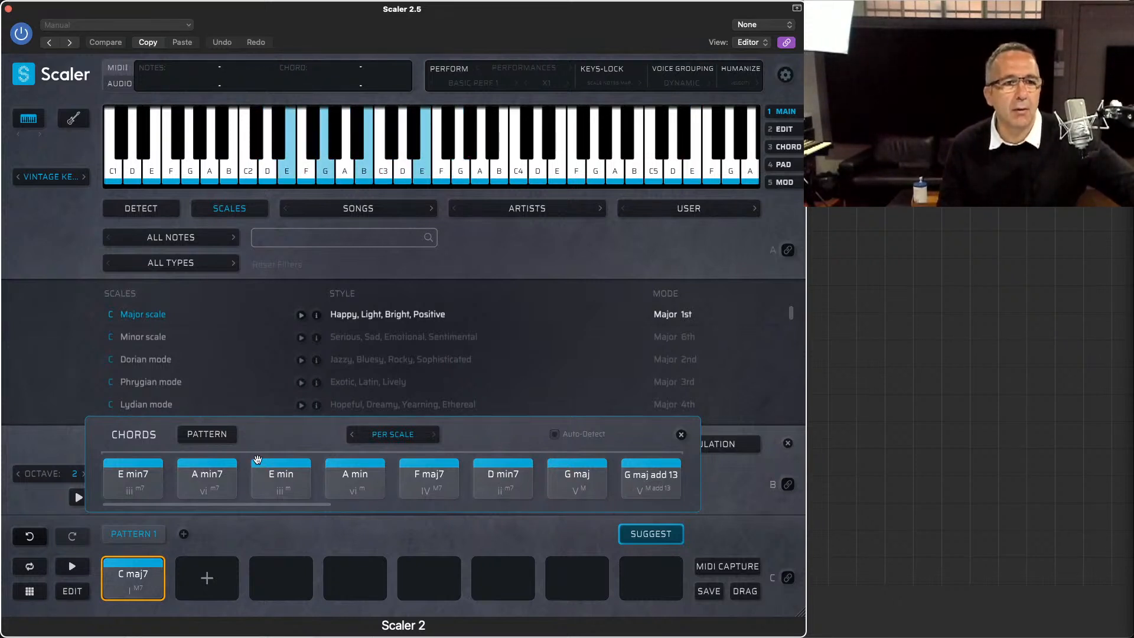
{"action": "left_click", "coordinate": [203, 486]}
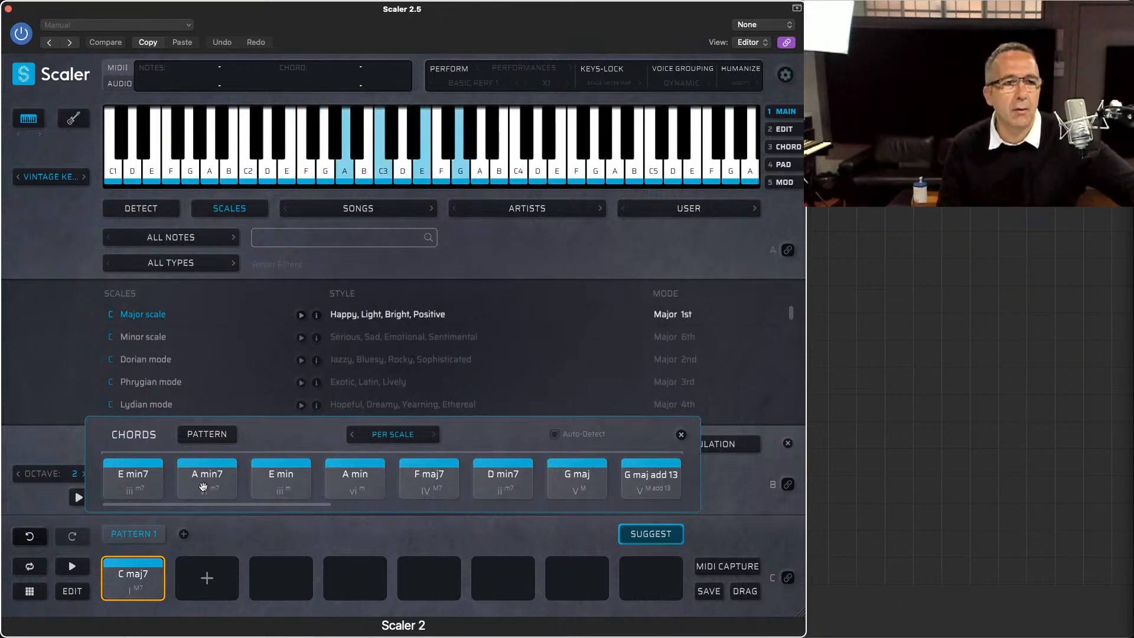
Step: Set the suggestion profile to Tonal and audition the suggested D maj, A min7, G maj7, B min7 and E min7 chords
{"action": "left_click", "coordinate": [370, 437]}
{"action": "left_click", "coordinate": [376, 456]}
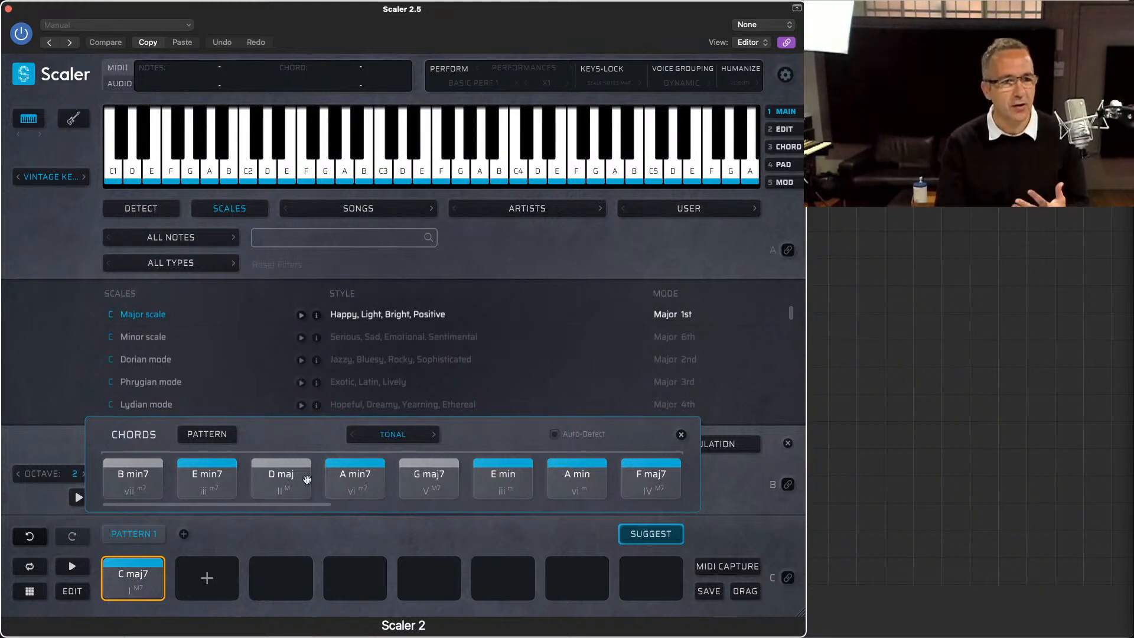
{"action": "left_click", "coordinate": [276, 483]}
{"action": "left_click", "coordinate": [359, 480]}
{"action": "left_click", "coordinate": [426, 480]}
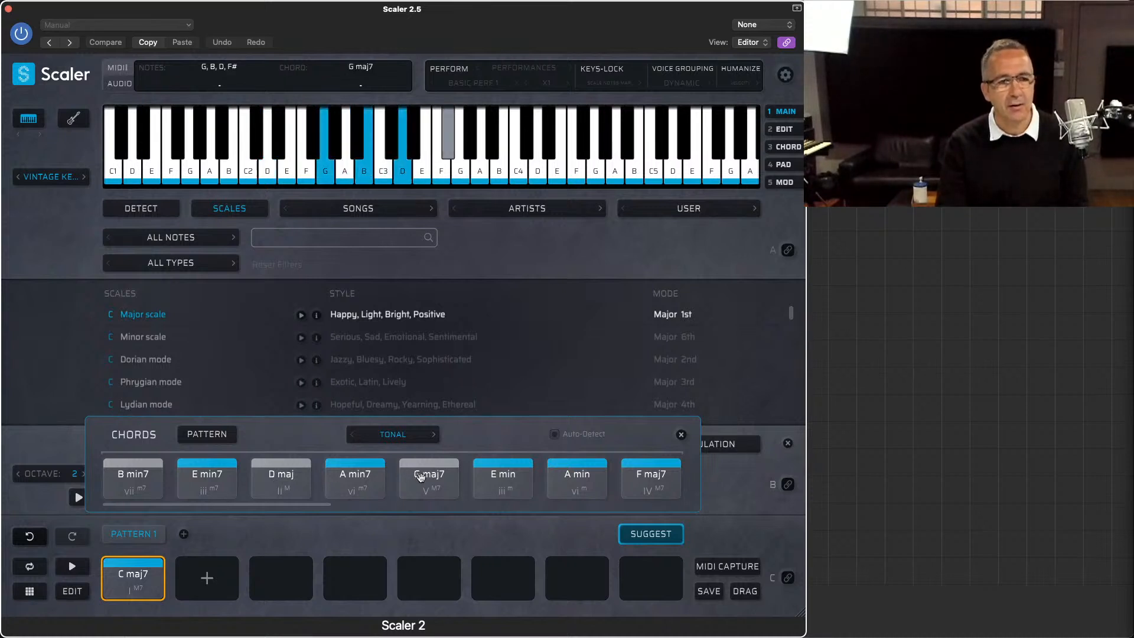
{"action": "left_click", "coordinate": [126, 480]}
{"action": "left_click", "coordinate": [207, 479]}
{"action": "left_click", "coordinate": [277, 481]}
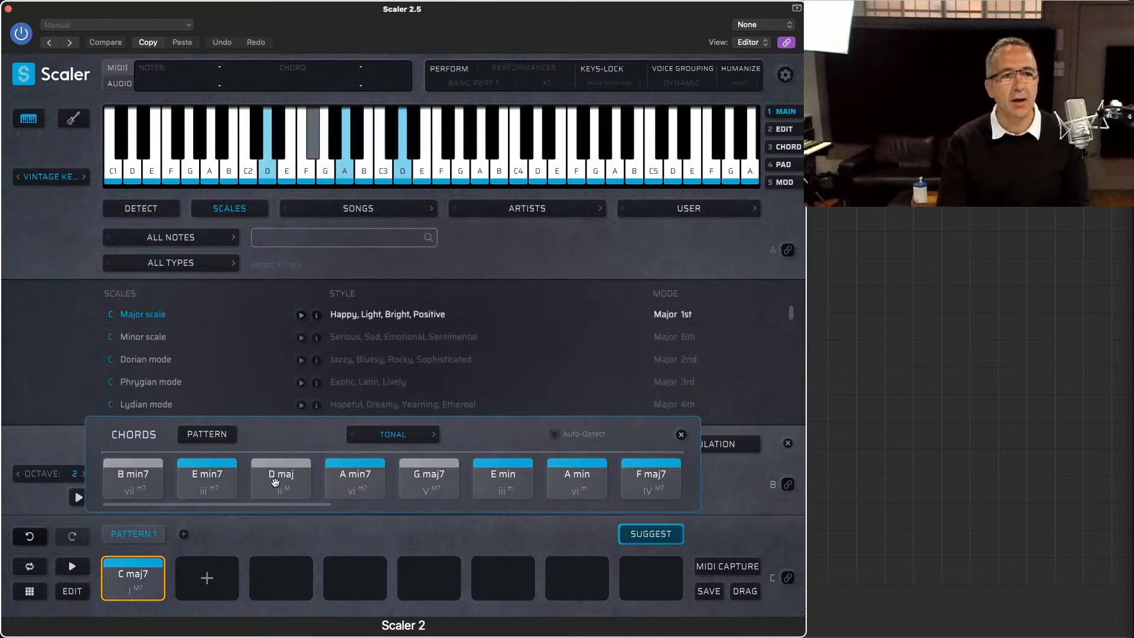
Step: Audition C maj7 from the pattern followed by the Tonal suggestions A# maj7, C maj9 and A min9
{"action": "left_click_drag", "start_coordinate": [282, 506], "coordinate": [581, 506]}
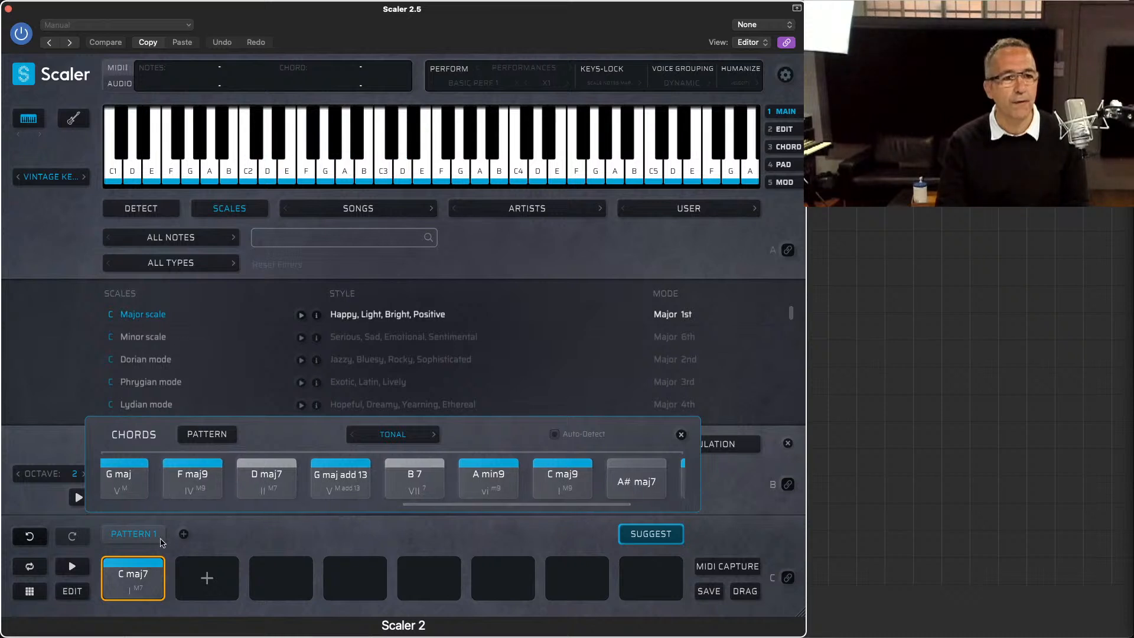
{"action": "left_click", "coordinate": [151, 560]}
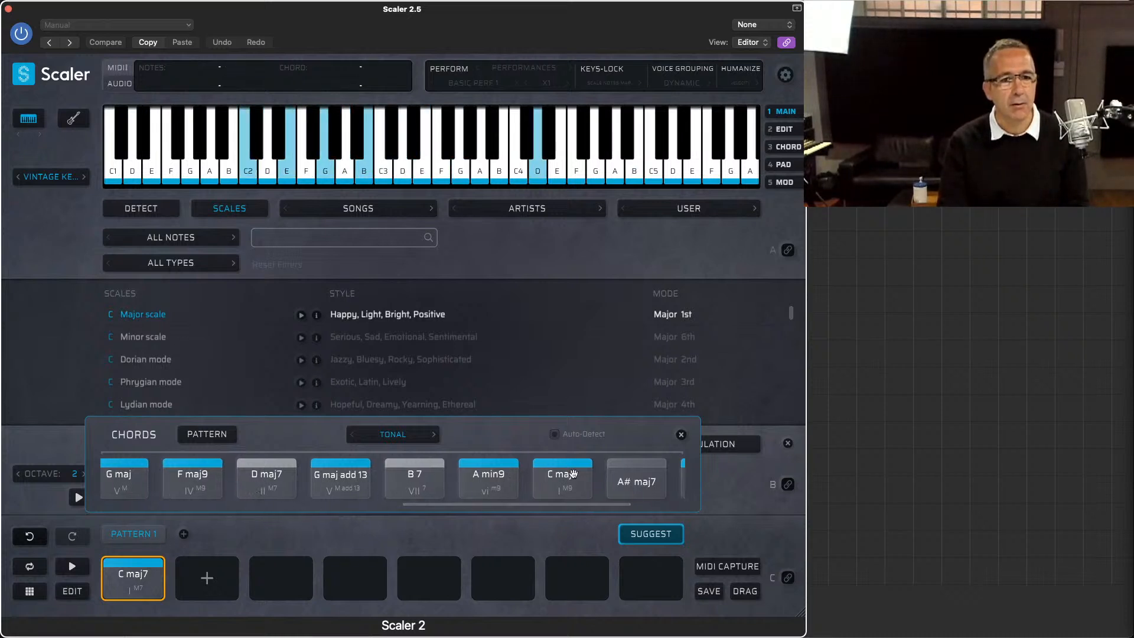
{"action": "left_click", "coordinate": [620, 480]}
{"action": "left_click", "coordinate": [555, 477]}
{"action": "left_click", "coordinate": [502, 474]}
{"action": "left_click", "coordinate": [554, 485]}
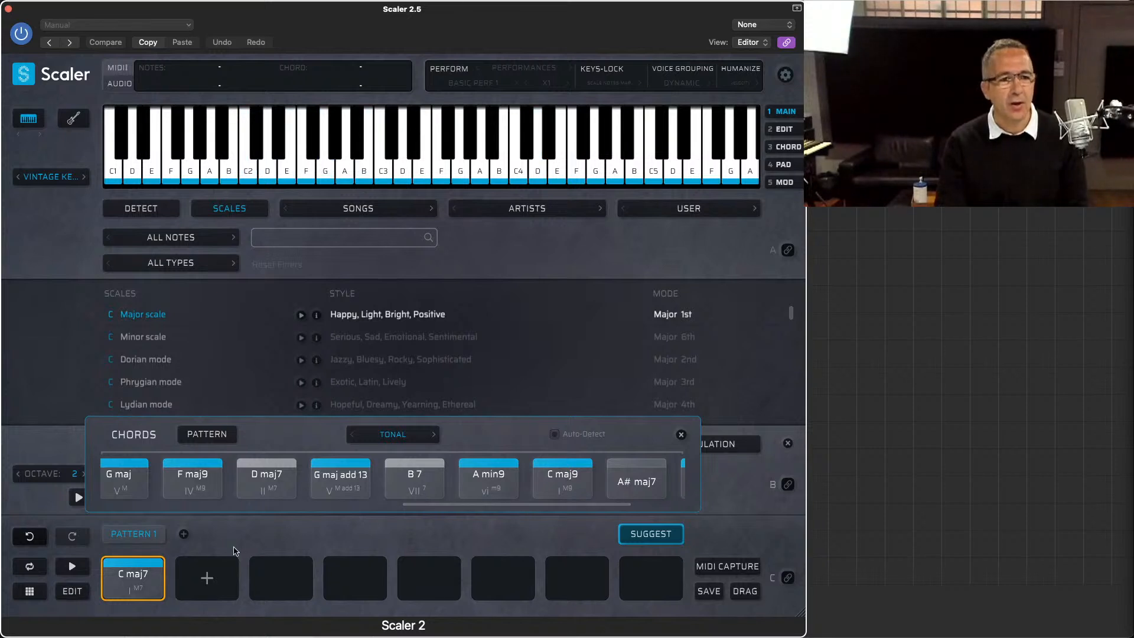
Step: Audition D maj7, C maj7 and B 7, and add the suggested D maj7 as the pattern's second chord
{"action": "left_click", "coordinate": [265, 490]}
{"action": "left_click", "coordinate": [124, 585]}
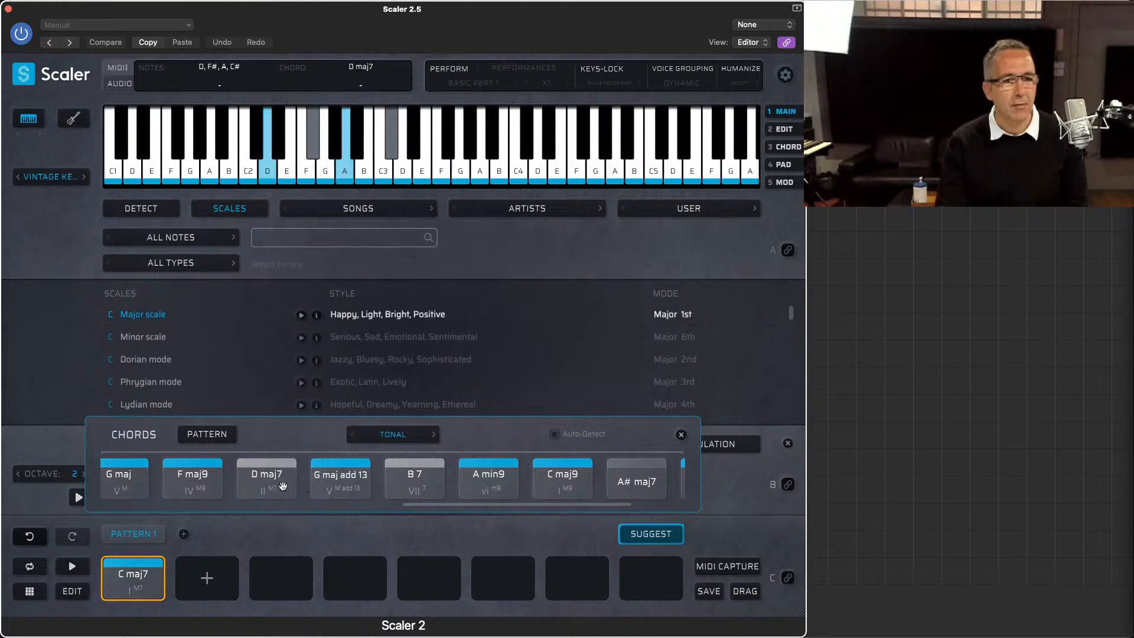
{"action": "left_click", "coordinate": [401, 482]}
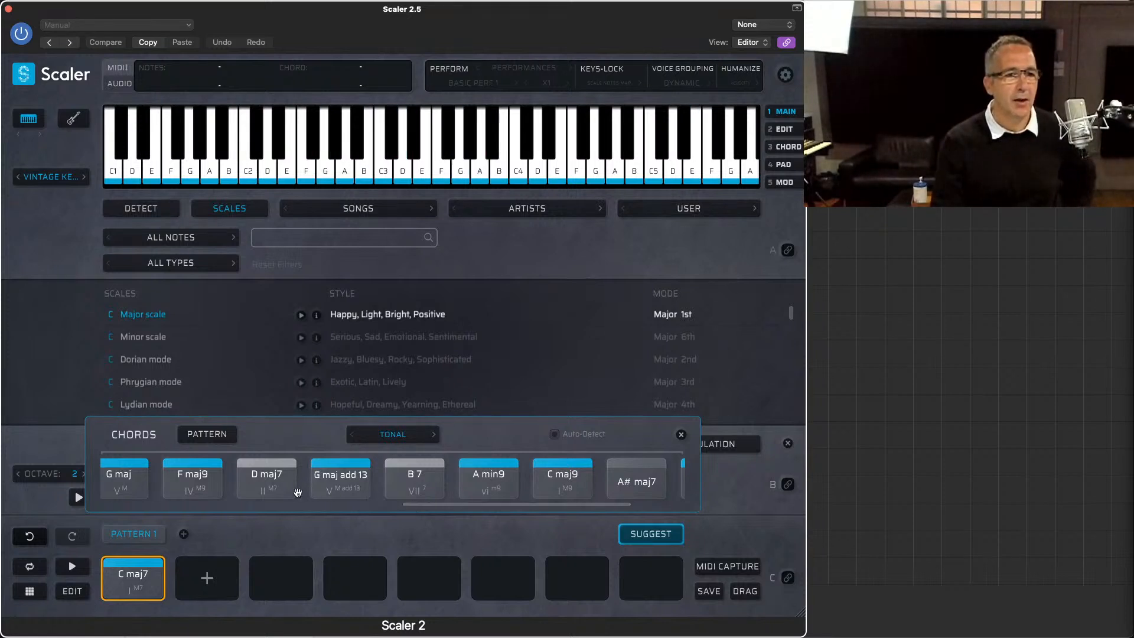
{"action": "left_click_drag", "start_coordinate": [297, 492], "coordinate": [198, 567]}
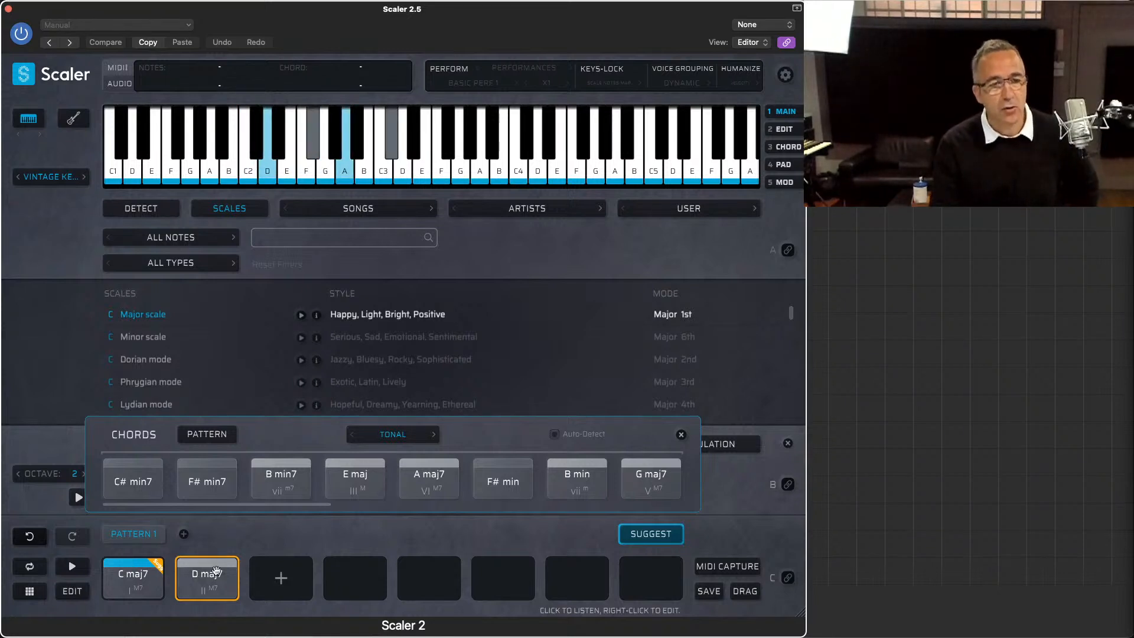
{"action": "left_click", "coordinate": [200, 587]}
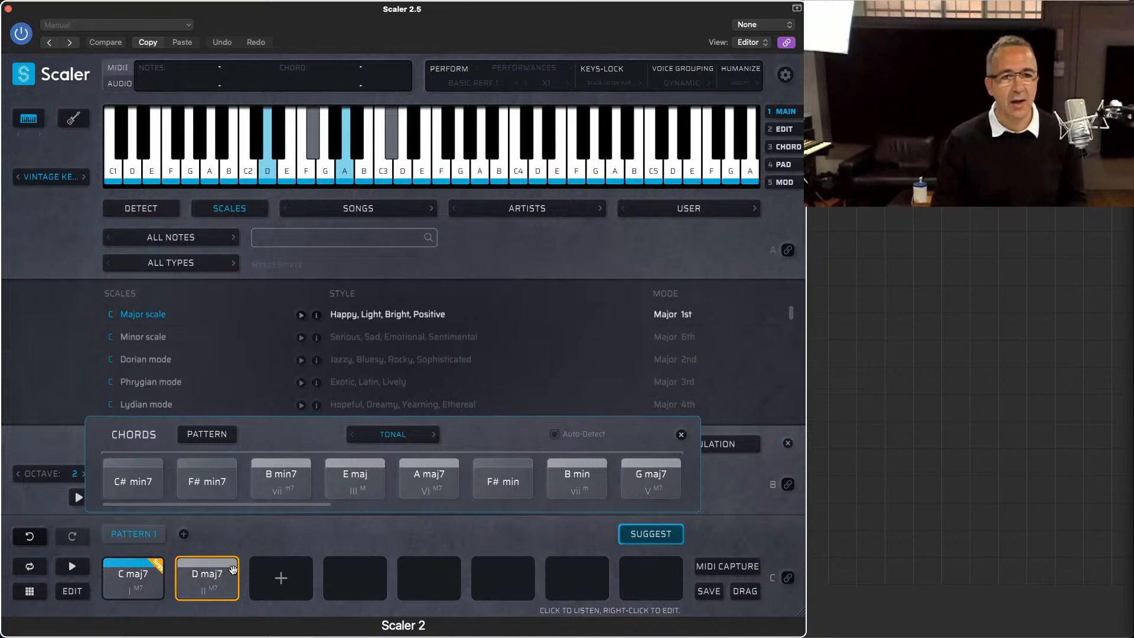
Step: Enable Auto-Detect for the suggestions, add F# min7 as the pattern's third chord and audition the pattern's opening chords
{"action": "left_click", "coordinate": [555, 435]}
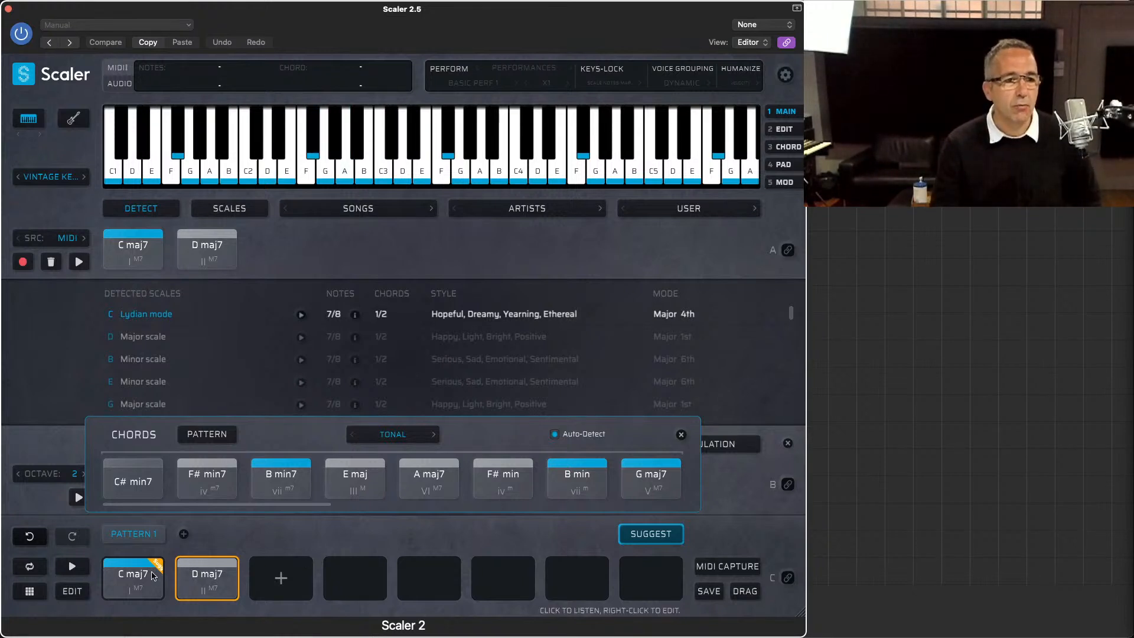
{"action": "left_click", "coordinate": [138, 589]}
{"action": "left_click", "coordinate": [207, 588]}
{"action": "left_click", "coordinate": [229, 472]}
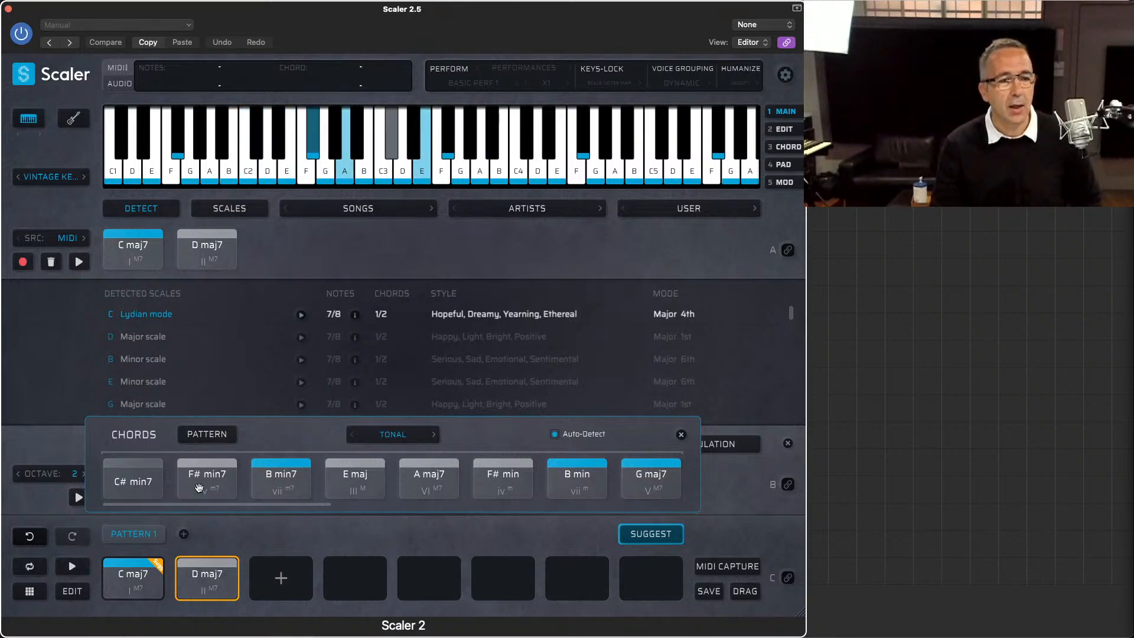
{"action": "left_click_drag", "start_coordinate": [203, 495], "coordinate": [273, 567]}
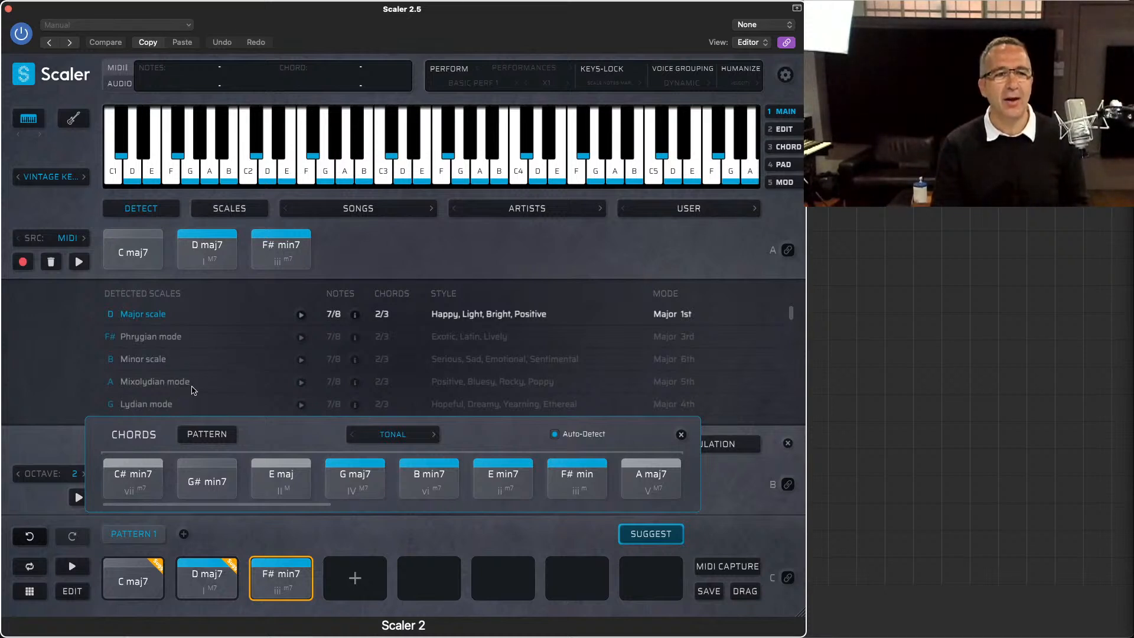
{"action": "left_click", "coordinate": [145, 592]}
{"action": "left_click", "coordinate": [205, 589]}
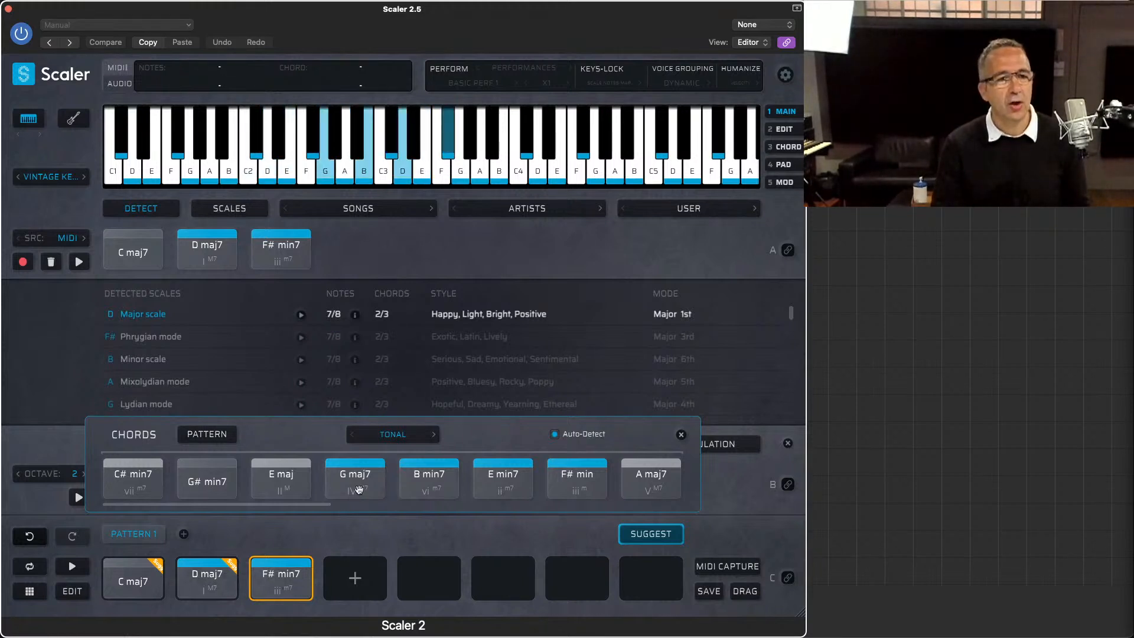
Step: With Per Scale suggestions and the detected A Mixolydian mode selected, add A maj as the pattern's fourth chord
{"action": "left_click", "coordinate": [384, 435]}
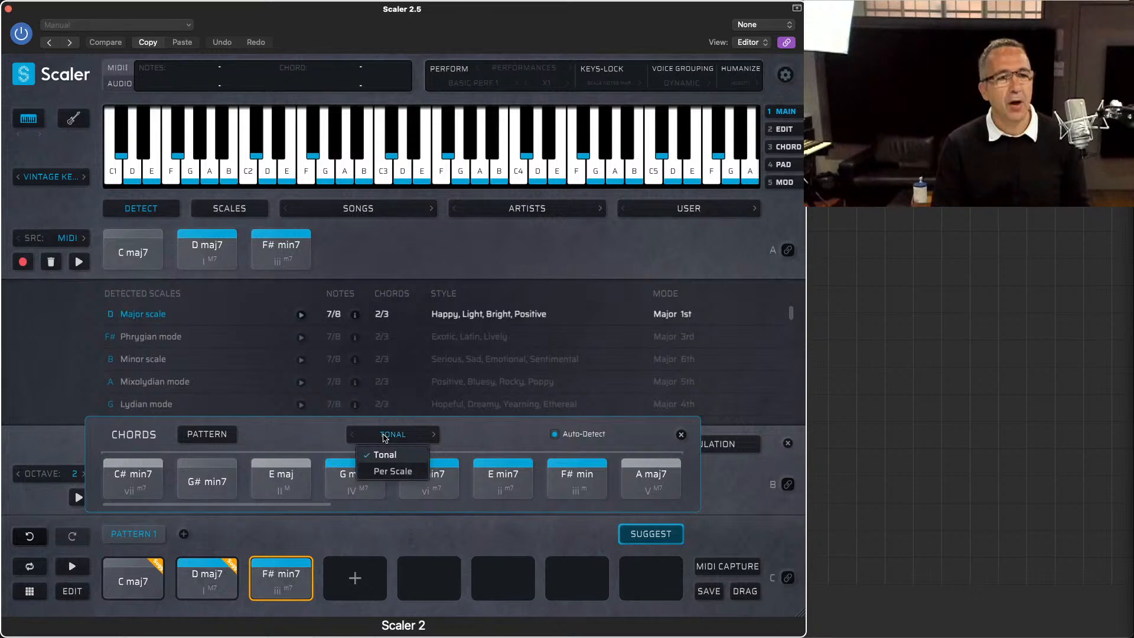
{"action": "left_click", "coordinate": [390, 471]}
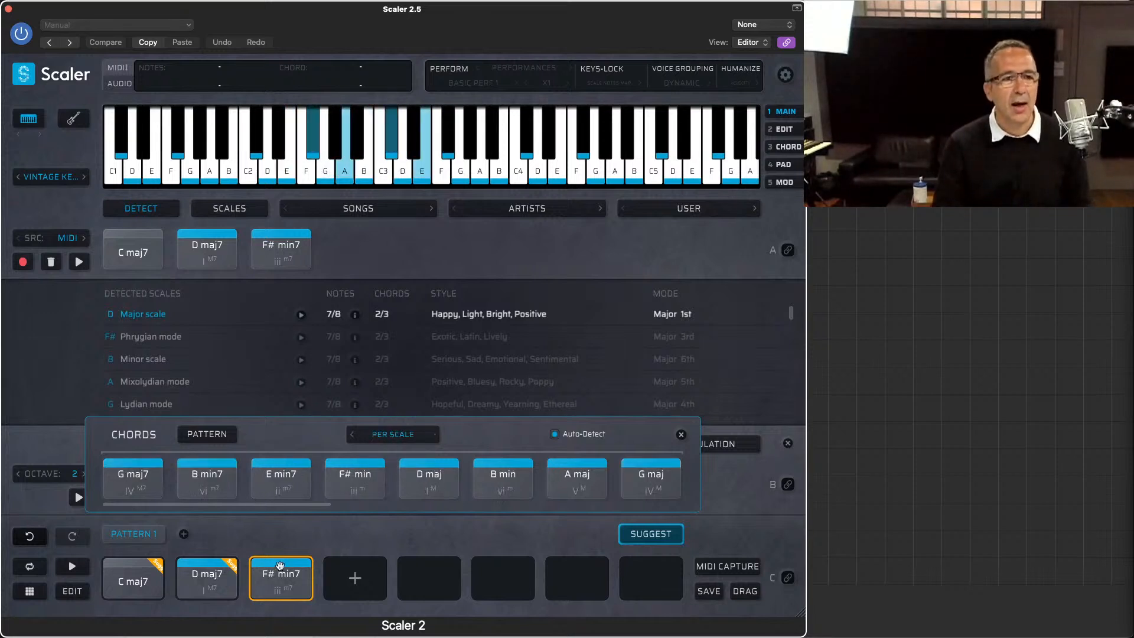
{"action": "left_click", "coordinate": [143, 383]}
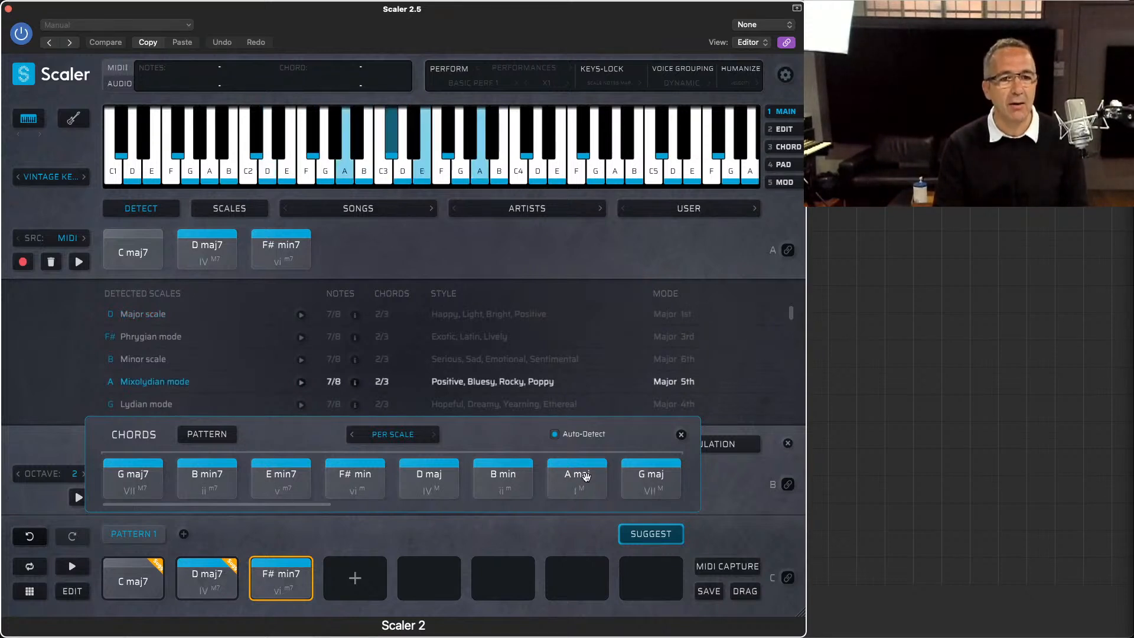
{"action": "left_click_drag", "start_coordinate": [577, 476], "coordinate": [349, 560]}
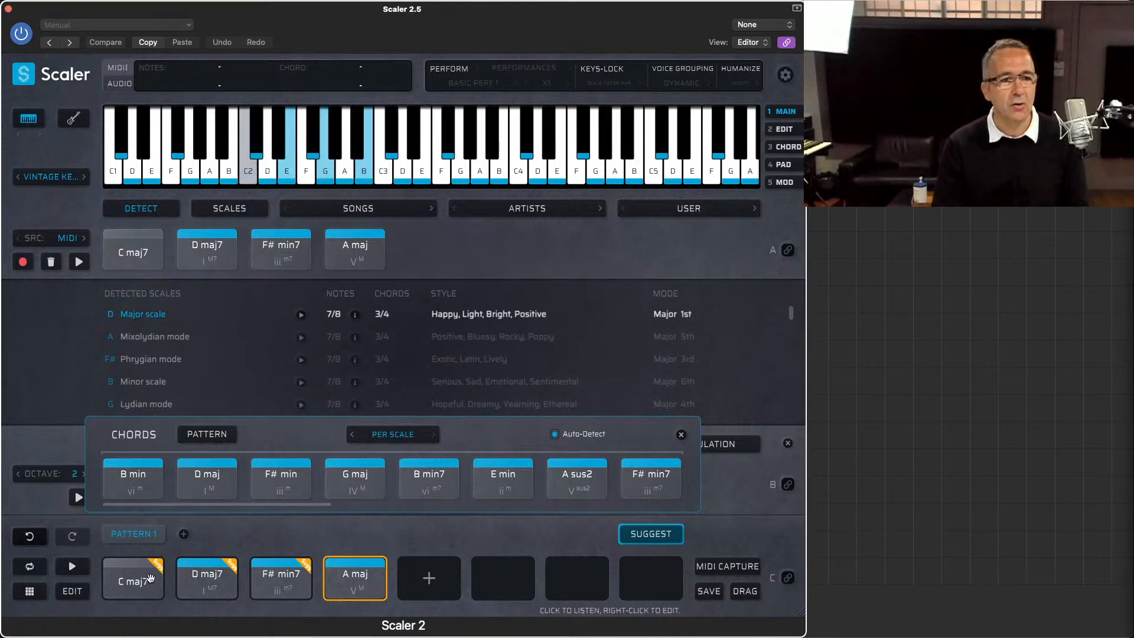
Step: Audition the pattern chords D maj7, F# min7 and A maj, and play back down to C maj7
{"action": "left_click", "coordinate": [226, 577]}
{"action": "left_click", "coordinate": [259, 580]}
{"action": "left_click", "coordinate": [360, 578]}
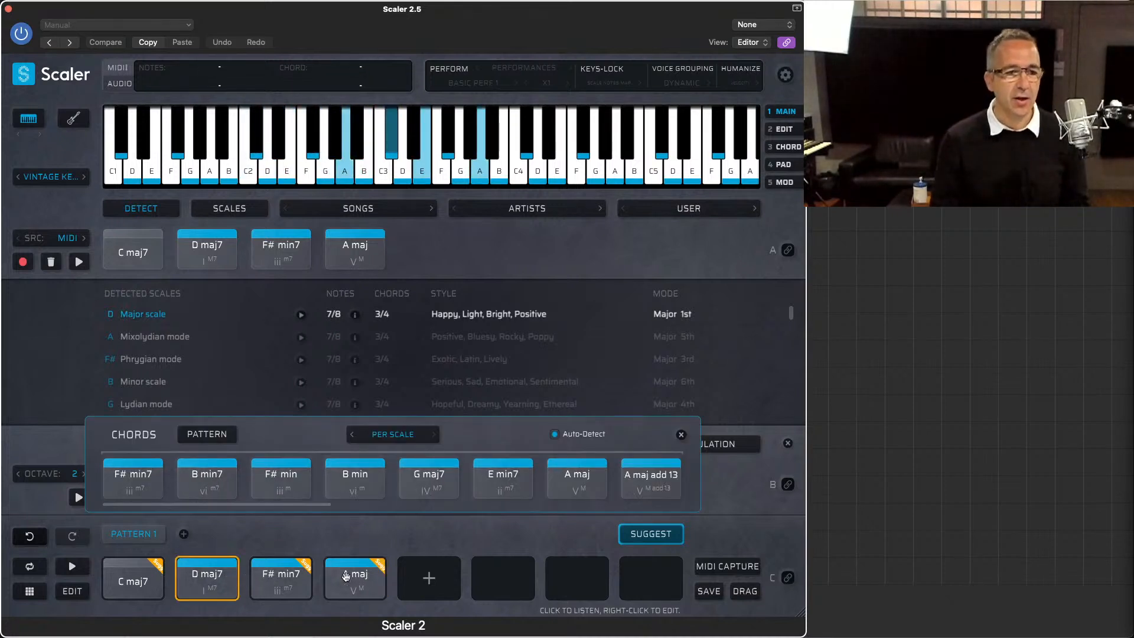
{"action": "left_click", "coordinate": [298, 578]}
{"action": "left_click", "coordinate": [213, 579]}
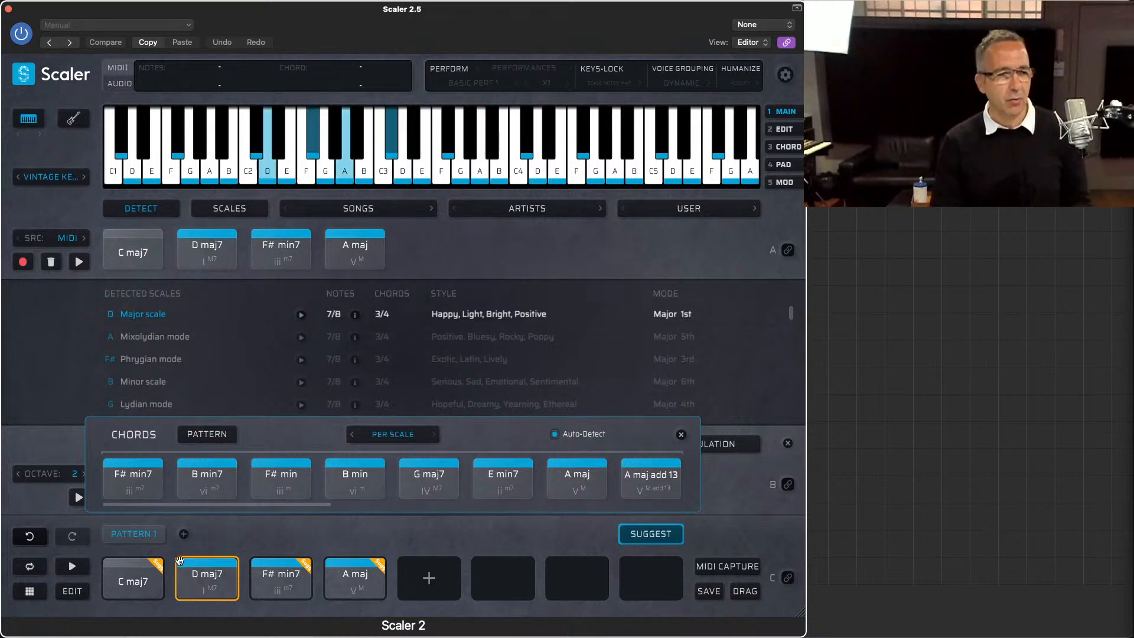
{"action": "left_click", "coordinate": [135, 584]}
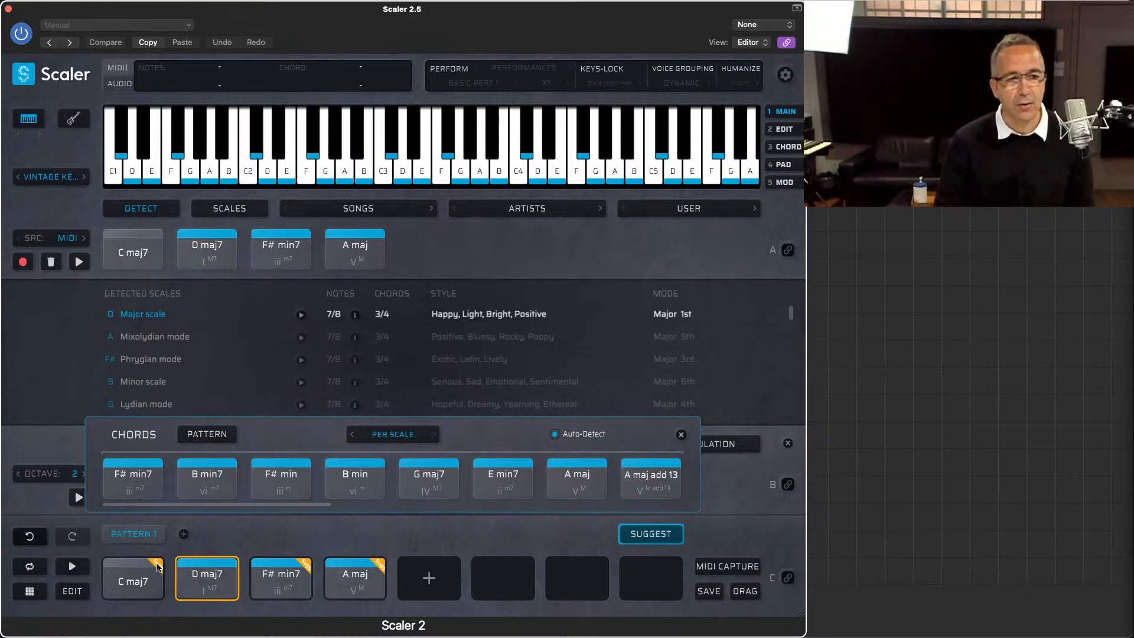
Step: Open the Tonal suggestions for C maj7, audition A min7 and G maj7, and add A min7 as the pattern's fifth chord
{"action": "left_click", "coordinate": [157, 566]}
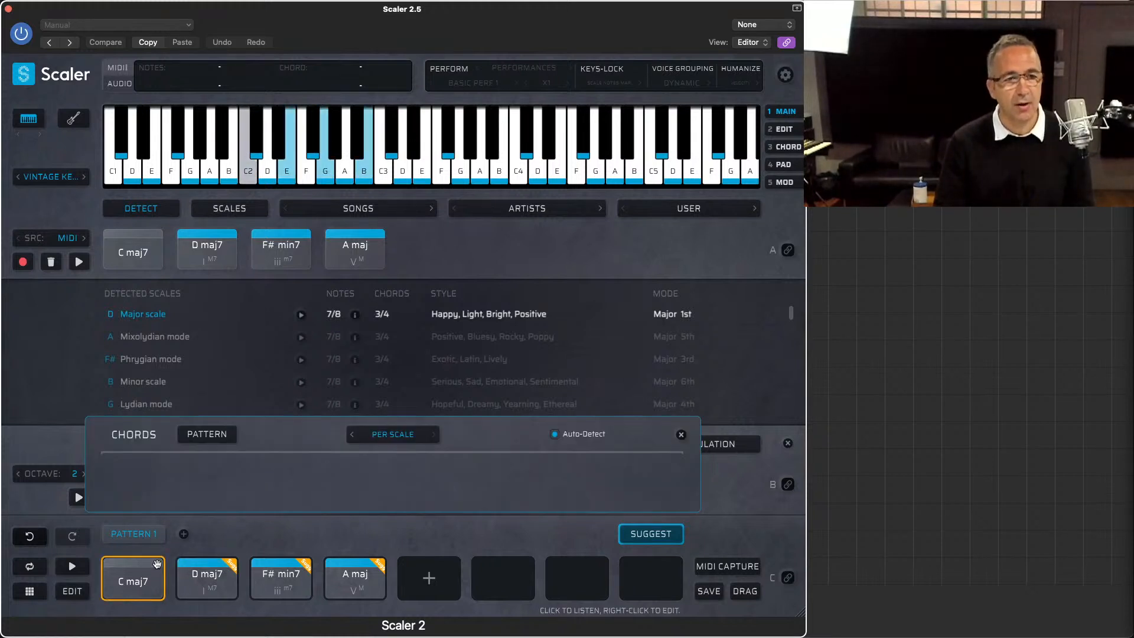
{"action": "left_click", "coordinate": [374, 440]}
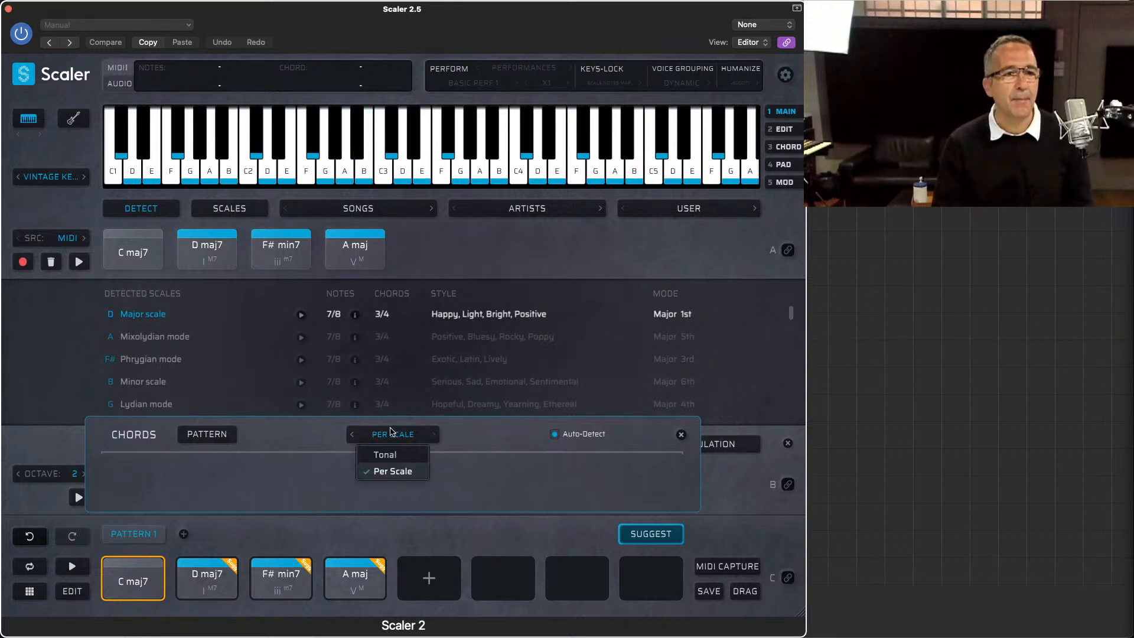
{"action": "left_click", "coordinate": [389, 458]}
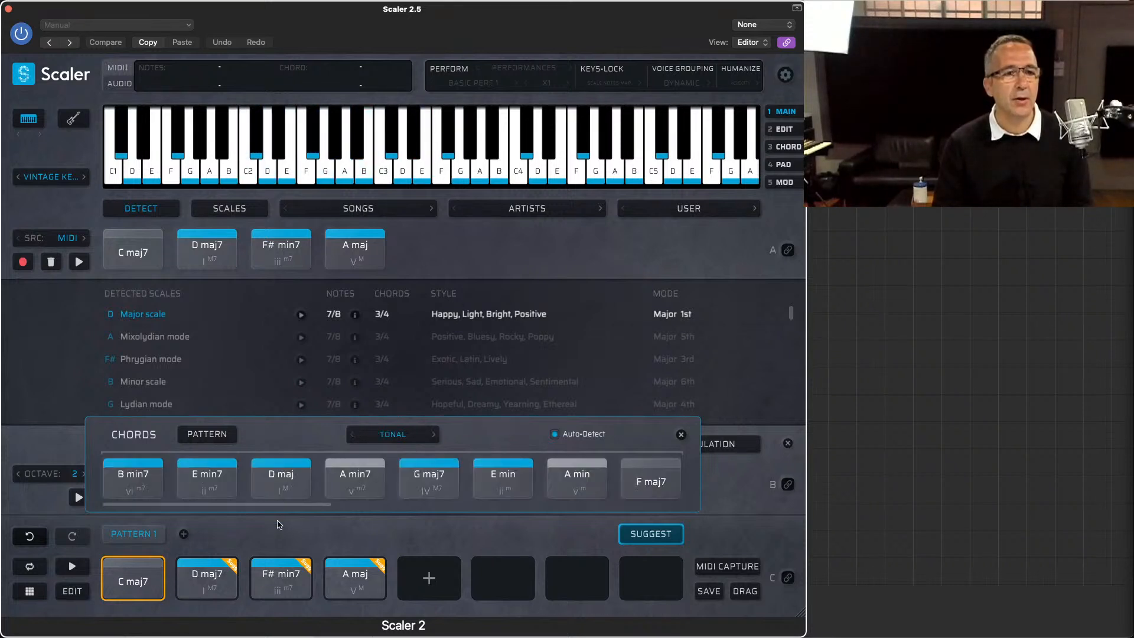
{"action": "left_click", "coordinate": [340, 491]}
{"action": "left_click", "coordinate": [421, 460]}
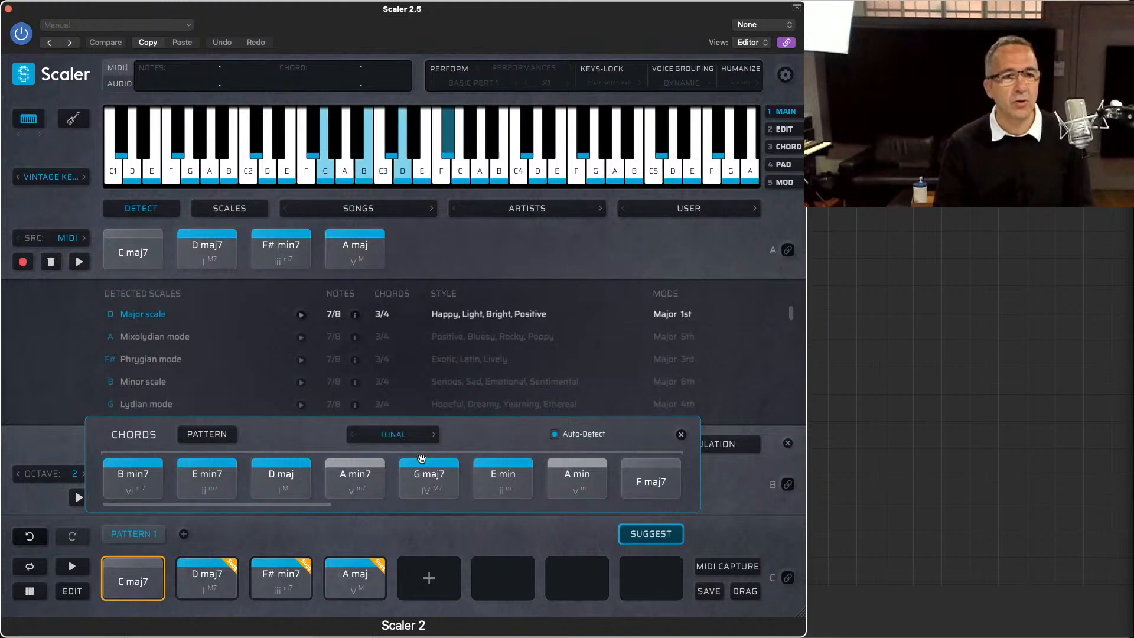
{"action": "left_click_drag", "start_coordinate": [355, 477], "coordinate": [429, 578]}
Step: Audition the five pattern chords in order: C maj7, D maj7, F# min7, A maj and A min7
{"action": "left_click", "coordinate": [129, 586]}
{"action": "left_click", "coordinate": [207, 585]}
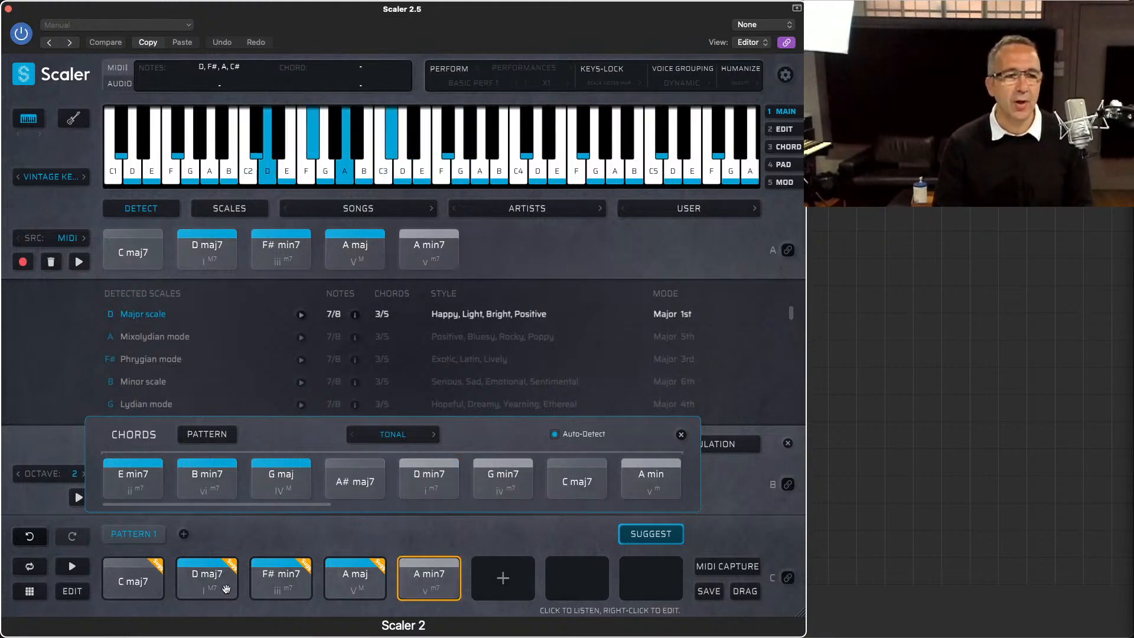
{"action": "left_click", "coordinate": [281, 585]}
{"action": "left_click", "coordinate": [357, 588]}
{"action": "left_click", "coordinate": [422, 586]}
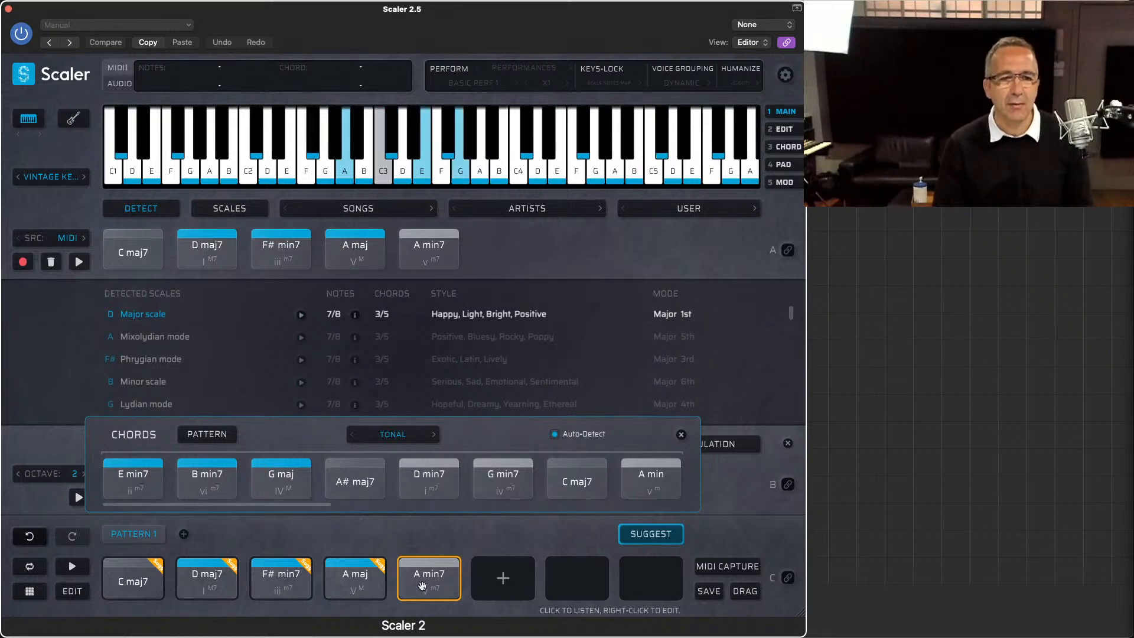
Step: Bind the pattern section to MIDI and fill the pattern's empty slots with suggested chords, keeping the existing ones
{"action": "left_click", "coordinate": [789, 577]}
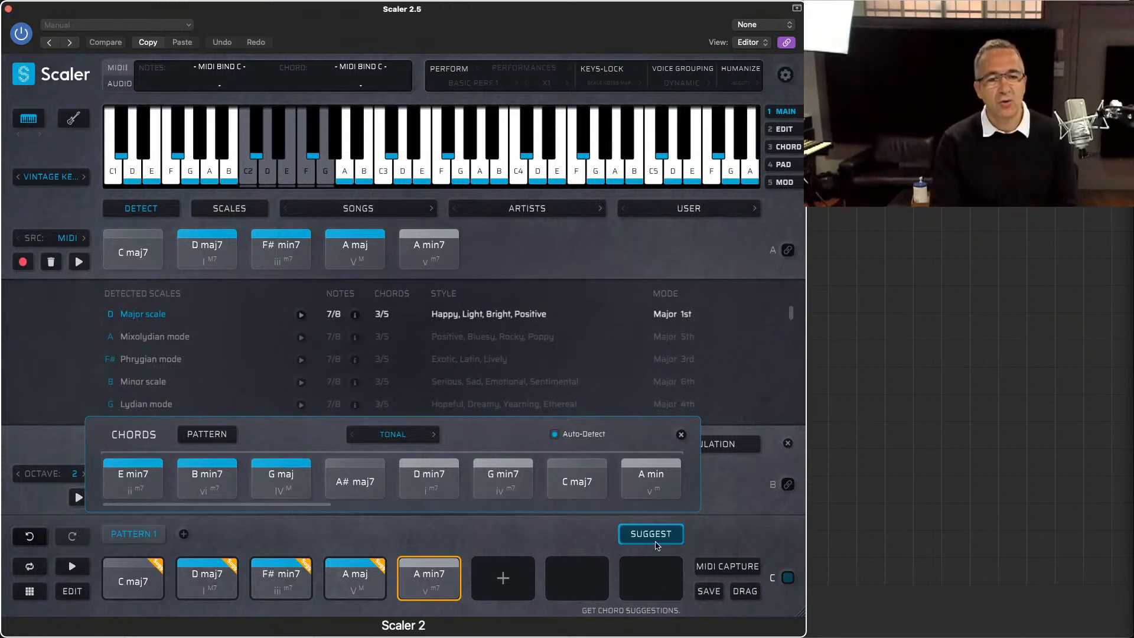
{"action": "left_click", "coordinate": [207, 434]}
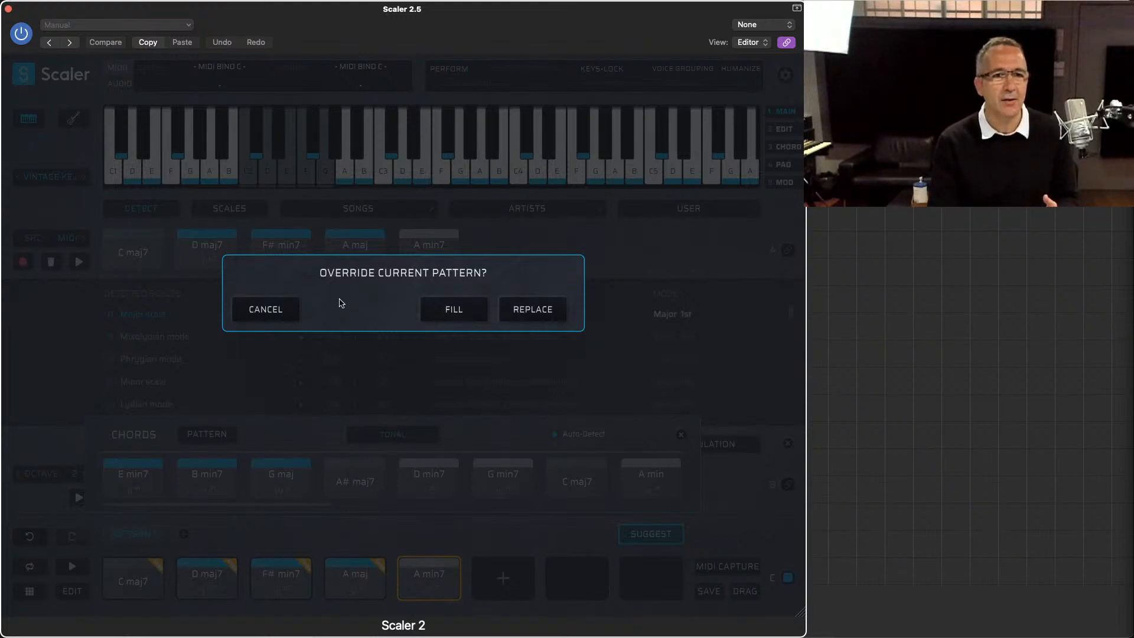
{"action": "left_click", "coordinate": [453, 311]}
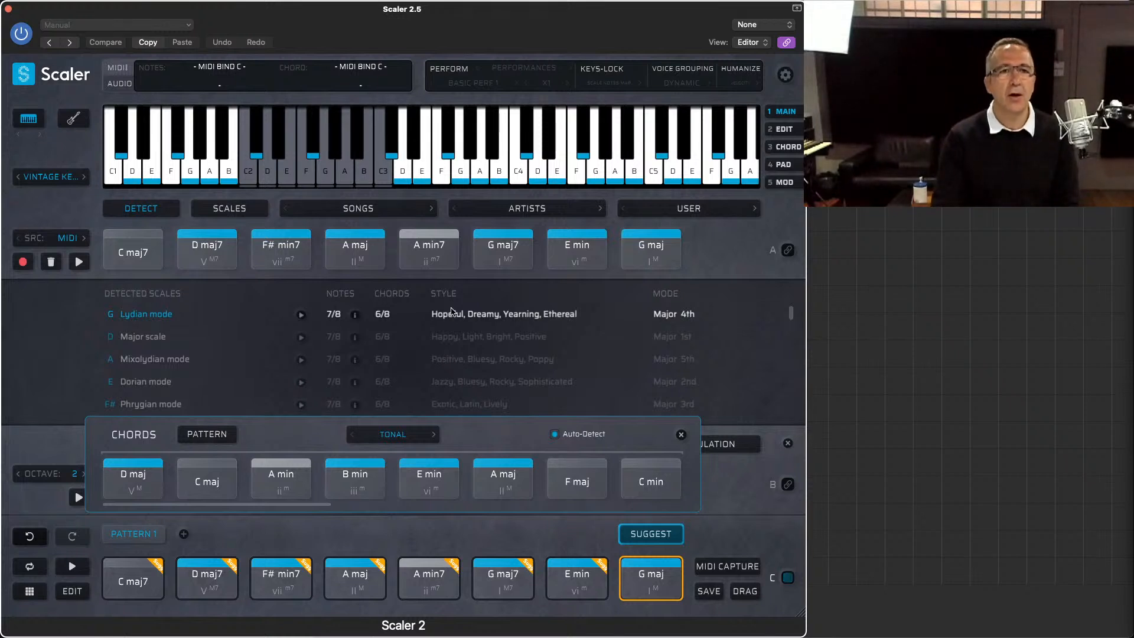
Step: Turn on Voice Grouping with the Dynamic profile
{"action": "left_click", "coordinate": [674, 71]}
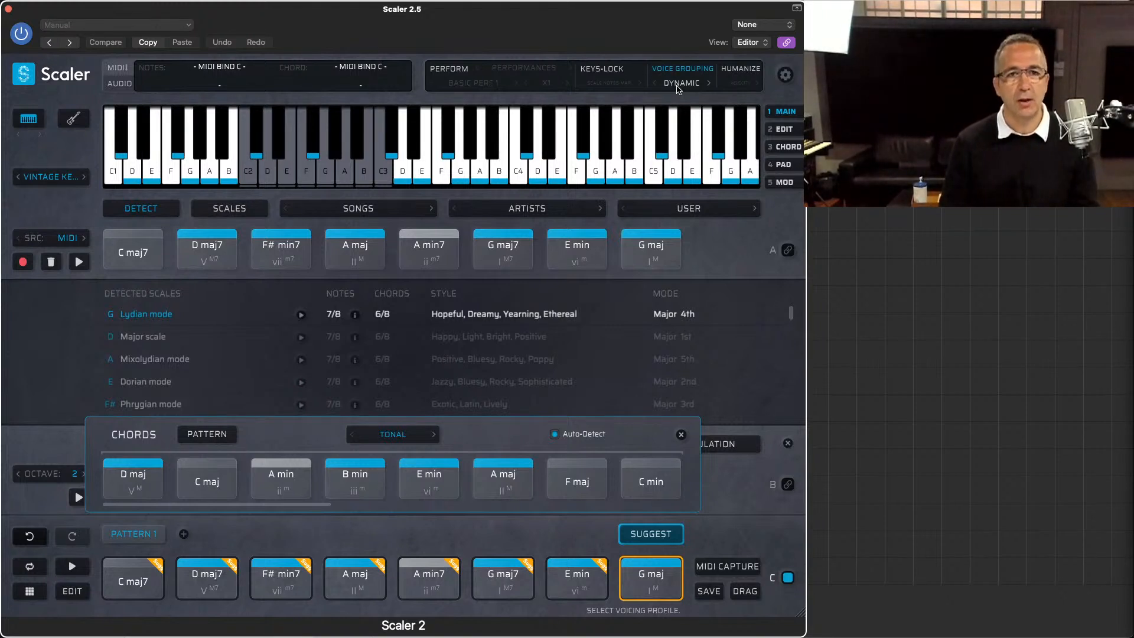
{"action": "key", "text": "super+Tab"}
{"action": "key", "text": "super+Tab"}
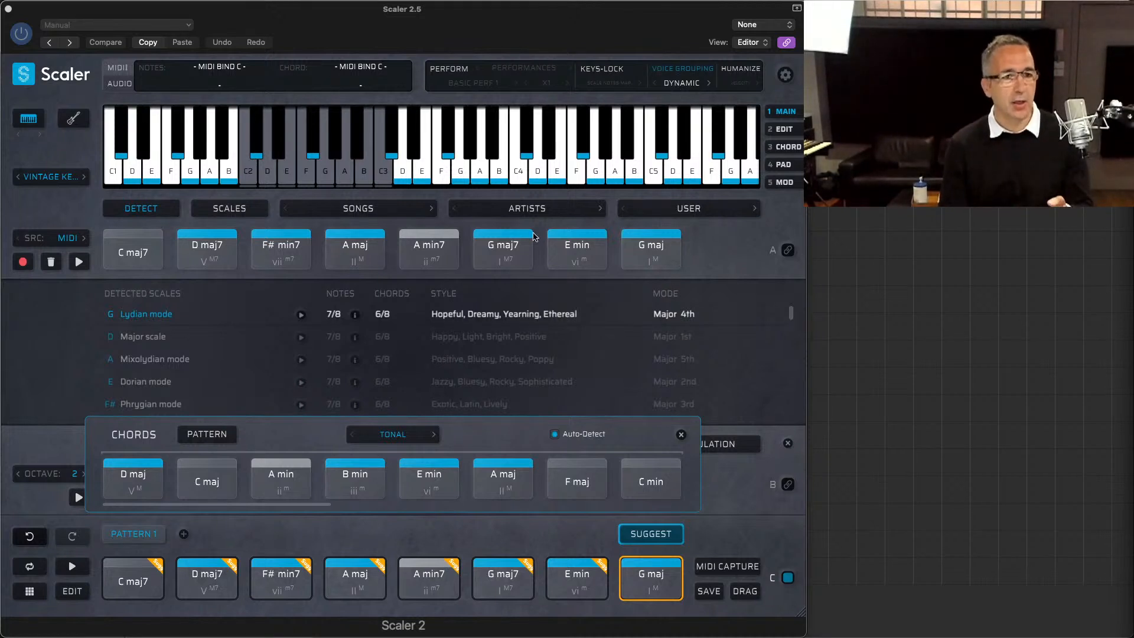
Step: Set the suggestion profile to Per Scale and try the detected D Major, A Mixolydian and F# Phrygian scales, ending on F# Phrygian
{"action": "left_click", "coordinate": [405, 431]}
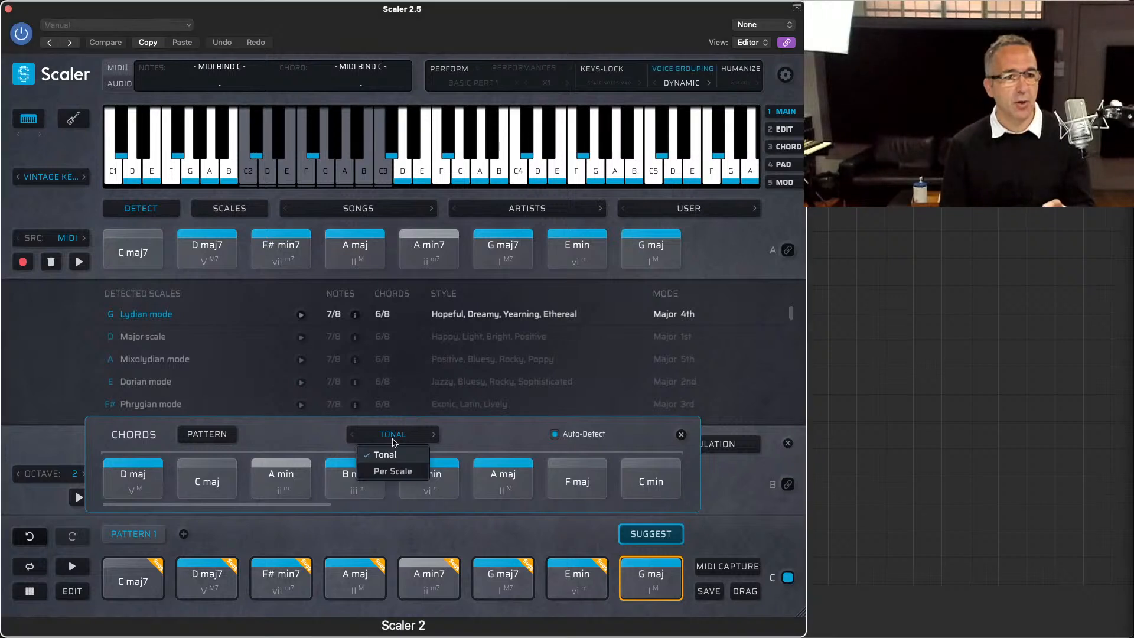
{"action": "left_click", "coordinate": [383, 469]}
{"action": "left_click", "coordinate": [148, 341]}
{"action": "left_click", "coordinate": [142, 360]}
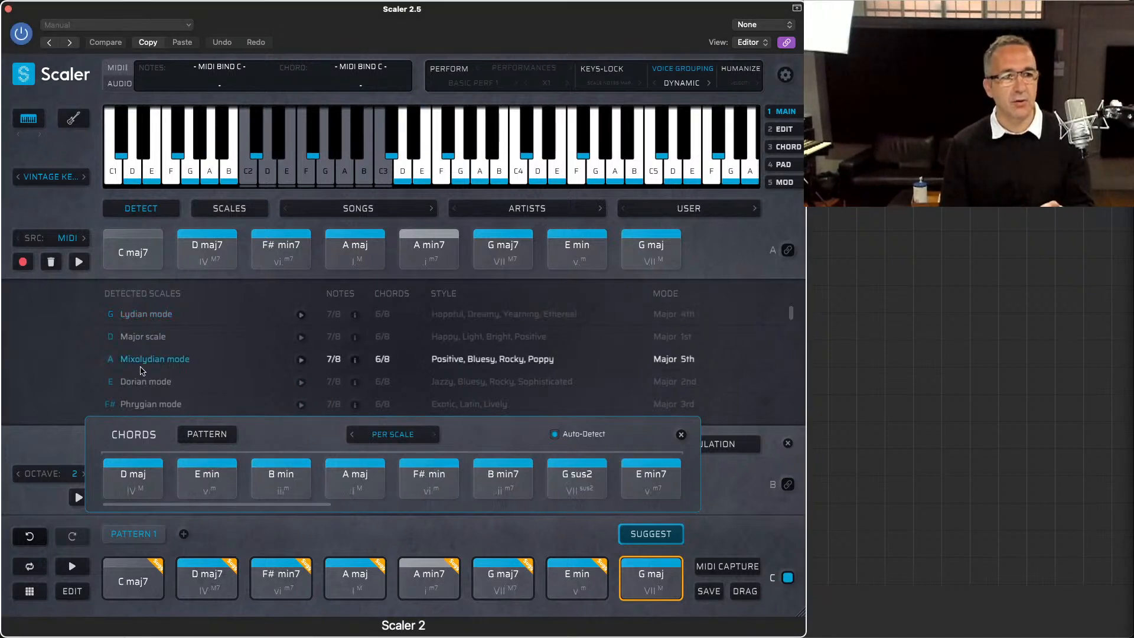
{"action": "left_click", "coordinate": [143, 394]}
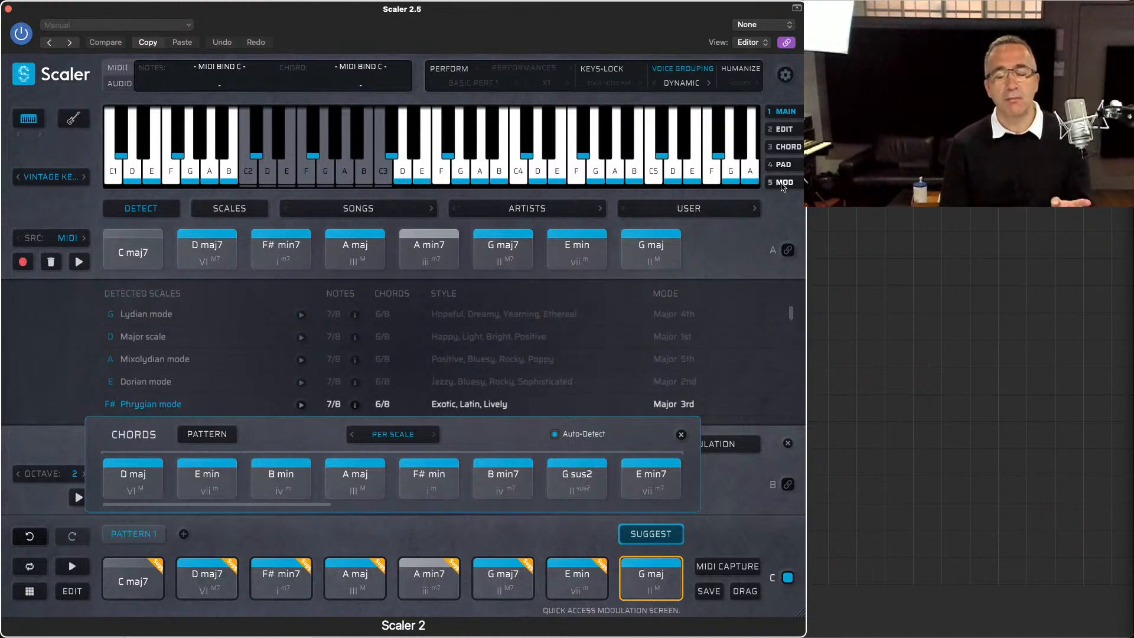
Step: Open the modulation screen and compare the Progression pathways to D Major and A Major, leaving A Major as the destination scale
{"action": "left_click", "coordinate": [783, 183]}
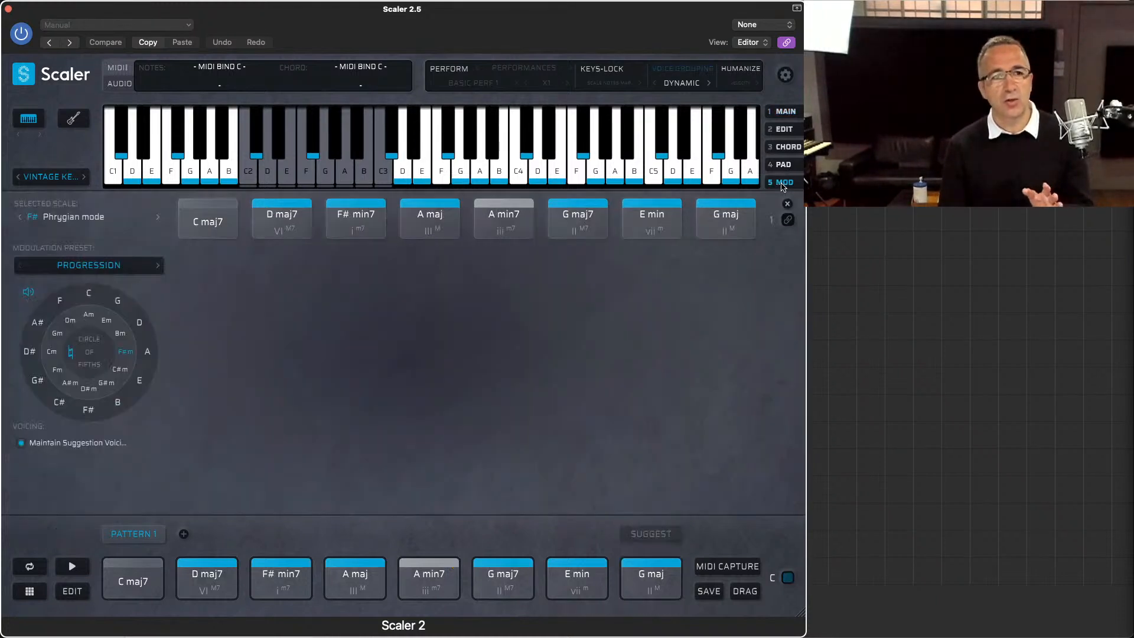
{"action": "left_click", "coordinate": [144, 321]}
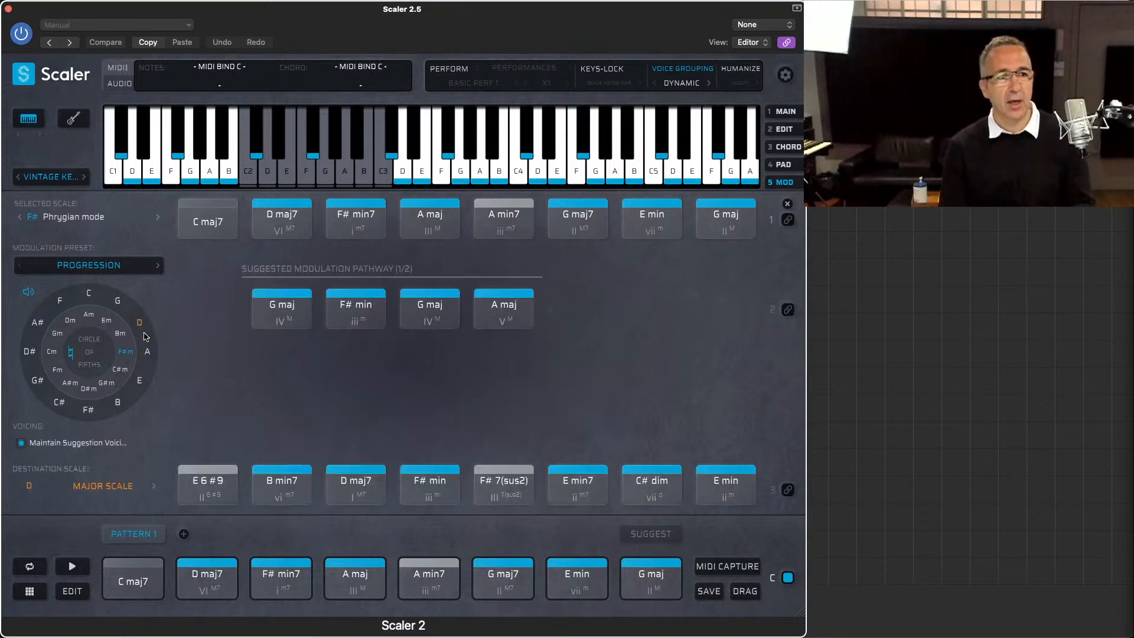
{"action": "left_click", "coordinate": [148, 353]}
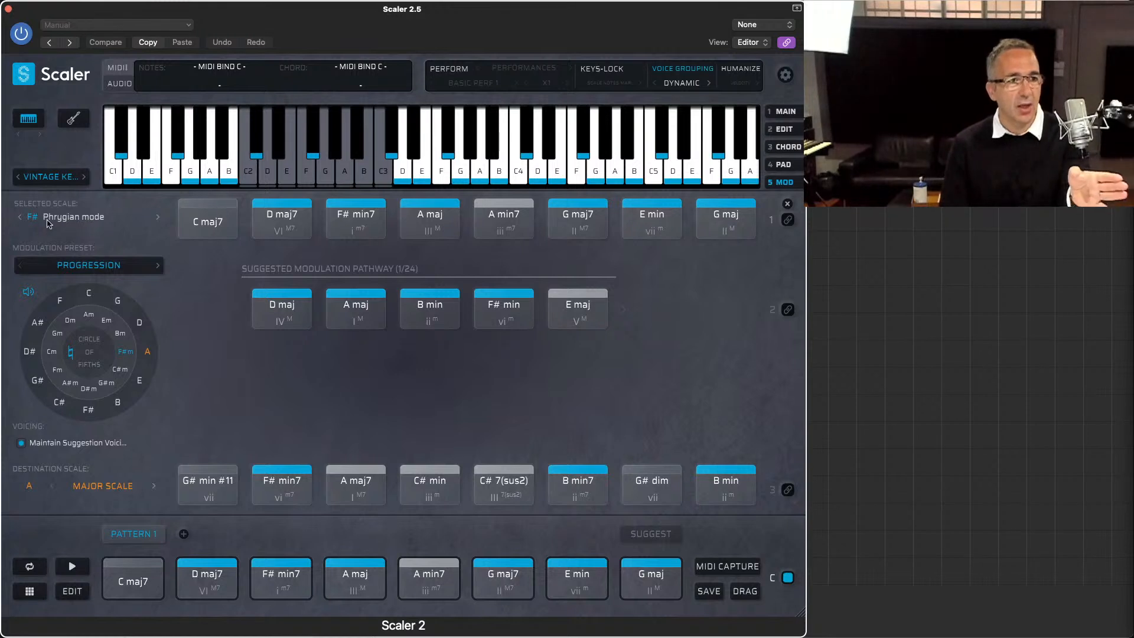
Step: Set the modulation preset to Secondary Scale and the destination scale to A Phrygian mode
{"action": "left_click", "coordinate": [142, 269]}
{"action": "left_click", "coordinate": [122, 304]}
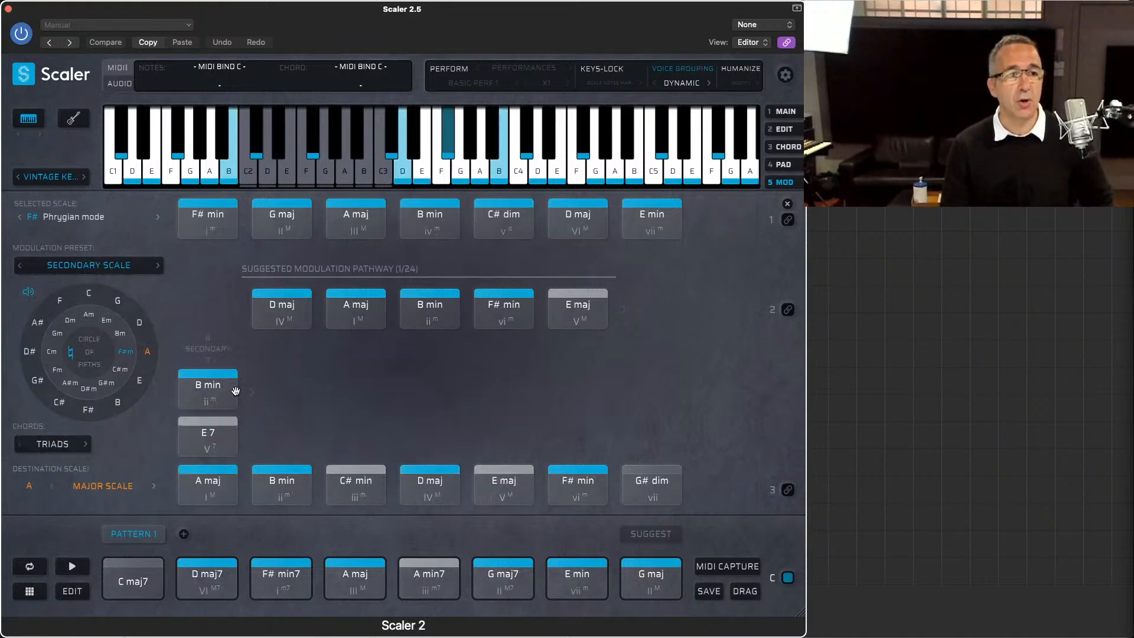
{"action": "left_click", "coordinate": [131, 487]}
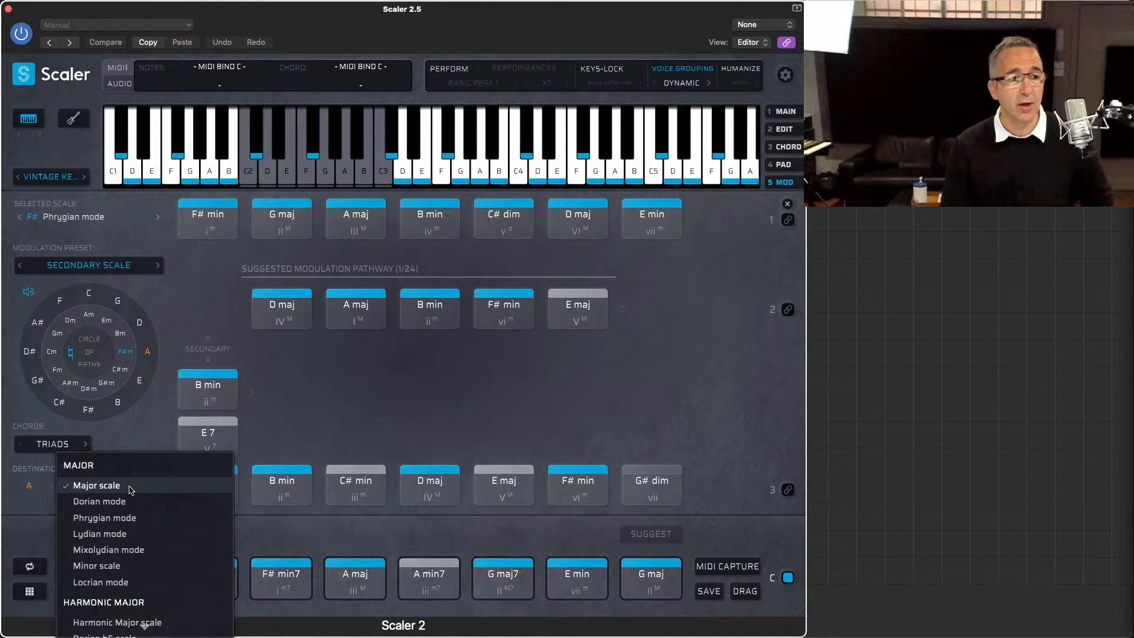
{"action": "left_click", "coordinate": [135, 519]}
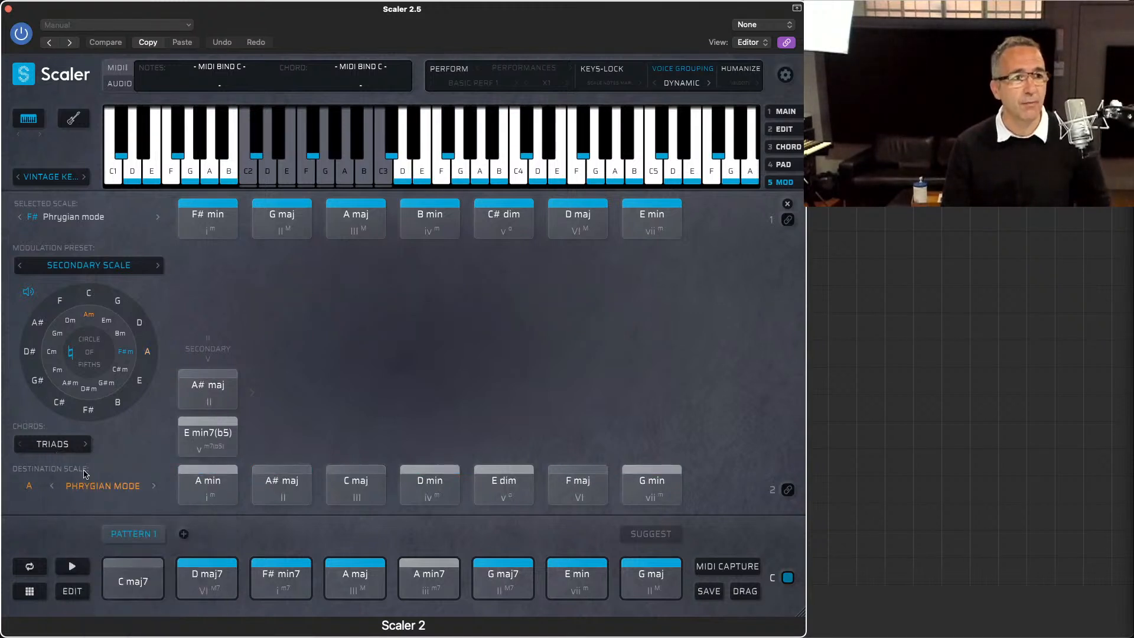
Step: Step the secondary chord pairs along the destination scale up to its D min chord
{"action": "left_click", "coordinate": [251, 393]}
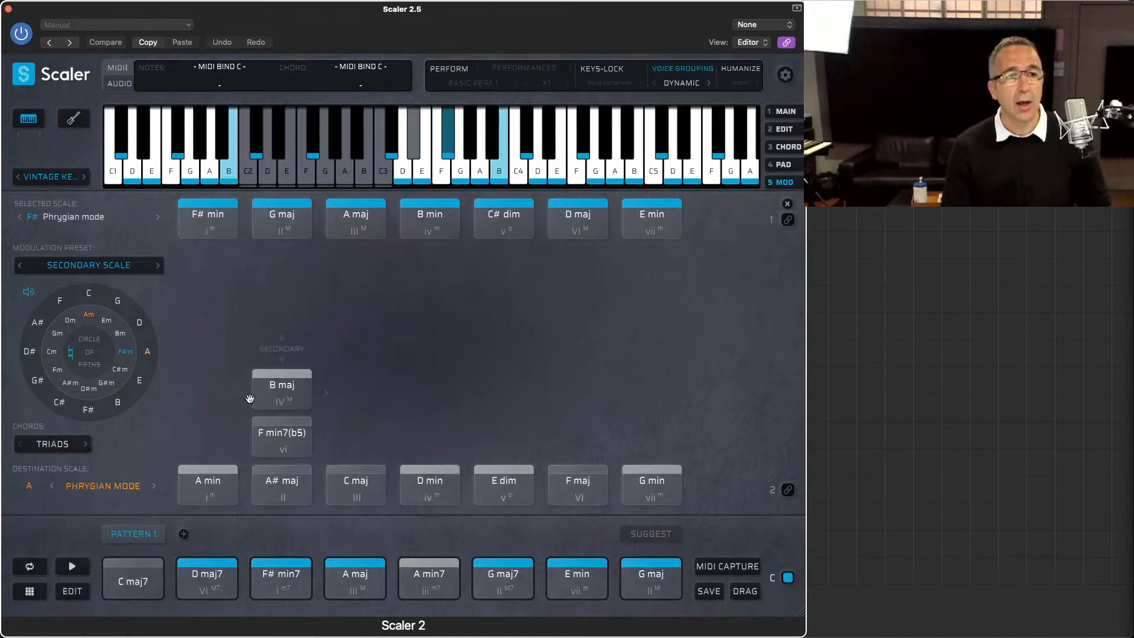
{"action": "left_click", "coordinate": [326, 394]}
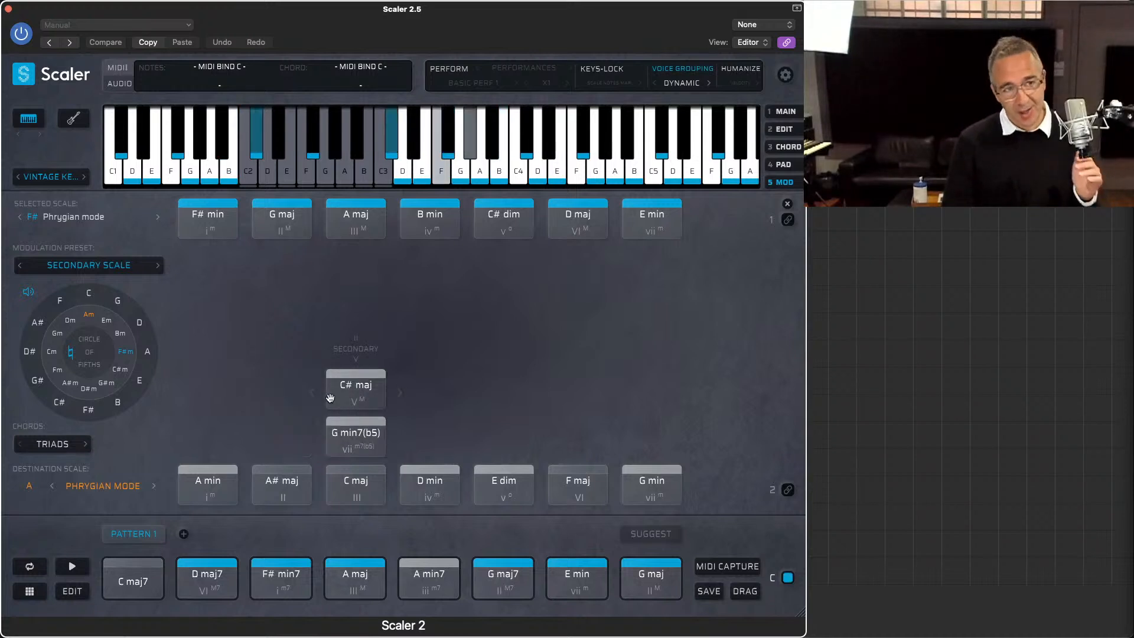
{"action": "left_click", "coordinate": [401, 390]}
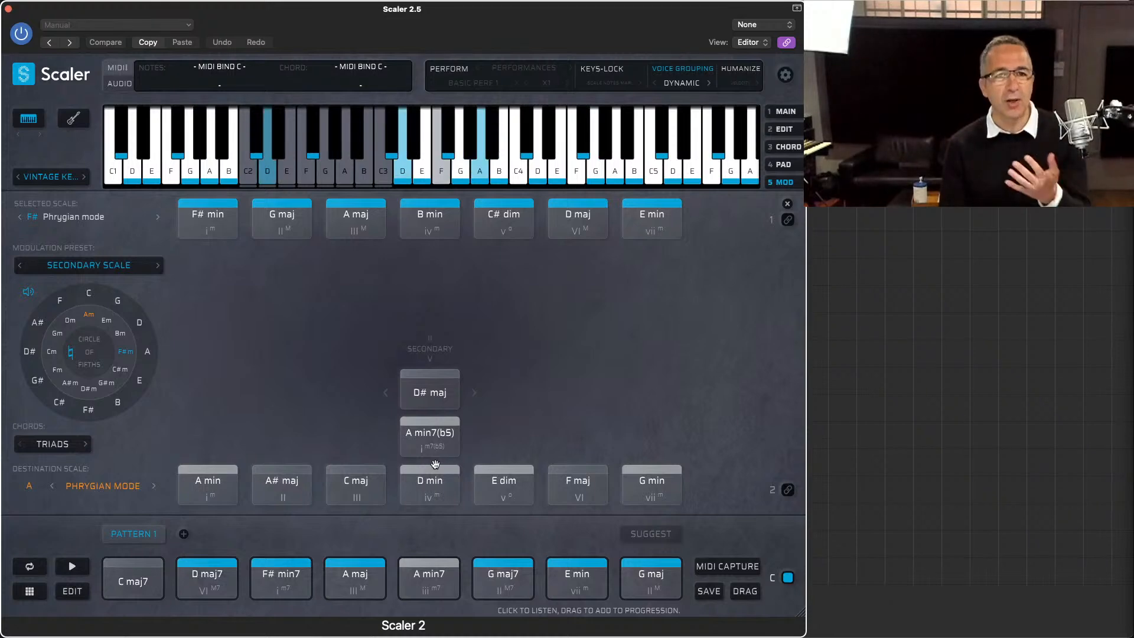
Step: View the pattern on the pad page and return to the main page
{"action": "left_click", "coordinate": [784, 166]}
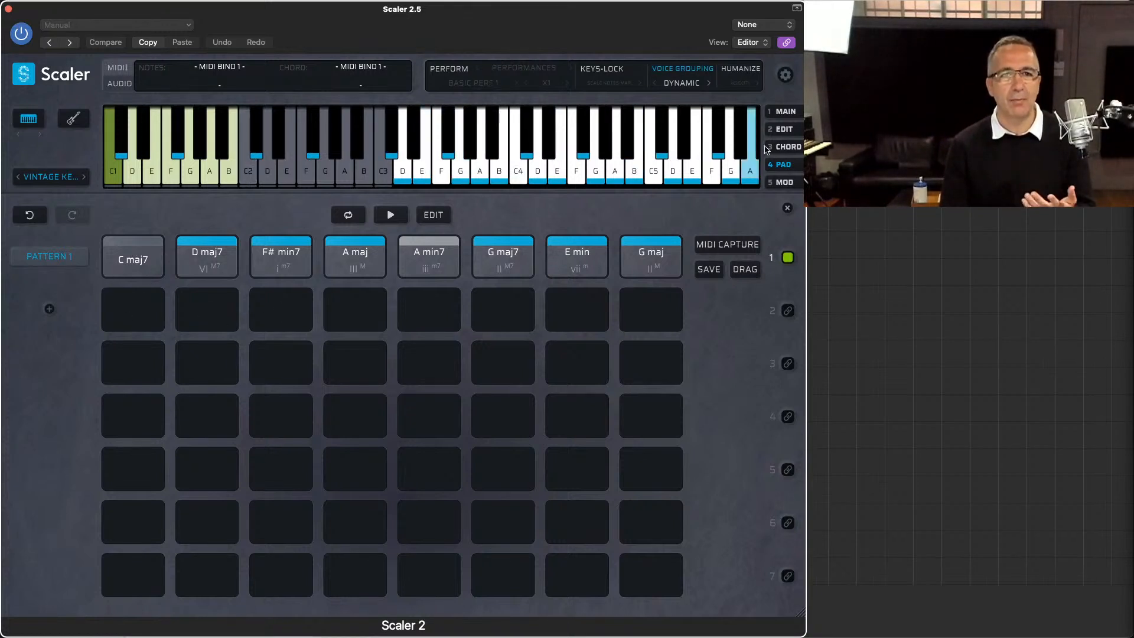
{"action": "left_click", "coordinate": [778, 118]}
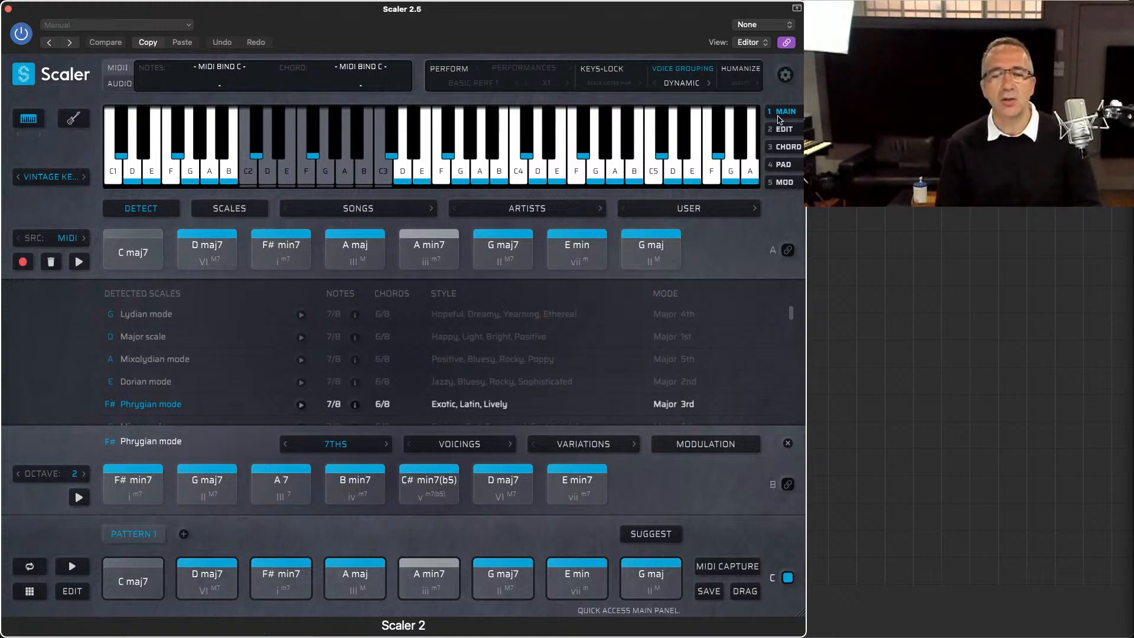
Step: Switch the keyboard display to the guitar fretboard and browse the available fretboard tunings, keeping Standard
{"action": "left_click", "coordinate": [73, 120]}
{"action": "left_click", "coordinate": [73, 147]}
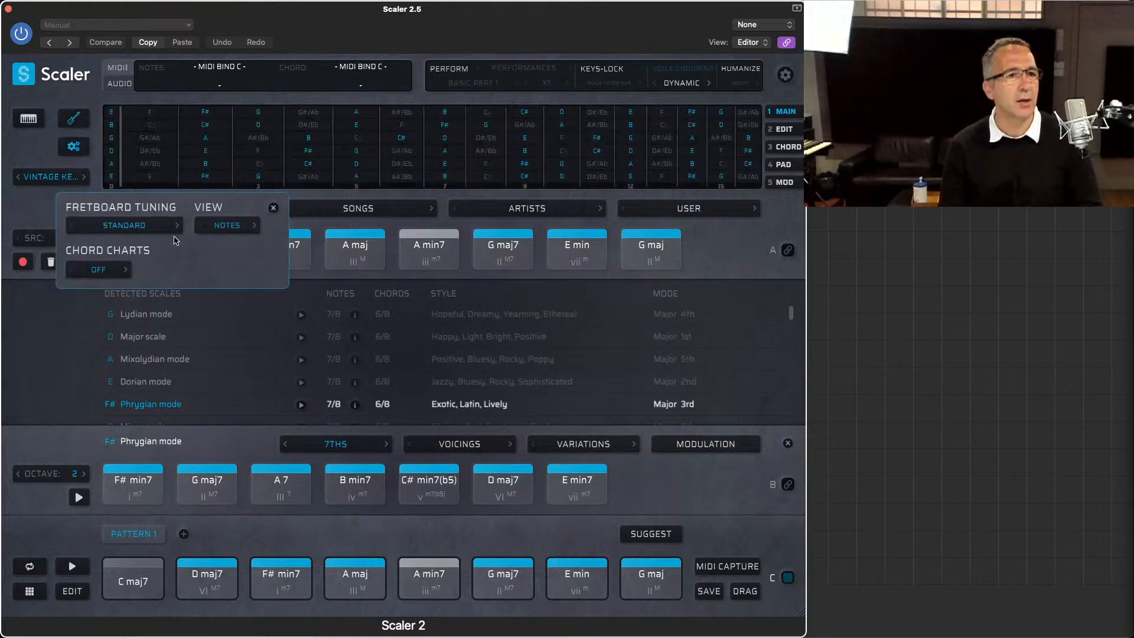
{"action": "left_click", "coordinate": [138, 225]}
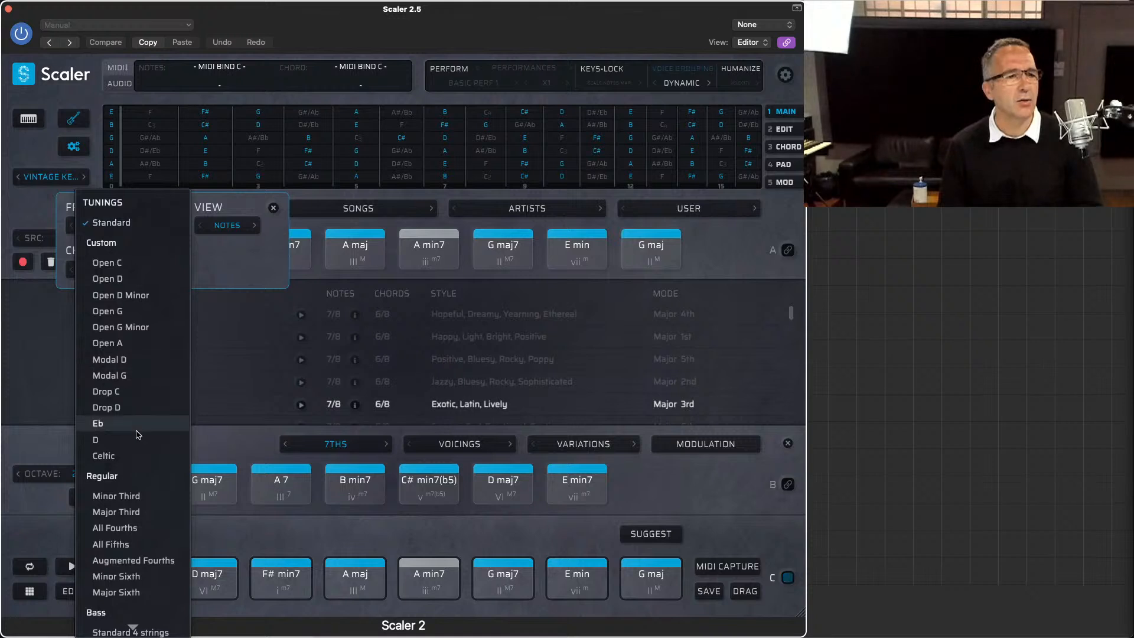
{"action": "scroll", "coordinate": [136, 437], "scroll_direction": "down", "scroll_amount": 5}
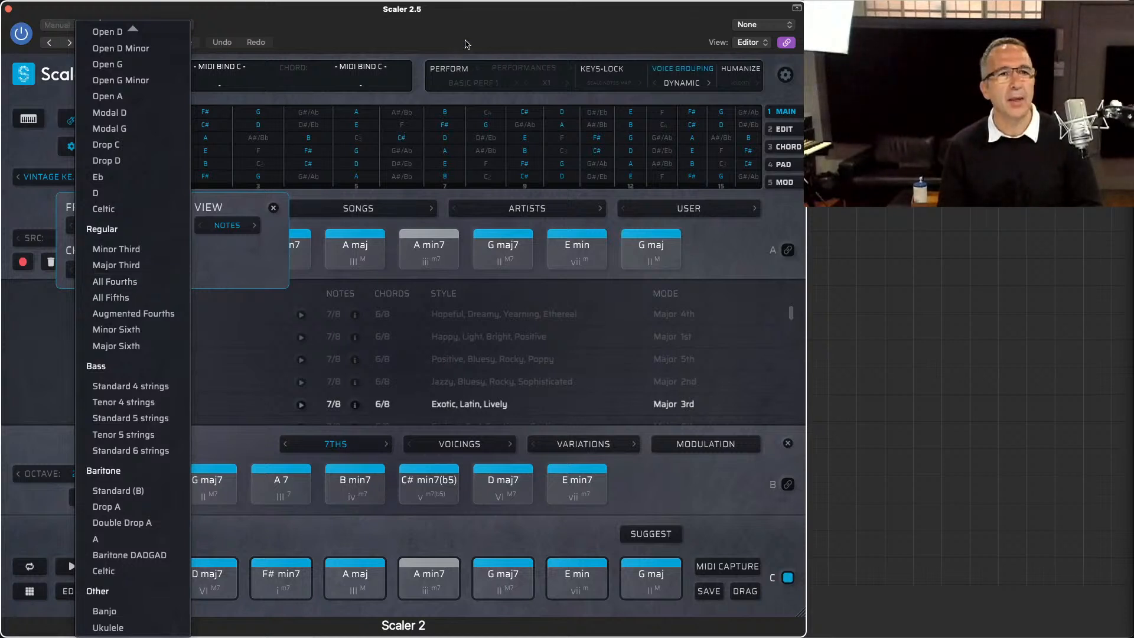
{"action": "left_click", "coordinate": [165, 22]}
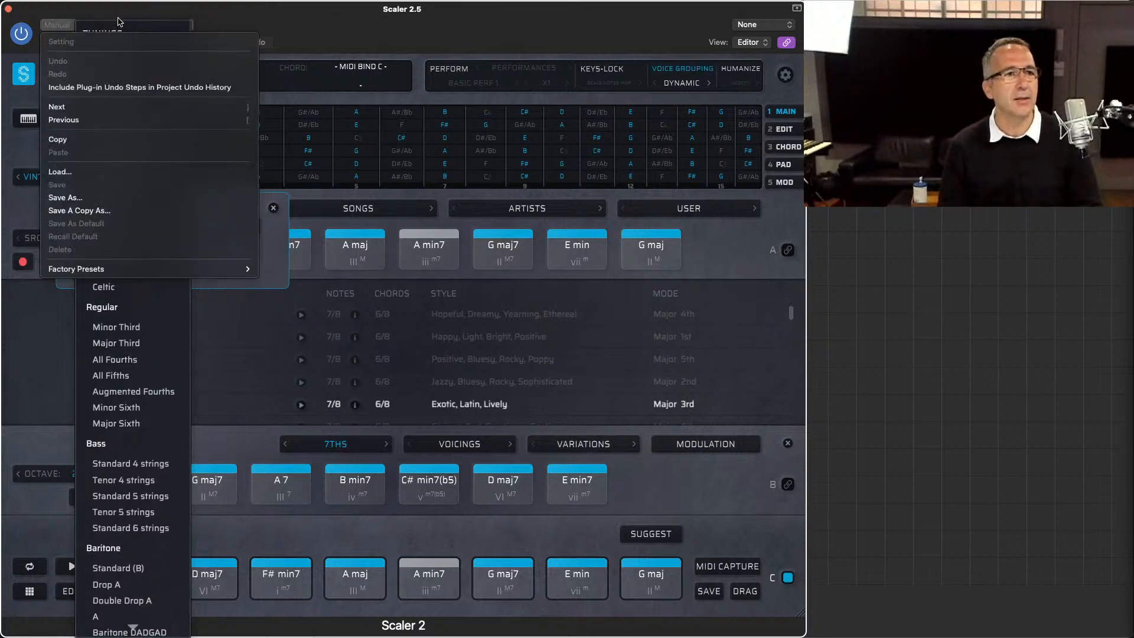
{"action": "left_click", "coordinate": [329, 36]}
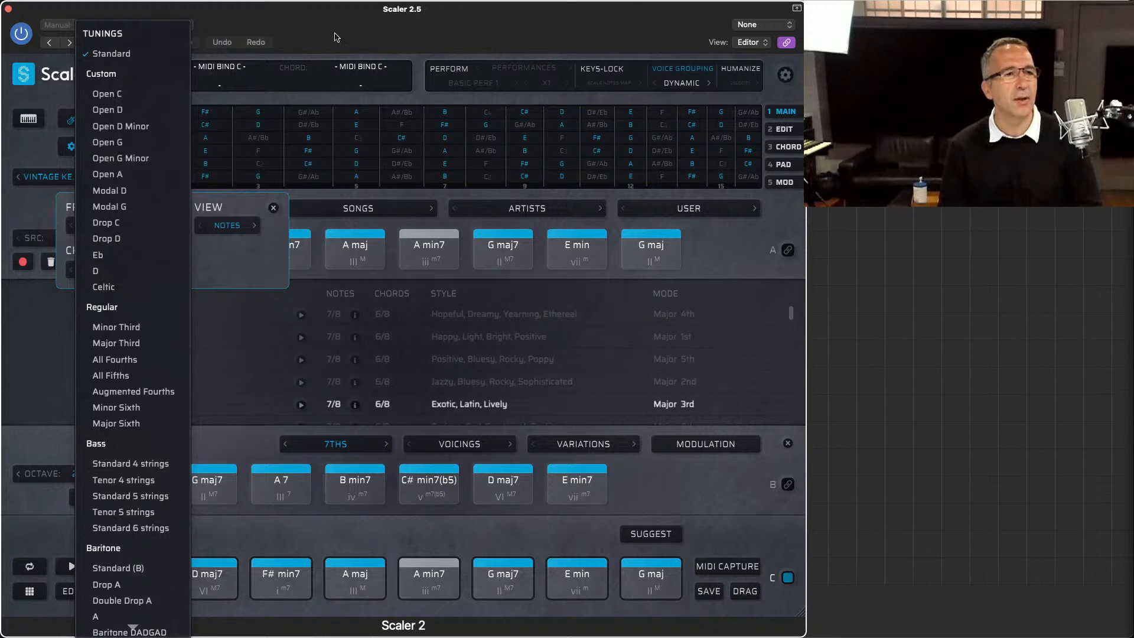
{"action": "left_click", "coordinate": [734, 272]}
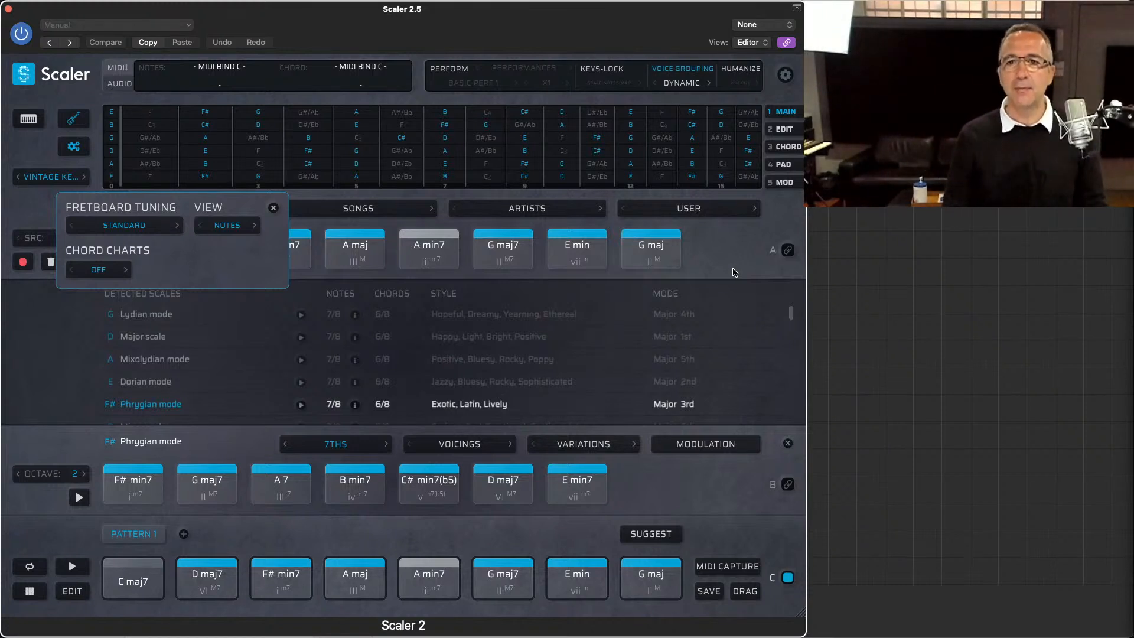
Step: Close the Scaler 2.5 window, select the Scaler > Piano Colors track in Logic Pro and inspect its ScalerControl and Kontakt plug-ins
{"action": "left_click", "coordinate": [7, 8]}
{"action": "left_click", "coordinate": [245, 118]}
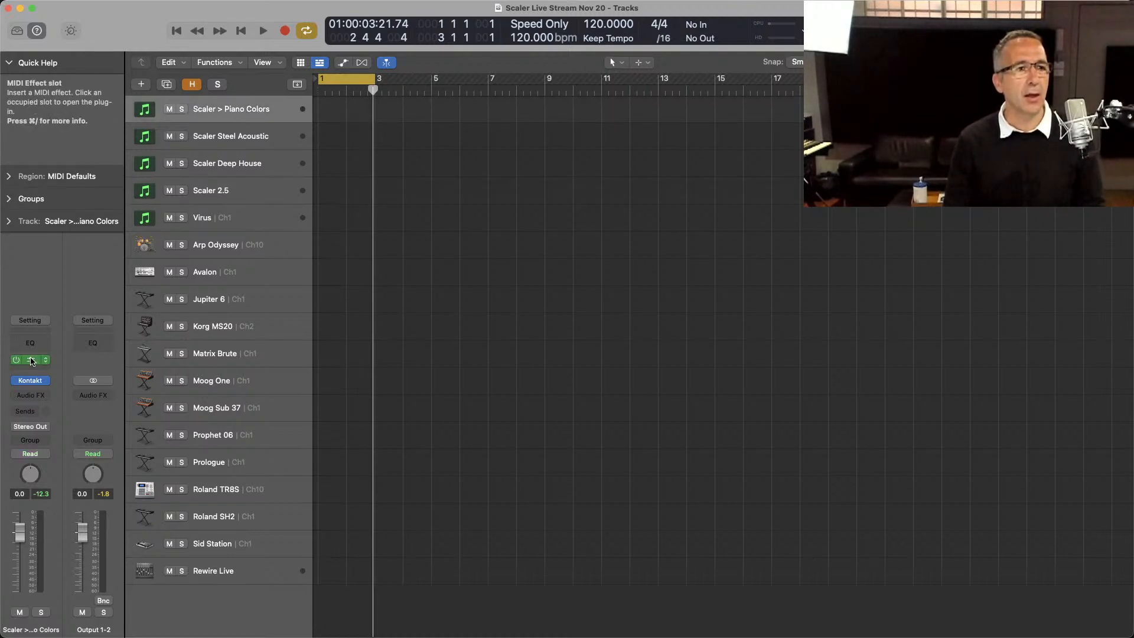
{"action": "left_click", "coordinate": [32, 360]}
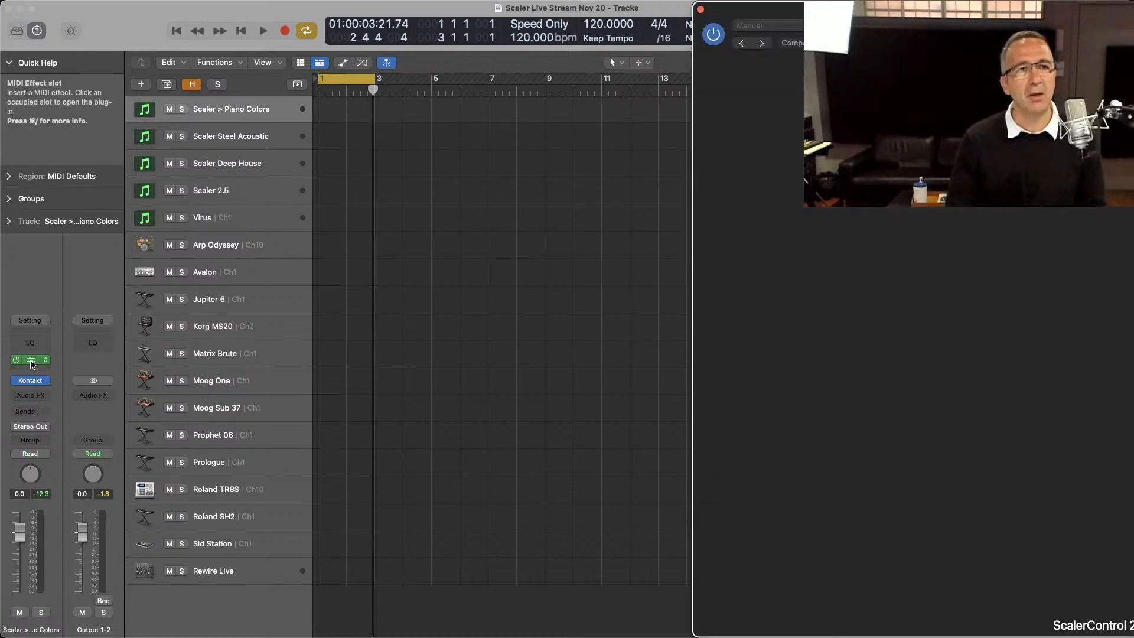
{"action": "left_click_drag", "start_coordinate": [949, 16], "coordinate": [249, 19]}
{"action": "key", "text": "super+w"}
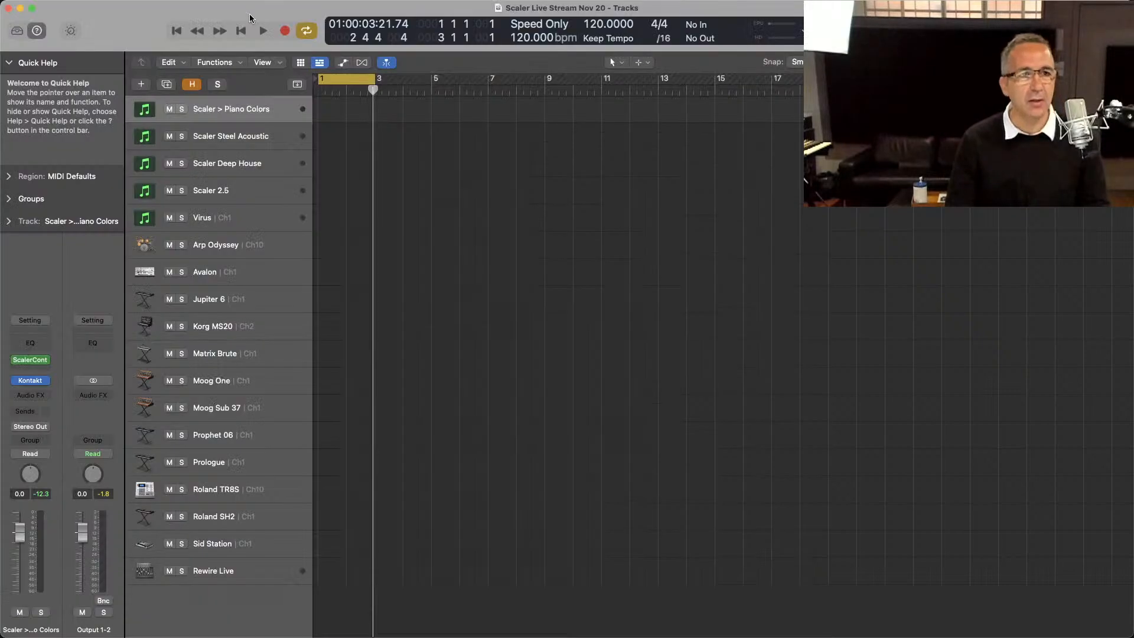
{"action": "left_click", "coordinate": [27, 383]}
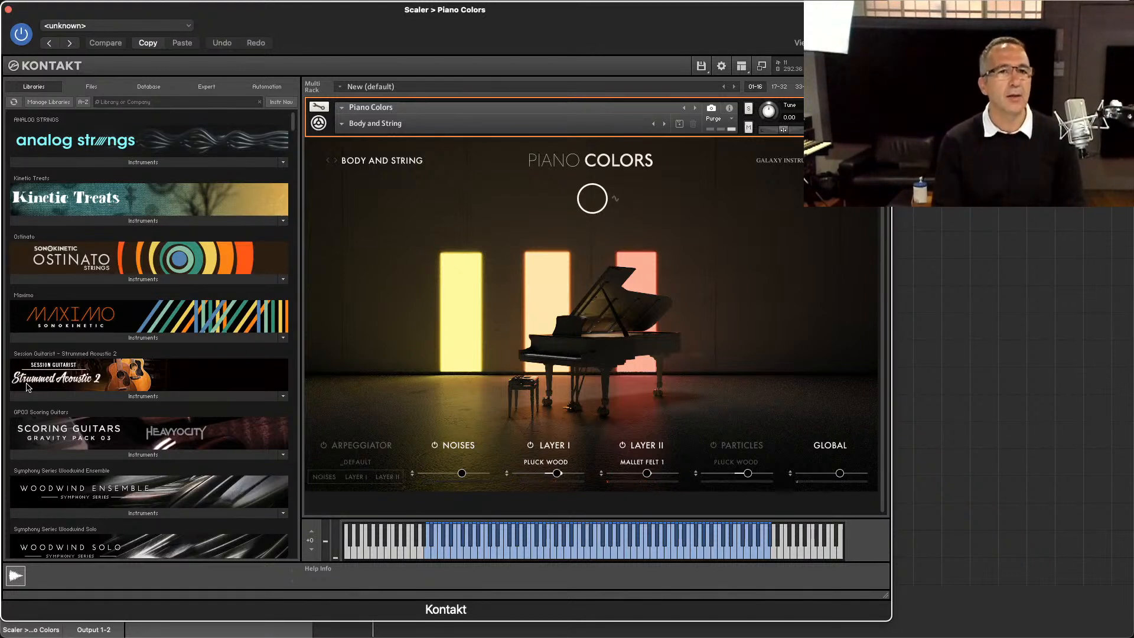
{"action": "key", "text": "super+w"}
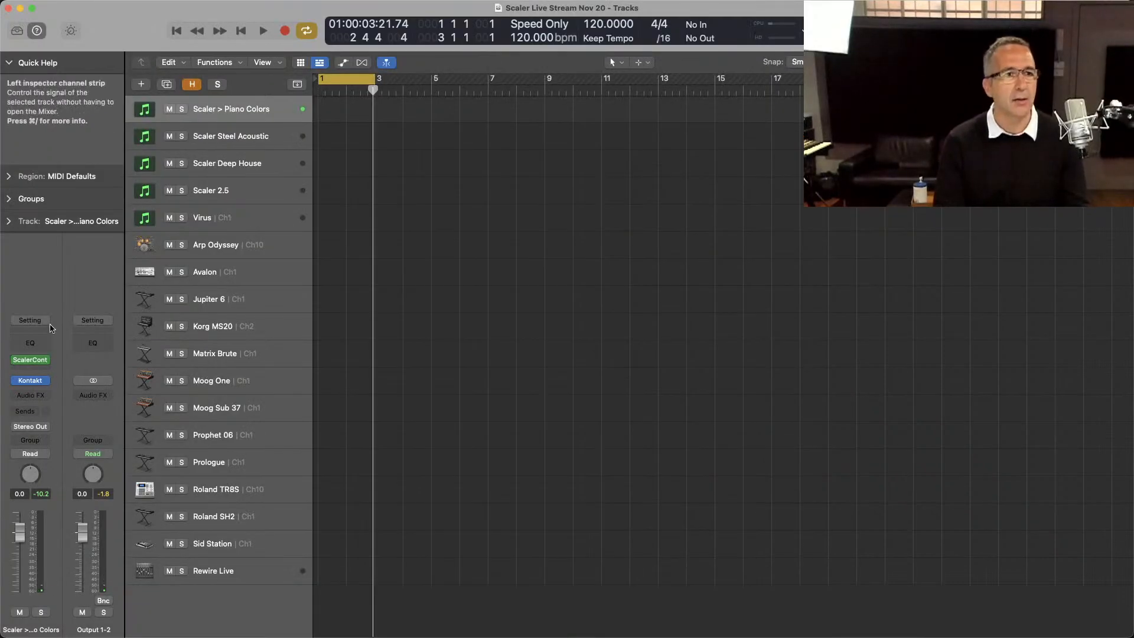
Step: Open ScalerControl on the Piano Colors track and load the Cinematic song chord set Touching
{"action": "left_click", "coordinate": [30, 364]}
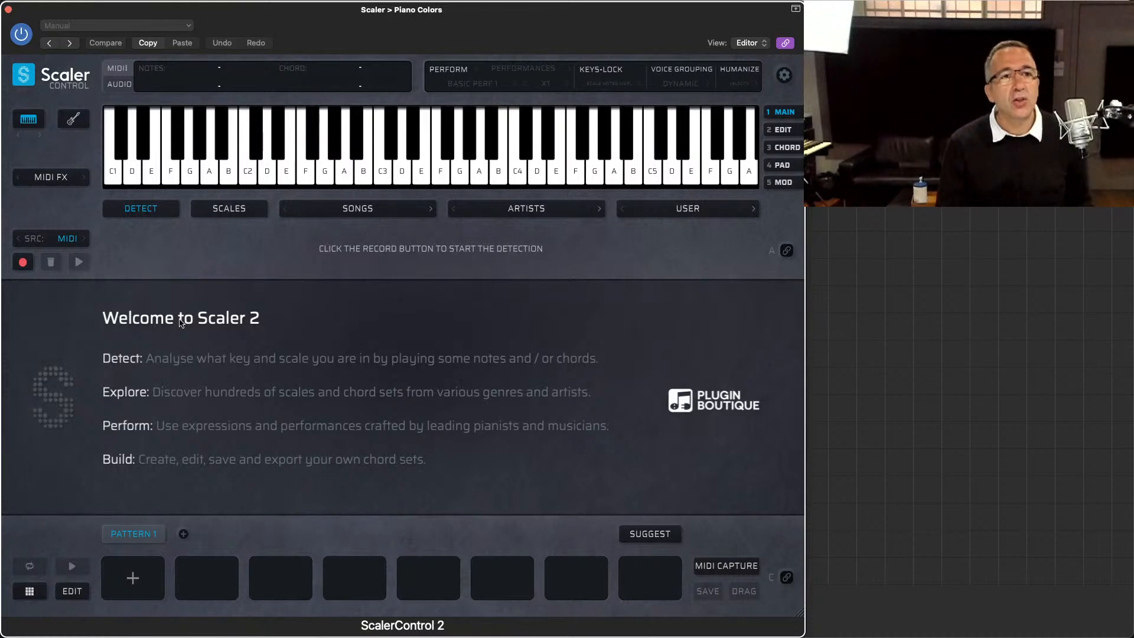
{"action": "left_click", "coordinate": [330, 216]}
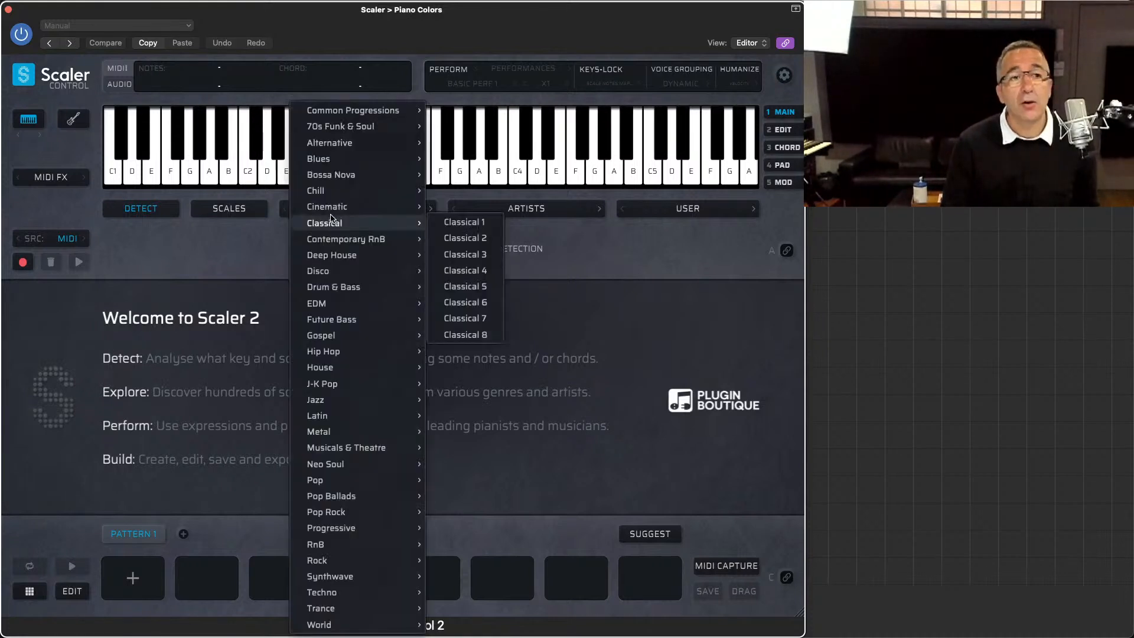
{"action": "mouse_move", "coordinate": [340, 209]}
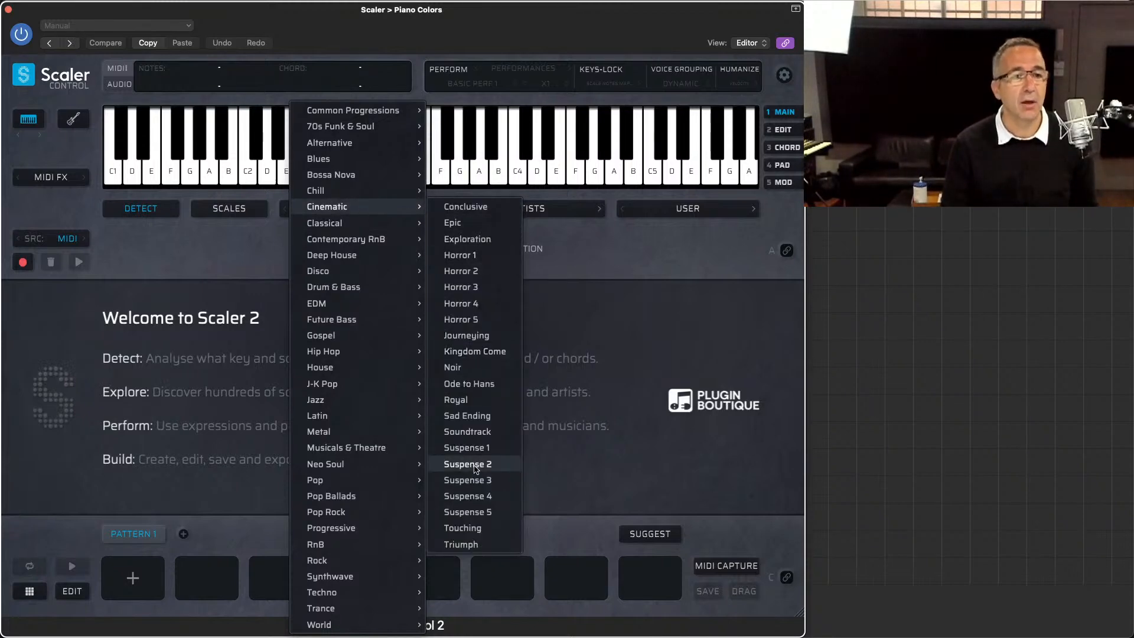
{"action": "left_click", "coordinate": [478, 528]}
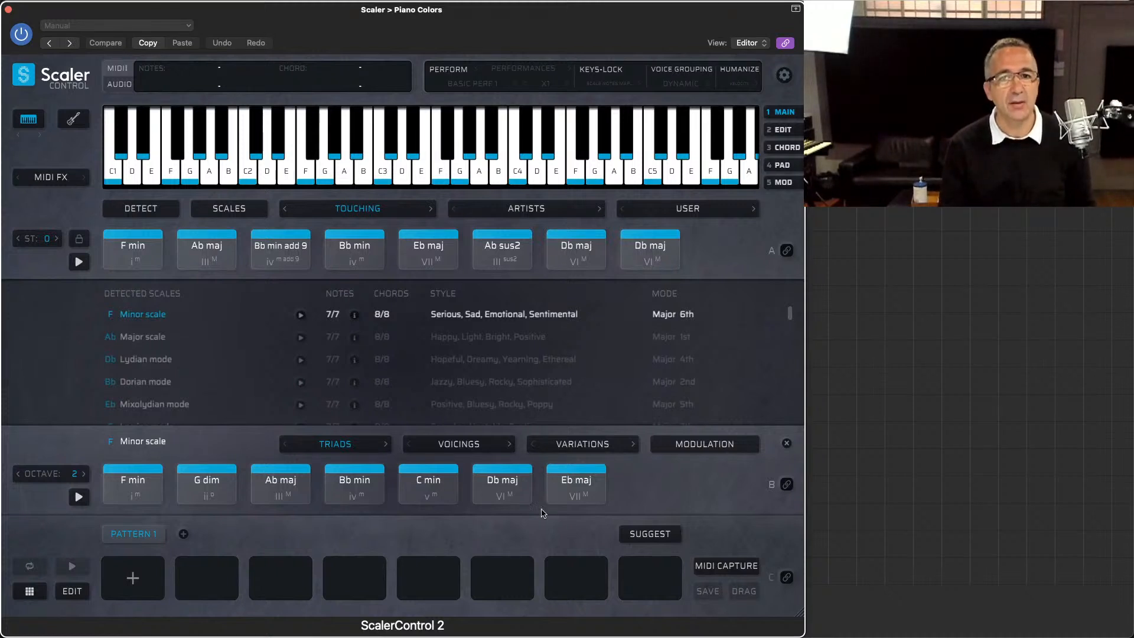
{"action": "key", "text": "super+Tab"}
{"action": "key", "text": "super+Tab"}
{"action": "key", "text": "super+Tab"}
{"action": "key", "text": "super+Tab"}
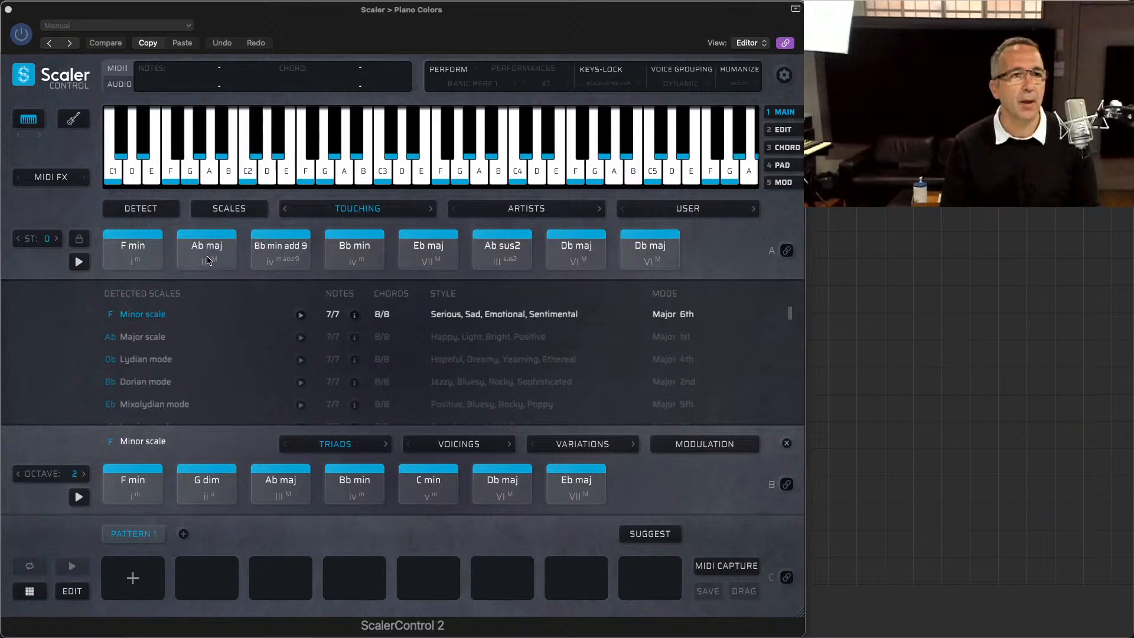
Step: Add Ab maj, Eb maj and Ab sus2 from the Touching set to the first three pattern slots
{"action": "left_click_drag", "start_coordinate": [210, 260], "coordinate": [126, 581]}
{"action": "left_click", "coordinate": [436, 250]}
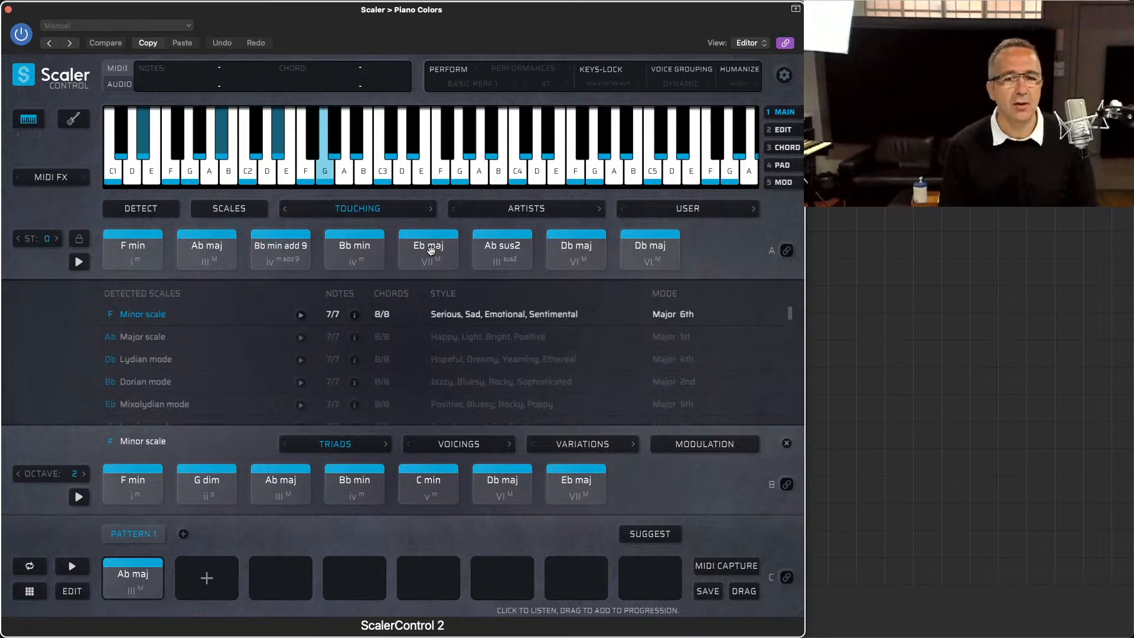
{"action": "left_click_drag", "start_coordinate": [430, 250], "coordinate": [207, 564]}
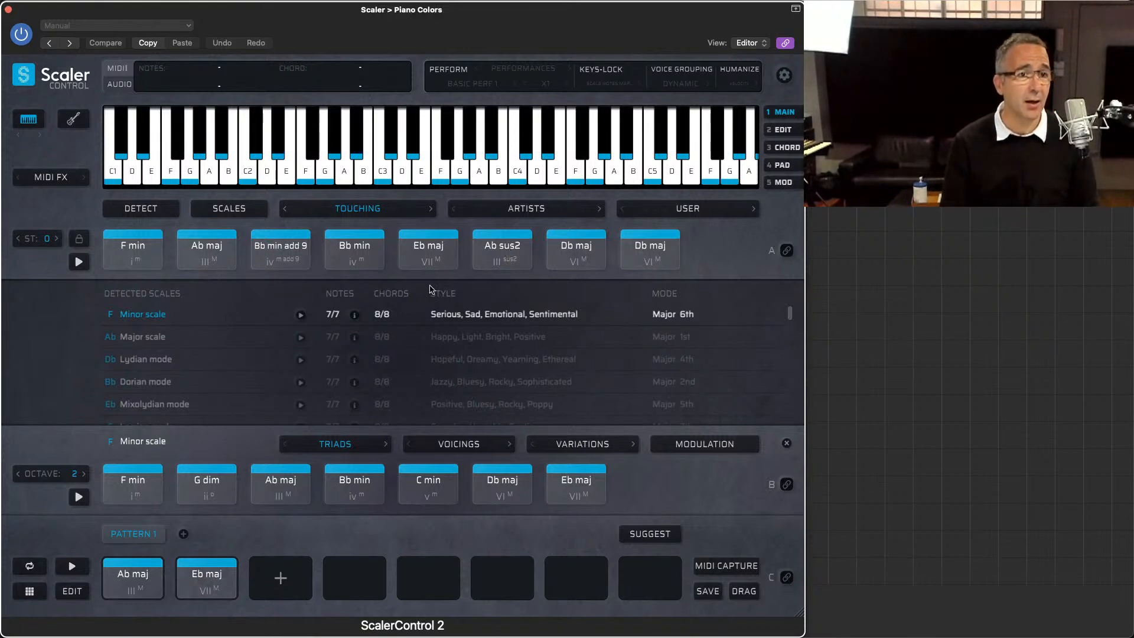
{"action": "left_click_drag", "start_coordinate": [502, 257], "coordinate": [281, 564]}
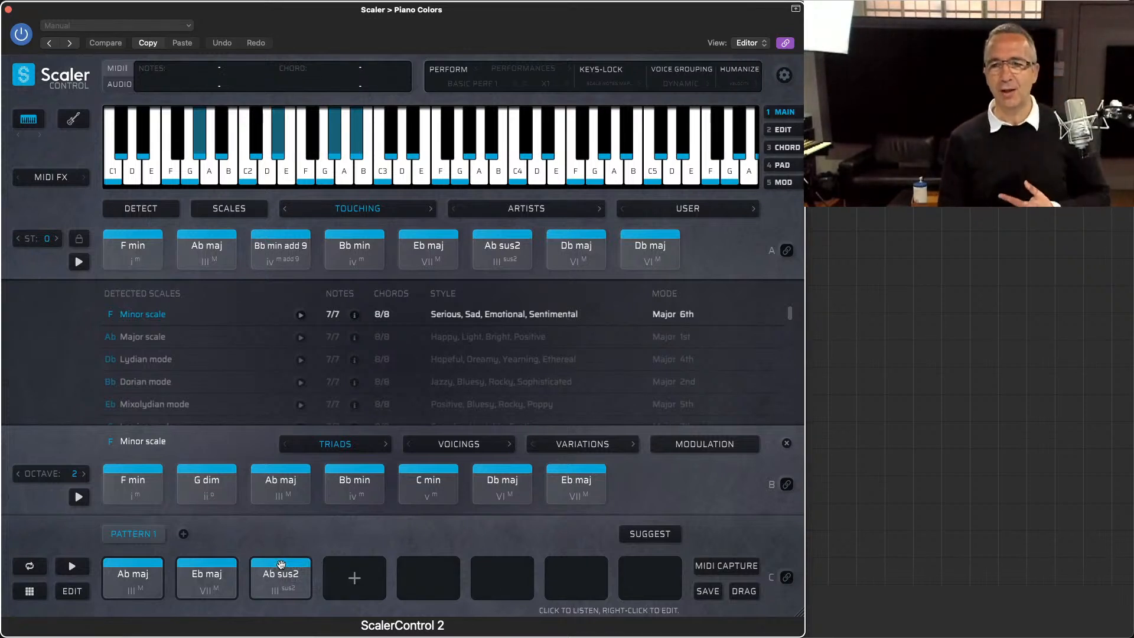
Step: Audition the two Db maj chords, placing the first in pattern slot four and the second in slot eight
{"action": "left_click", "coordinate": [570, 257]}
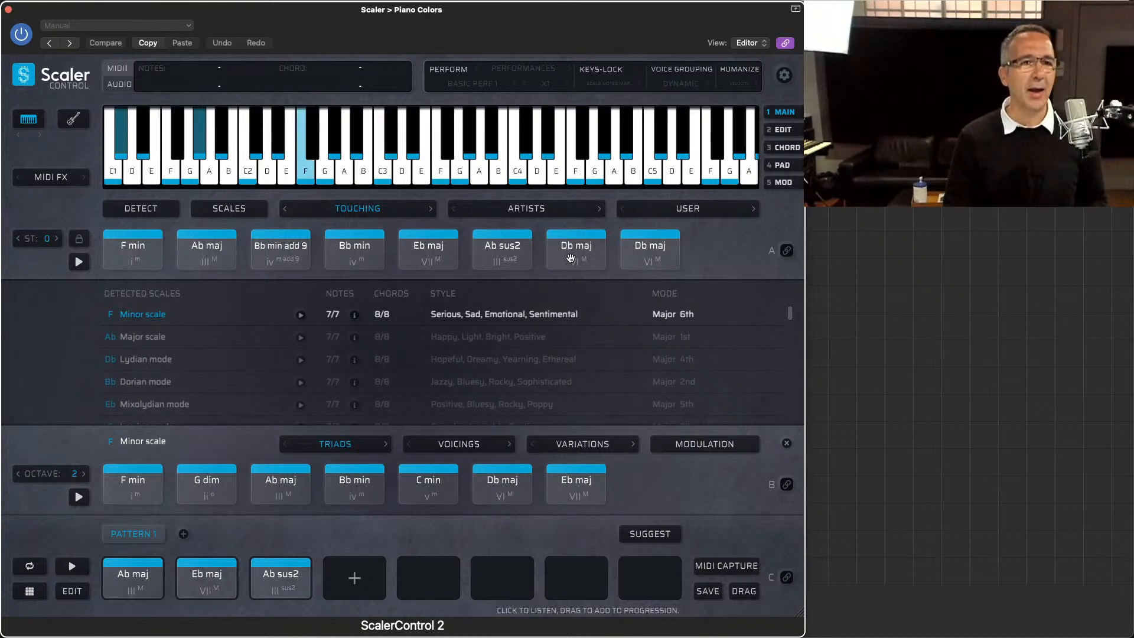
{"action": "left_click", "coordinate": [571, 258]}
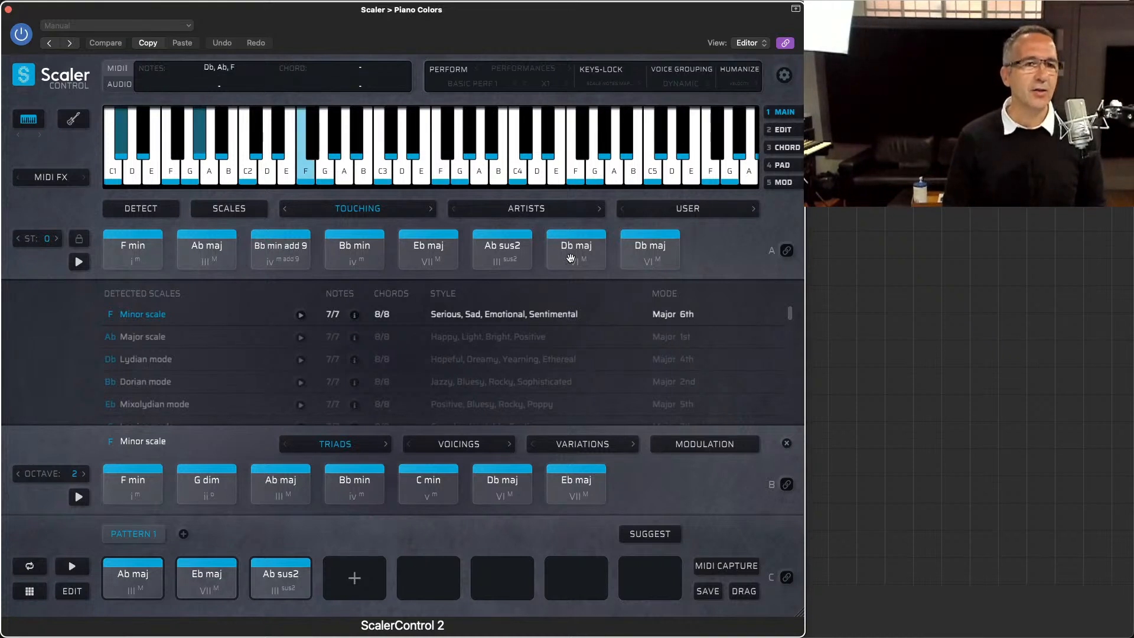
{"action": "left_click", "coordinate": [628, 251]}
{"action": "left_click", "coordinate": [576, 251]}
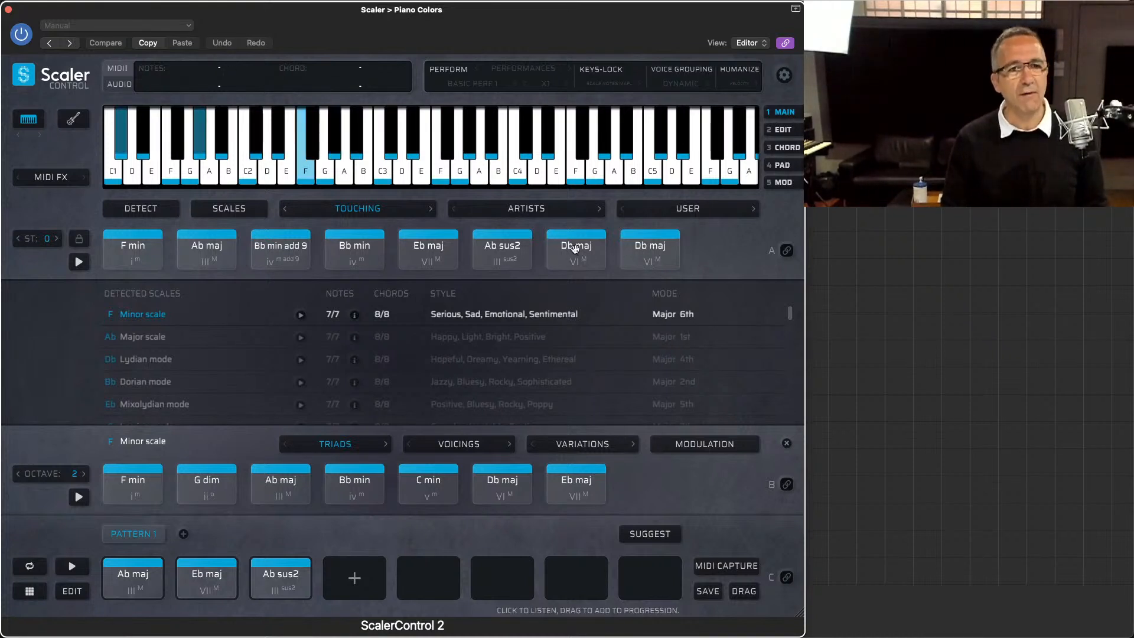
{"action": "left_click_drag", "start_coordinate": [576, 252], "coordinate": [354, 578]}
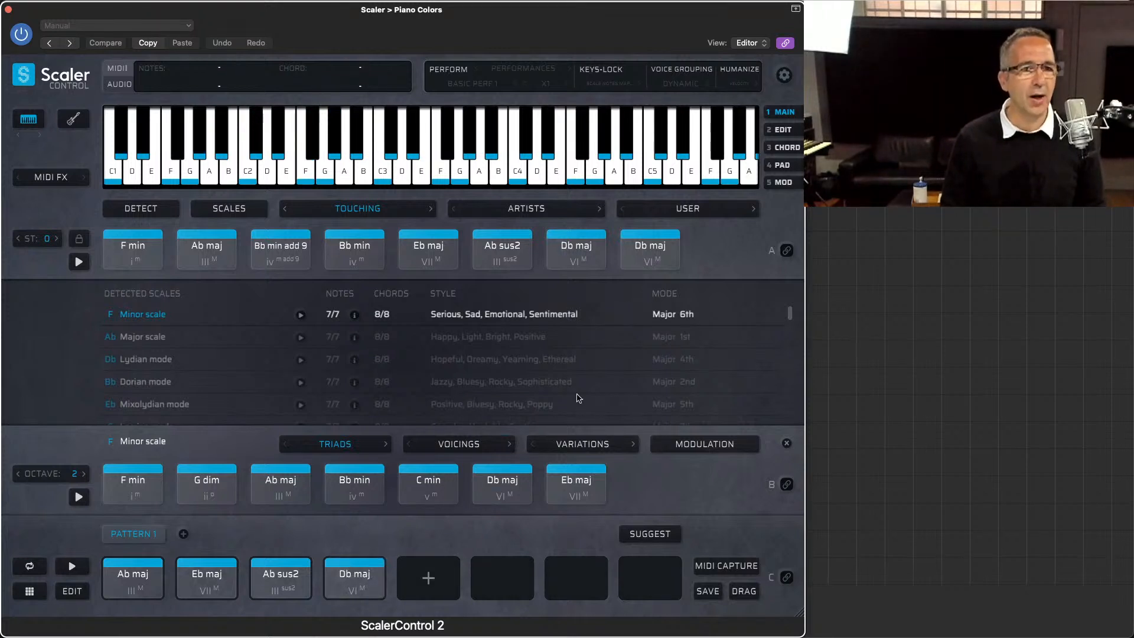
{"action": "left_click_drag", "start_coordinate": [650, 253], "coordinate": [649, 566]}
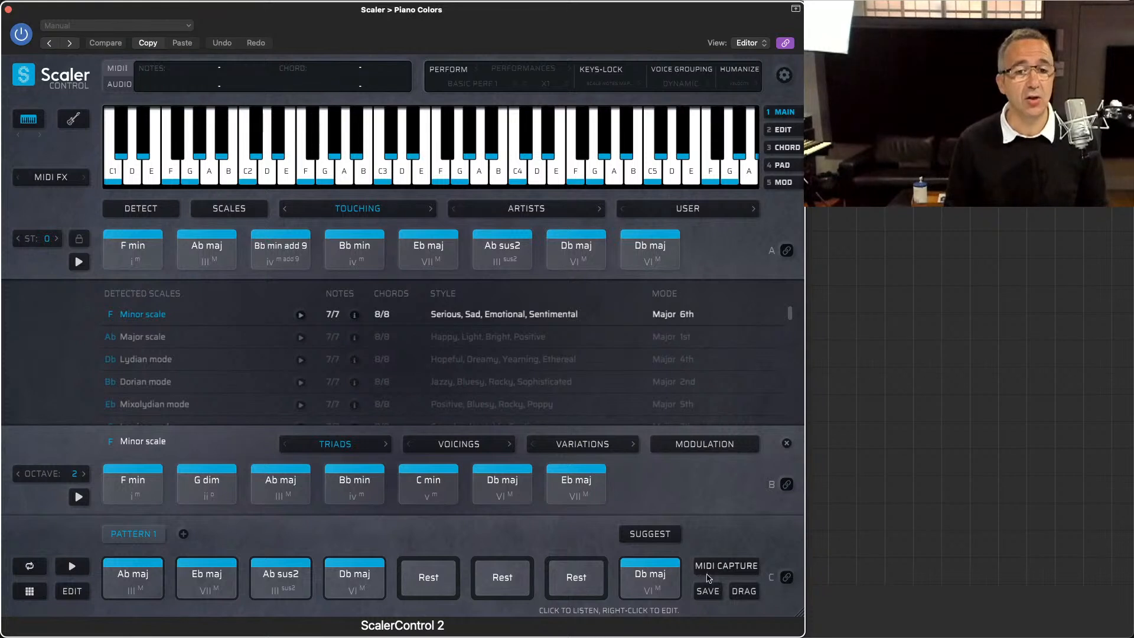
Step: Bind the pattern section to MIDI and show chord suggestions for the Db maj in slot four
{"action": "left_click", "coordinate": [786, 578]}
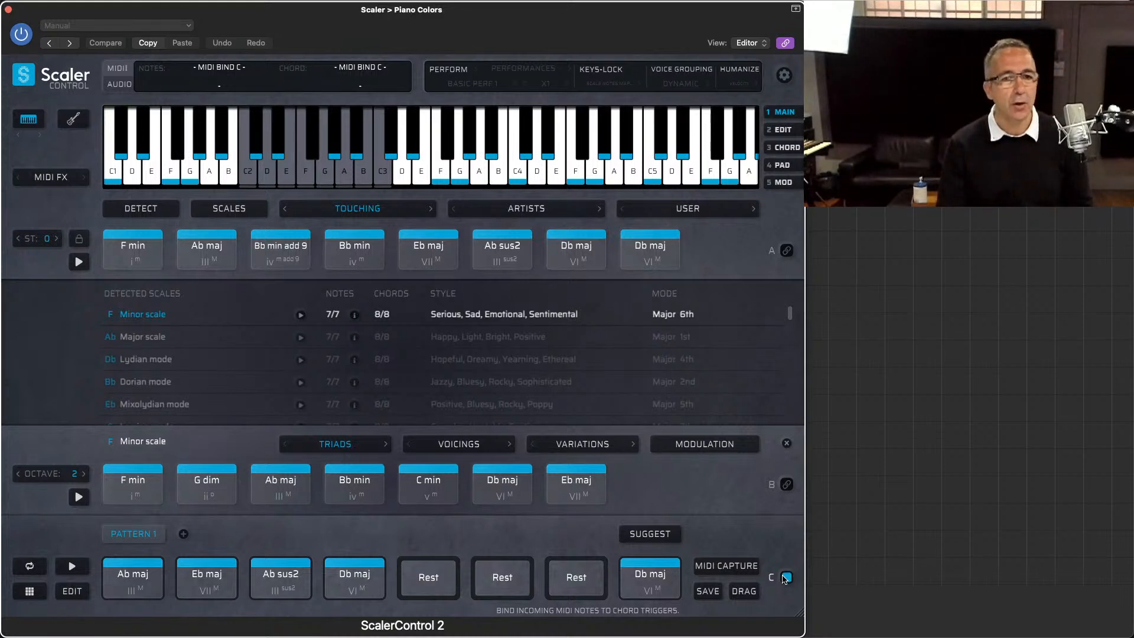
{"action": "left_click", "coordinate": [650, 535]}
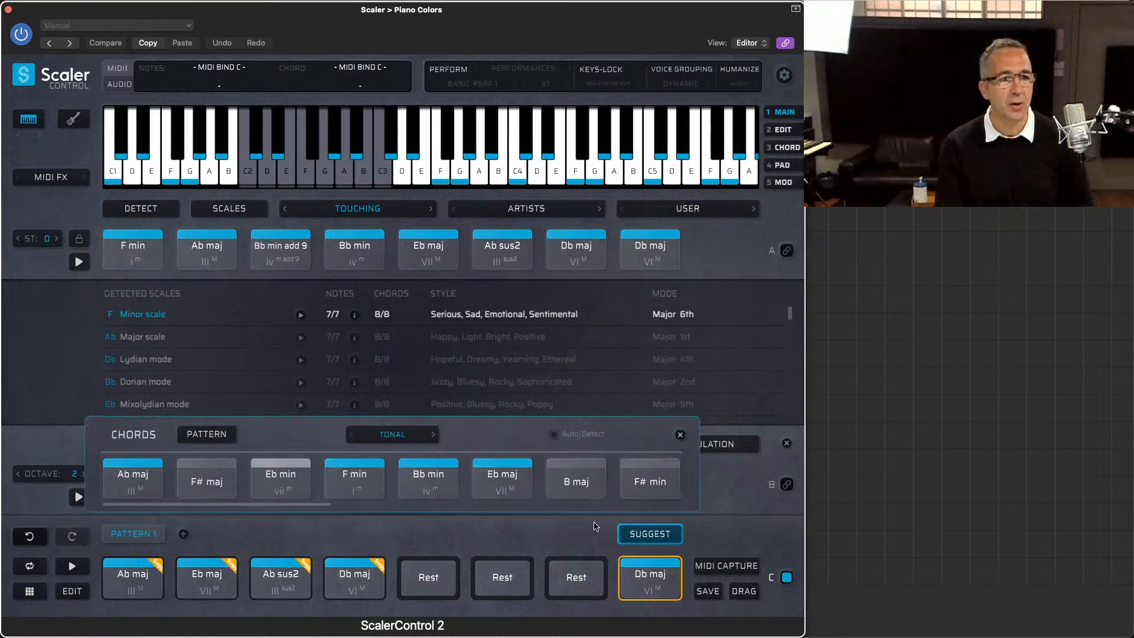
{"action": "left_click", "coordinate": [378, 569]}
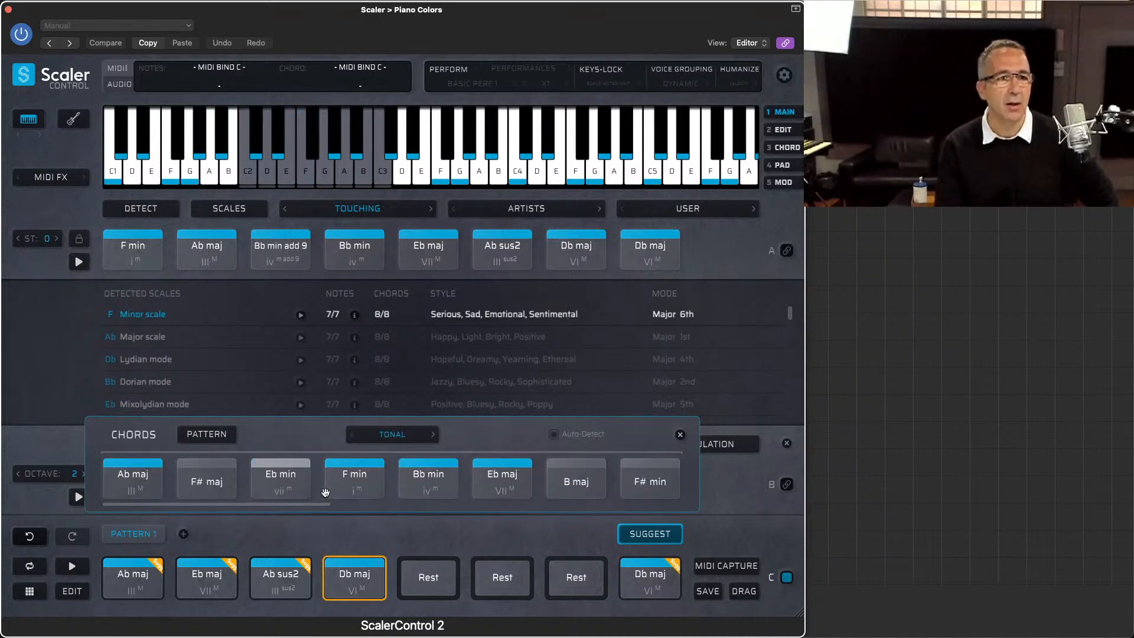
Step: Switch the chord suggestions to Per Scale, choose the Ab Major scale and audition the suggested Bb min chord
{"action": "left_click", "coordinate": [391, 444]}
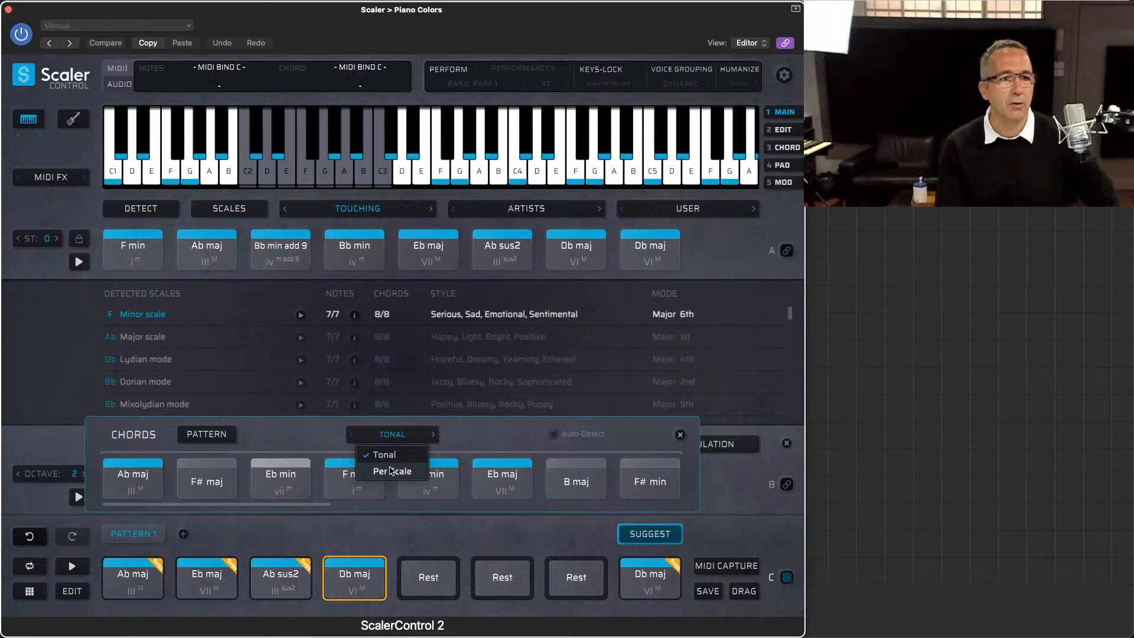
{"action": "left_click", "coordinate": [390, 471]}
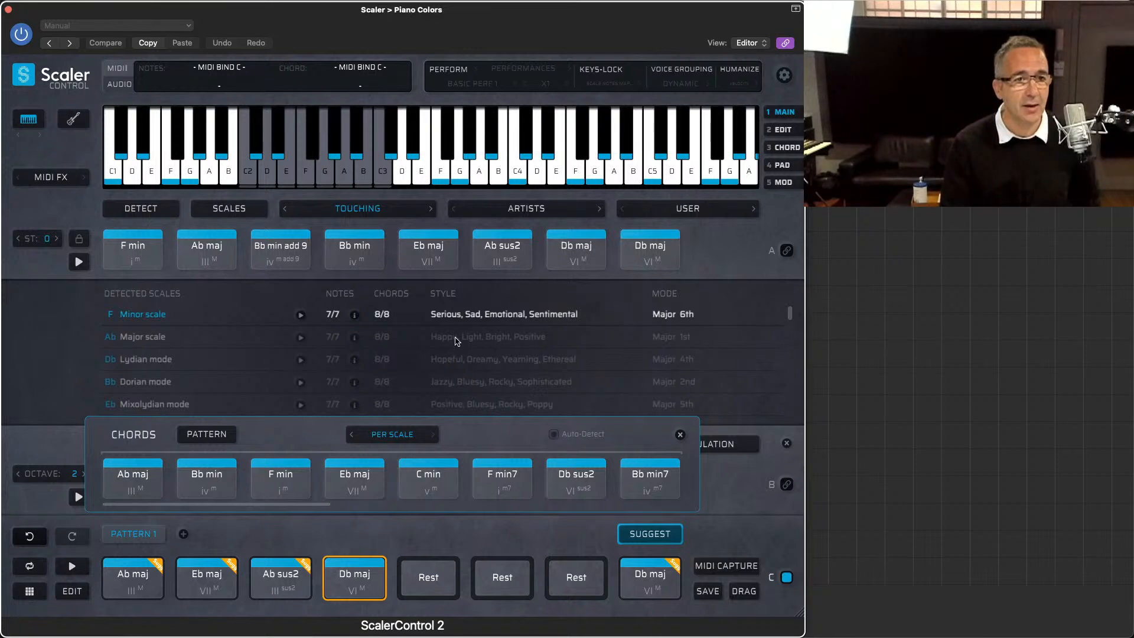
{"action": "left_click", "coordinate": [141, 338]}
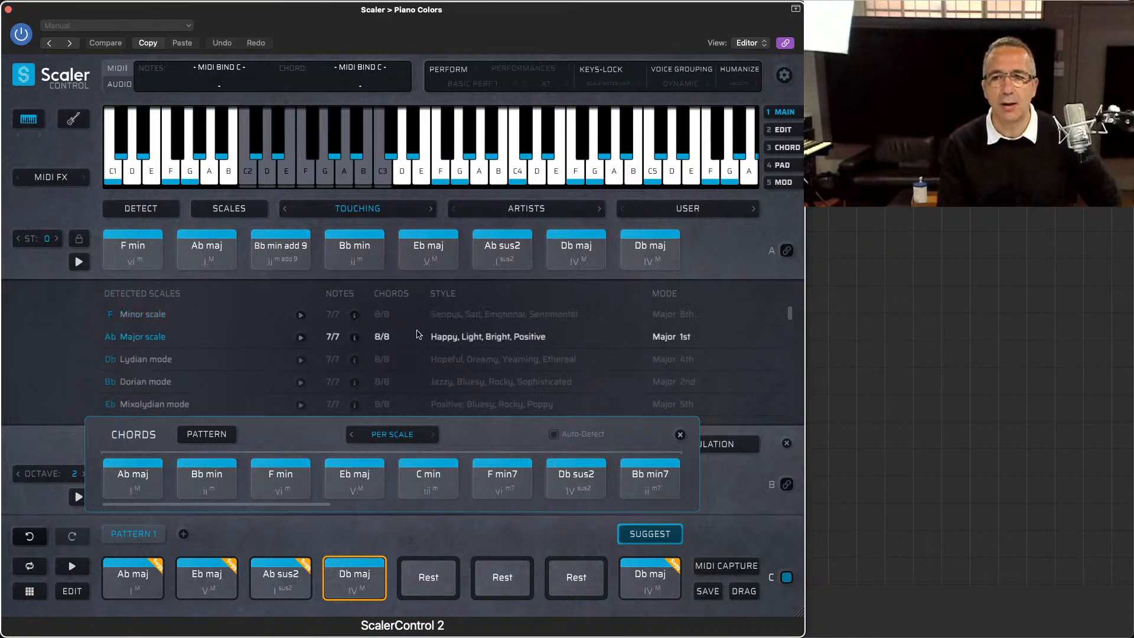
{"action": "left_click", "coordinate": [232, 461]}
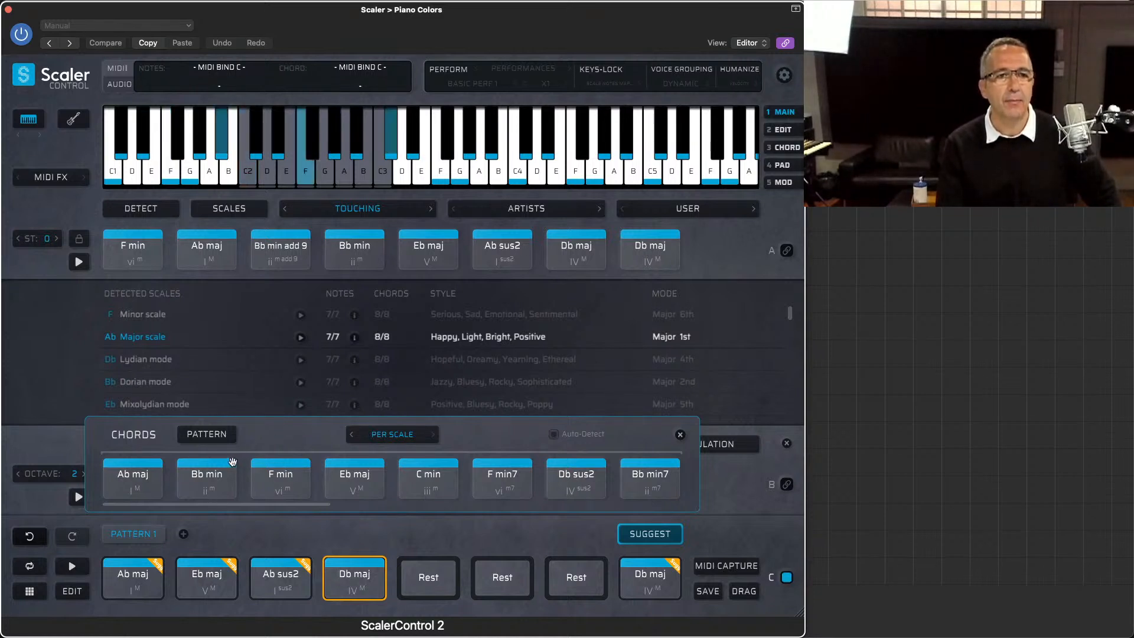
Step: Audition further per-scale suggestions, including Ab maj add 13, and place Ab maj add 9 in pattern slot five
{"action": "left_click_drag", "start_coordinate": [255, 507], "coordinate": [397, 508]}
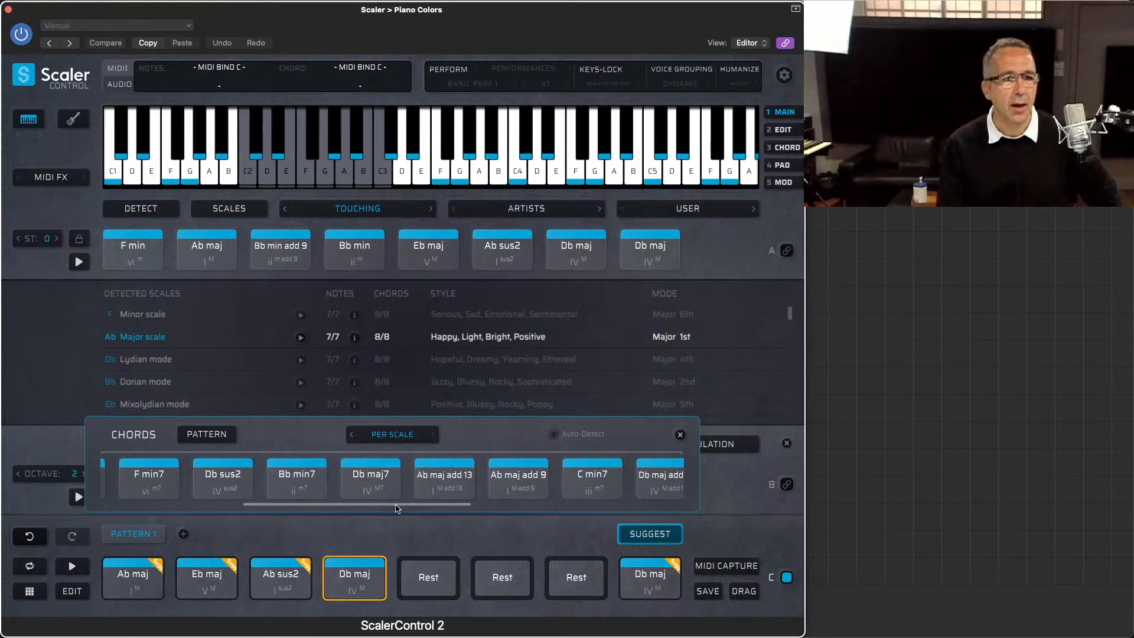
{"action": "left_click", "coordinate": [157, 574]}
{"action": "left_click", "coordinate": [434, 477]}
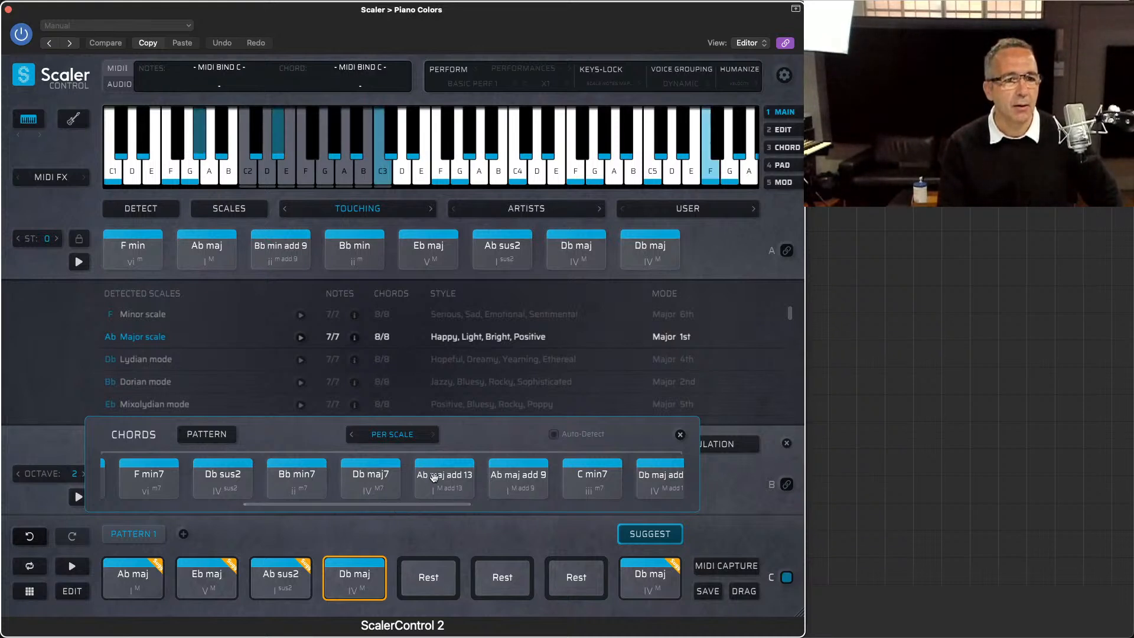
{"action": "left_click", "coordinate": [434, 477]}
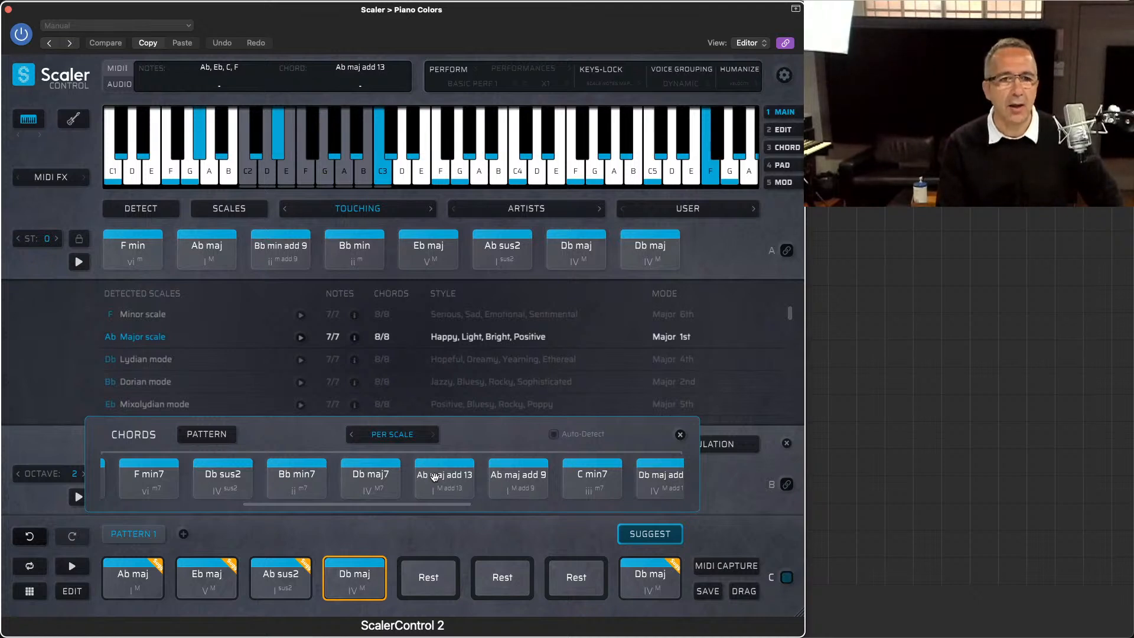
{"action": "mouse_move", "coordinate": [434, 477]}
{"action": "left_mouse_down"}
{"action": "mouse_move", "coordinate": [426, 558]}
{"action": "mouse_move", "coordinate": [434, 490]}
{"action": "left_mouse_up"}
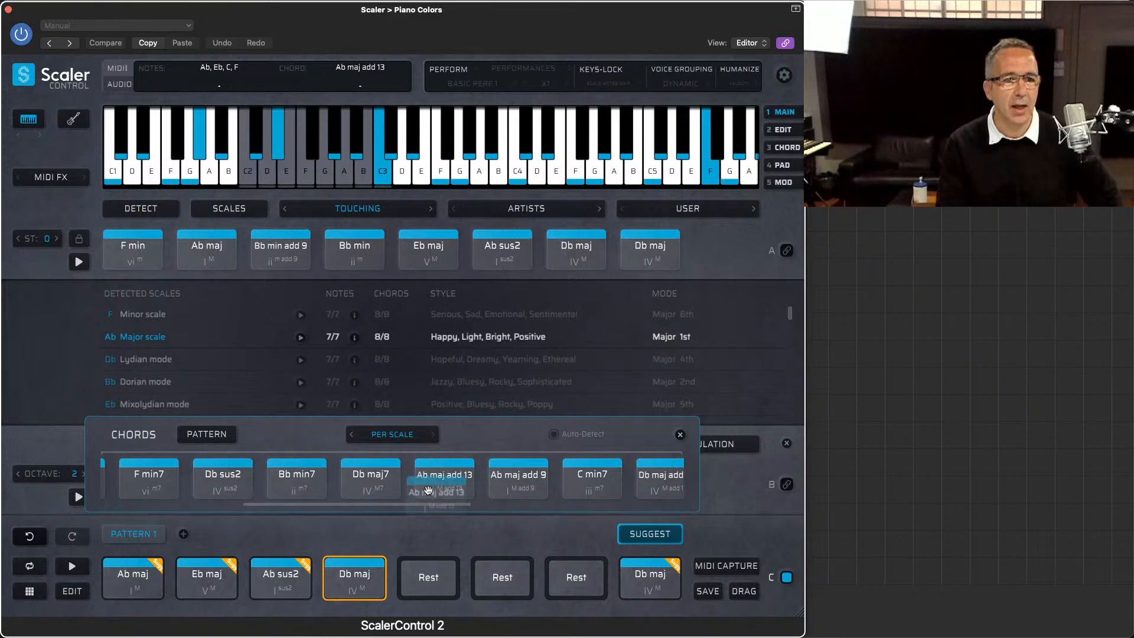
{"action": "left_click_drag", "start_coordinate": [518, 477], "coordinate": [427, 565]}
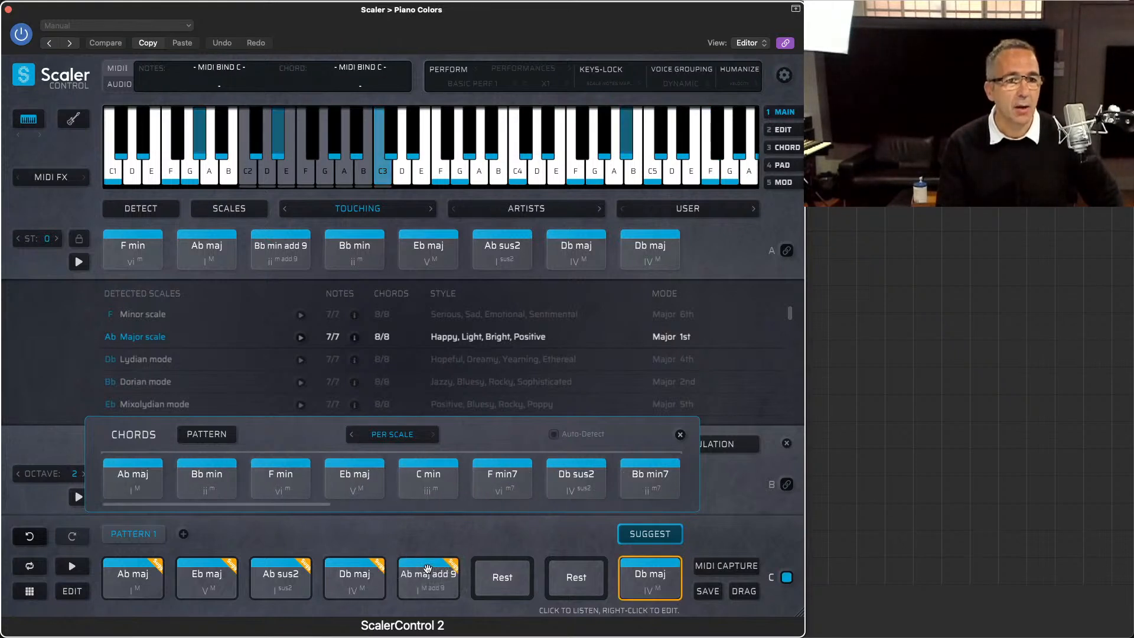
Step: Set the chord suggestions to Tonal and place F# maj in pattern slot six and B maj in slot seven
{"action": "left_click", "coordinate": [389, 435]}
{"action": "left_click", "coordinate": [385, 452]}
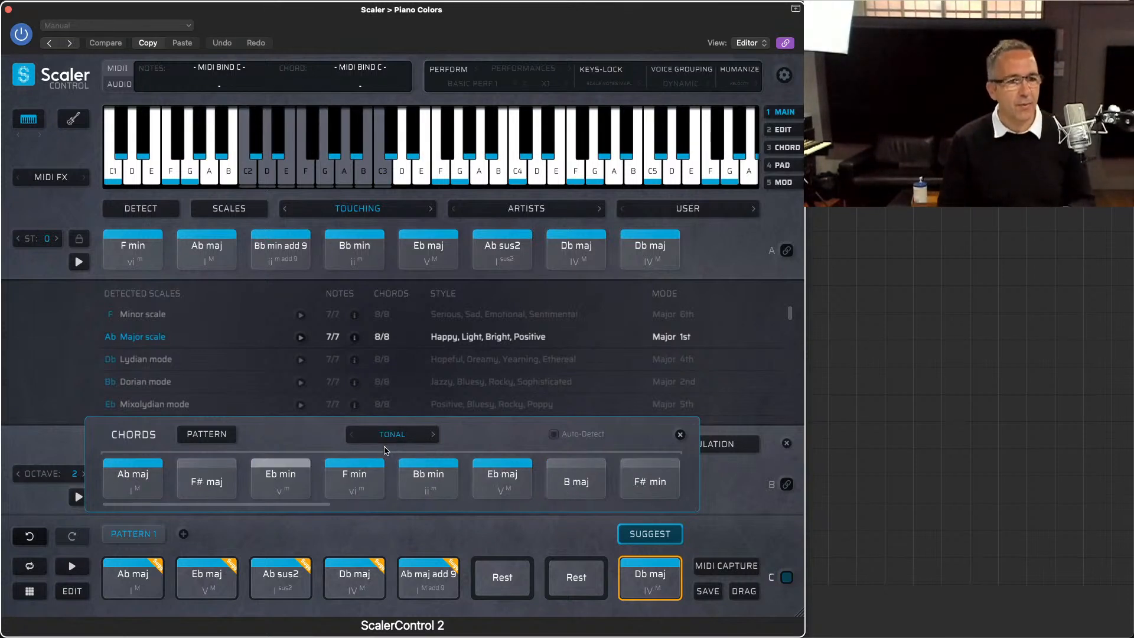
{"action": "left_click", "coordinate": [218, 482]}
{"action": "left_click_drag", "start_coordinate": [218, 481], "coordinate": [495, 571]}
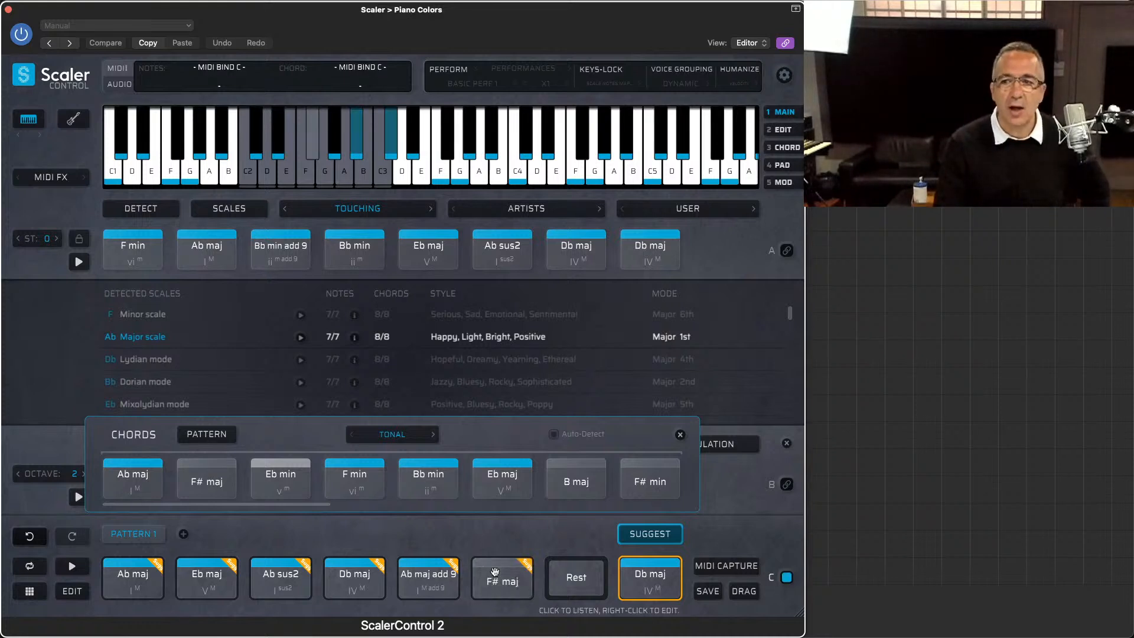
{"action": "left_click_drag", "start_coordinate": [576, 481], "coordinate": [569, 569]}
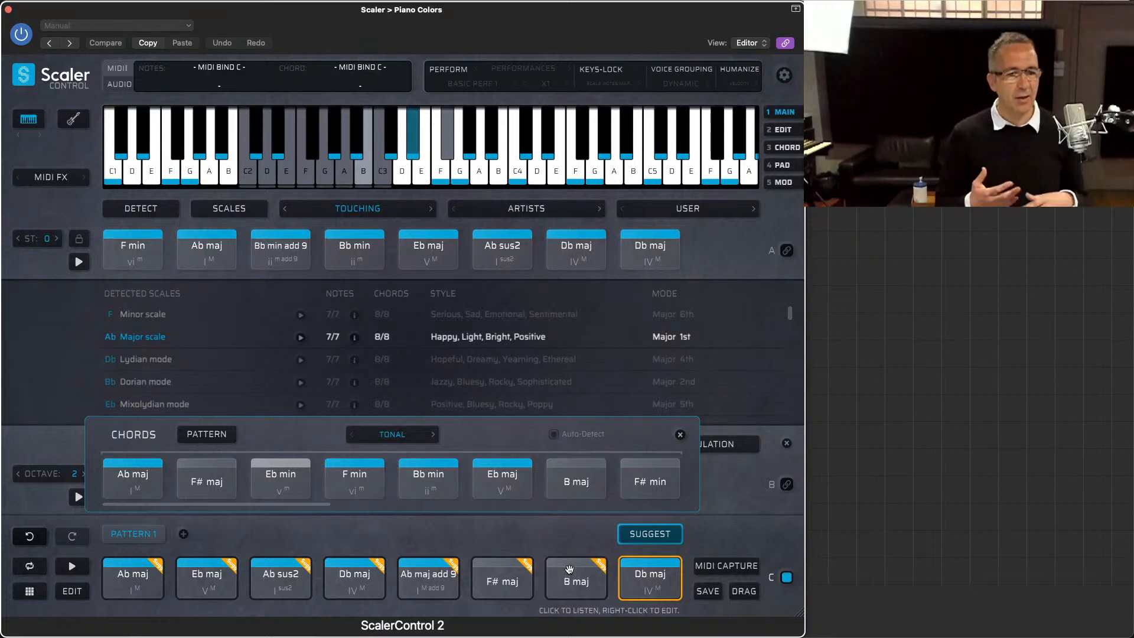
Step: Audition the tonal suggestions F# min, Eb min, F min and F# maj
{"action": "left_click", "coordinate": [650, 479]}
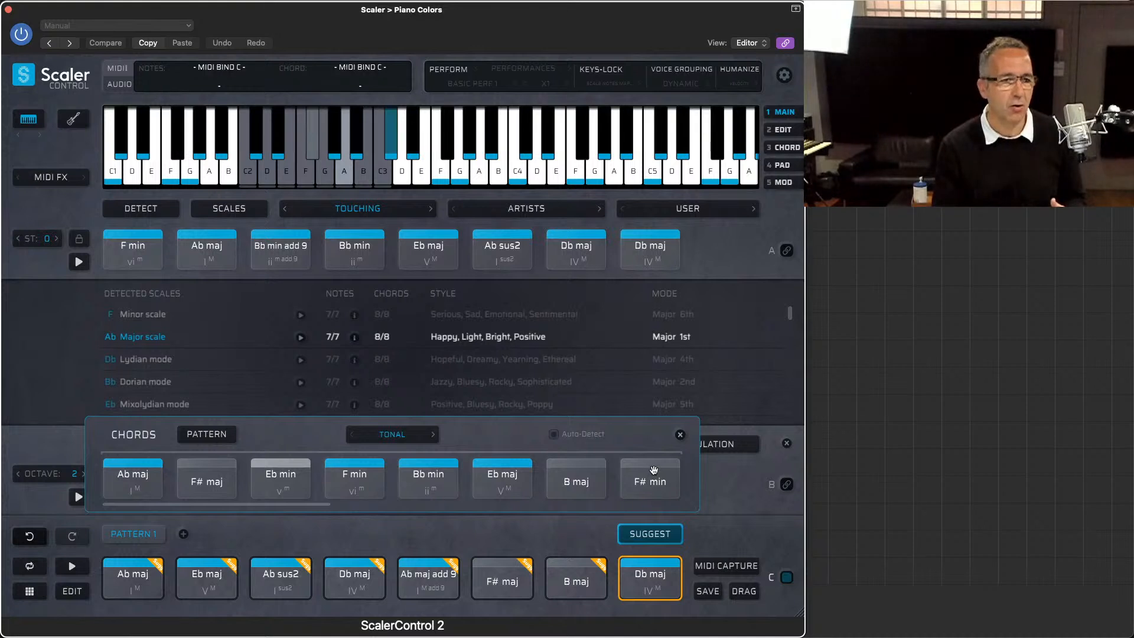
{"action": "left_click", "coordinate": [278, 475]}
{"action": "left_click", "coordinate": [353, 484]}
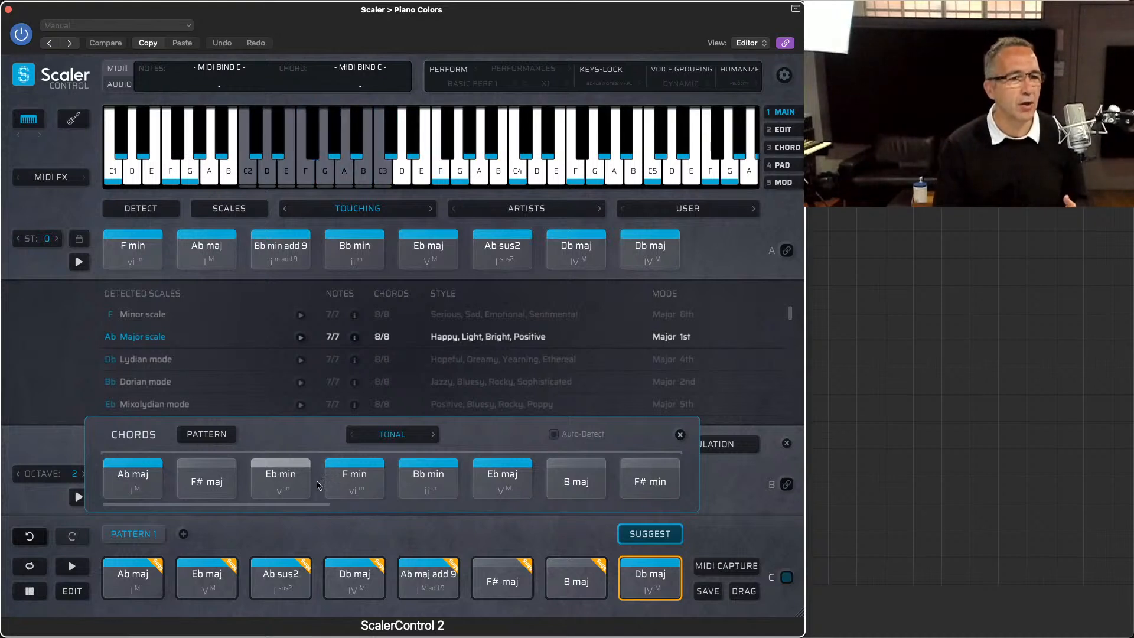
{"action": "left_click", "coordinate": [293, 481]}
{"action": "left_click", "coordinate": [195, 483]}
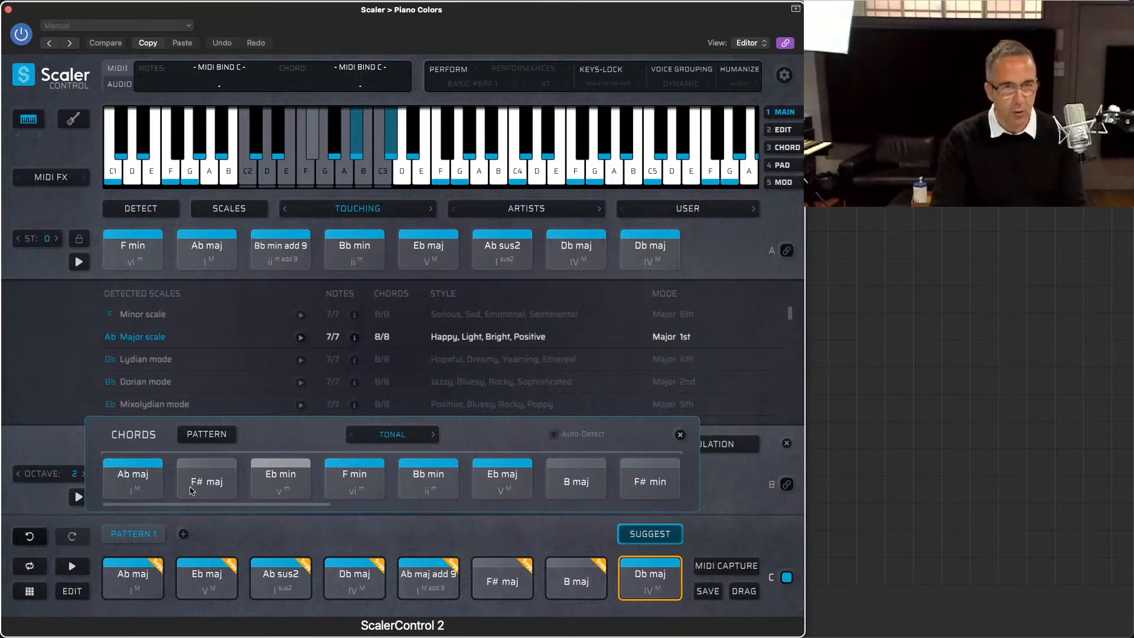
Step: Load the Aleatoric Sequence pattern preset in the Piano Colors instrument in Kontakt and close its window
{"action": "key", "text": "super+w"}
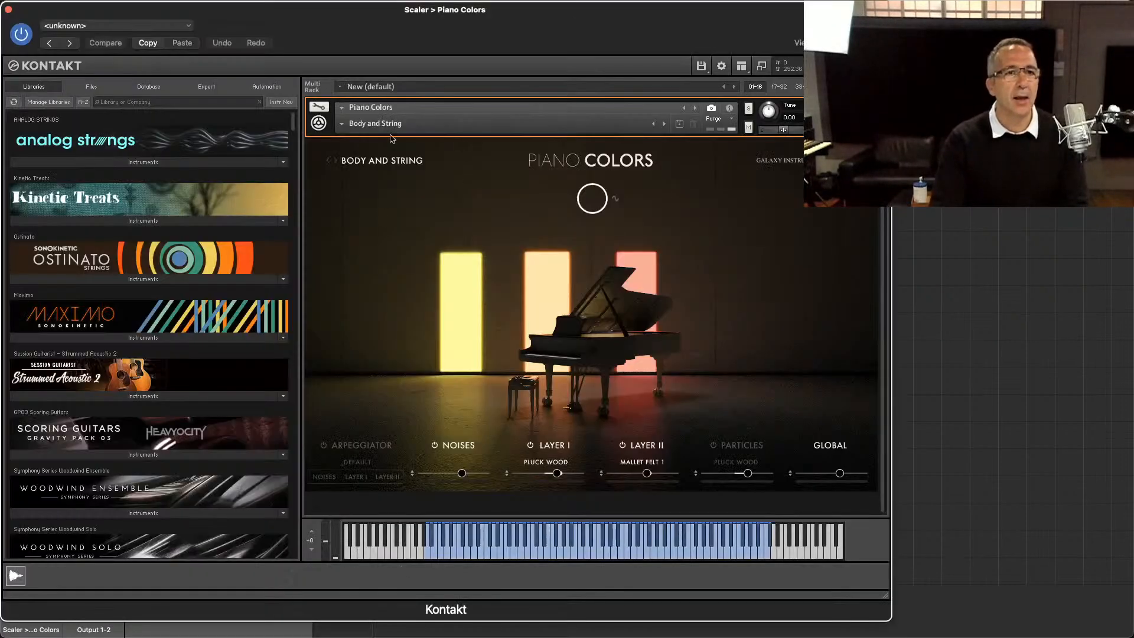
{"action": "left_click", "coordinate": [344, 126]}
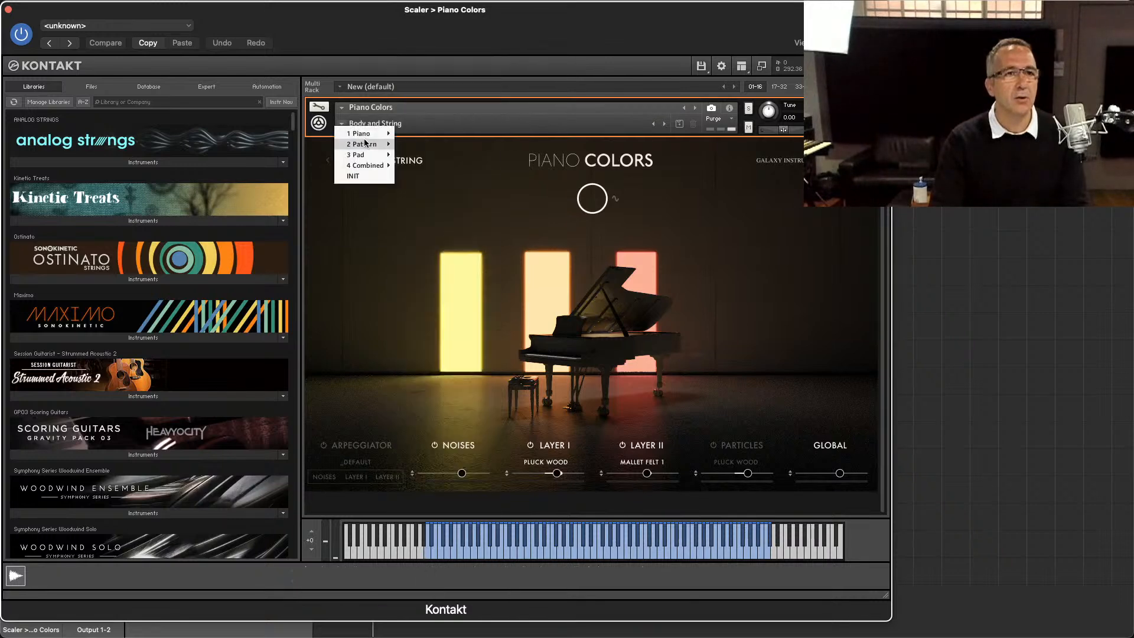
{"action": "mouse_move", "coordinate": [365, 144]}
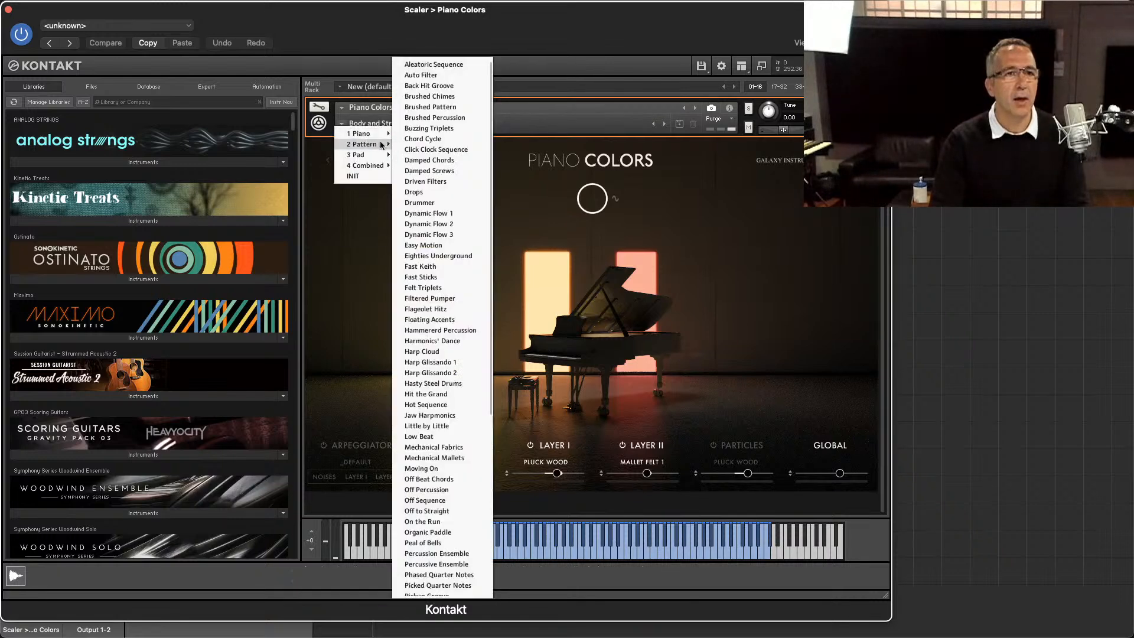
{"action": "left_click", "coordinate": [434, 65]}
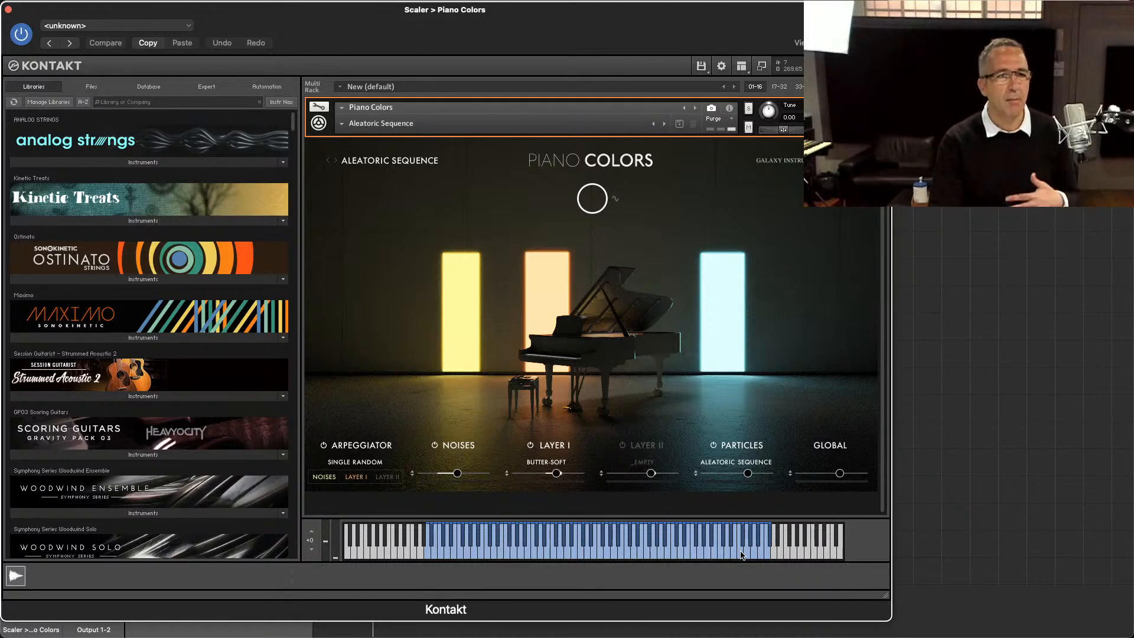
{"action": "key", "text": "super+w"}
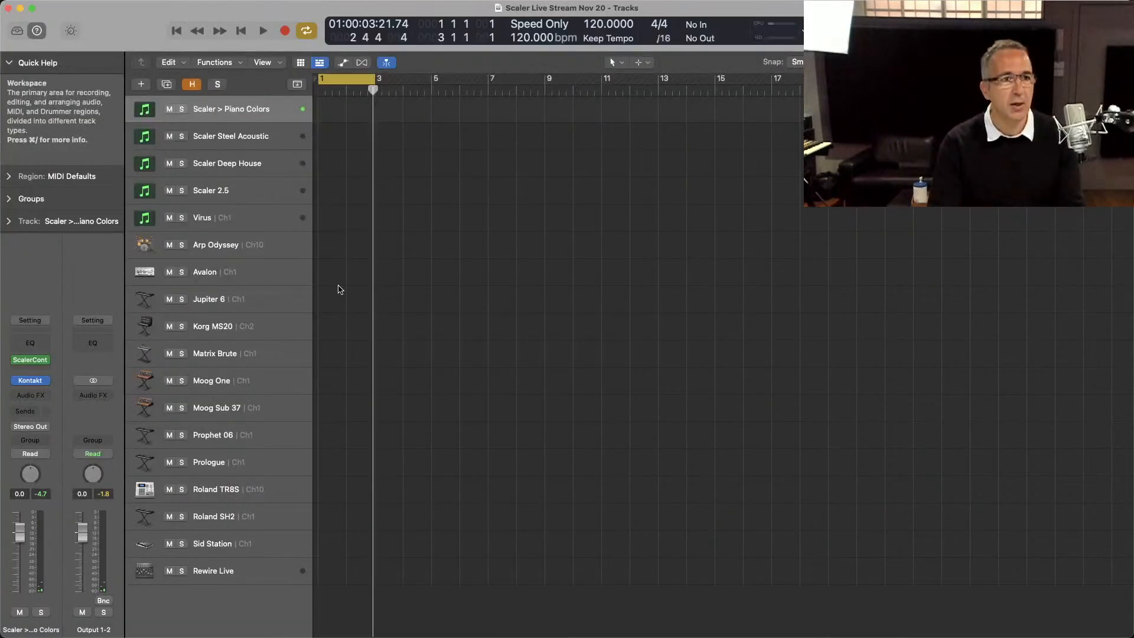
Step: Reopen ScalerControl on the Piano Colors track and audition individual pattern chords, including Ab maj add 9, F# maj and B maj
{"action": "left_click", "coordinate": [31, 361]}
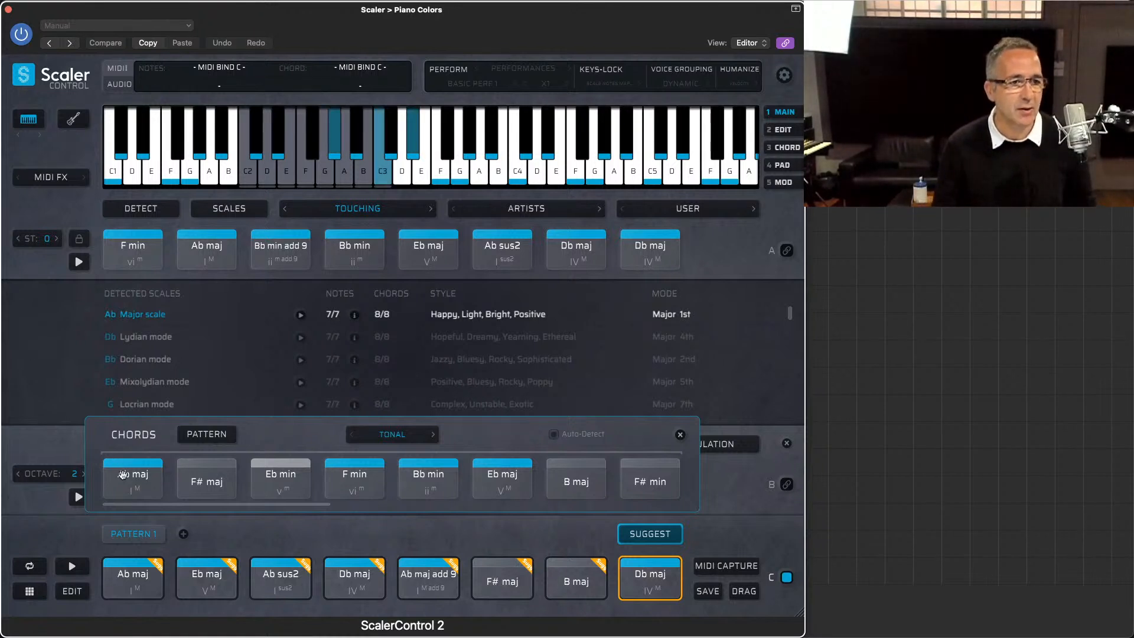
{"action": "left_click", "coordinate": [289, 579]}
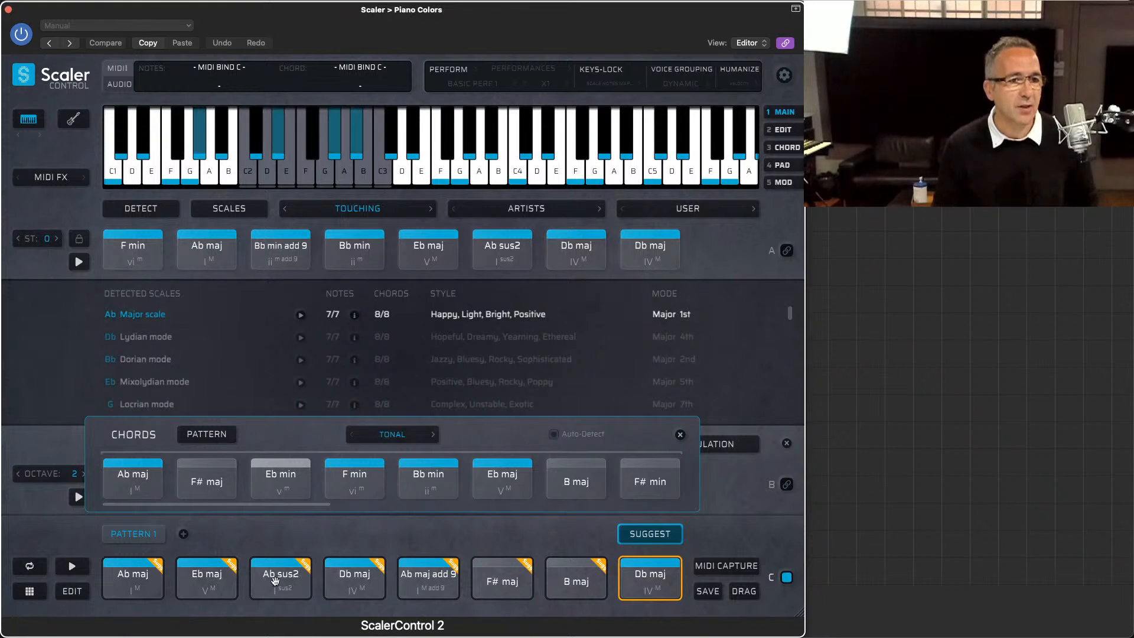
{"action": "left_click", "coordinate": [442, 580]}
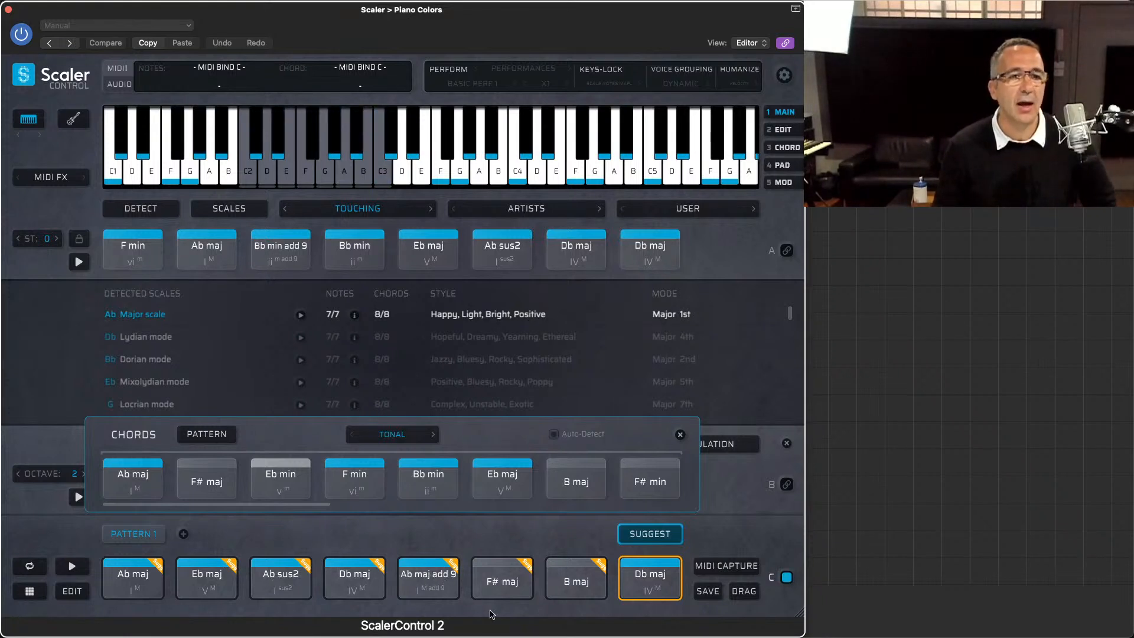
{"action": "left_click", "coordinate": [504, 580]}
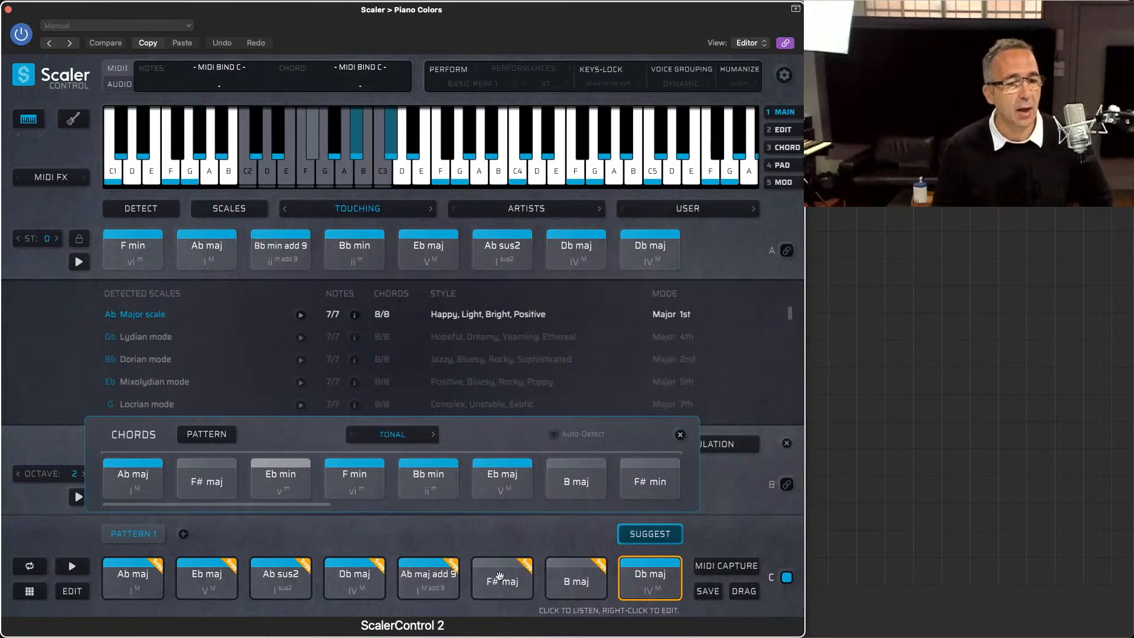
{"action": "left_click", "coordinate": [579, 576]}
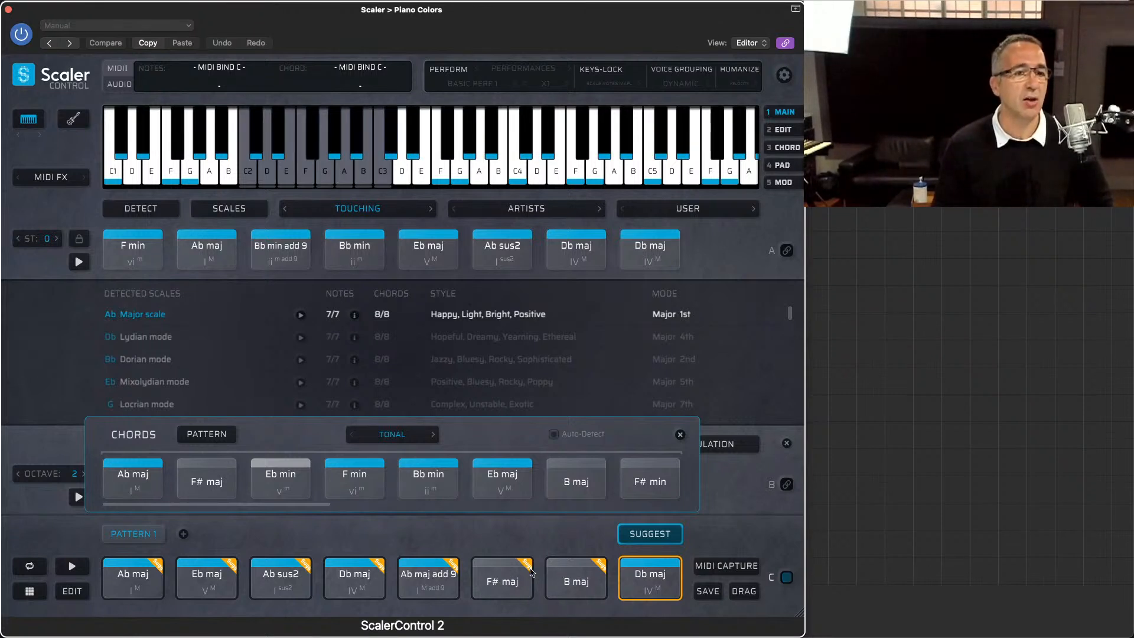
{"action": "left_click", "coordinate": [333, 587]}
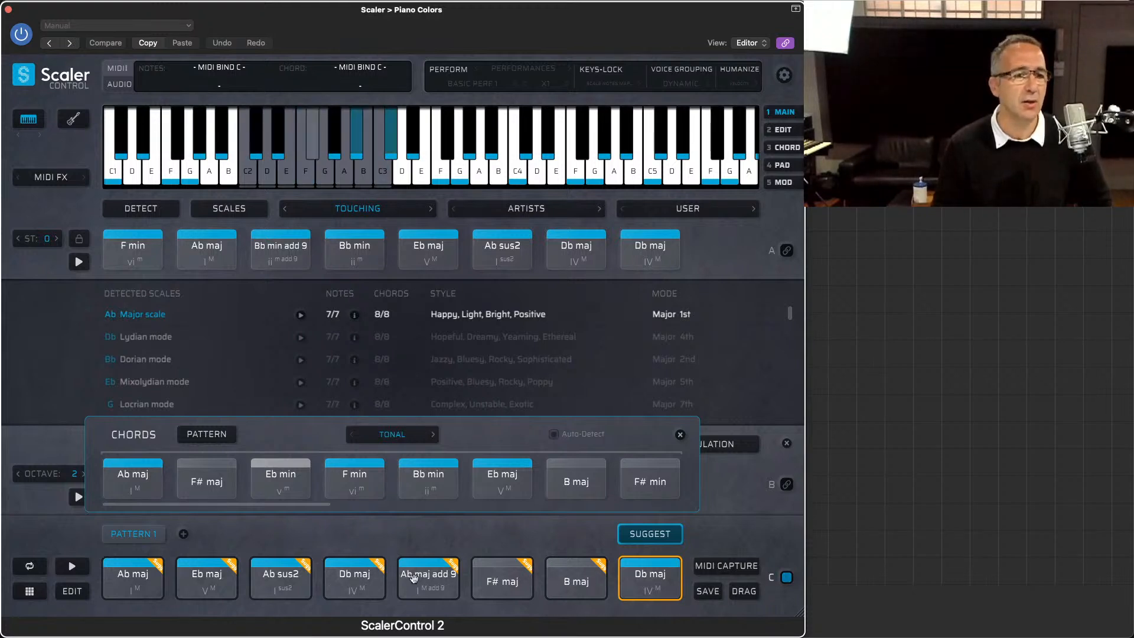
Step: Play through the pattern in order from the first Ab maj to the Db maj in slot eight
{"action": "left_click", "coordinate": [160, 587]}
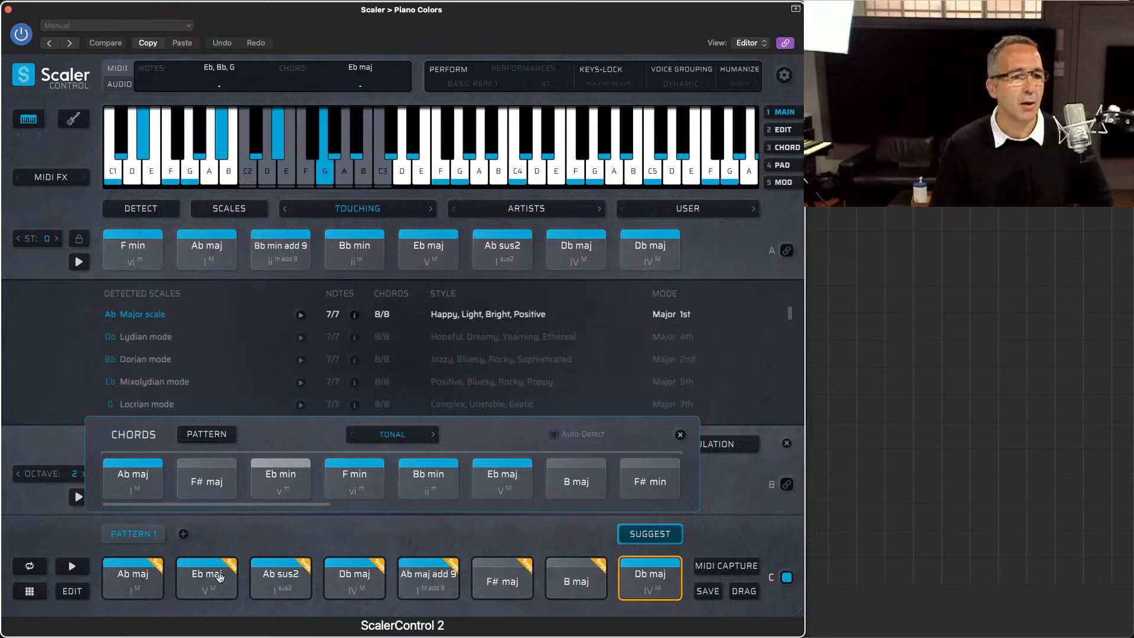
{"action": "left_click", "coordinate": [266, 579]}
{"action": "left_click", "coordinate": [440, 582]}
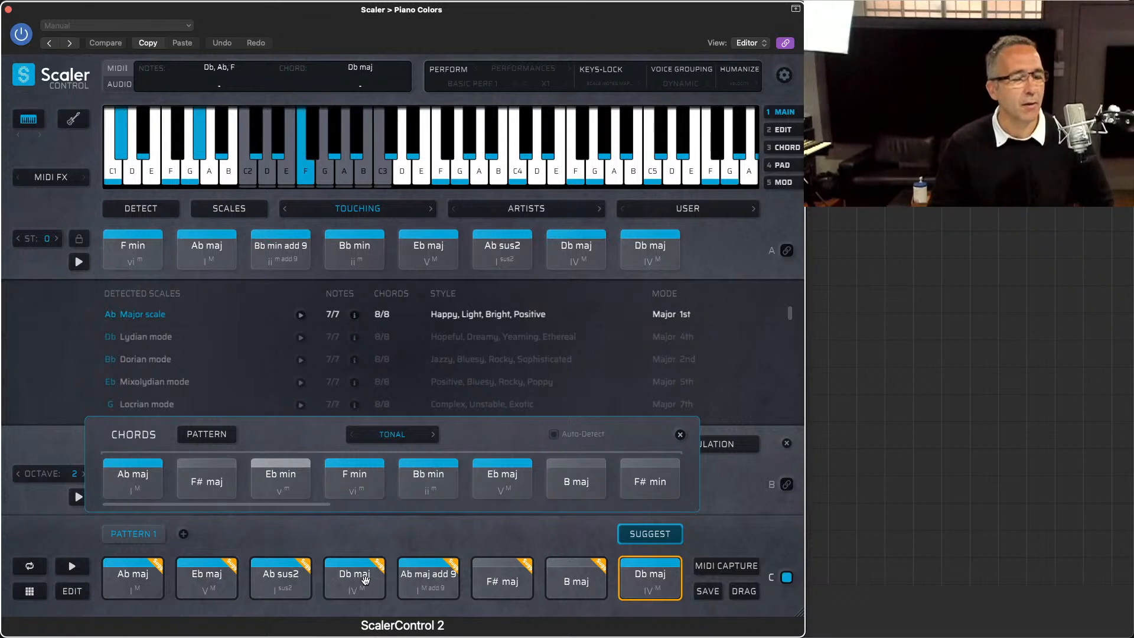
{"action": "left_click", "coordinate": [502, 582]}
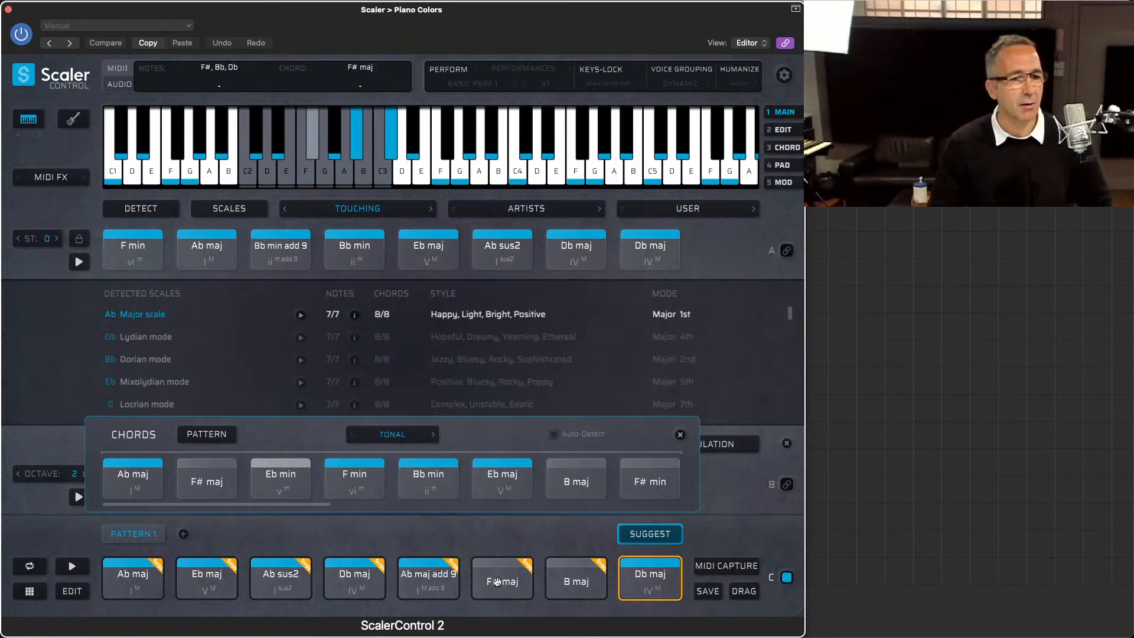
{"action": "left_click", "coordinate": [573, 579]}
{"action": "left_click", "coordinate": [648, 576]}
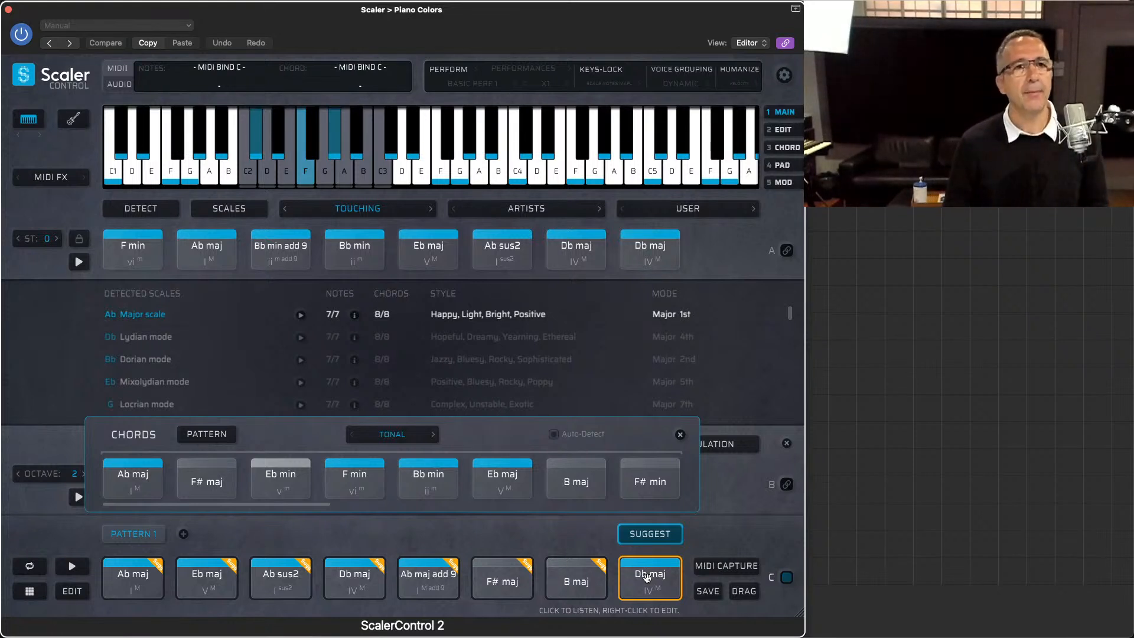
{"action": "left_click", "coordinate": [642, 492]}
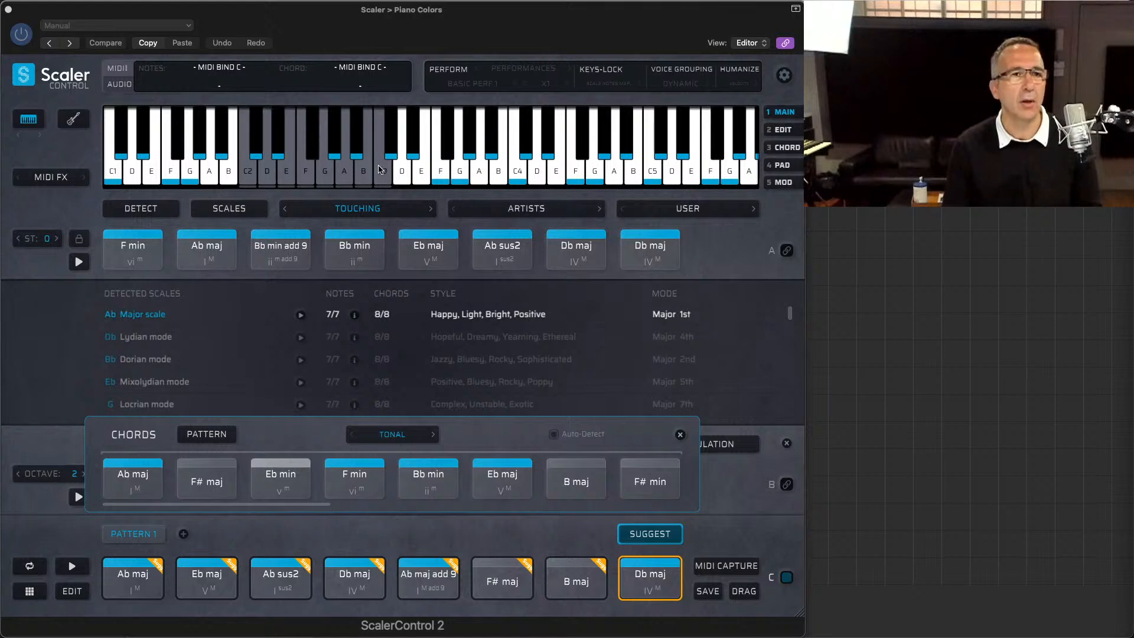
Step: Close ScalerControl, open Scaler 2 on the Scaler Steel Acoustic track and move its window clear of the webcam picture
{"action": "left_click", "coordinate": [9, 11]}
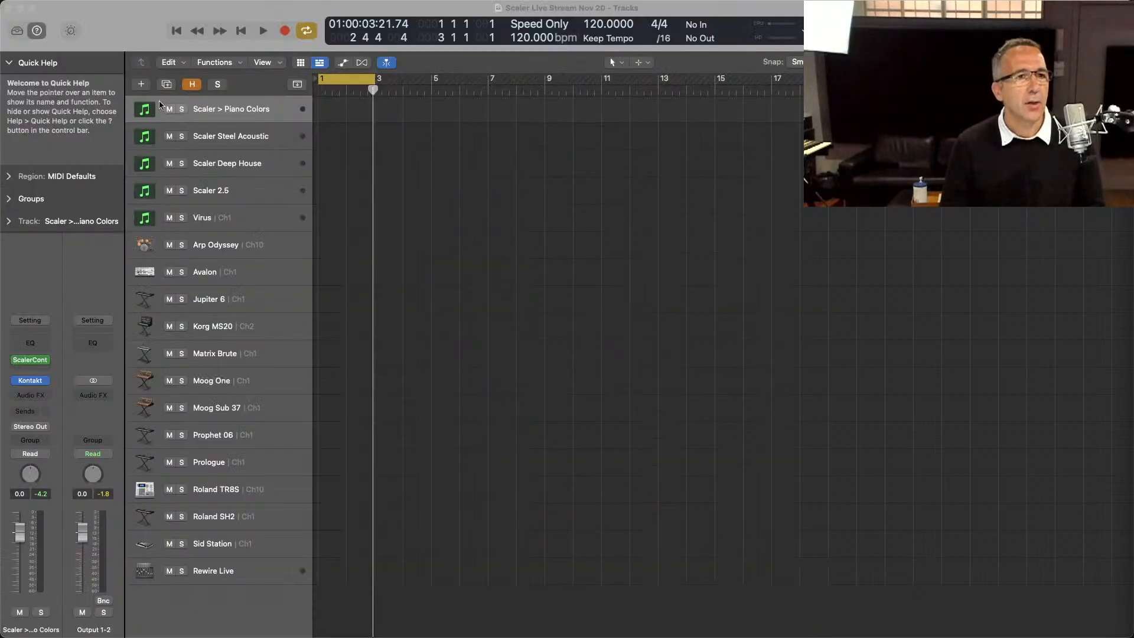
{"action": "left_click", "coordinate": [235, 136]}
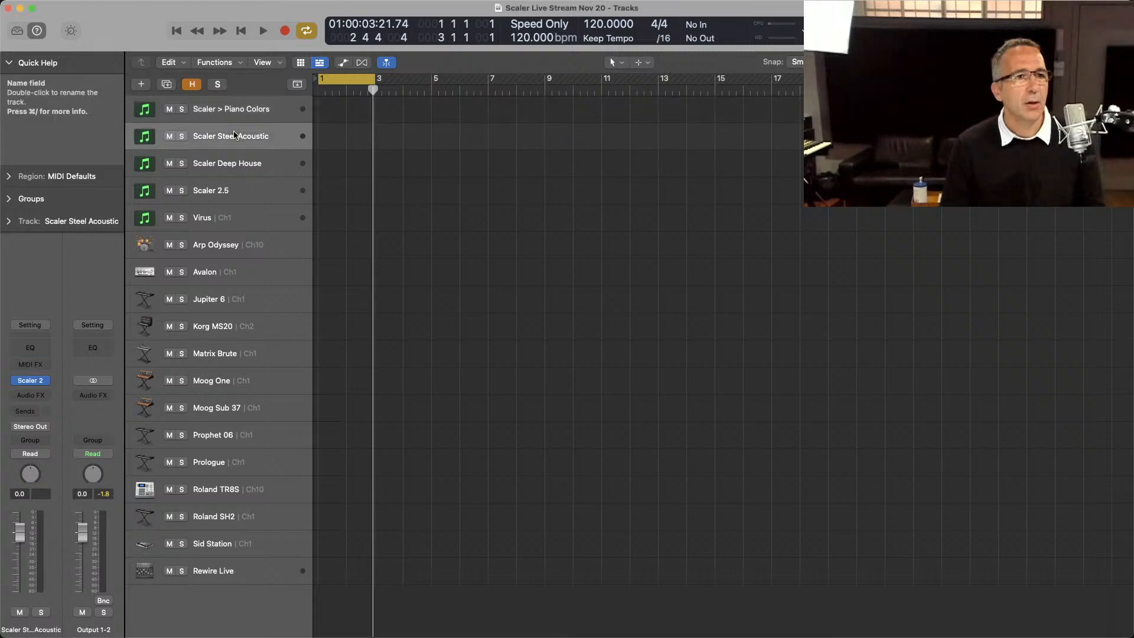
{"action": "left_click", "coordinate": [29, 383]}
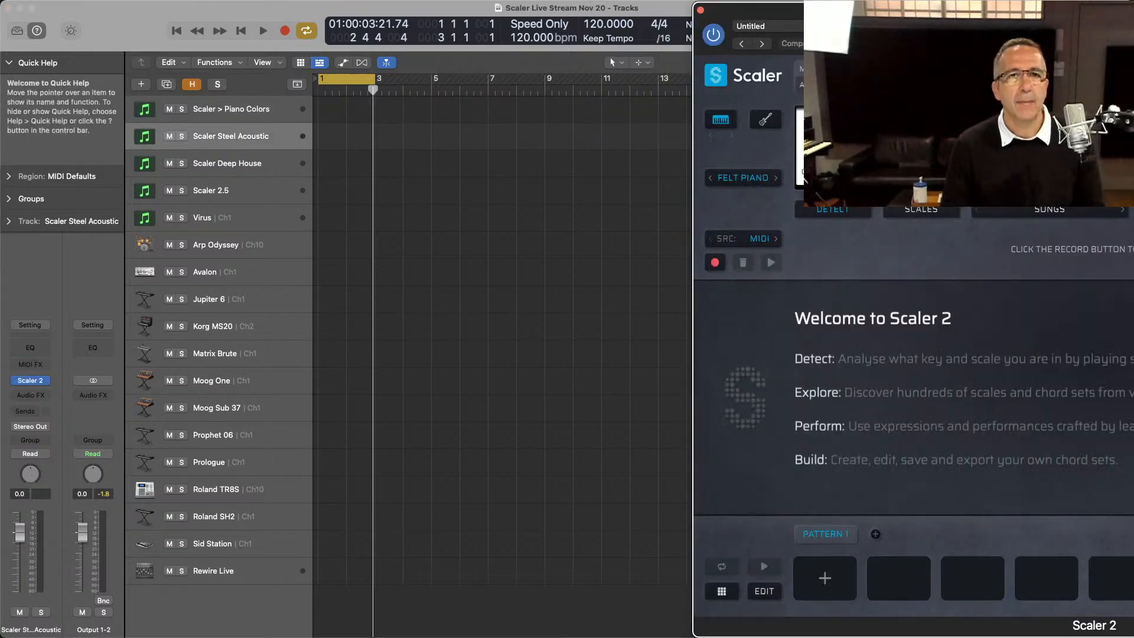
{"action": "left_click_drag", "start_coordinate": [934, 4], "coordinate": [245, 3]}
{"action": "key", "text": "super+Tab"}
{"action": "key", "text": "super+Tab"}
{"action": "key", "text": "super+Tab"}
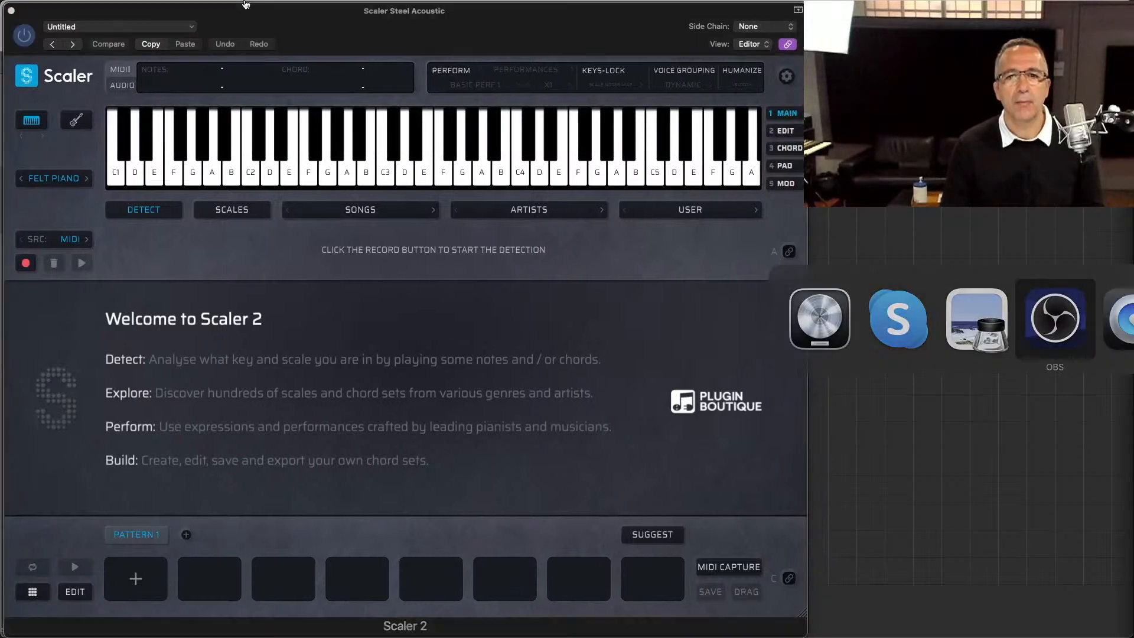
{"action": "key", "text": "super+Tab"}
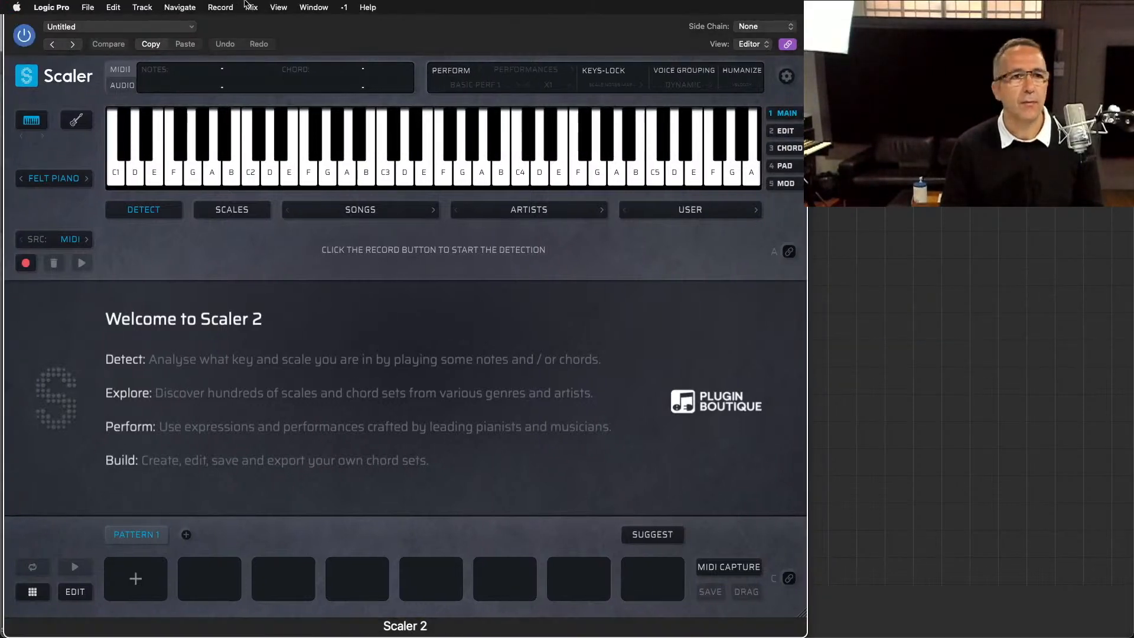
{"action": "key", "text": "super+Tab"}
{"action": "key", "text": "super+Tab"}
{"action": "key", "text": "super+Tab"}
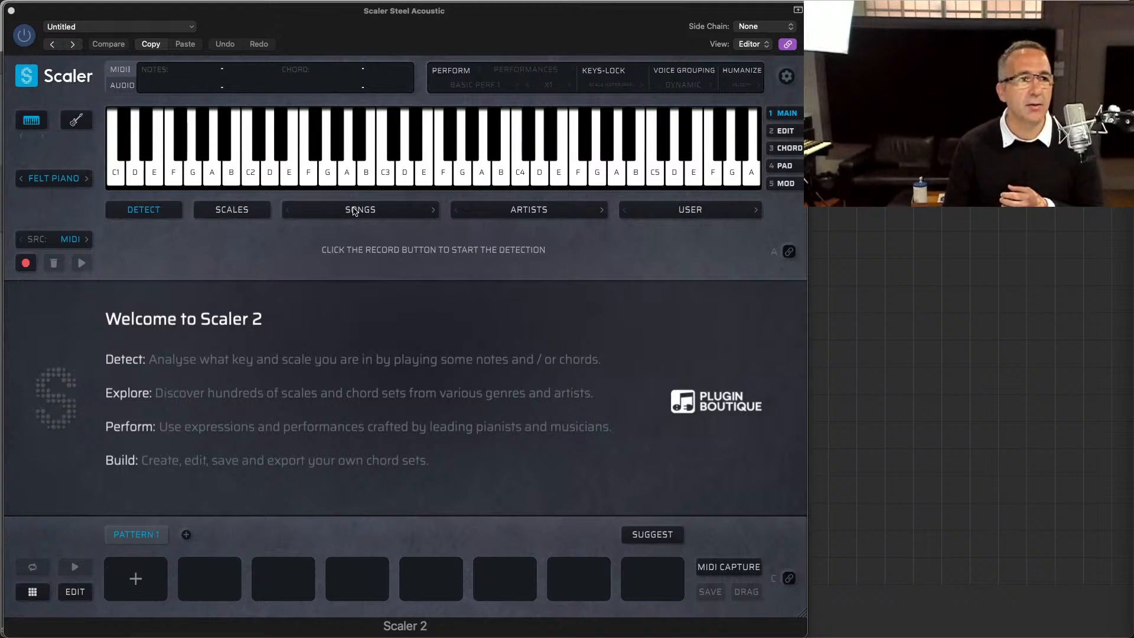
Step: Select the C Major scale from the scale list and load the Contemporary RnB 1 song chord set
{"action": "left_click", "coordinate": [250, 214]}
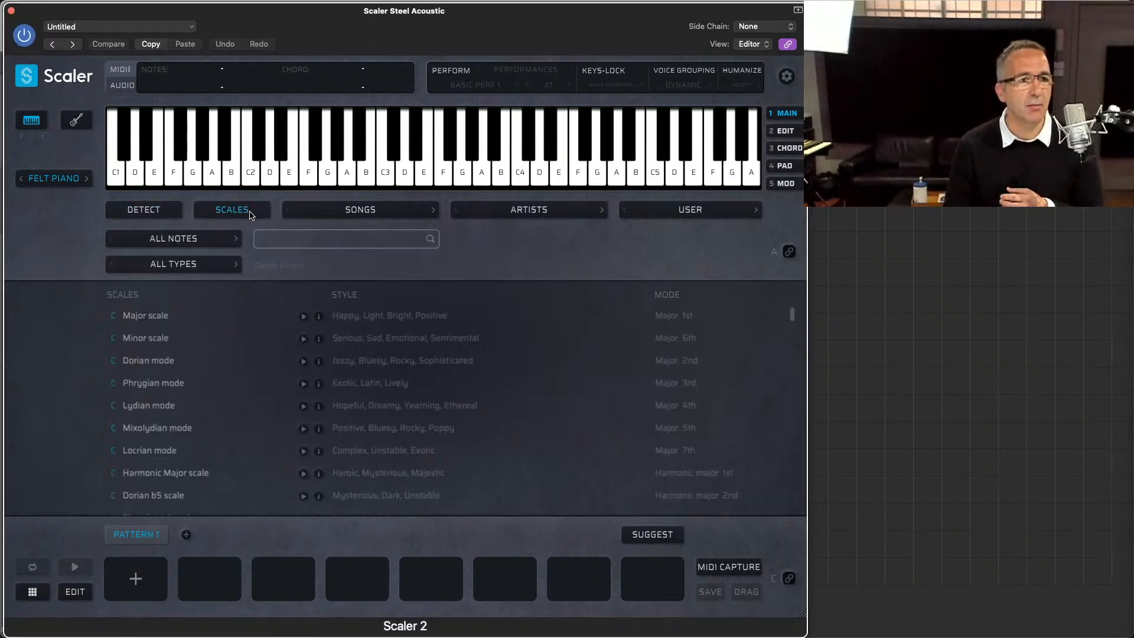
{"action": "left_click", "coordinate": [148, 316]}
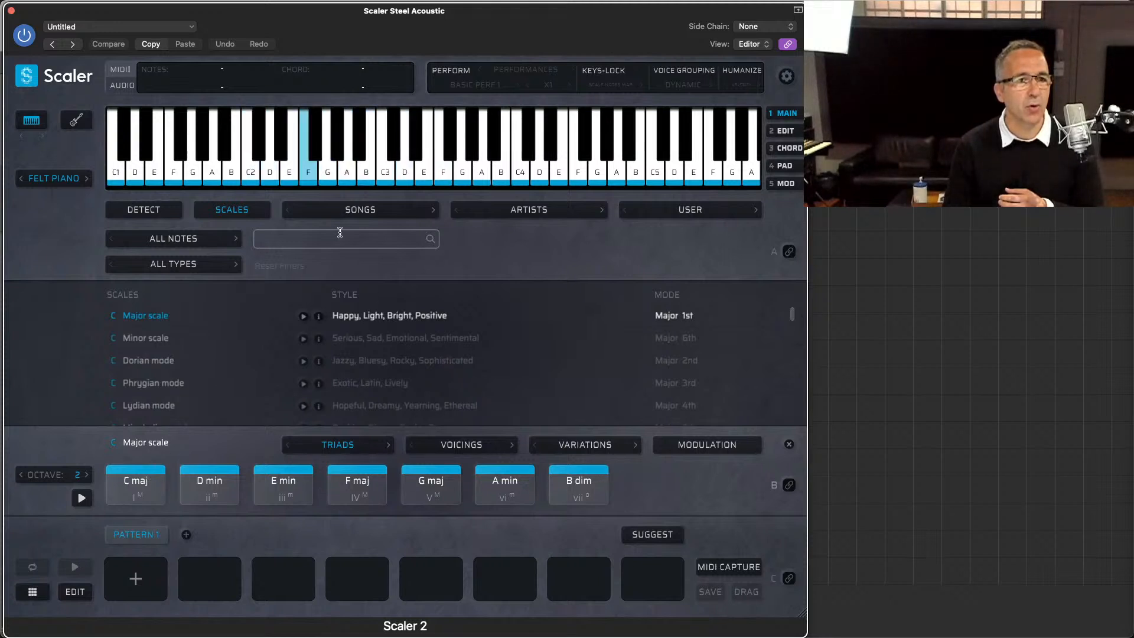
{"action": "left_click", "coordinate": [341, 211]}
{"action": "mouse_move", "coordinate": [336, 240]}
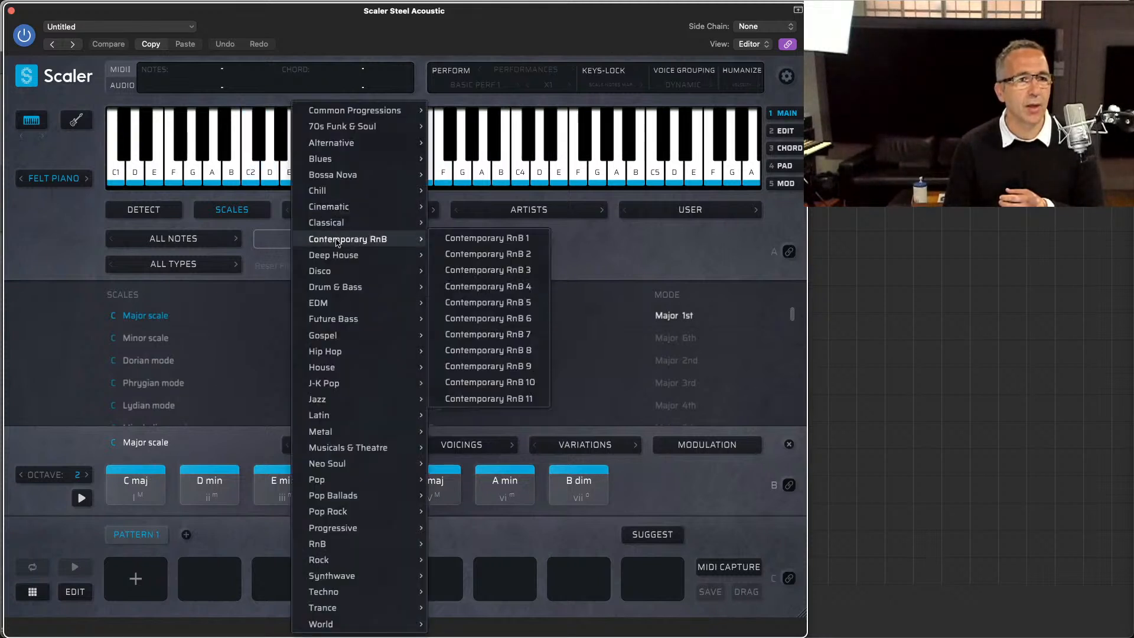
{"action": "left_click", "coordinate": [487, 238]}
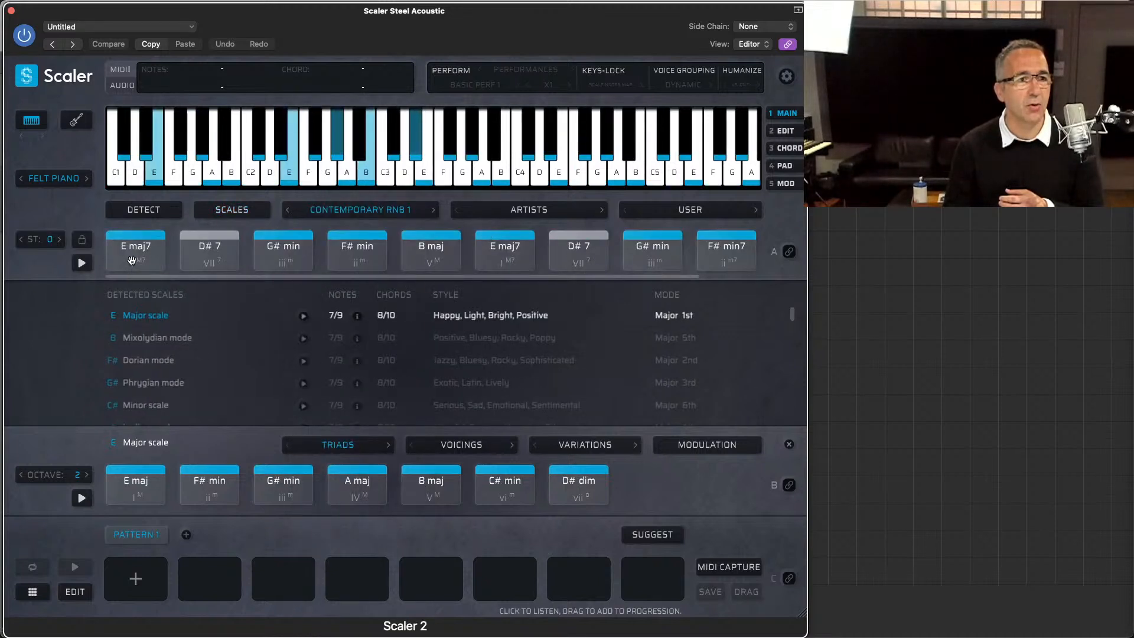
Step: Add the first six Contemporary RnB 1 chords, E maj7 to the second E maj7, to Pattern 1 and bind incoming MIDI notes to section C
{"action": "left_click", "coordinate": [124, 247]}
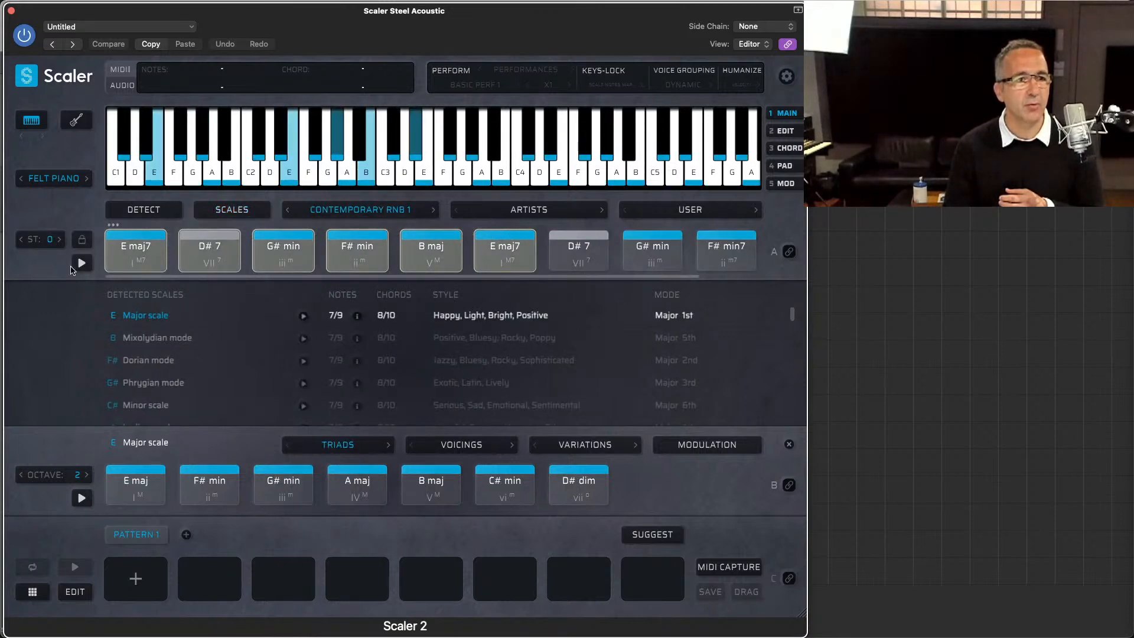
{"action": "left_click_drag", "start_coordinate": [124, 247], "coordinate": [138, 577]}
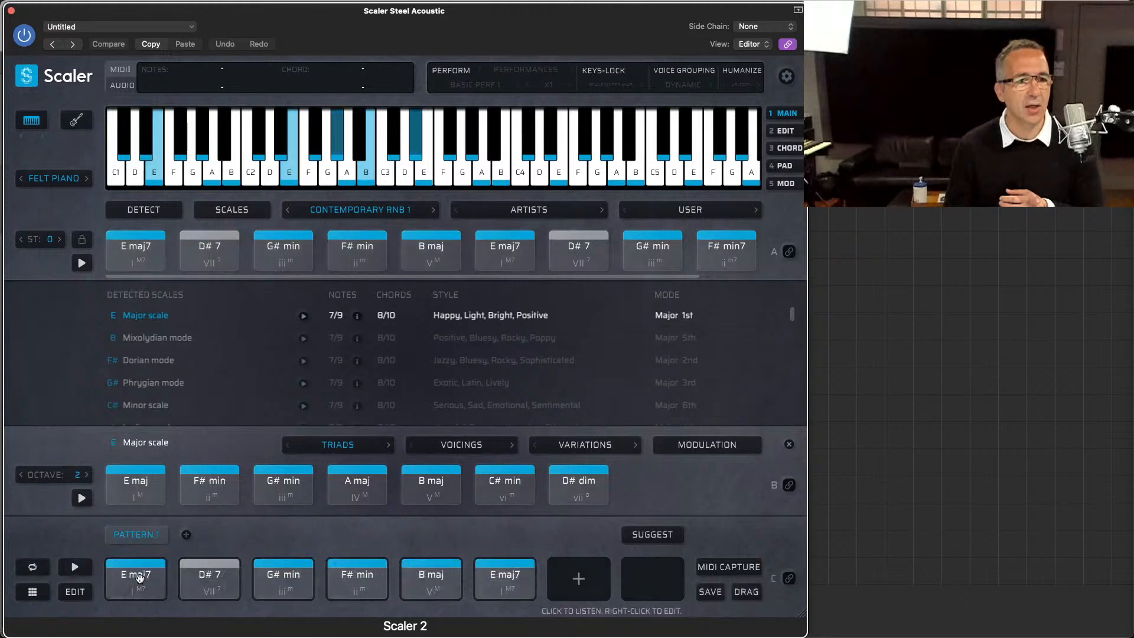
{"action": "left_click", "coordinate": [795, 579]}
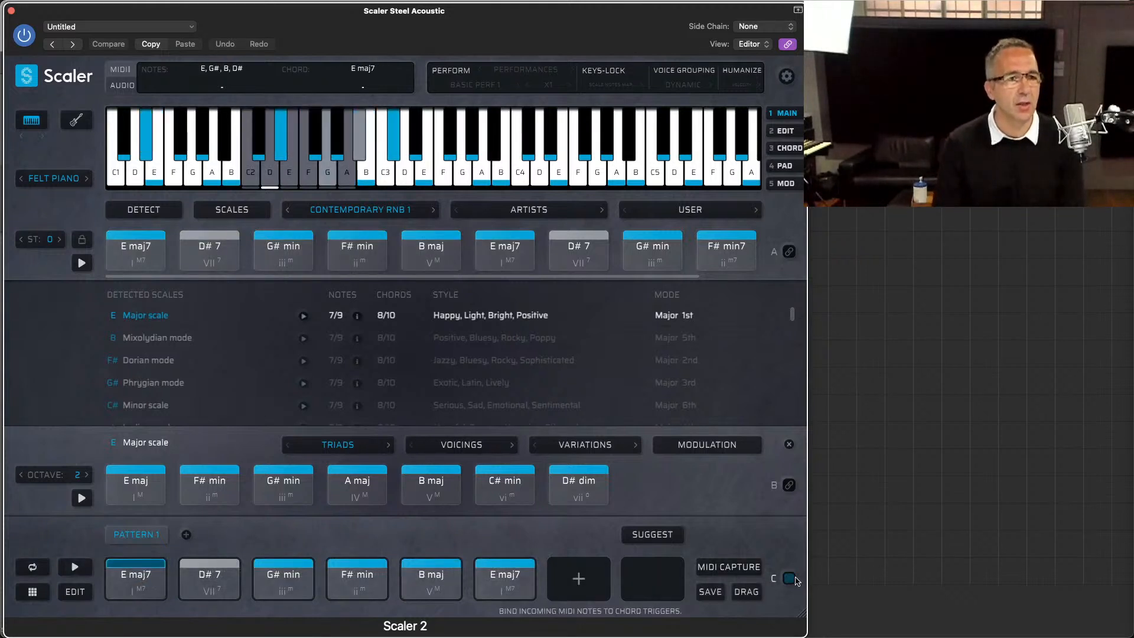
Step: Enable Keys-Lock, try the Scale Notes Only mode and return to Scale Notes Mapped
{"action": "left_click", "coordinate": [589, 70]}
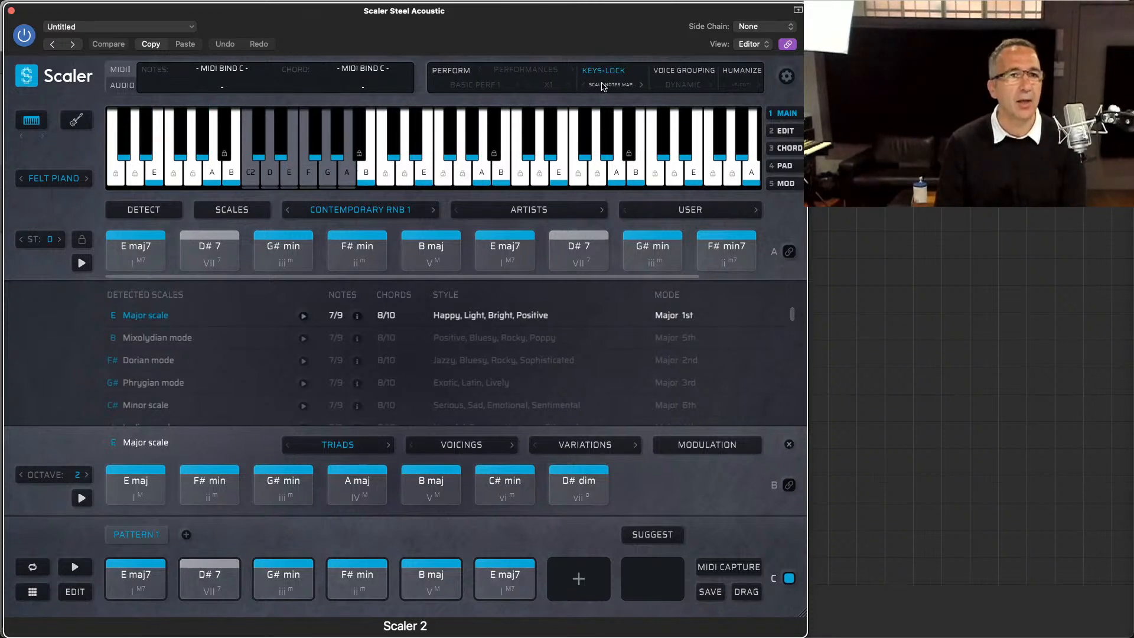
{"action": "left_click", "coordinate": [603, 87]}
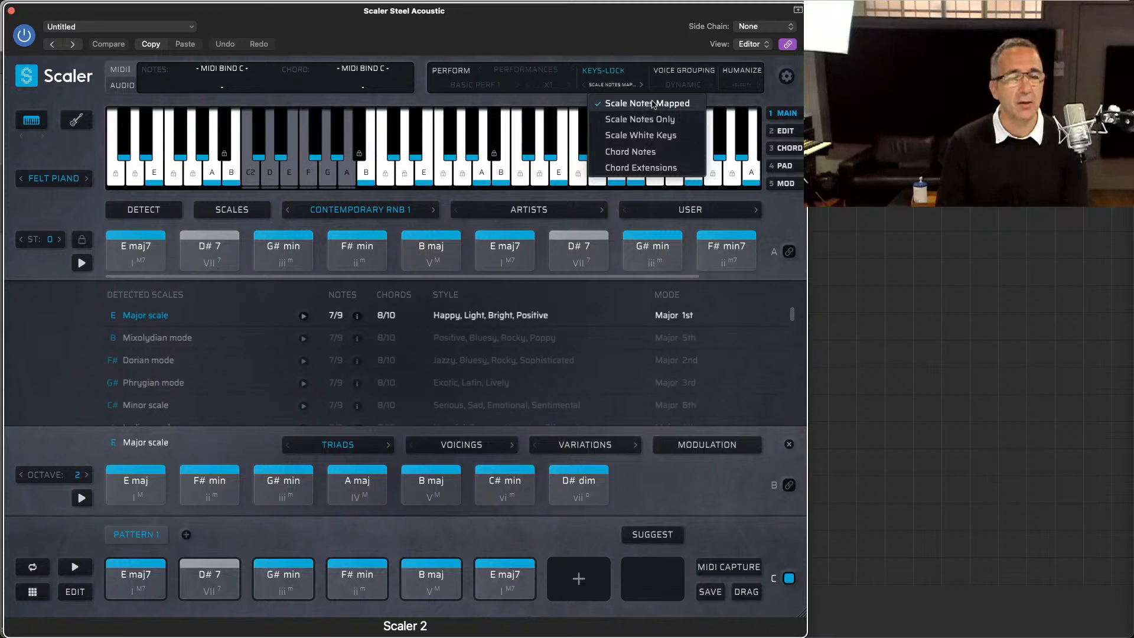
{"action": "left_click", "coordinate": [652, 120]}
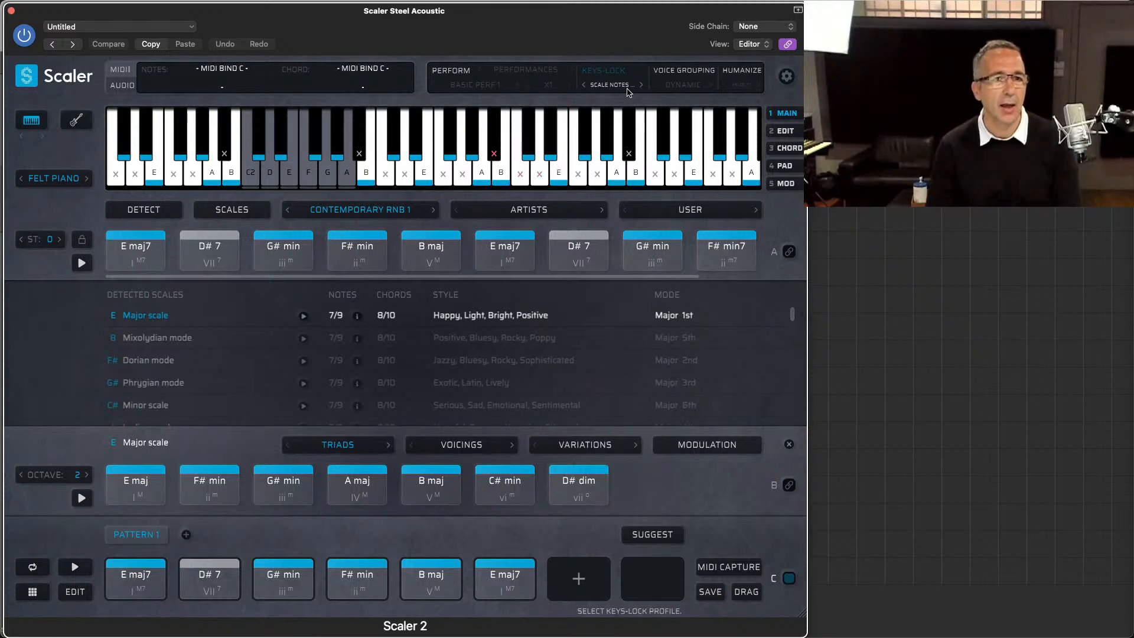
{"action": "left_click", "coordinate": [582, 85]}
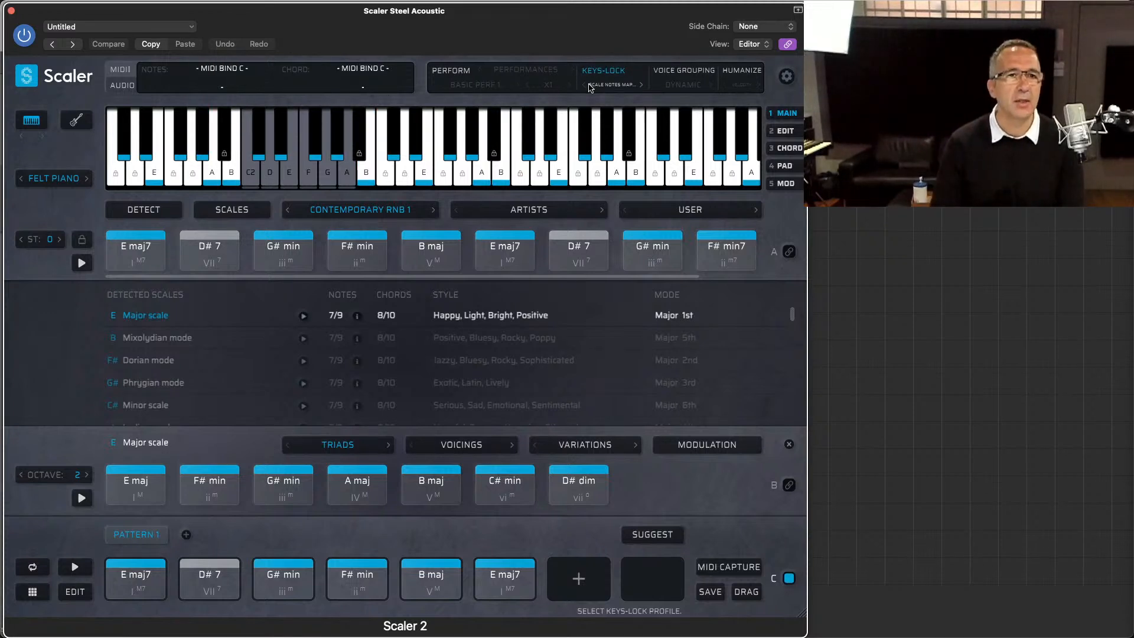
Step: Try the Scale White Keys and Chord Notes modes of Keys-Lock, and set it to Chord Extensions
{"action": "left_click", "coordinate": [608, 85]}
{"action": "left_click", "coordinate": [608, 135]}
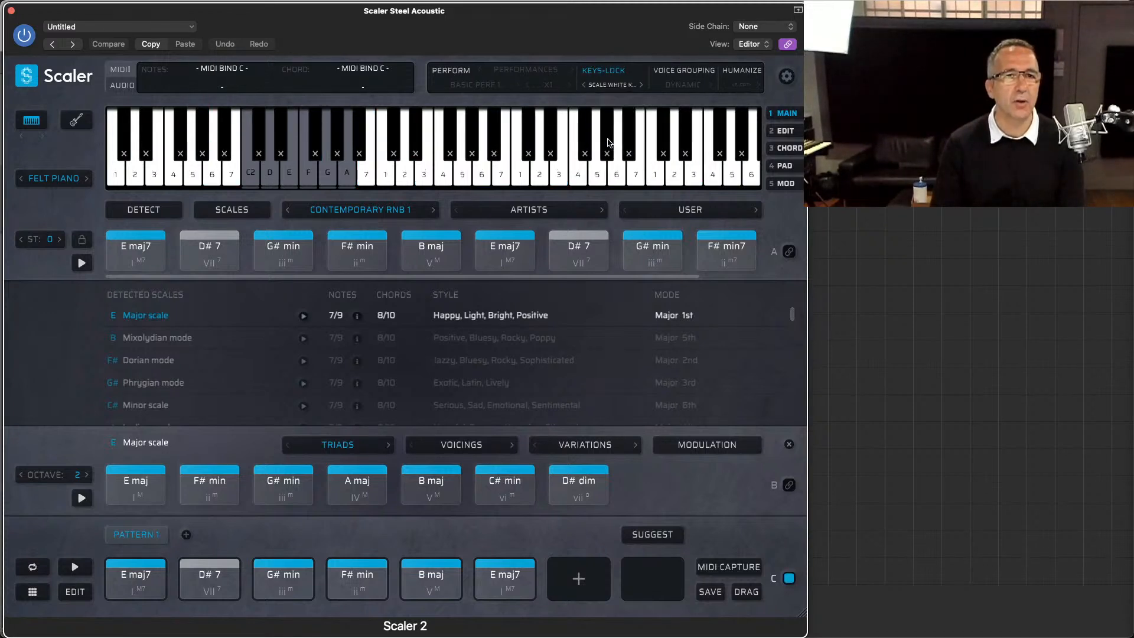
{"action": "left_click", "coordinate": [620, 86]}
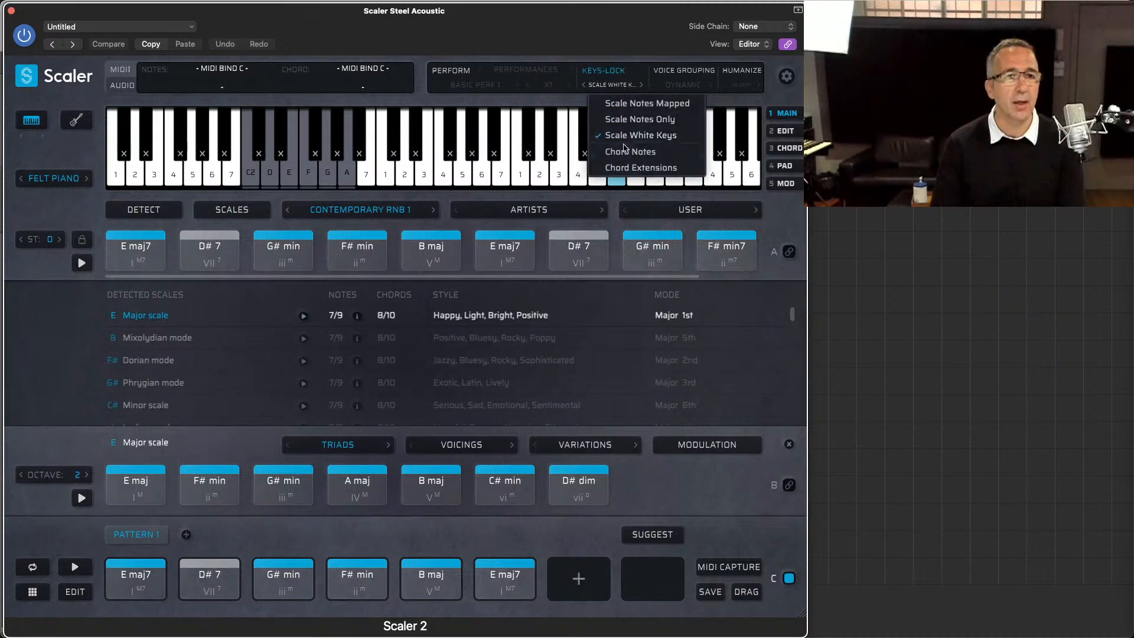
{"action": "left_click", "coordinate": [627, 152]}
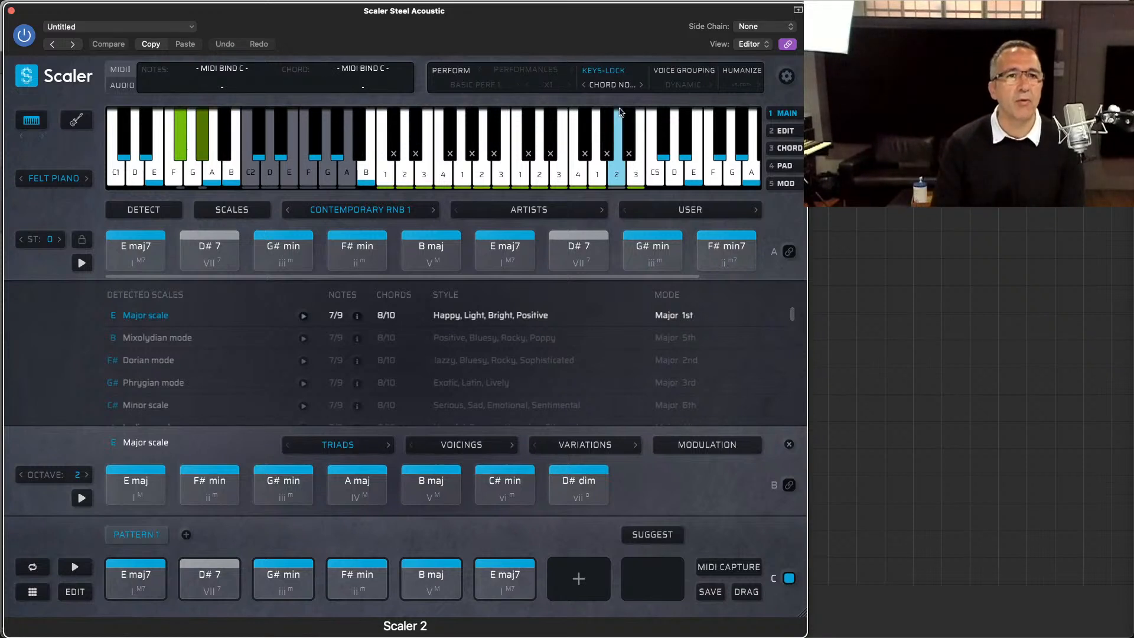
{"action": "left_click", "coordinate": [641, 85]}
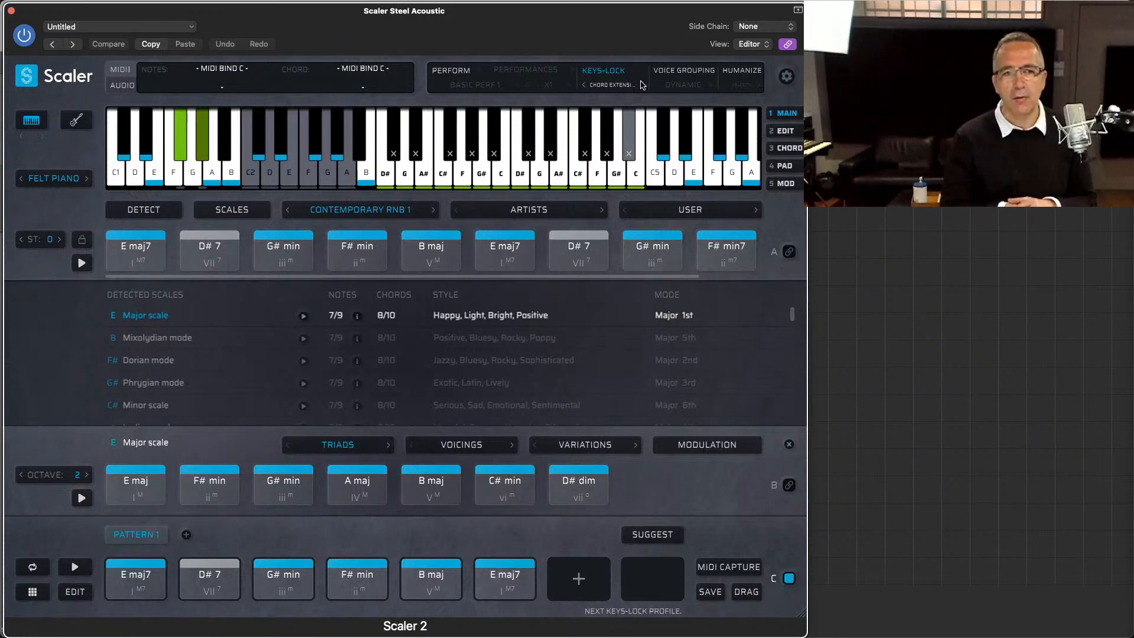
Step: Look through the Edit, Chord, Pad and Modulation views twice, checking the settings each time, and return to the main view
{"action": "left_click", "coordinate": [783, 131]}
{"action": "left_click", "coordinate": [784, 147]}
{"action": "left_click", "coordinate": [785, 166]}
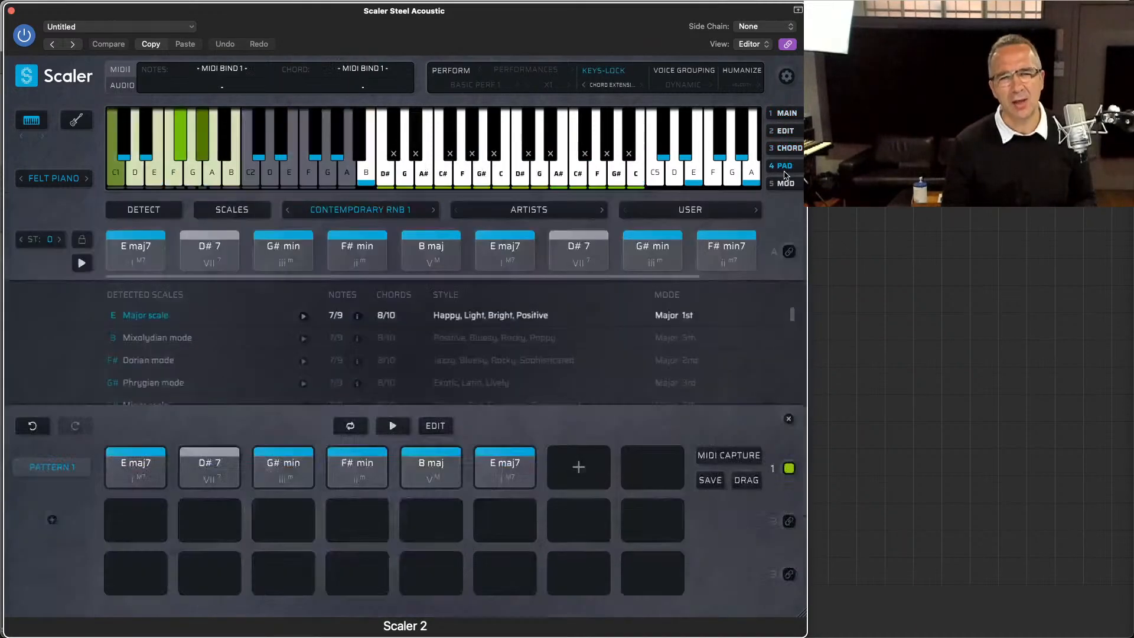
{"action": "left_click", "coordinate": [784, 183]}
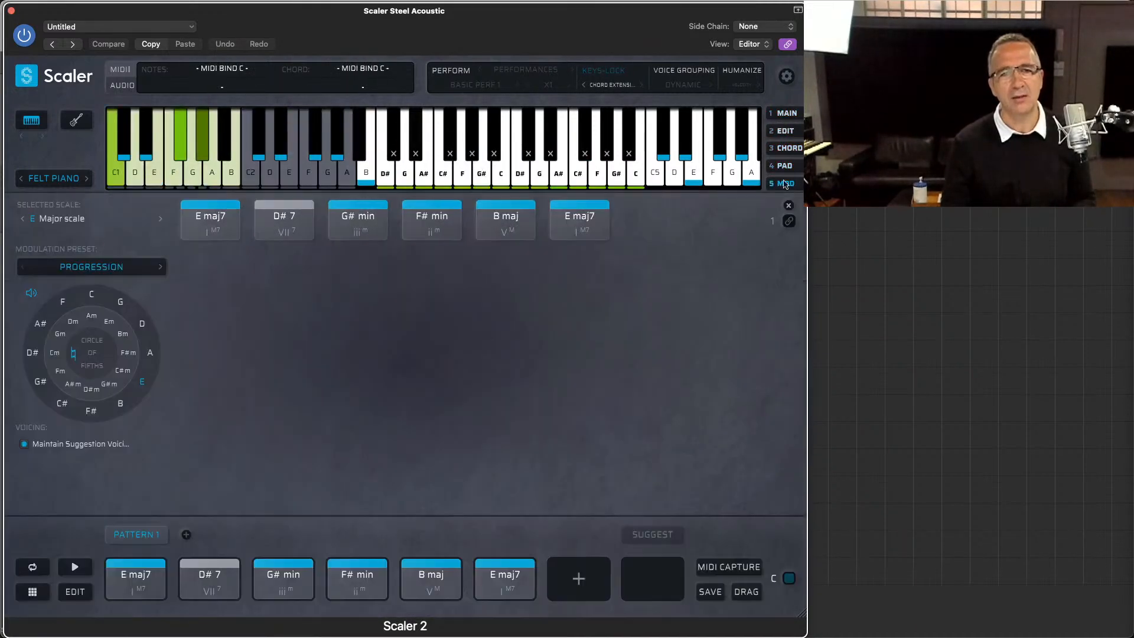
{"action": "left_click", "coordinate": [783, 113]}
{"action": "left_click", "coordinate": [786, 76]}
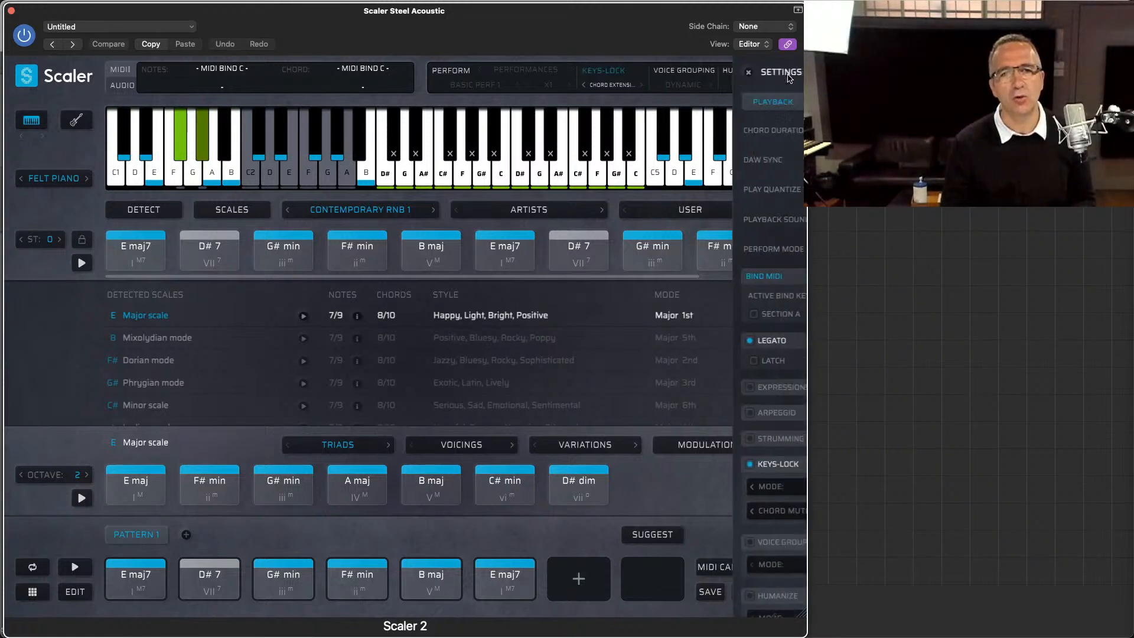
{"action": "left_click", "coordinate": [598, 72]}
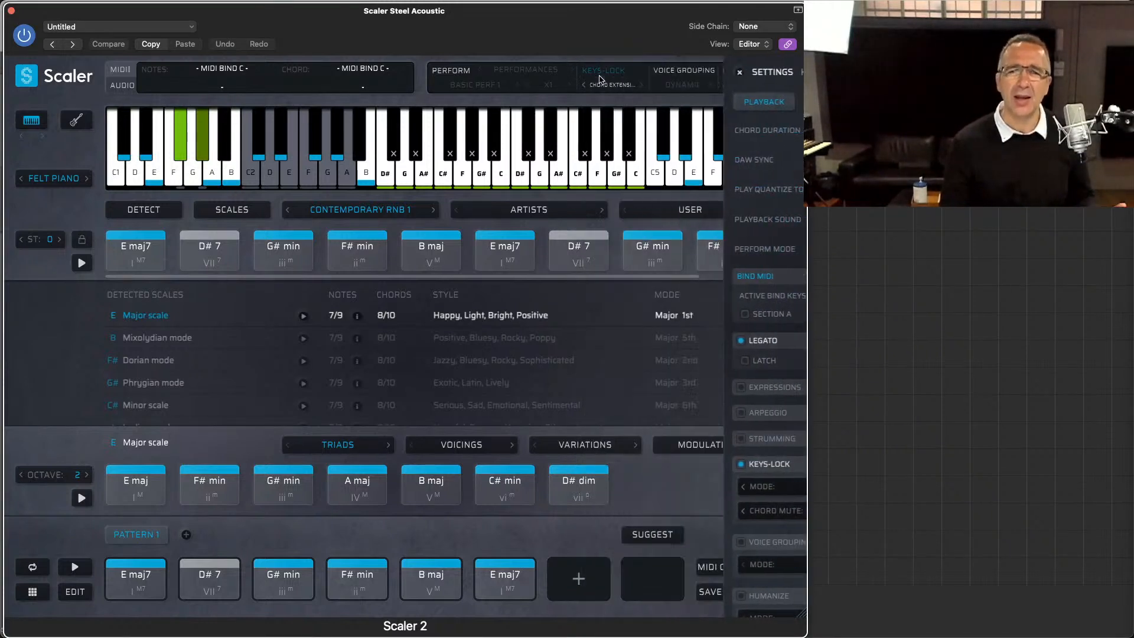
{"action": "left_click", "coordinate": [779, 131]}
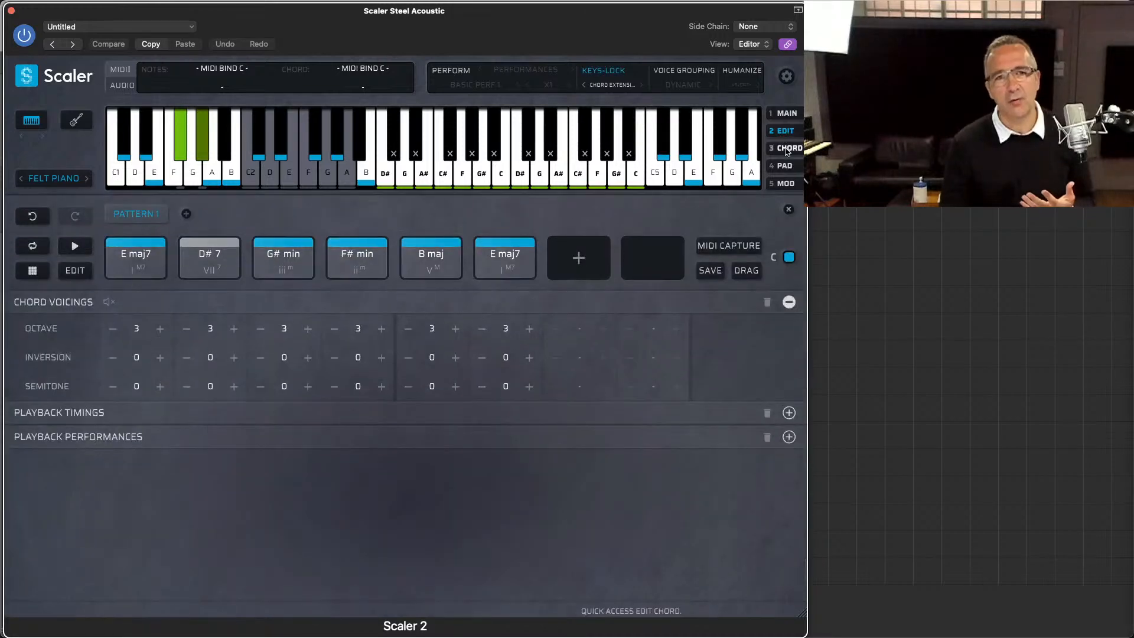
{"action": "left_click", "coordinate": [786, 148]}
{"action": "left_click", "coordinate": [785, 166]}
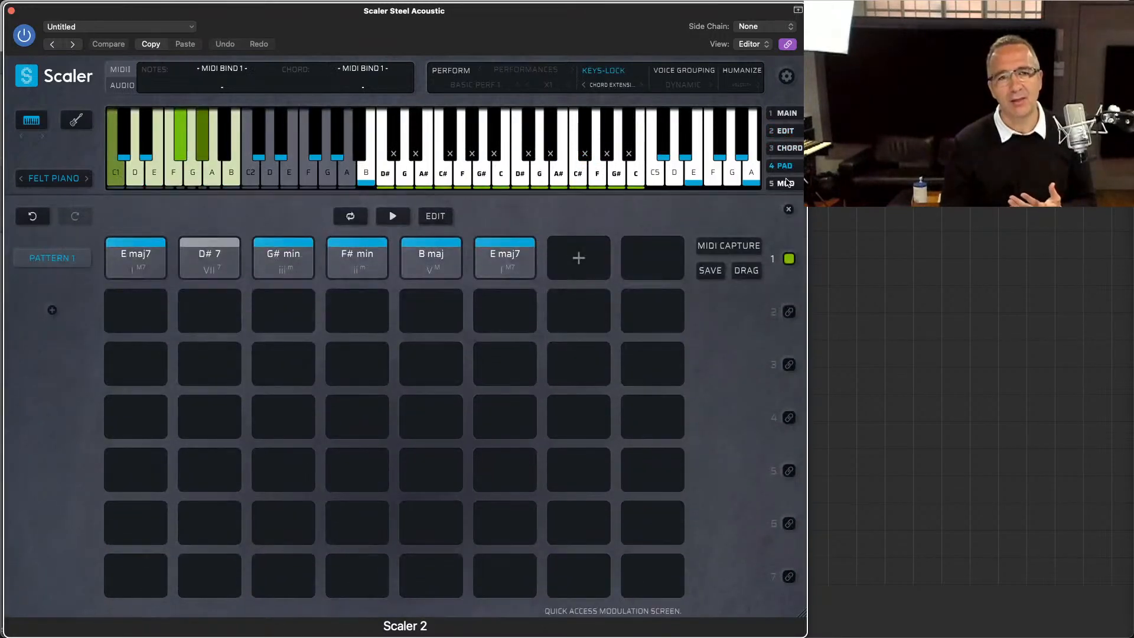
{"action": "left_click", "coordinate": [786, 183]}
{"action": "left_click", "coordinate": [786, 81]}
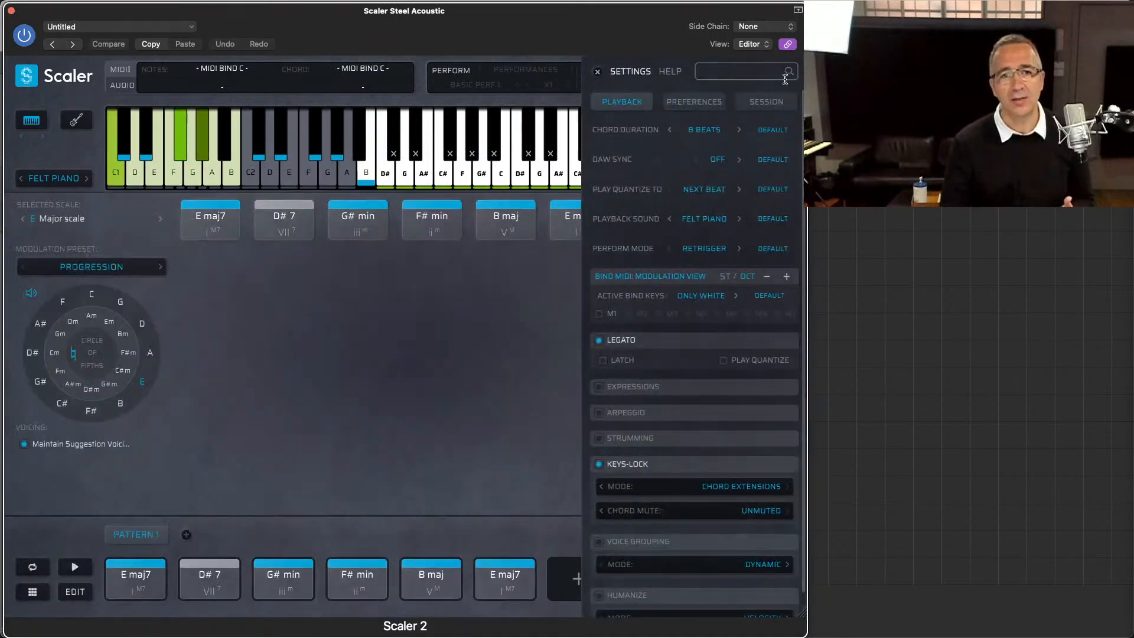
{"action": "left_click", "coordinate": [598, 74]}
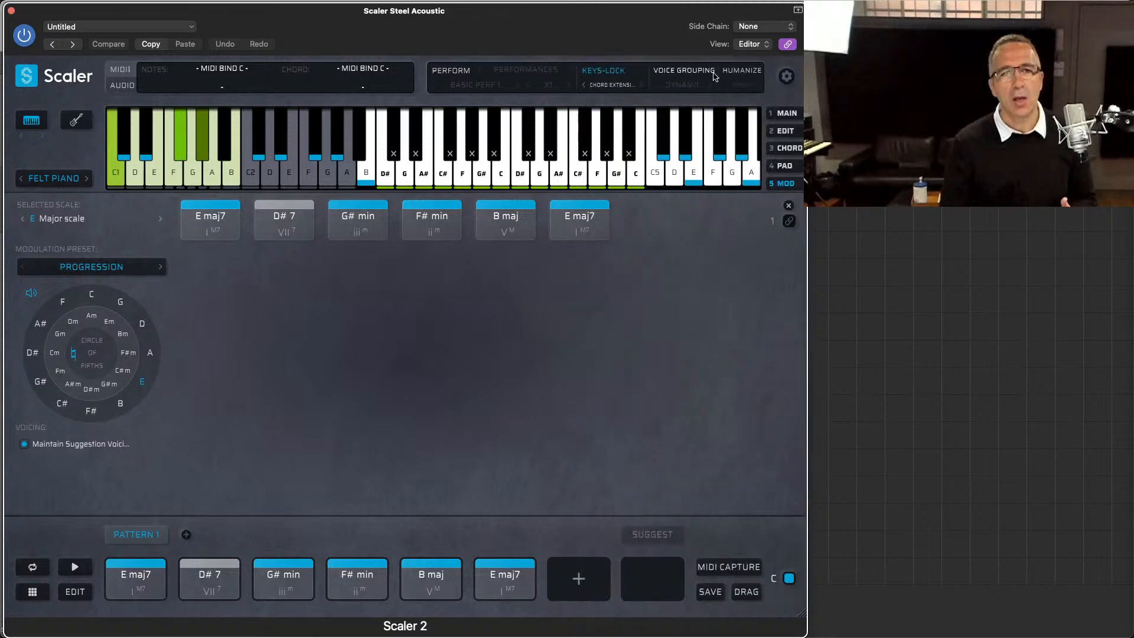
{"action": "left_click", "coordinate": [790, 115]}
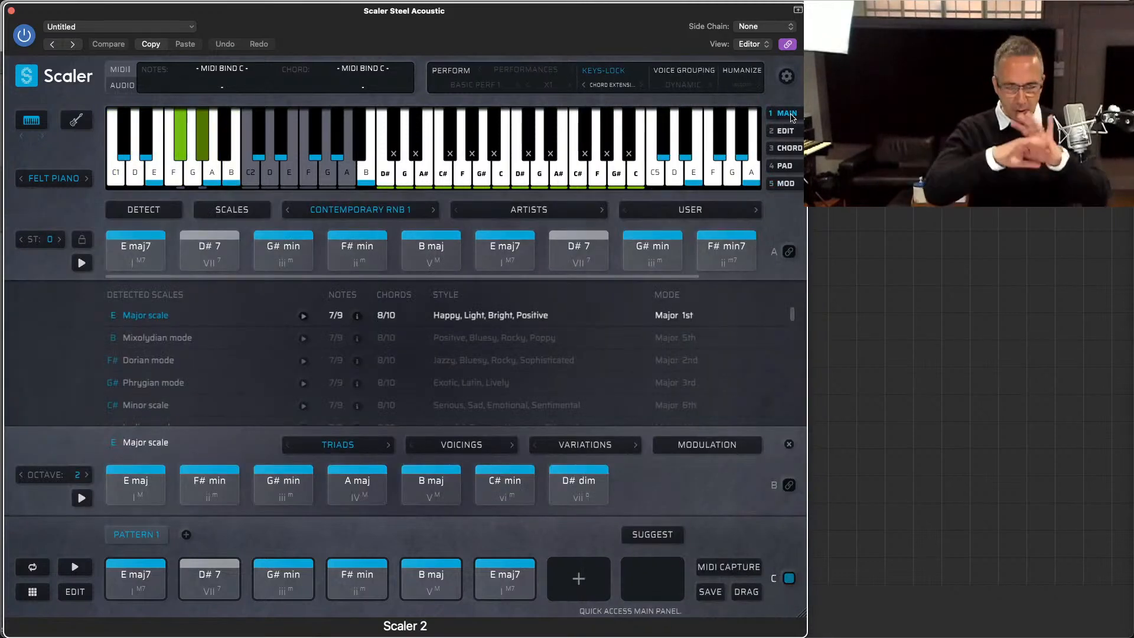
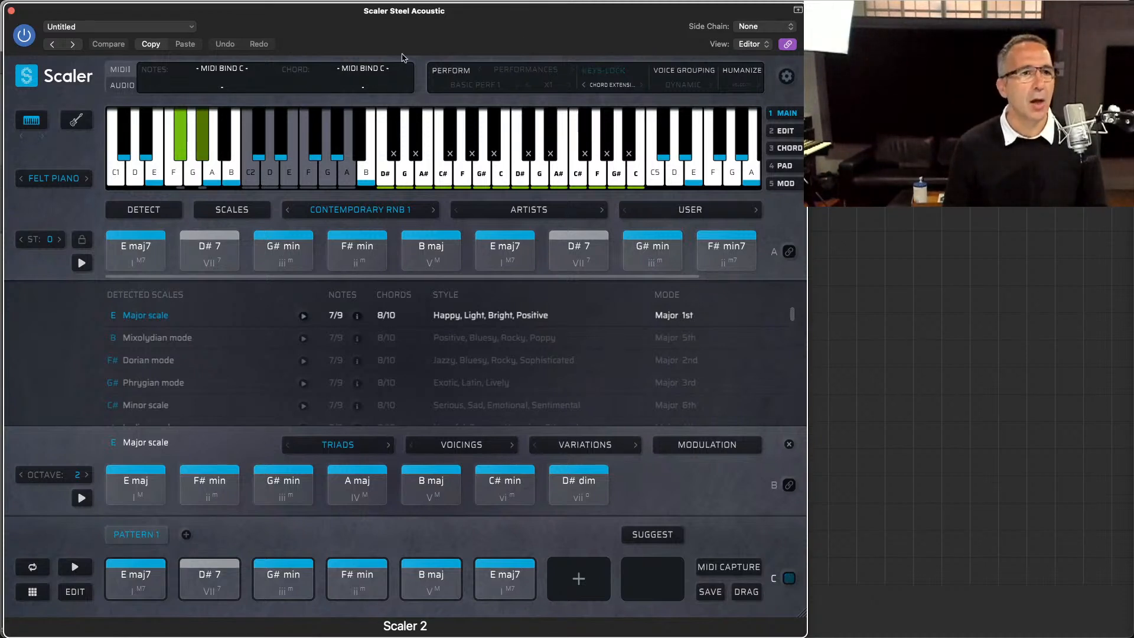
Step: Clear the plugin's state and set the playback sound to the Steel Acoustic guitar
{"action": "left_click", "coordinate": [25, 75]}
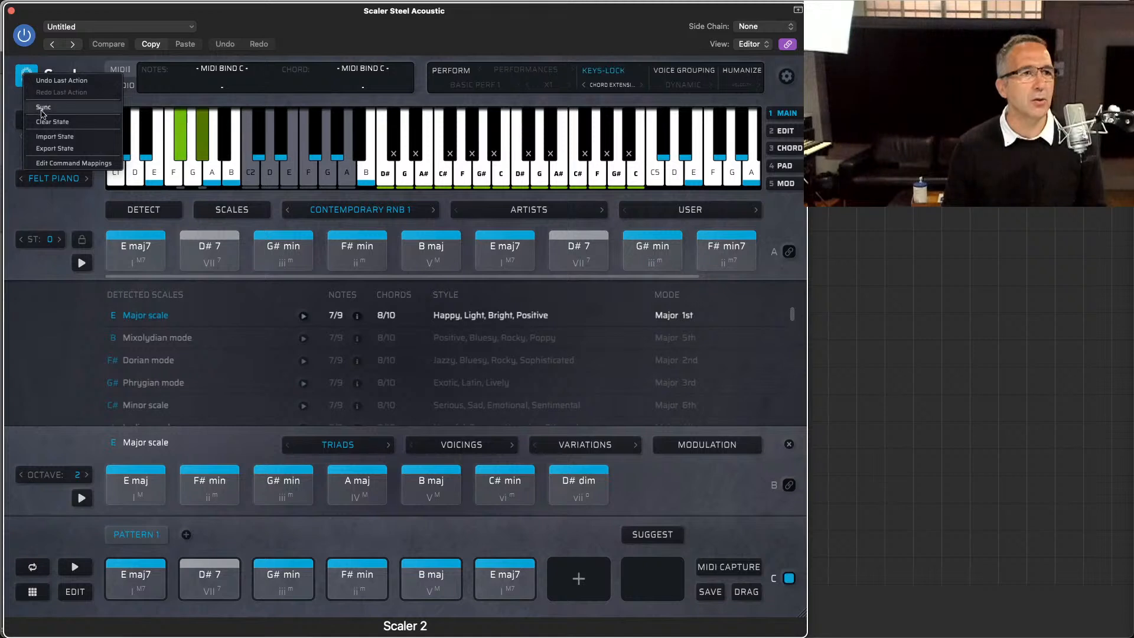
{"action": "left_click", "coordinate": [47, 121]}
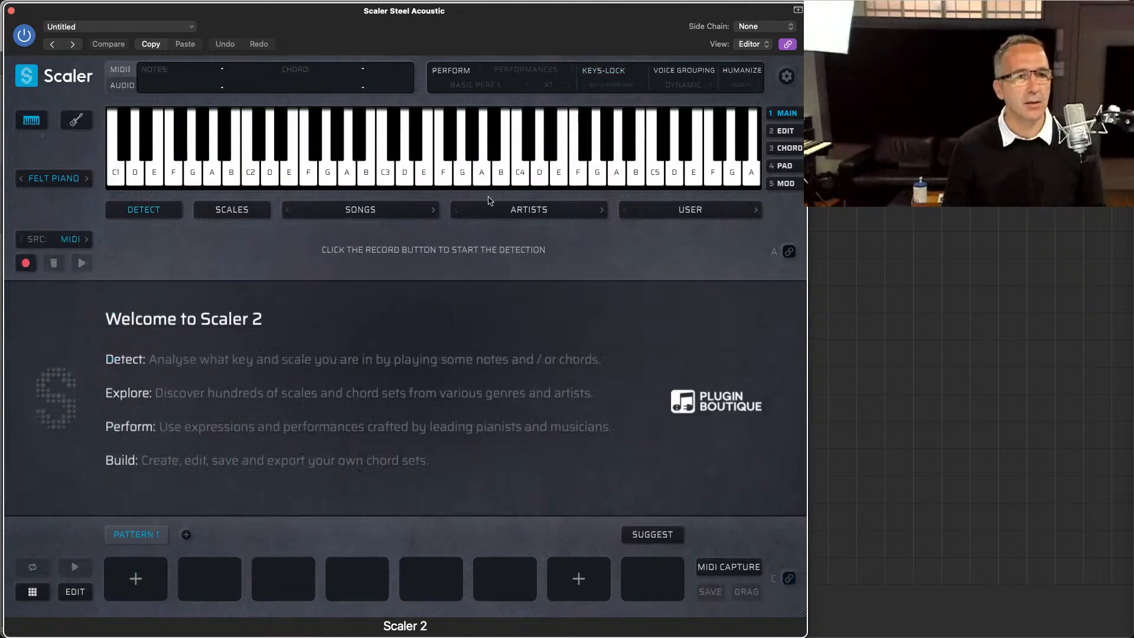
{"action": "key", "text": "super+Tab"}
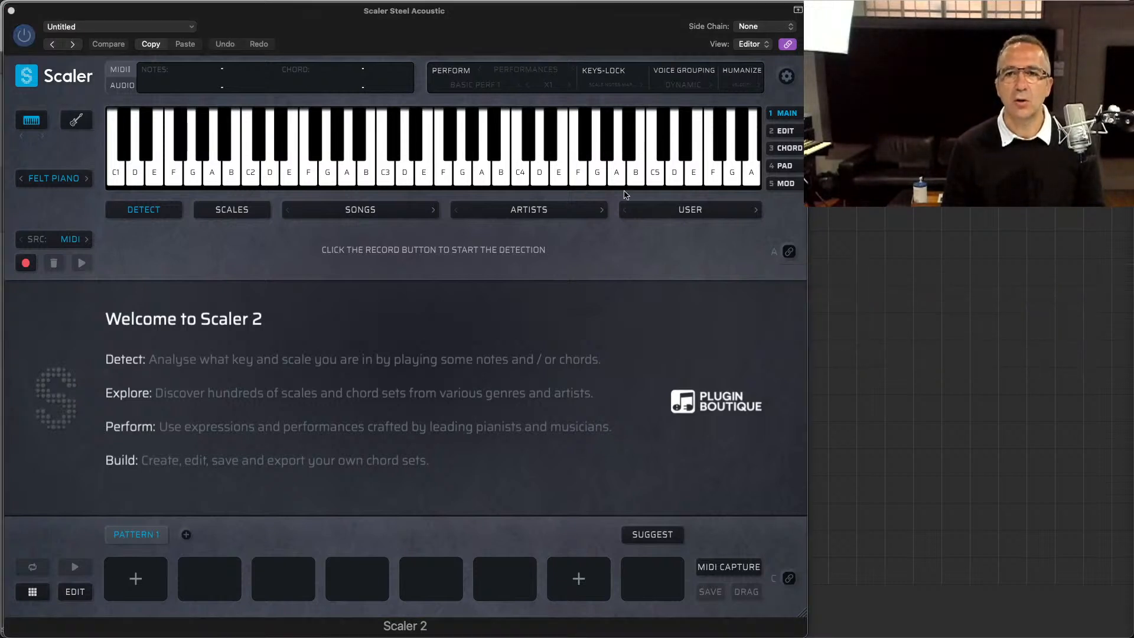
{"action": "left_click", "coordinate": [51, 179]}
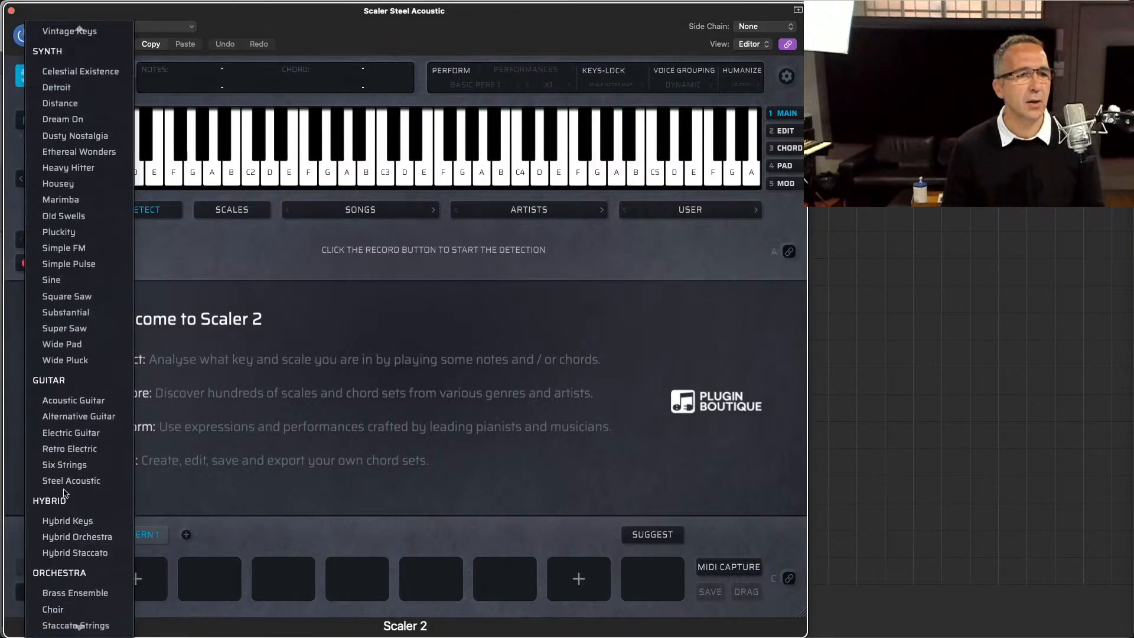
{"action": "left_click", "coordinate": [66, 494]}
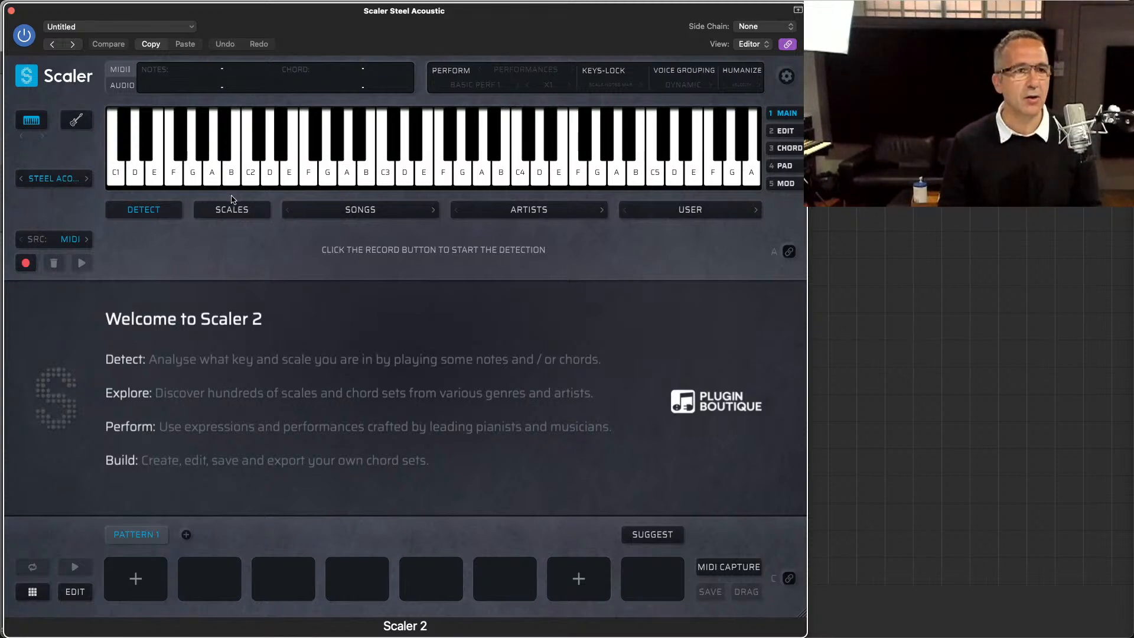
Step: Load the Pop Ballad 1 song chord set, bind incoming MIDI notes to section A, and advance to Pop Ballad 4
{"action": "left_click", "coordinate": [313, 208]}
{"action": "mouse_move", "coordinate": [332, 452]}
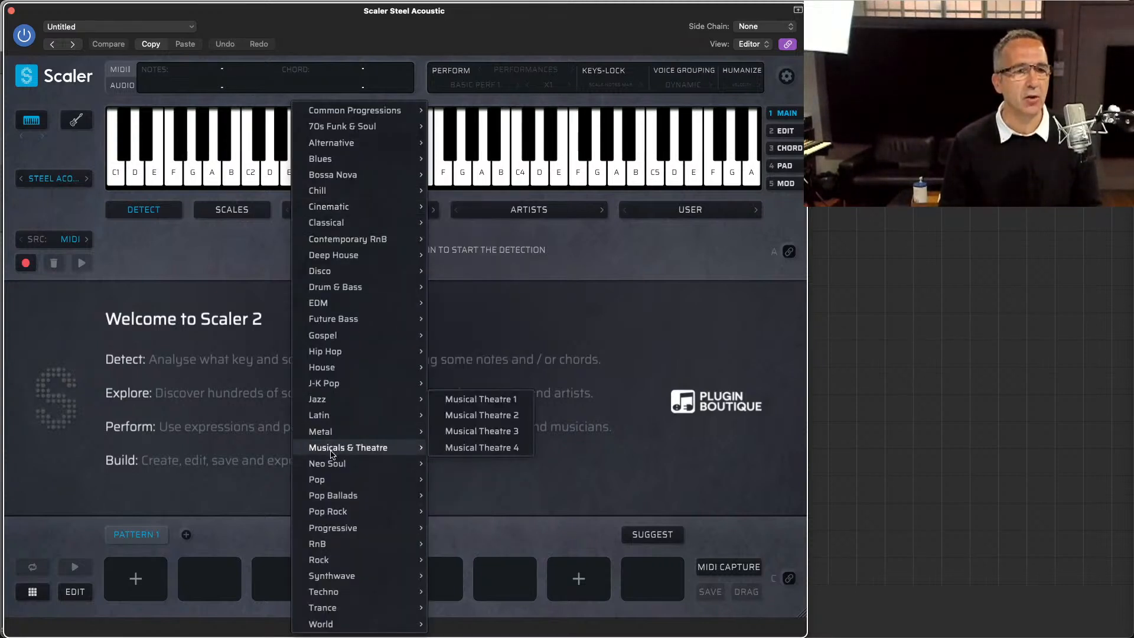
{"action": "mouse_move", "coordinate": [334, 496]}
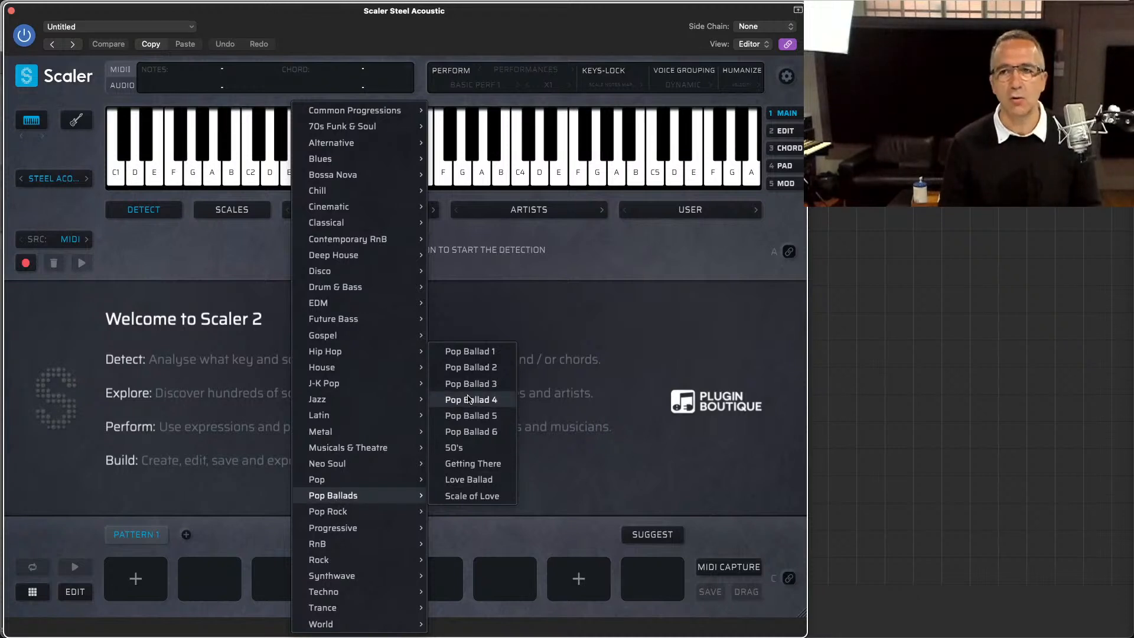
{"action": "left_click", "coordinate": [476, 351]}
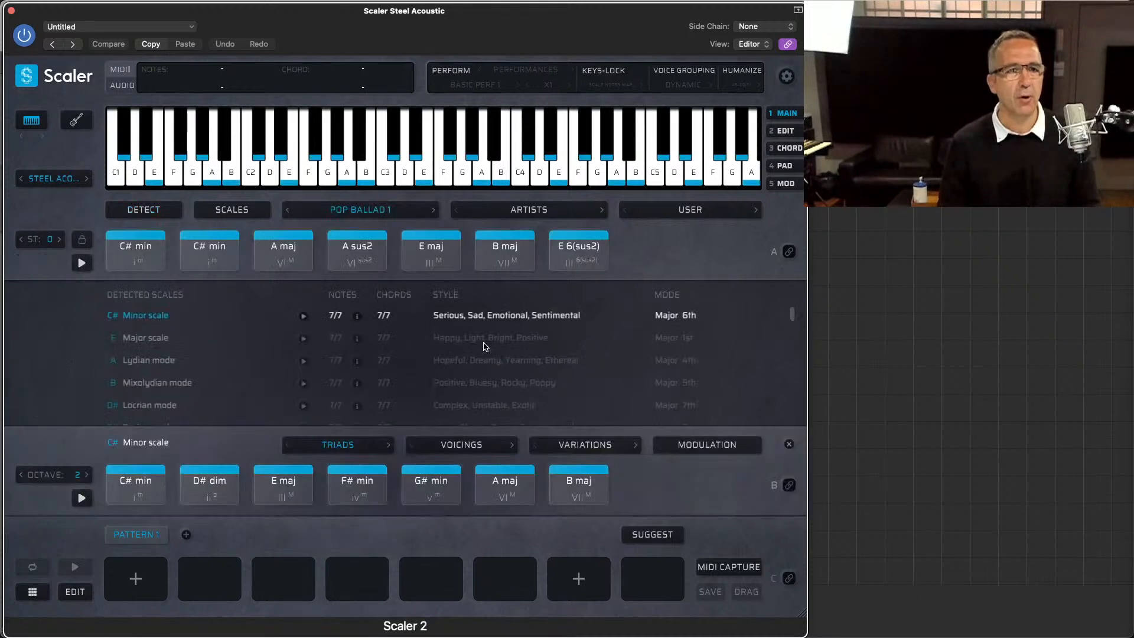
{"action": "left_click", "coordinate": [789, 253]}
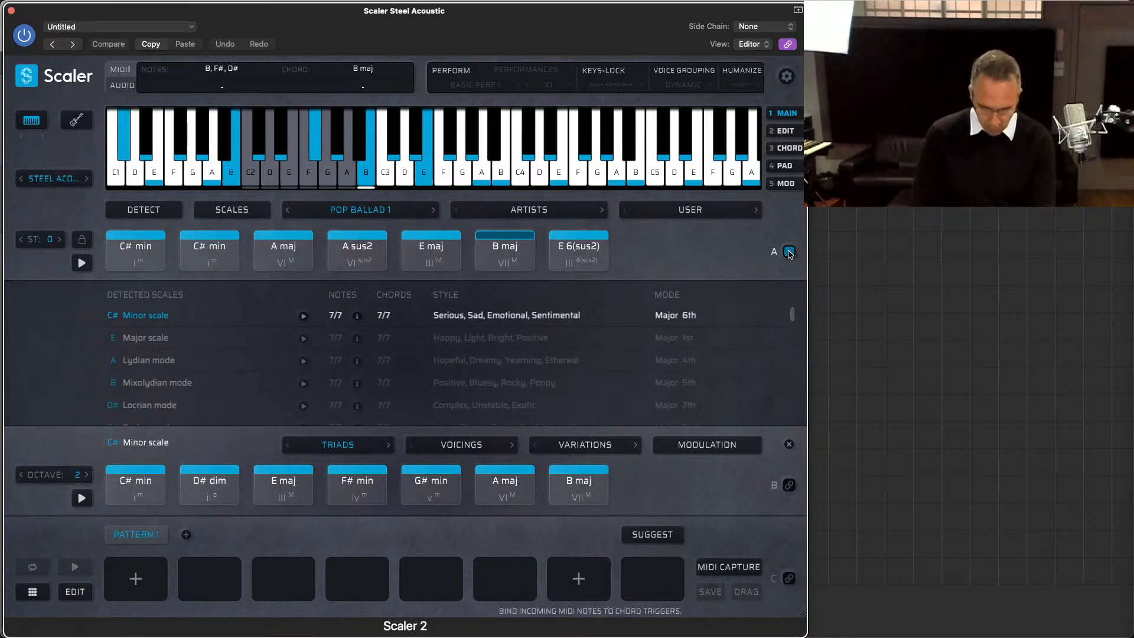
{"action": "left_click", "coordinate": [790, 252]}
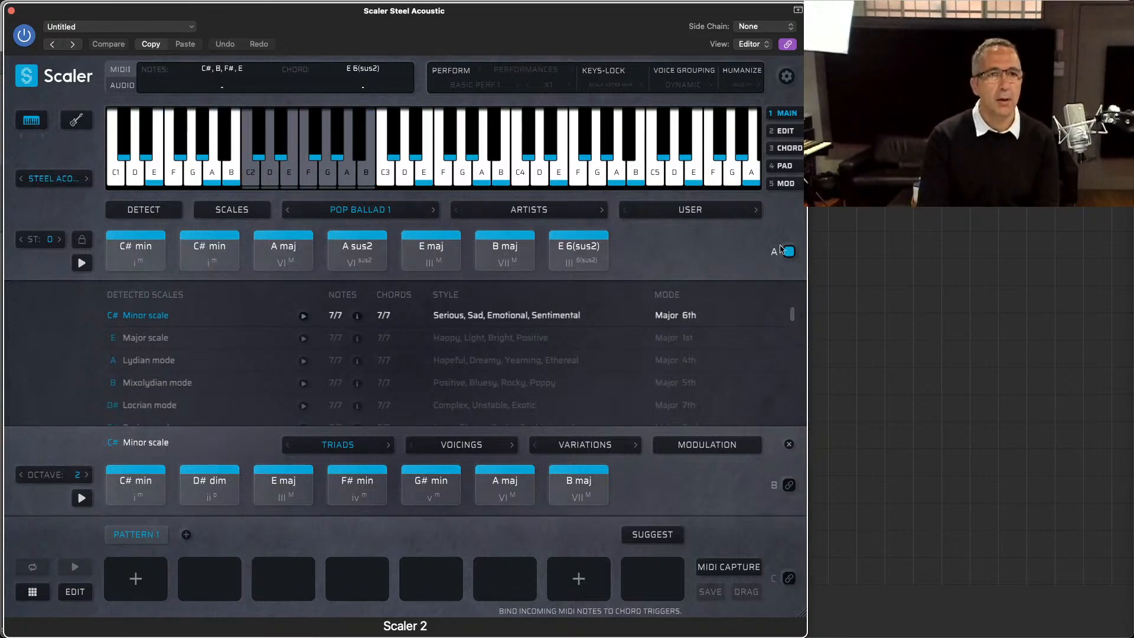
{"action": "left_click", "coordinate": [434, 210]}
{"action": "left_click", "coordinate": [433, 210]}
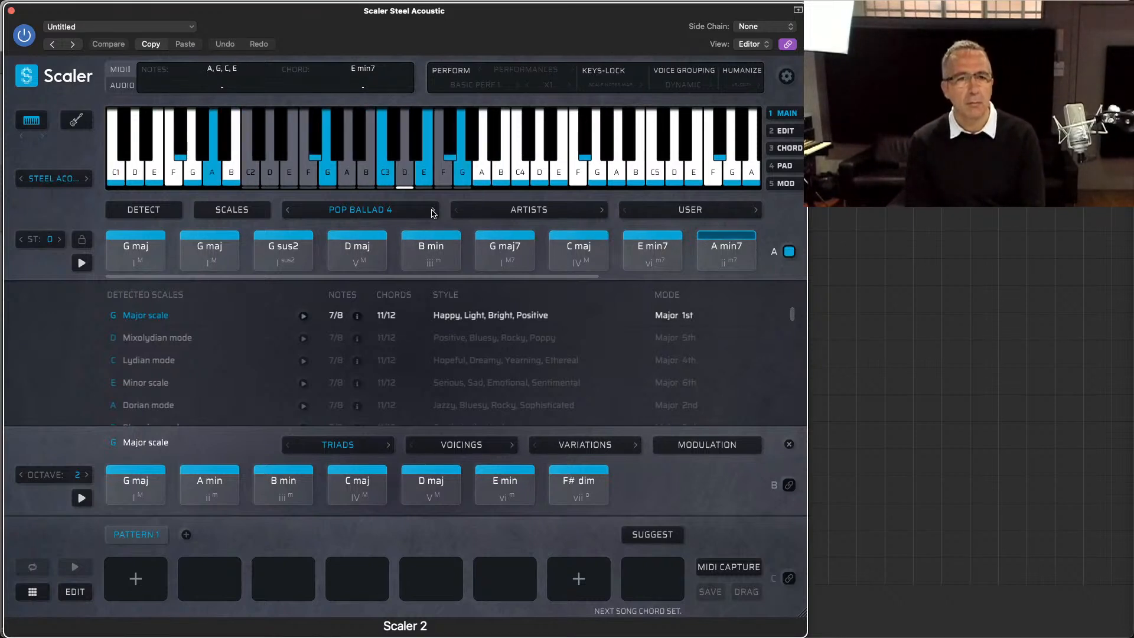
Step: Enable Perform with the Strumming articulation and set the strum speed to Faster
{"action": "left_click", "coordinate": [529, 78]}
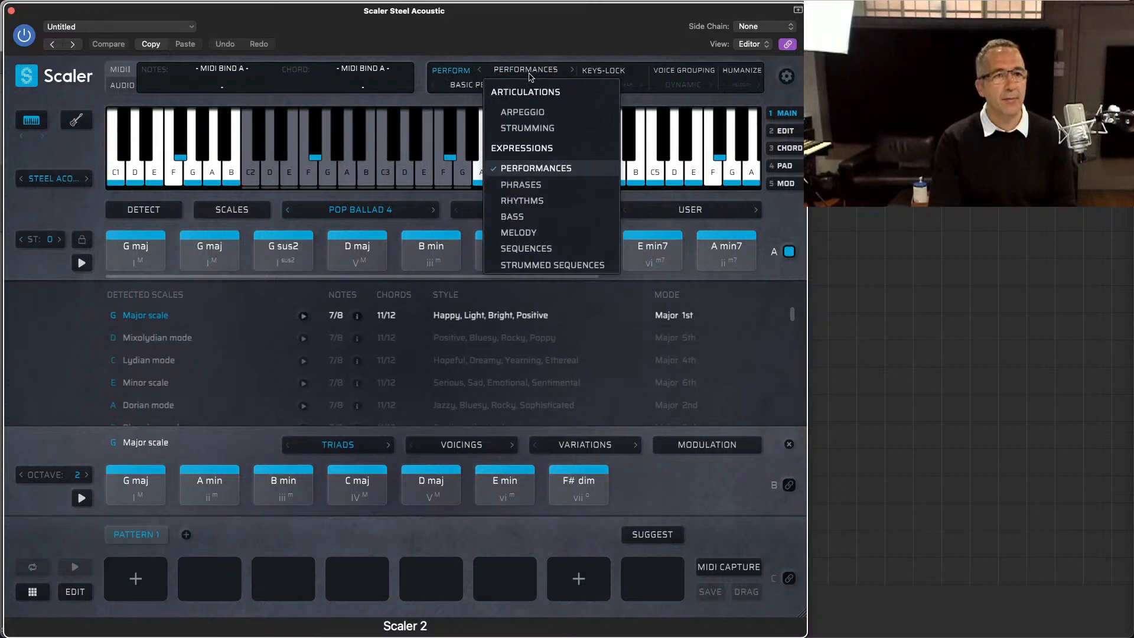
{"action": "left_click", "coordinate": [528, 126]}
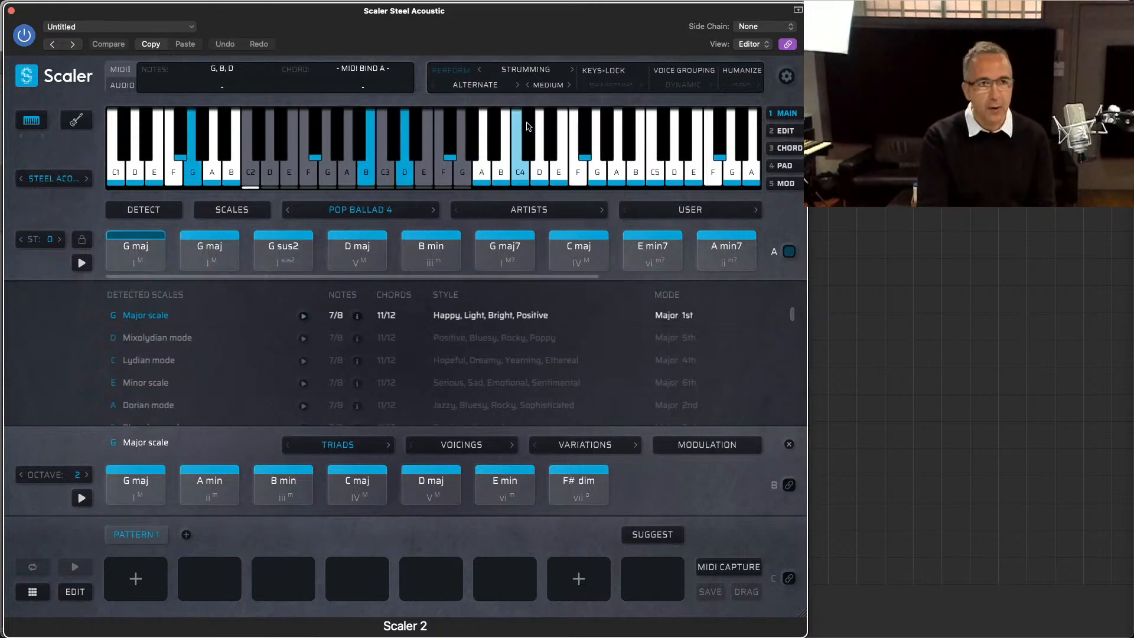
{"action": "left_click", "coordinate": [548, 86]}
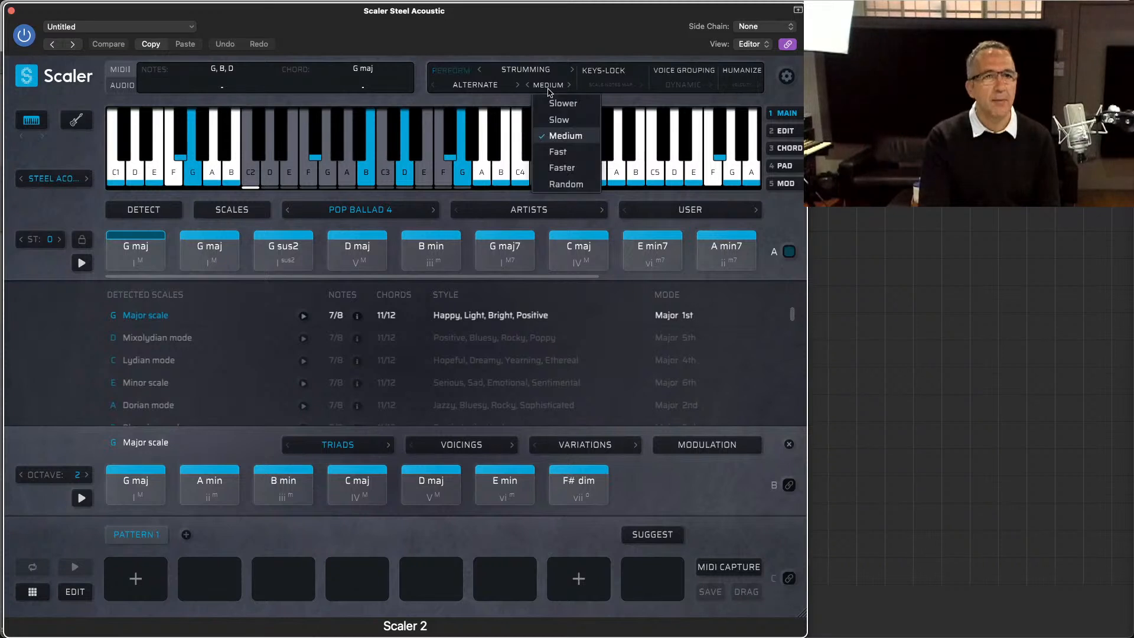
{"action": "left_click", "coordinate": [561, 168]}
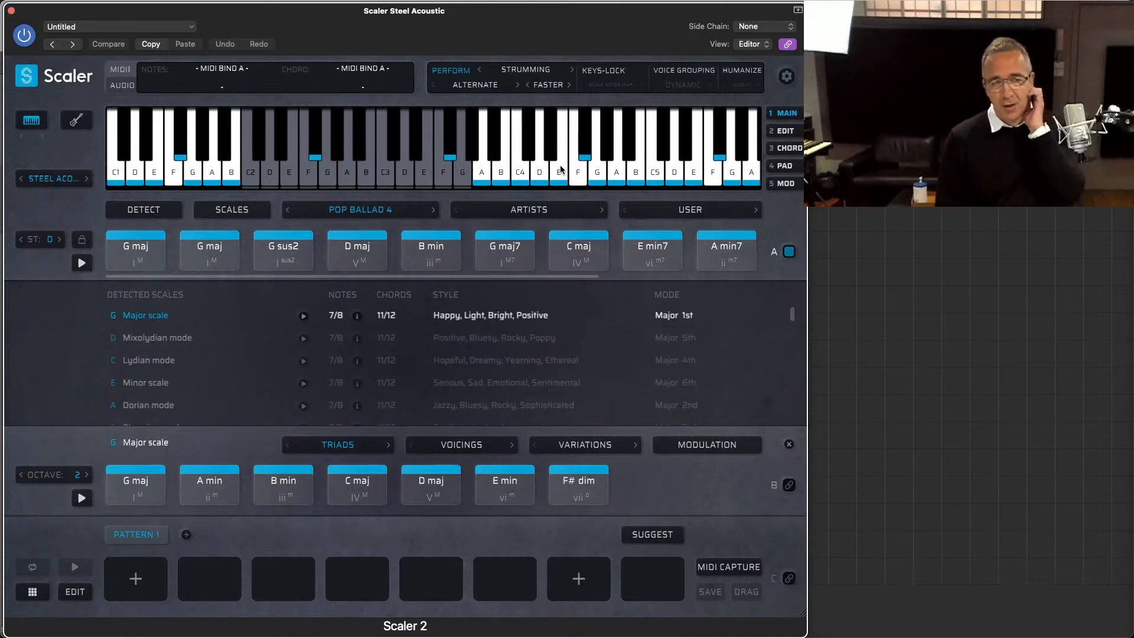
Step: Close and reopen the plugin window, switch Perform to Strummed Sequences, audition the E min7 chord, and choose the Slow 2 pattern
{"action": "key", "text": "super+w"}
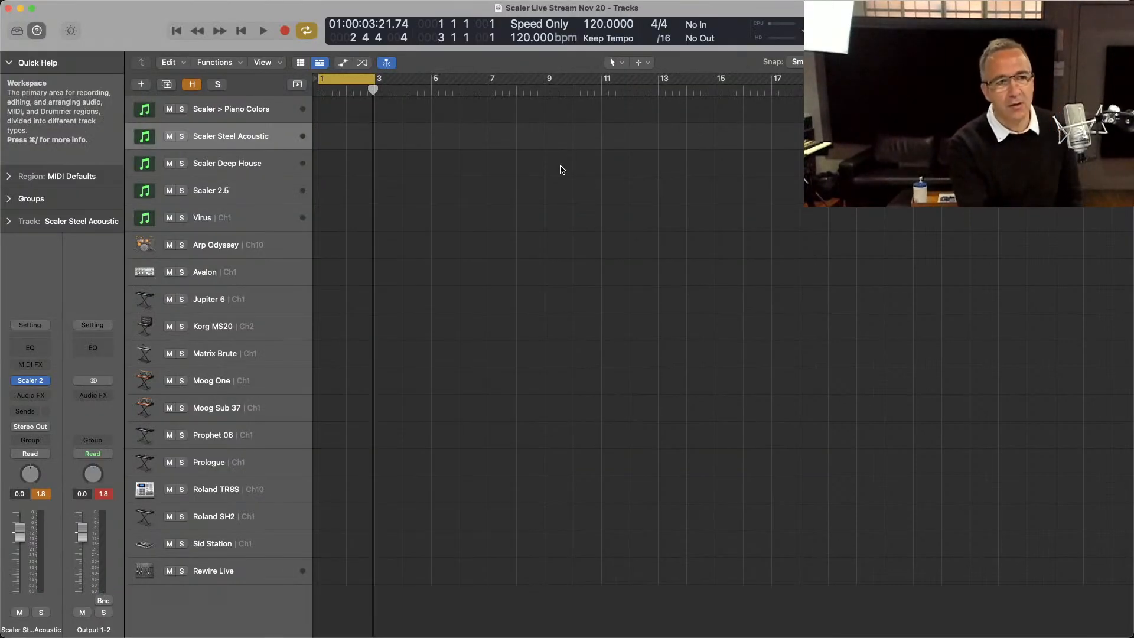
{"action": "key", "text": "v"}
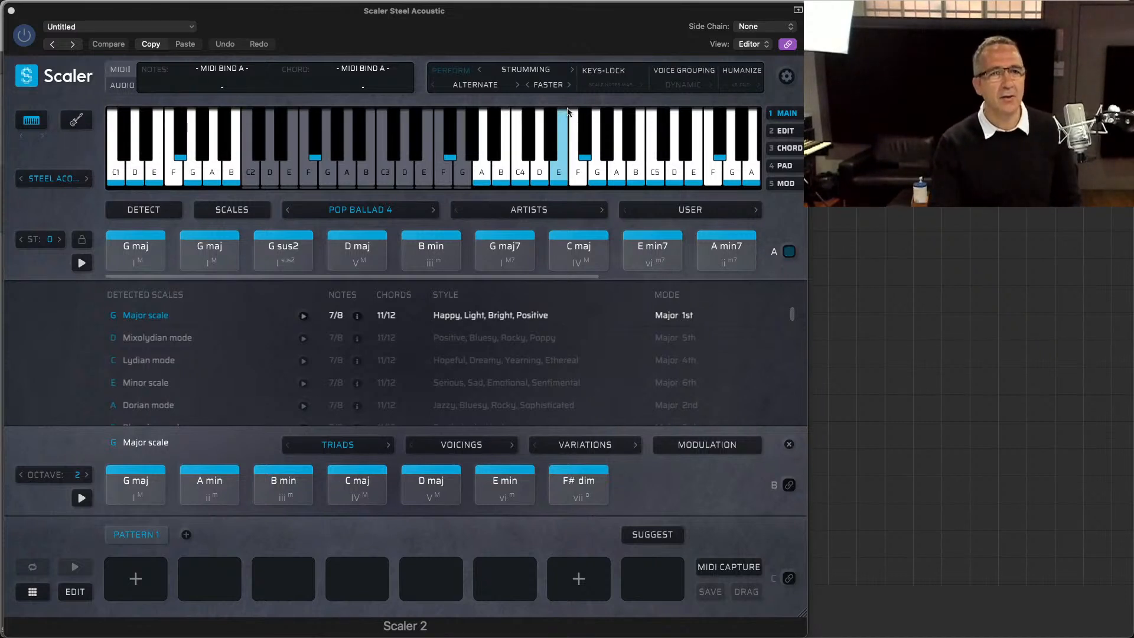
{"action": "left_click", "coordinate": [518, 72]}
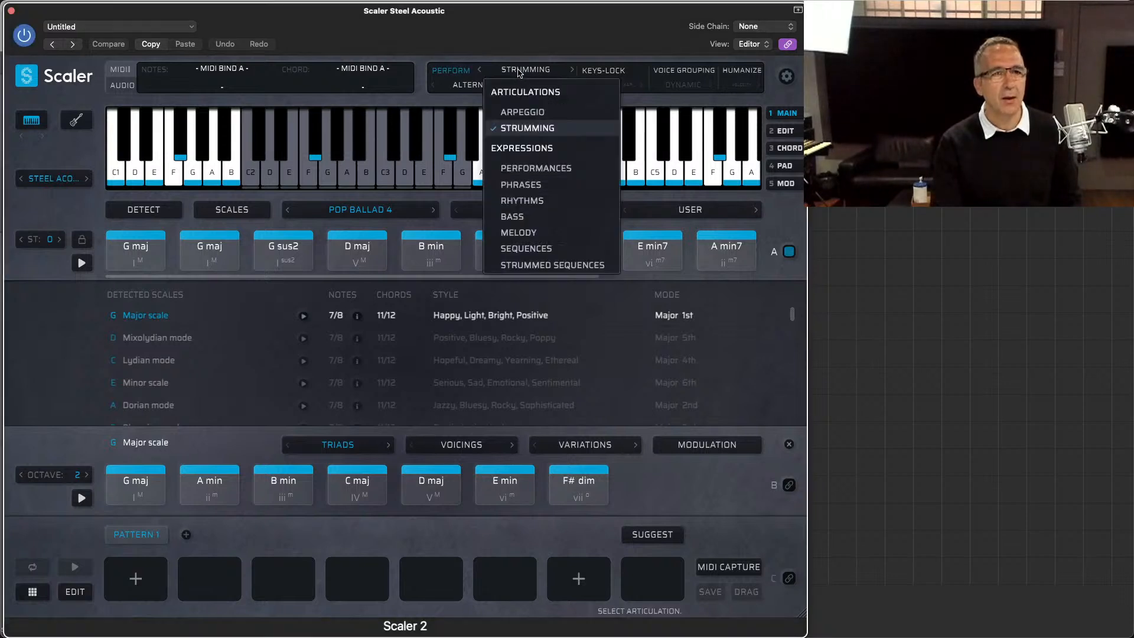
{"action": "left_click", "coordinate": [548, 265]}
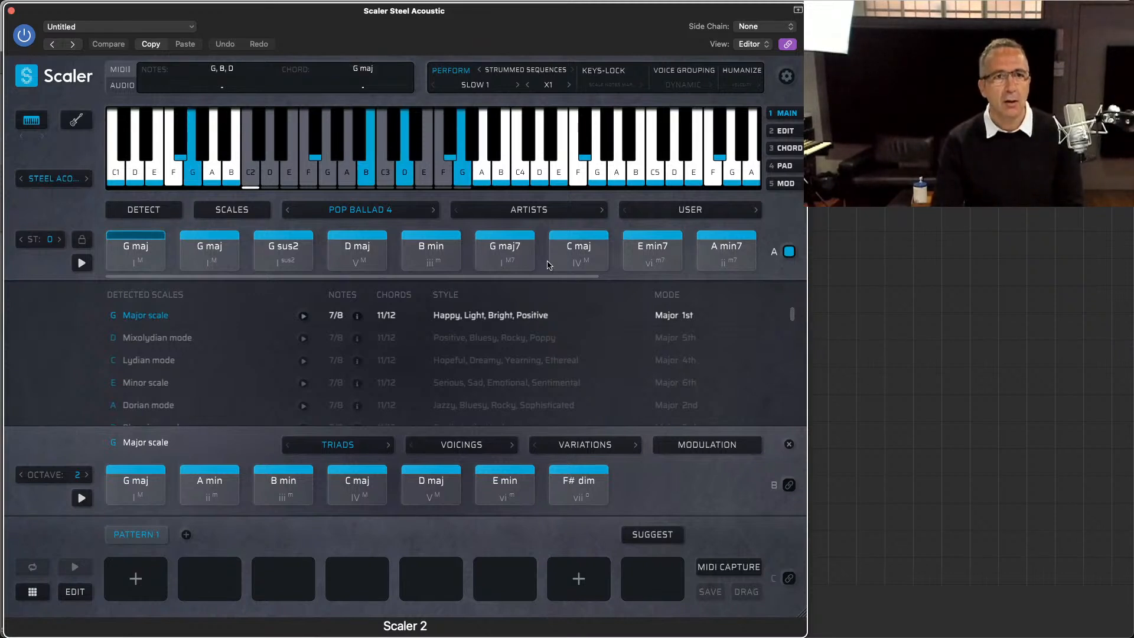
{"action": "left_click", "coordinate": [638, 251]}
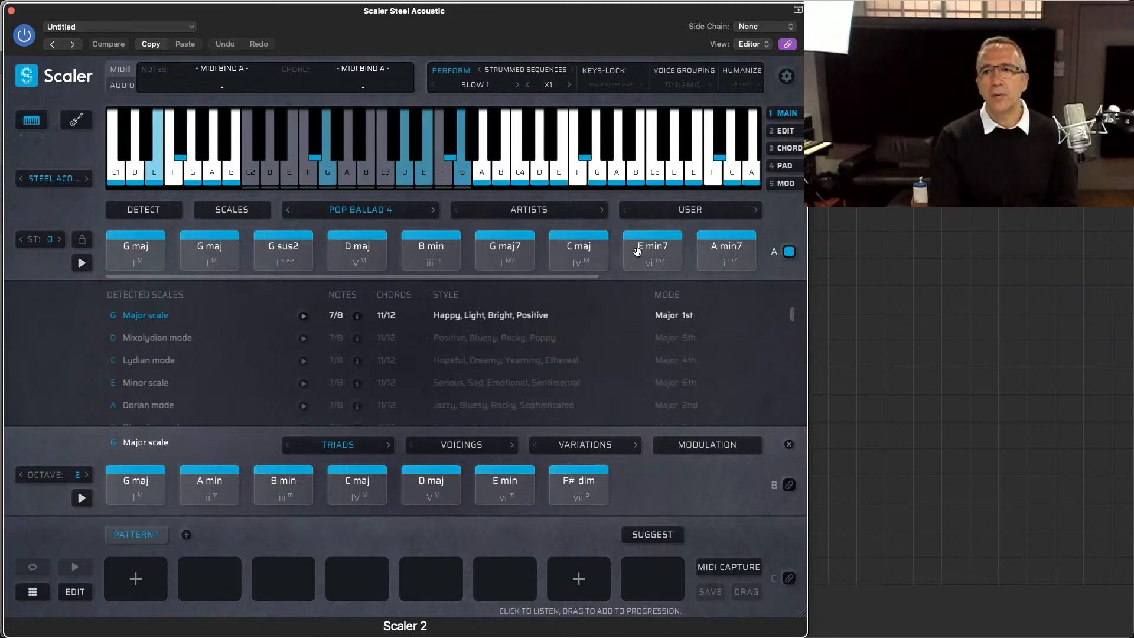
{"action": "left_click", "coordinate": [517, 85]}
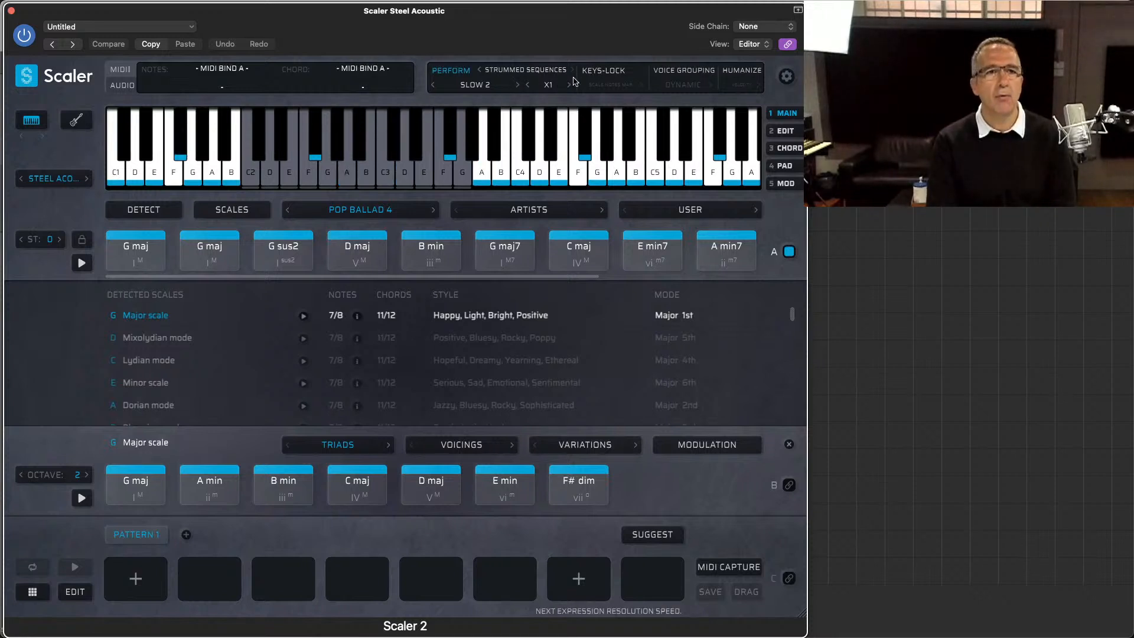
Step: Enable Voice Grouping and set its voicing profile to Guitar Voicing
{"action": "left_click", "coordinate": [683, 74]}
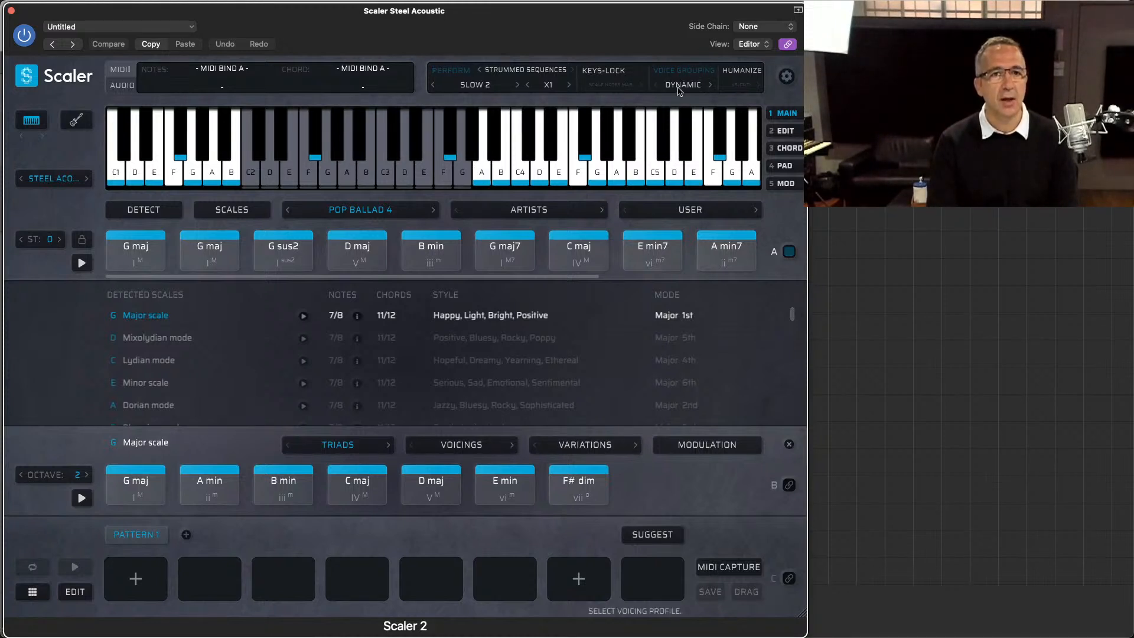
{"action": "left_click", "coordinate": [683, 87]}
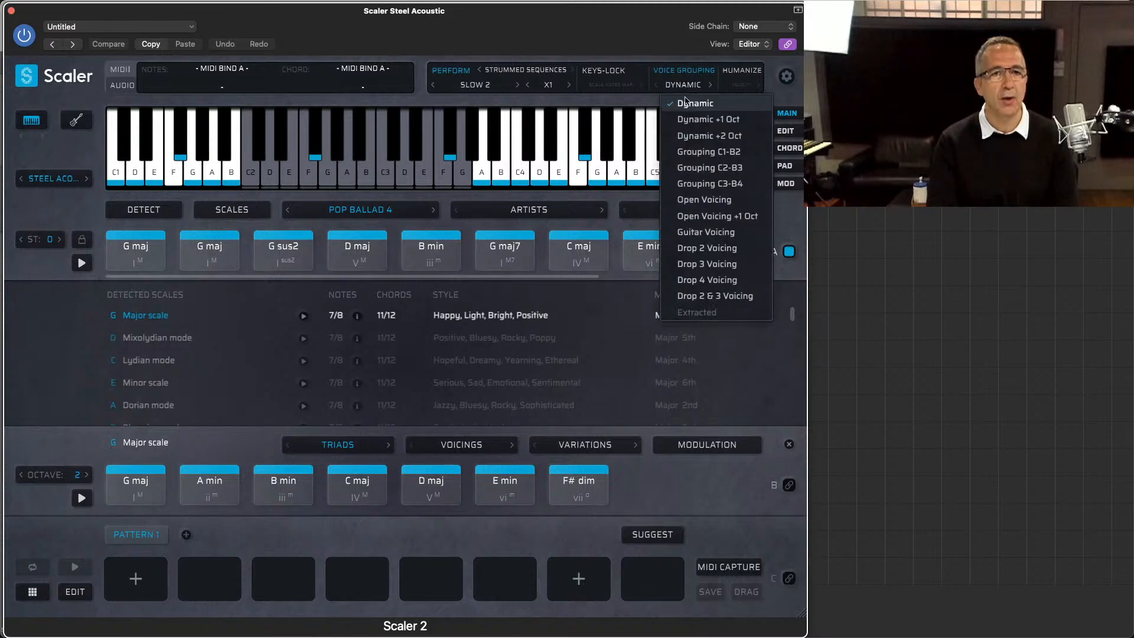
{"action": "left_click", "coordinate": [709, 231]}
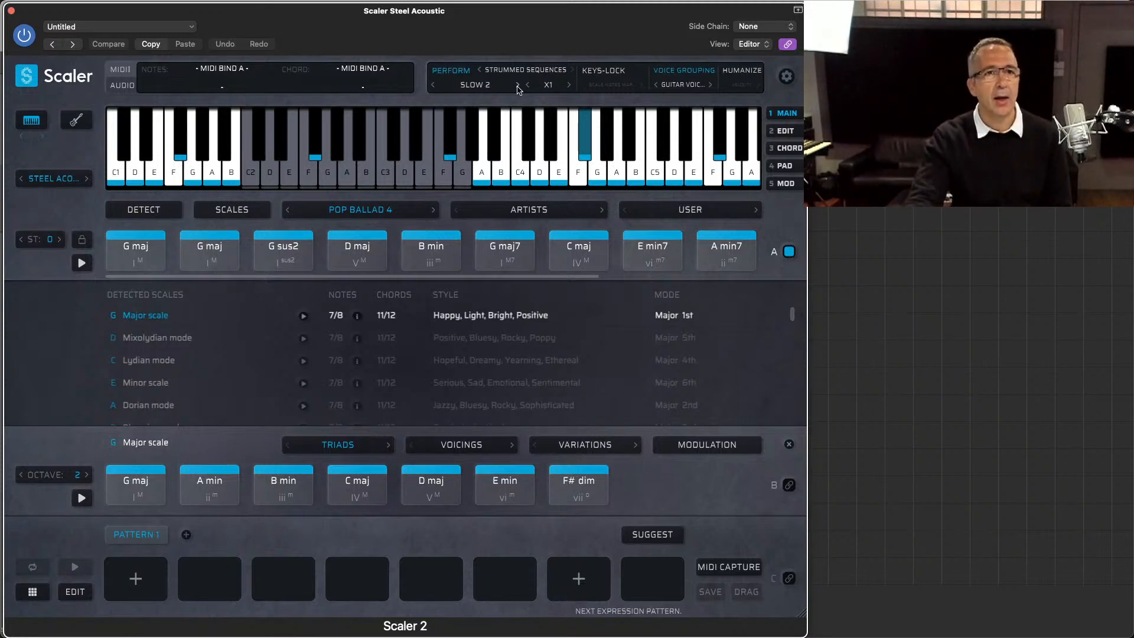
Step: Change the strummed sequence pattern to Fast 1 and enable Humanize for both velocity and timing
{"action": "left_click", "coordinate": [485, 86]}
{"action": "mouse_move", "coordinate": [482, 120]}
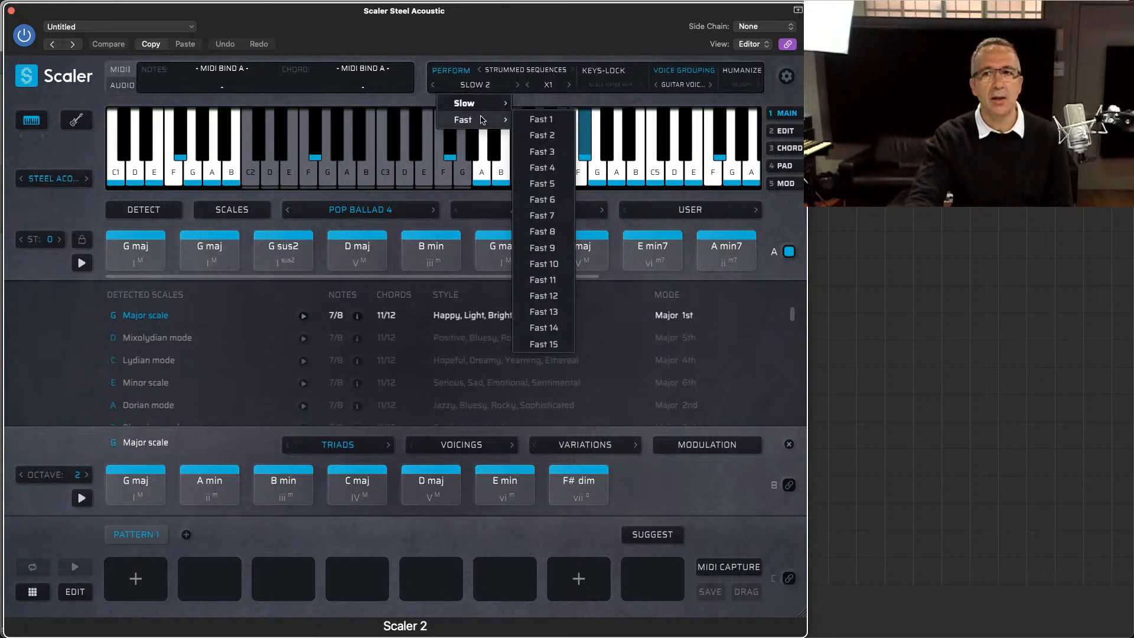
{"action": "left_click", "coordinate": [541, 120]}
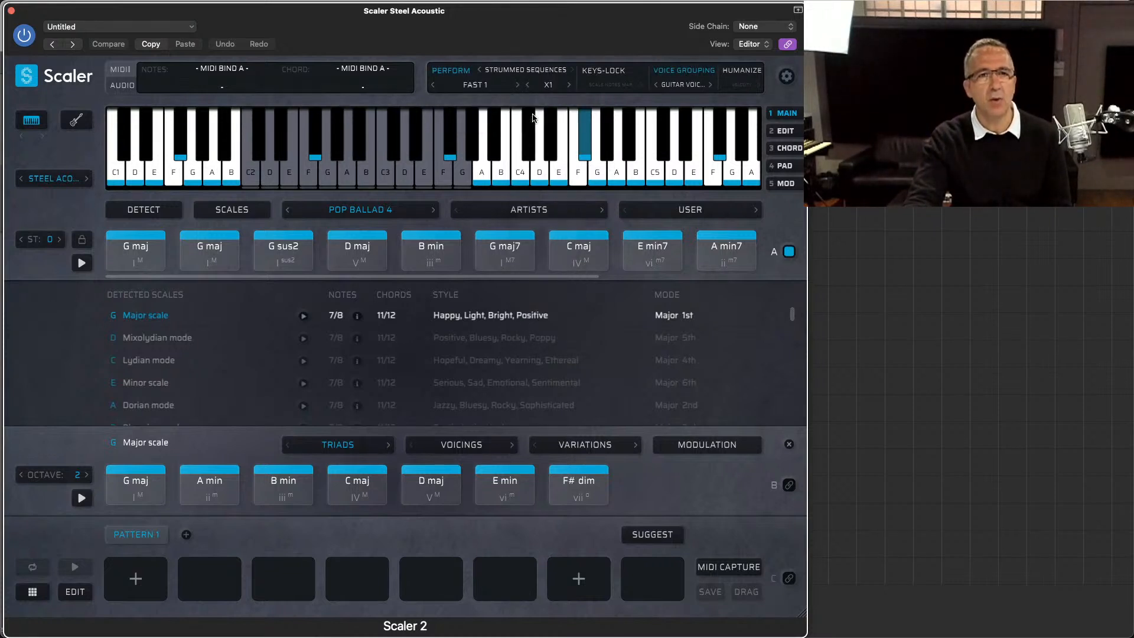
{"action": "left_click", "coordinate": [742, 84]}
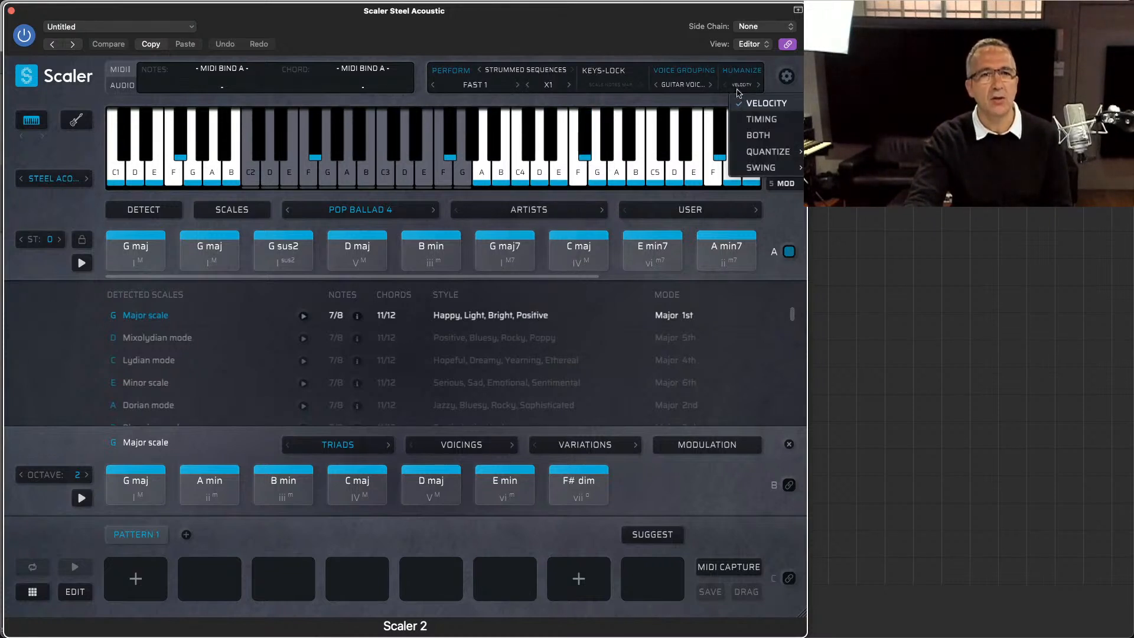
{"action": "left_click", "coordinate": [746, 134]}
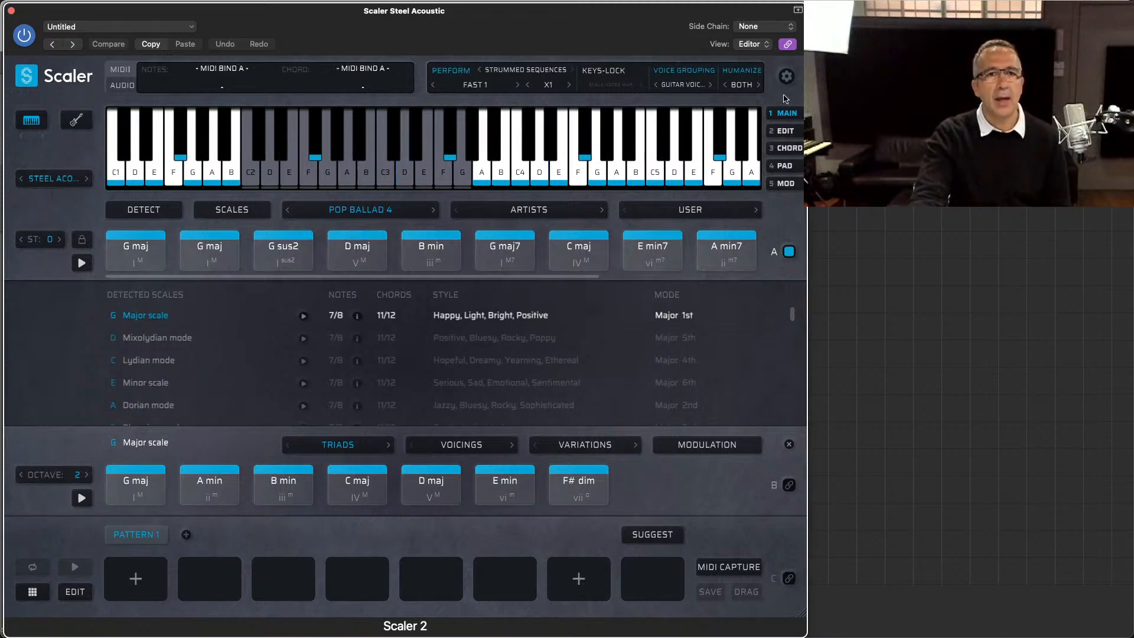
Step: In the playback settings, check the strumming directions, try the Fast profile for Expressions, and set the profile to Beat Variation
{"action": "left_click", "coordinate": [786, 76]}
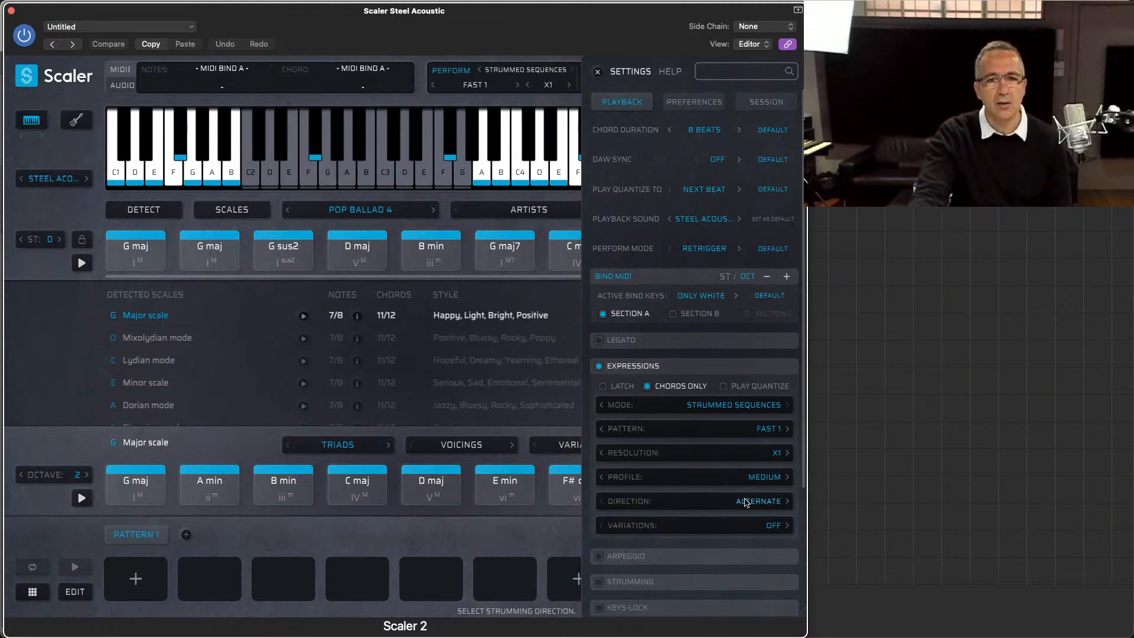
{"action": "left_click", "coordinate": [746, 502]}
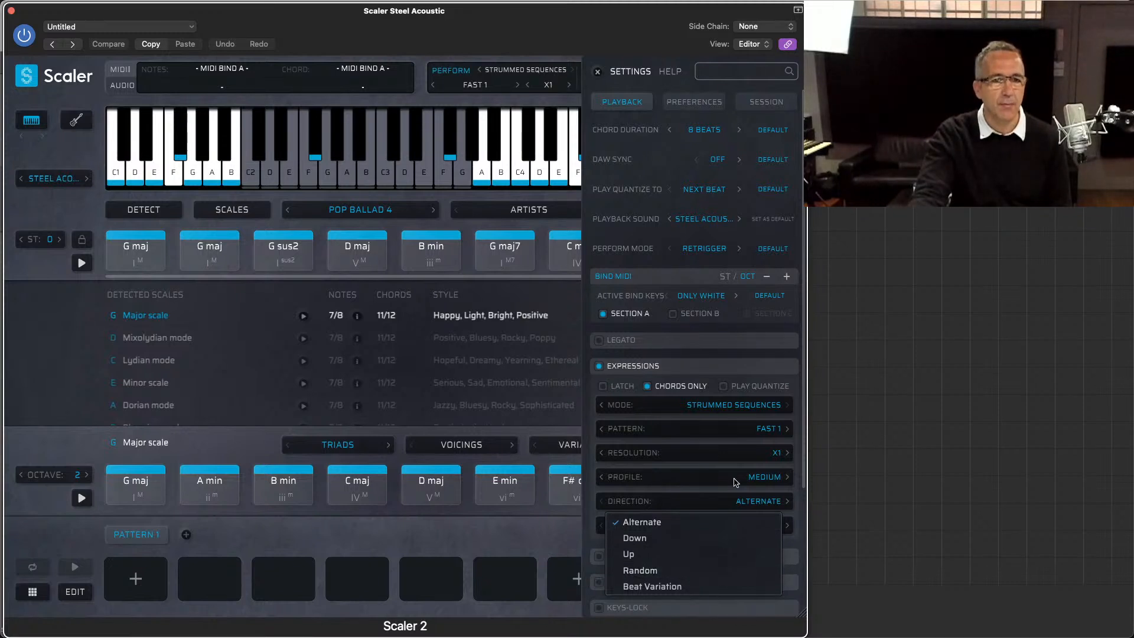
{"action": "left_click", "coordinate": [736, 482]}
{"action": "left_click", "coordinate": [761, 479]}
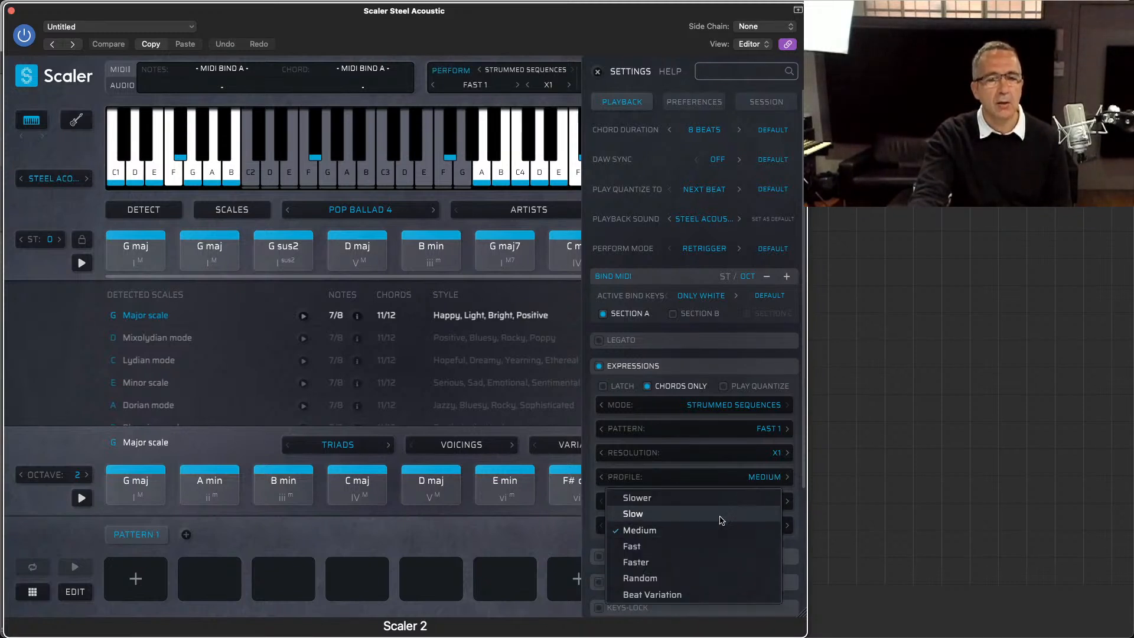
{"action": "left_click", "coordinate": [715, 544]}
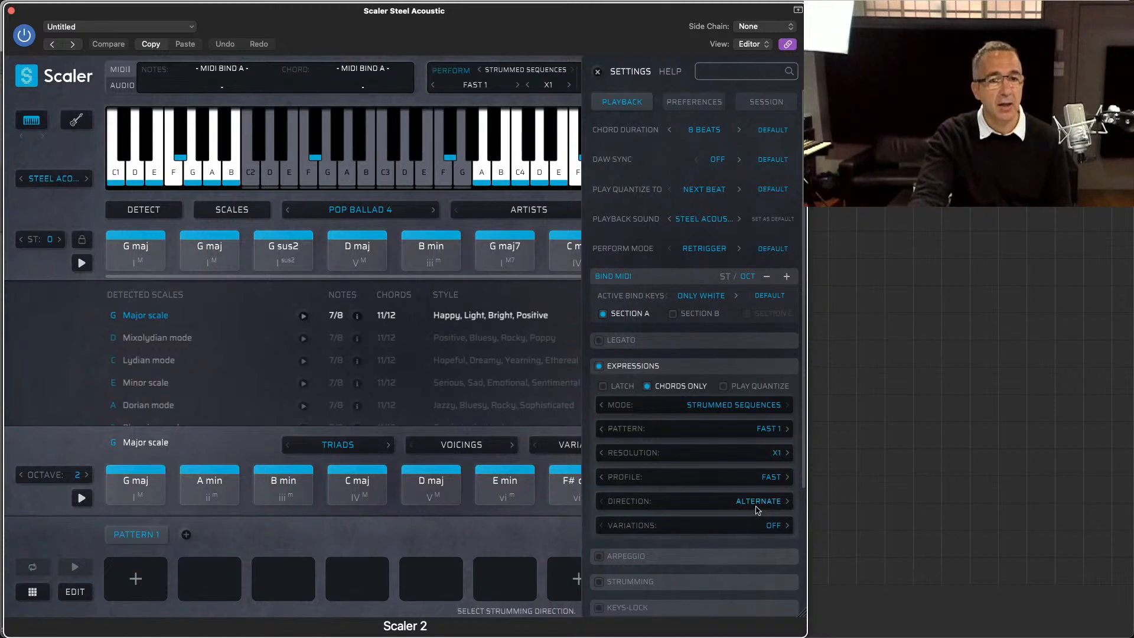
{"action": "left_click", "coordinate": [771, 482]}
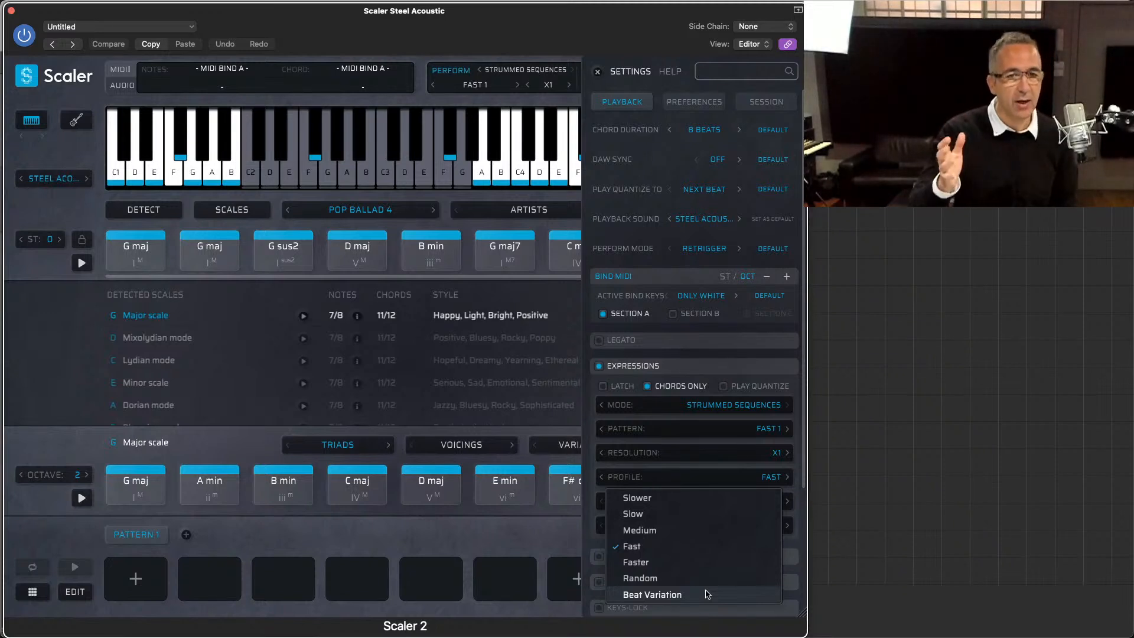
{"action": "left_click", "coordinate": [708, 594]}
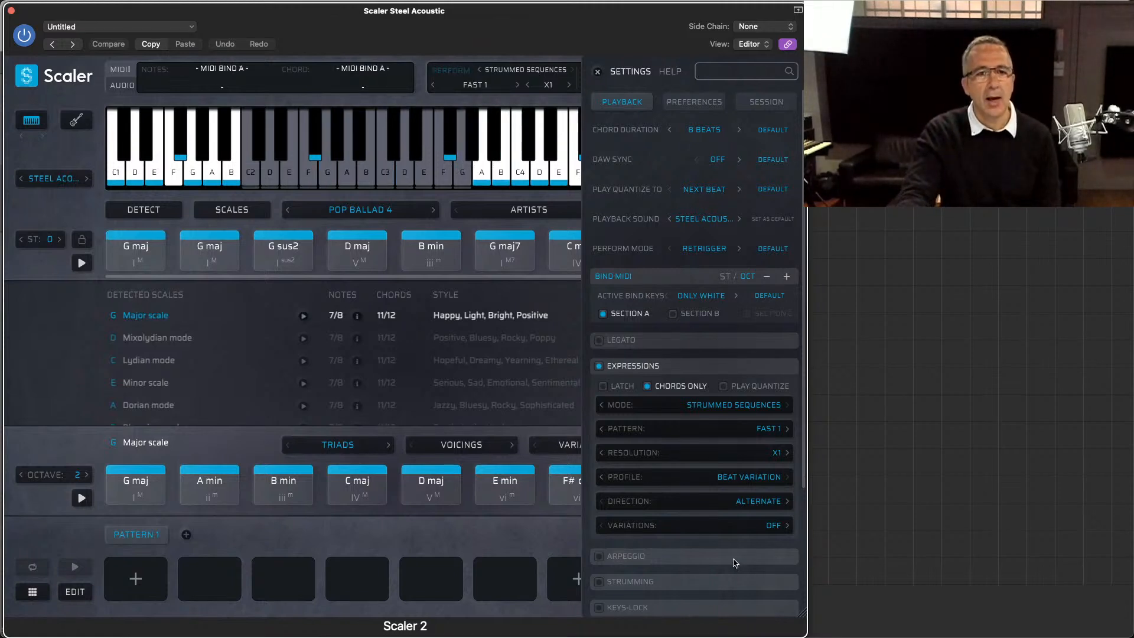
Step: Try Avoid Lows for the strumming variations, set them to Avoid Highs, and close the settings and the plugin window
{"action": "left_click", "coordinate": [761, 532]}
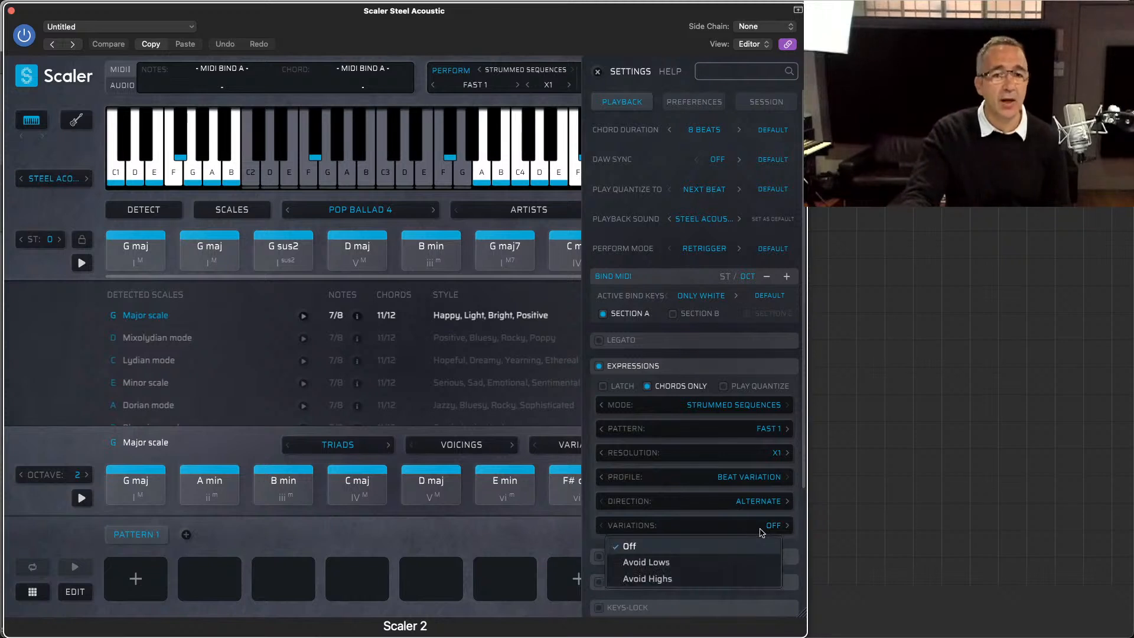
{"action": "left_click", "coordinate": [726, 559]}
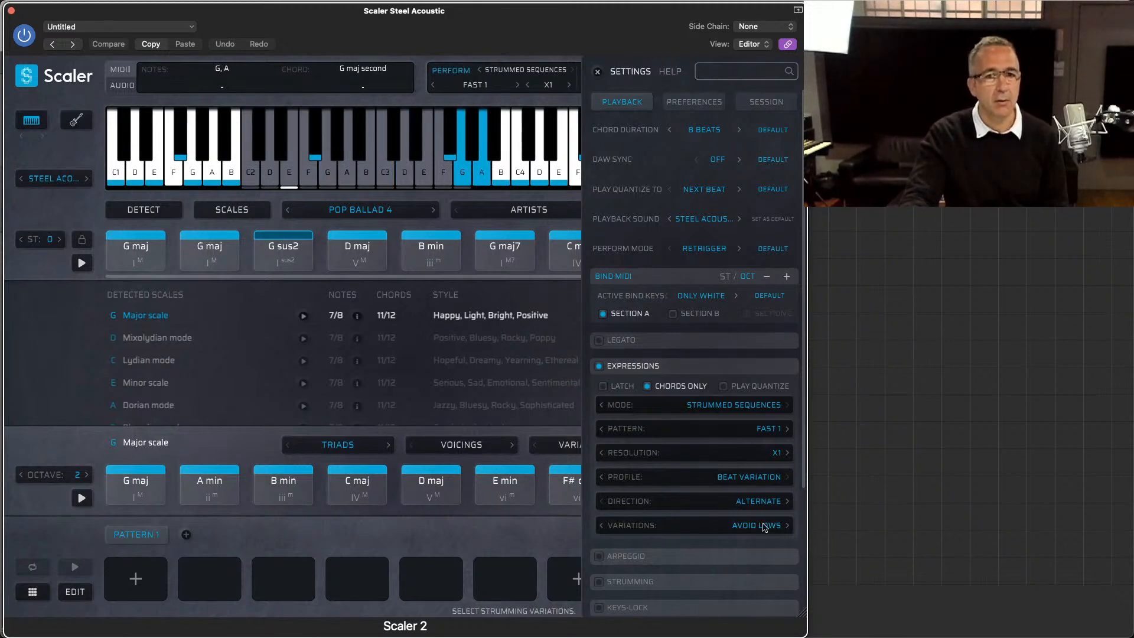
{"action": "left_click", "coordinate": [764, 526]}
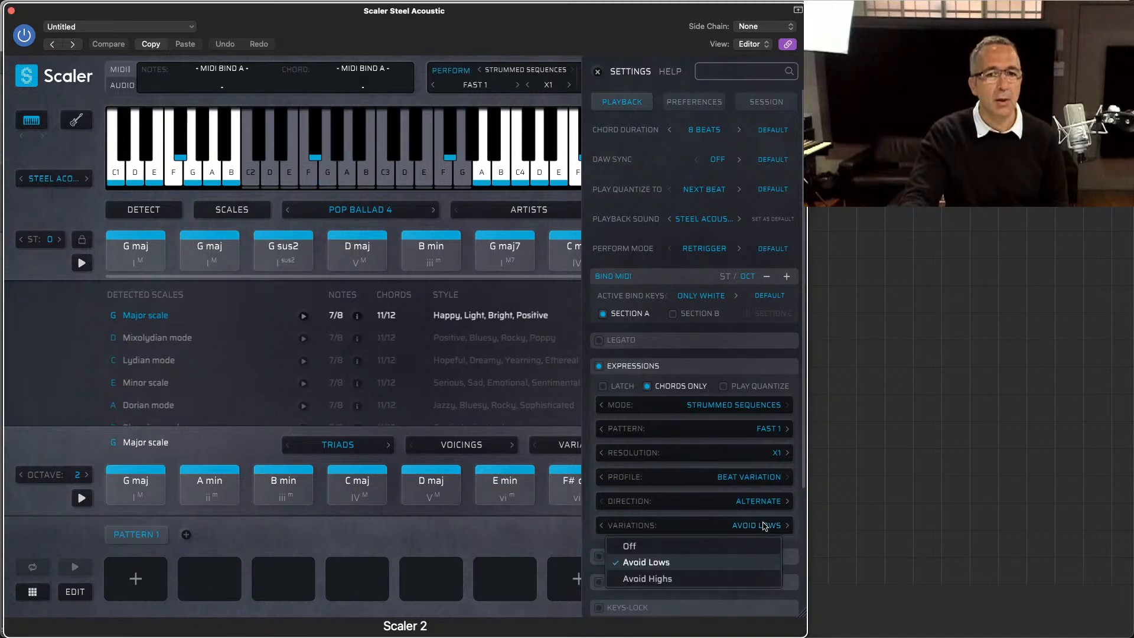
{"action": "left_click", "coordinate": [717, 579]}
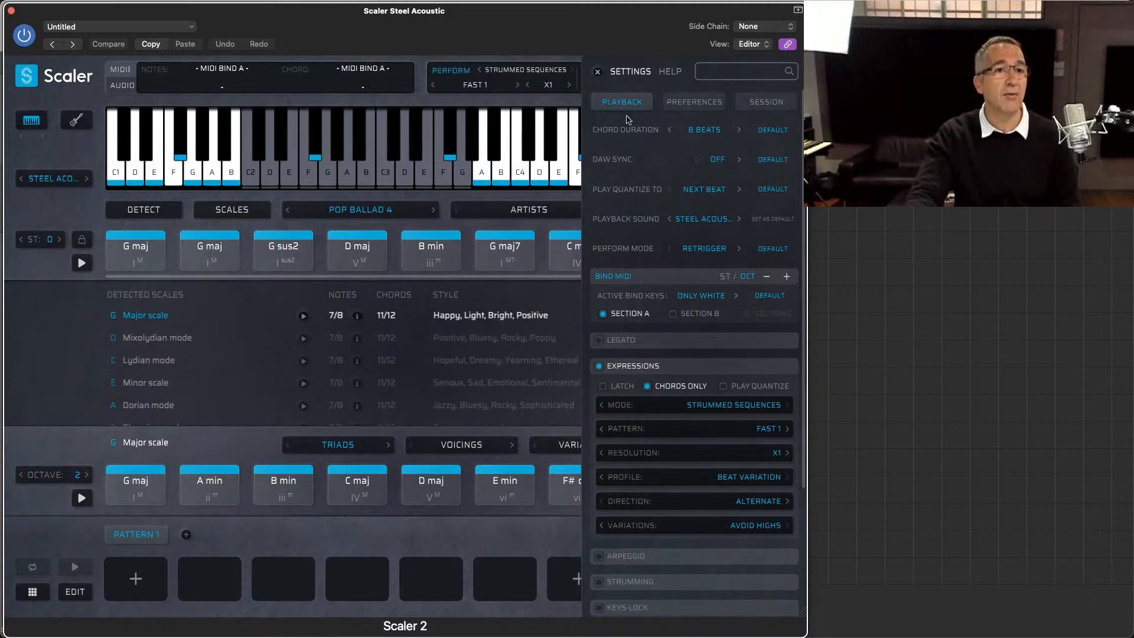
{"action": "left_click", "coordinate": [599, 72]}
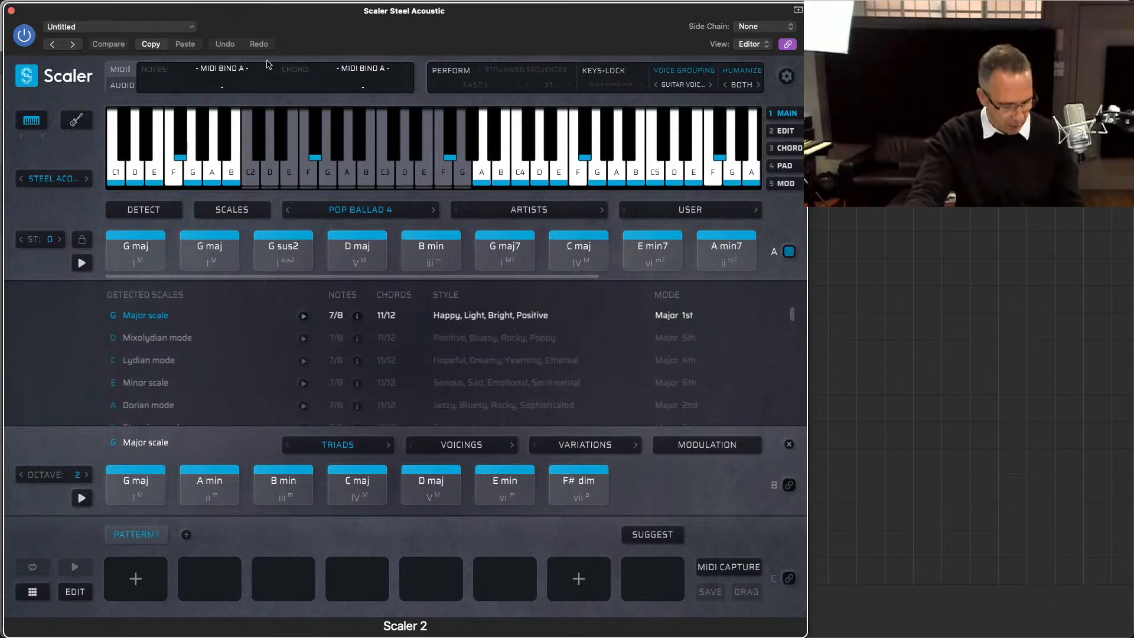
{"action": "key", "text": "super+w"}
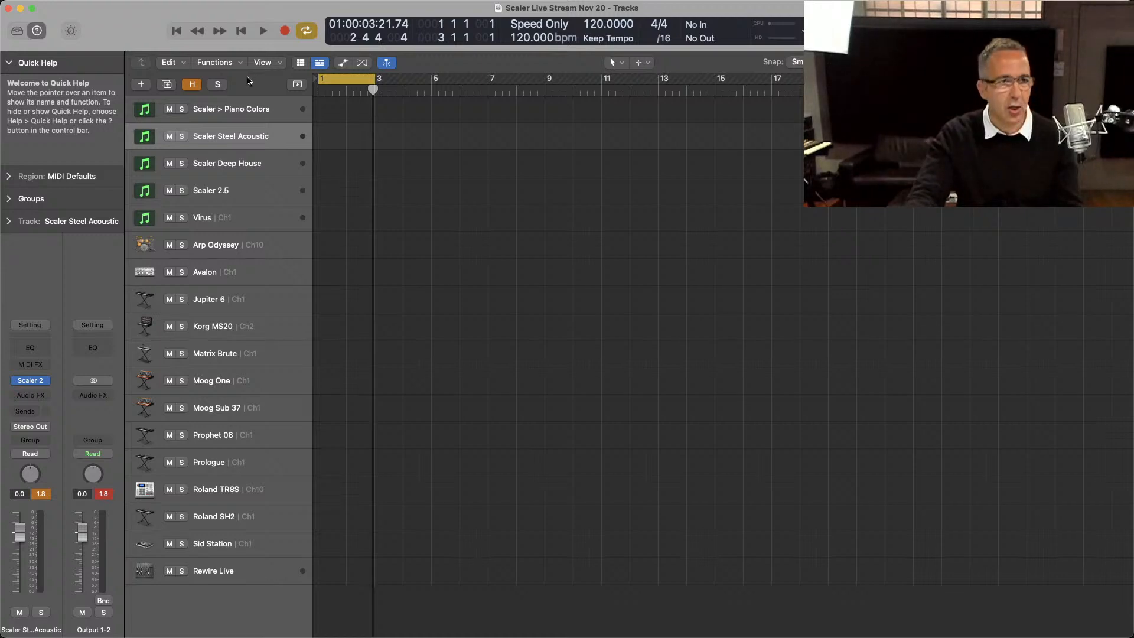
Step: Add a new software instrument track below Scaler Steel Acoustic and insert Plugin Boutique's ScalerControl 2 as its MIDI effect
{"action": "key", "text": "alt+super+s"}
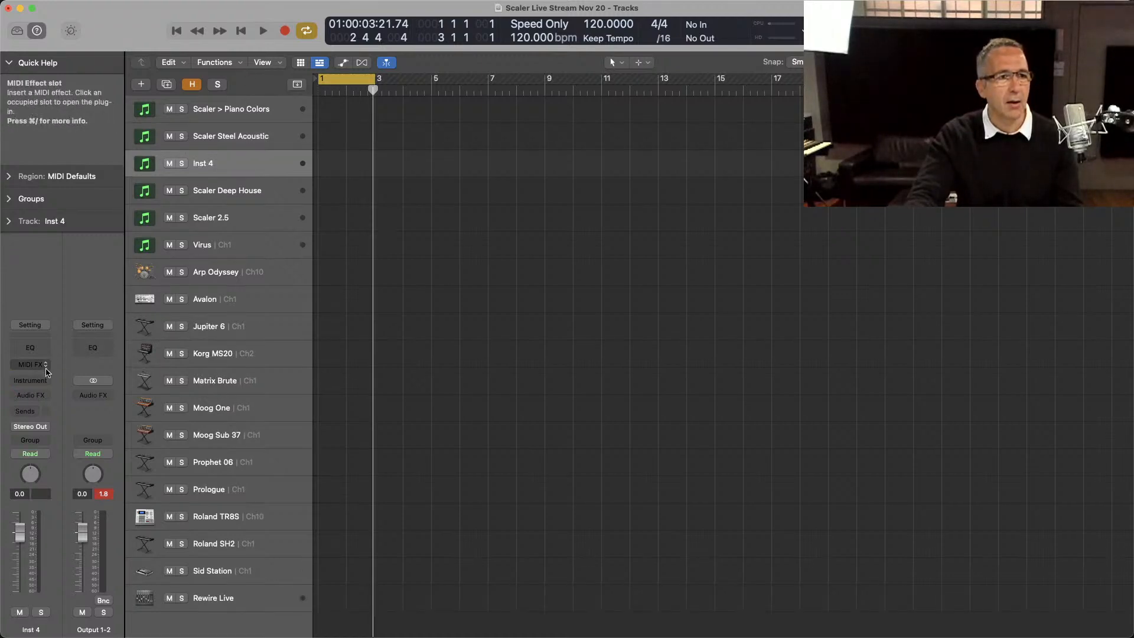
{"action": "left_click", "coordinate": [44, 378]}
{"action": "left_click", "coordinate": [38, 362]}
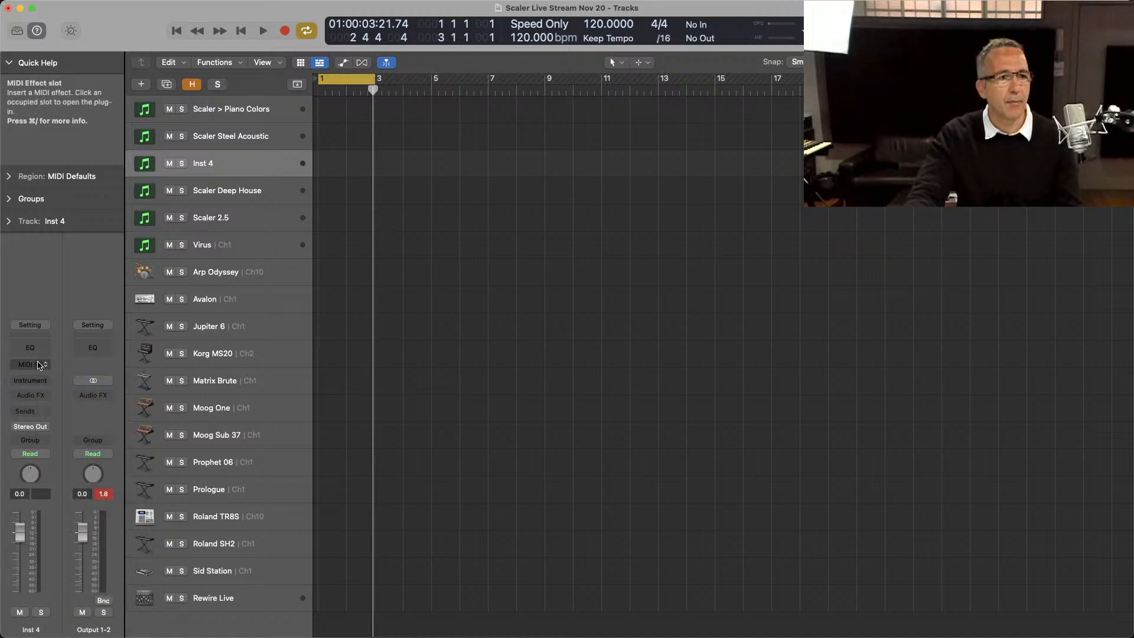
{"action": "left_click", "coordinate": [39, 362]}
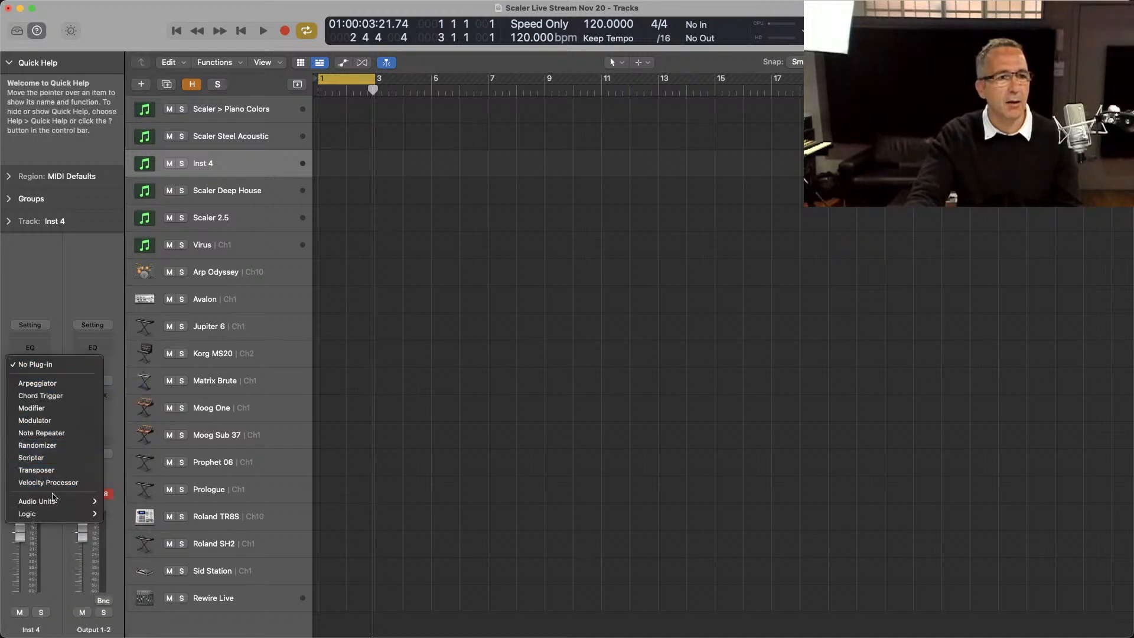
{"action": "mouse_move", "coordinate": [55, 499]}
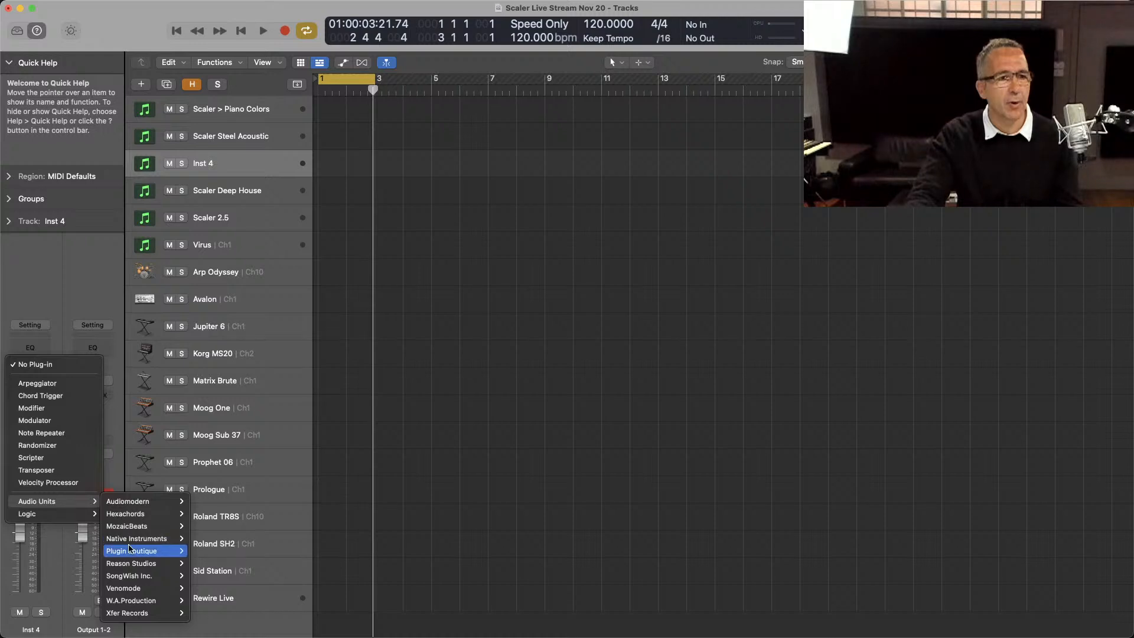
{"action": "mouse_move", "coordinate": [153, 554]}
{"action": "left_click", "coordinate": [206, 563]}
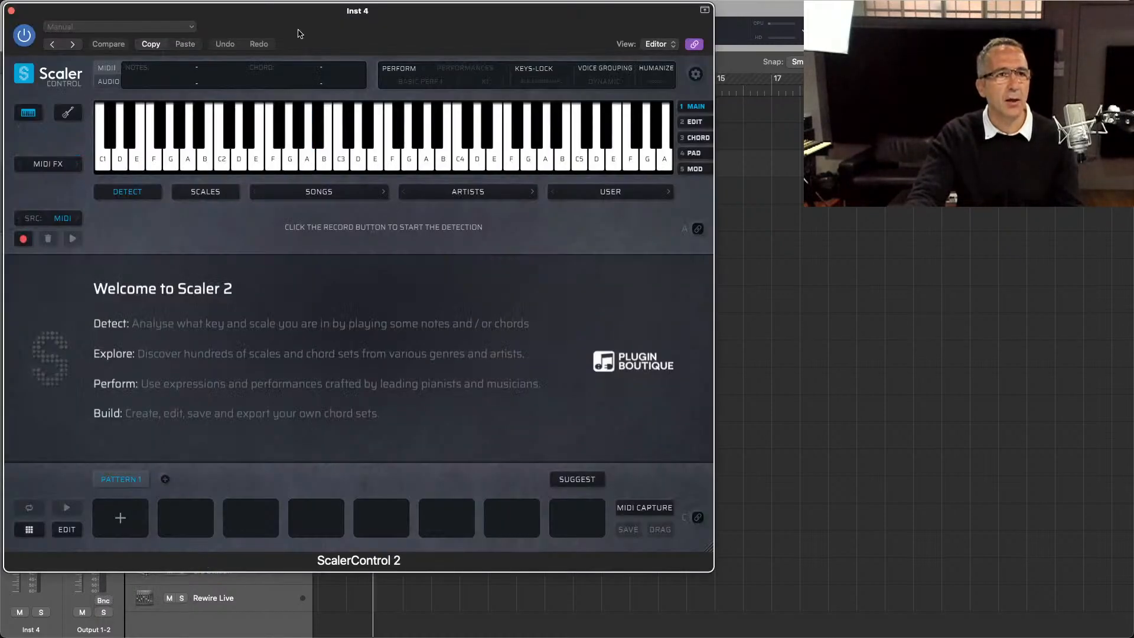
{"action": "left_click_drag", "start_coordinate": [298, 34], "coordinate": [510, 32]}
Step: Load the stereo version of Kontakt as the instrument on the new Inst 4 track
{"action": "left_click", "coordinate": [41, 381]}
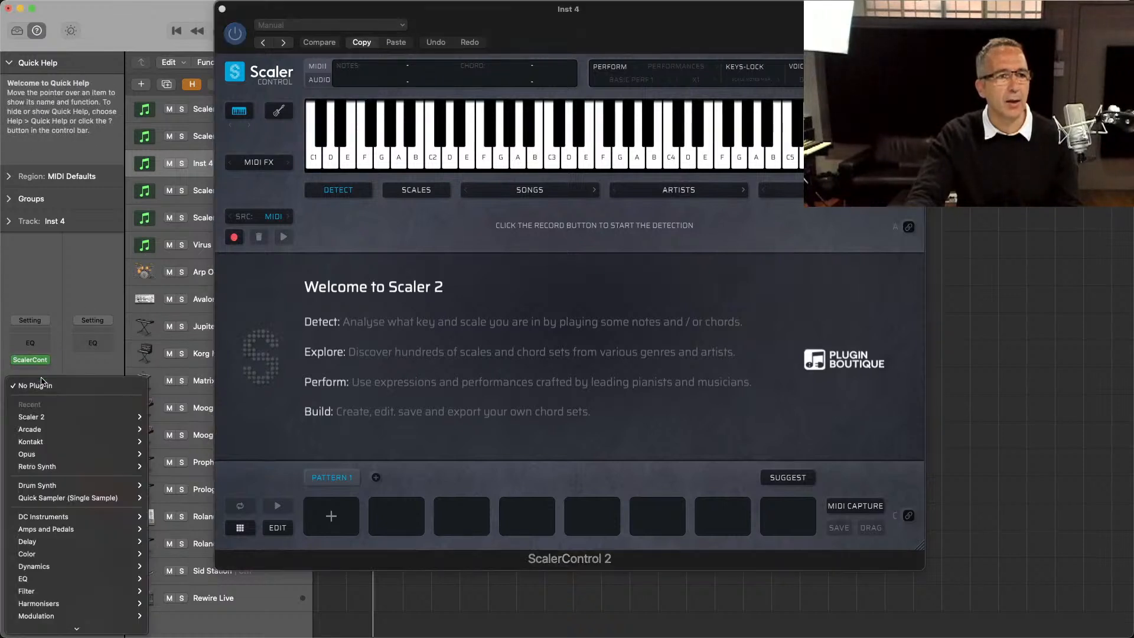
{"action": "mouse_move", "coordinate": [48, 442]}
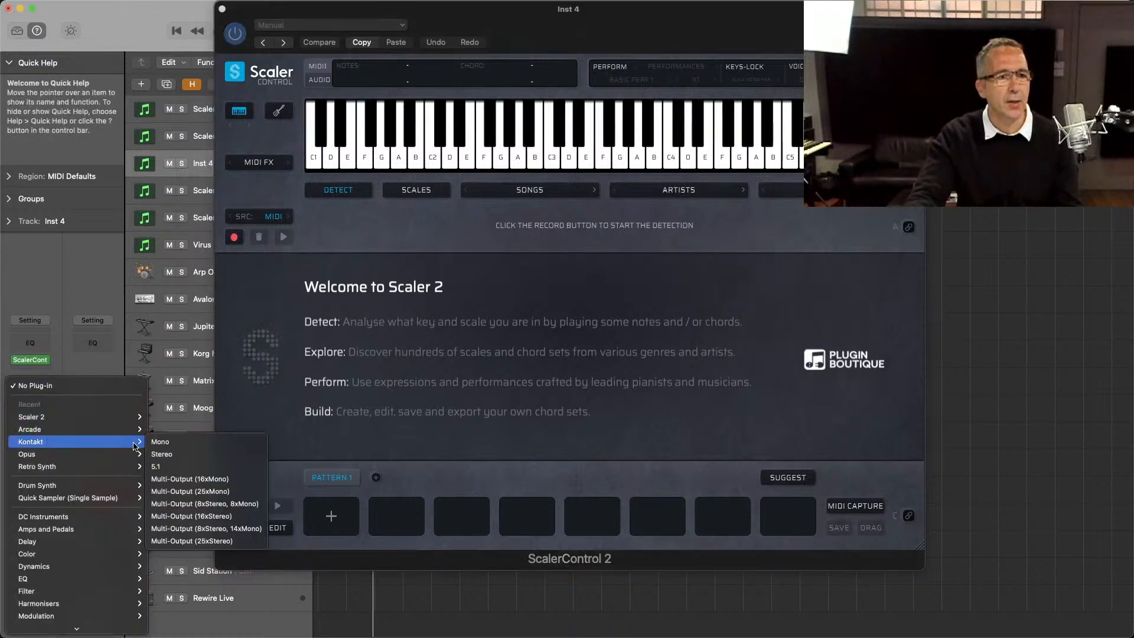
{"action": "left_click", "coordinate": [151, 455]}
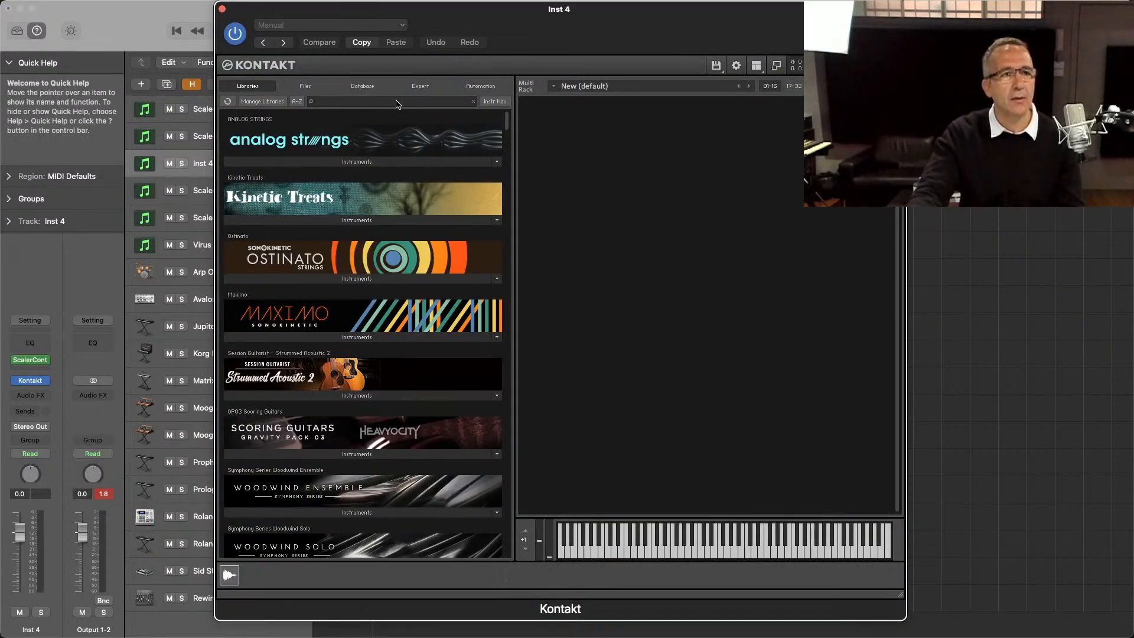
Step: Search the Kontakt libraries for "picke" and load the Picked Acoustic.nki instrument from Session Guitarist - Picked Acoustic
{"action": "left_click", "coordinate": [396, 101]}
{"action": "type", "text": "pick"}
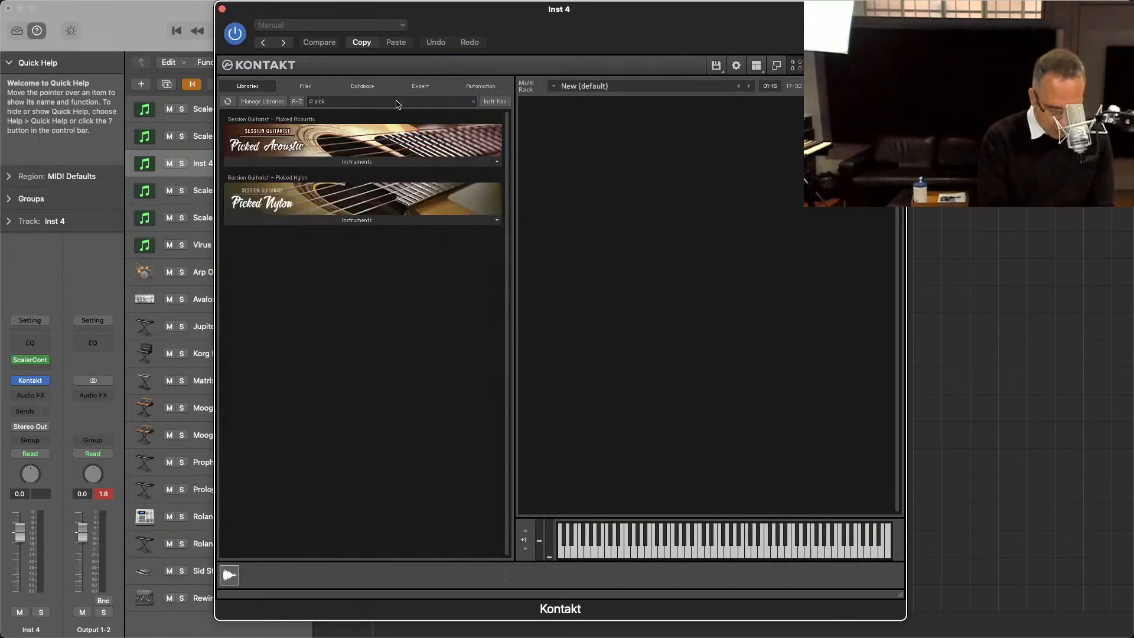
{"action": "type", "text": "e"}
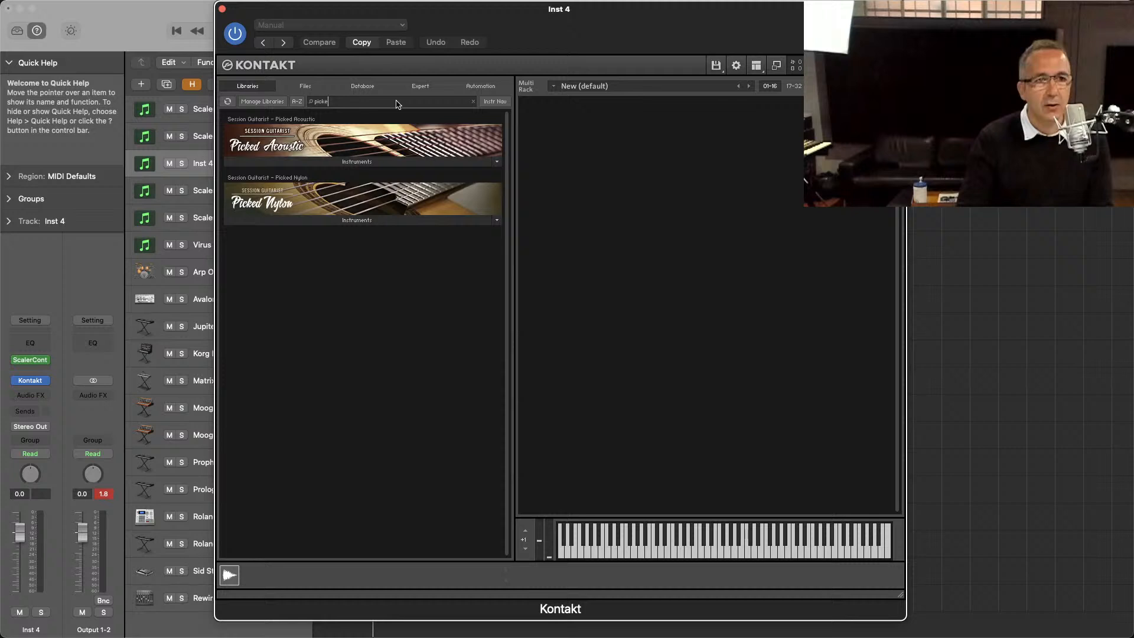
{"action": "left_click", "coordinate": [349, 165]}
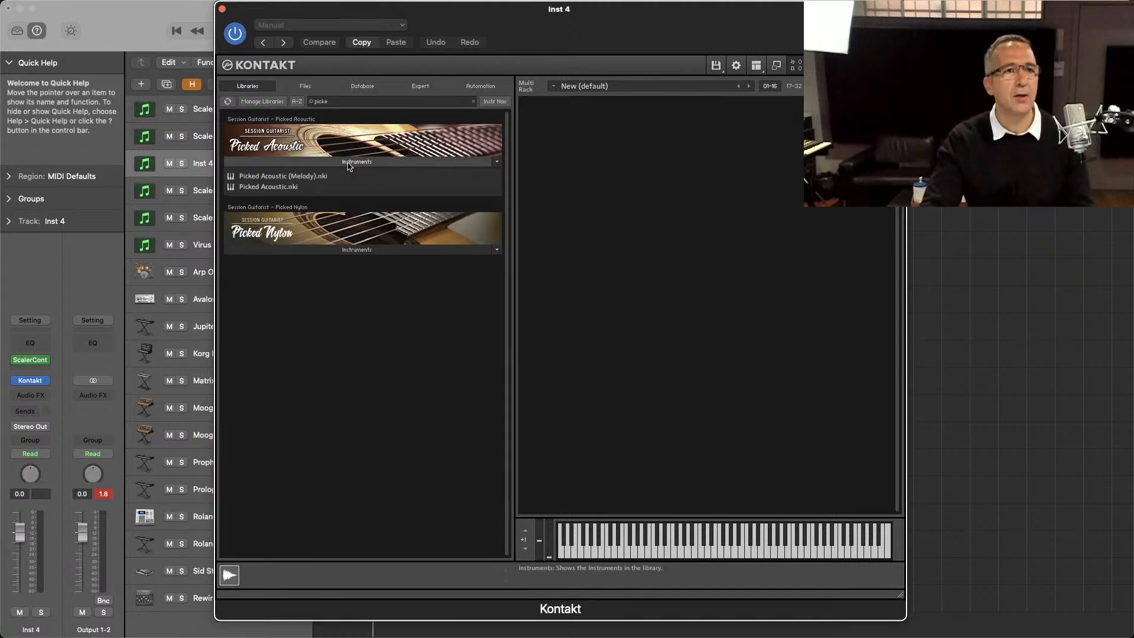
{"action": "double_click", "coordinate": [284, 187]}
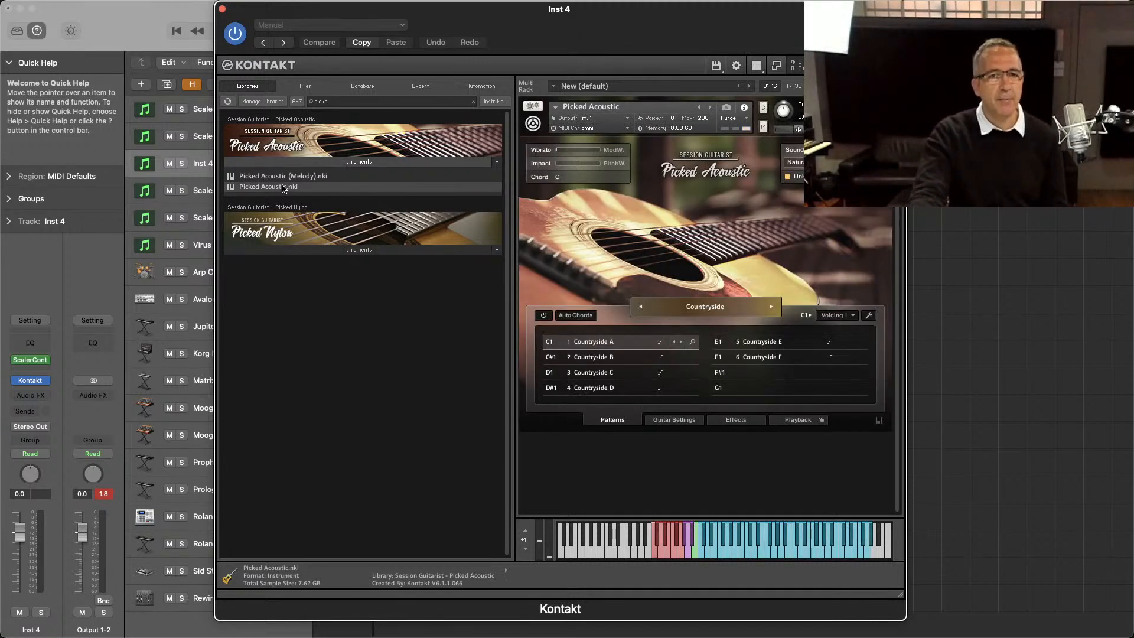
Step: Reopen the ScalerControl 2 and Kontakt windows from the Inst 4 channel strip and arrange them so both are visible
{"action": "left_click", "coordinate": [28, 360]}
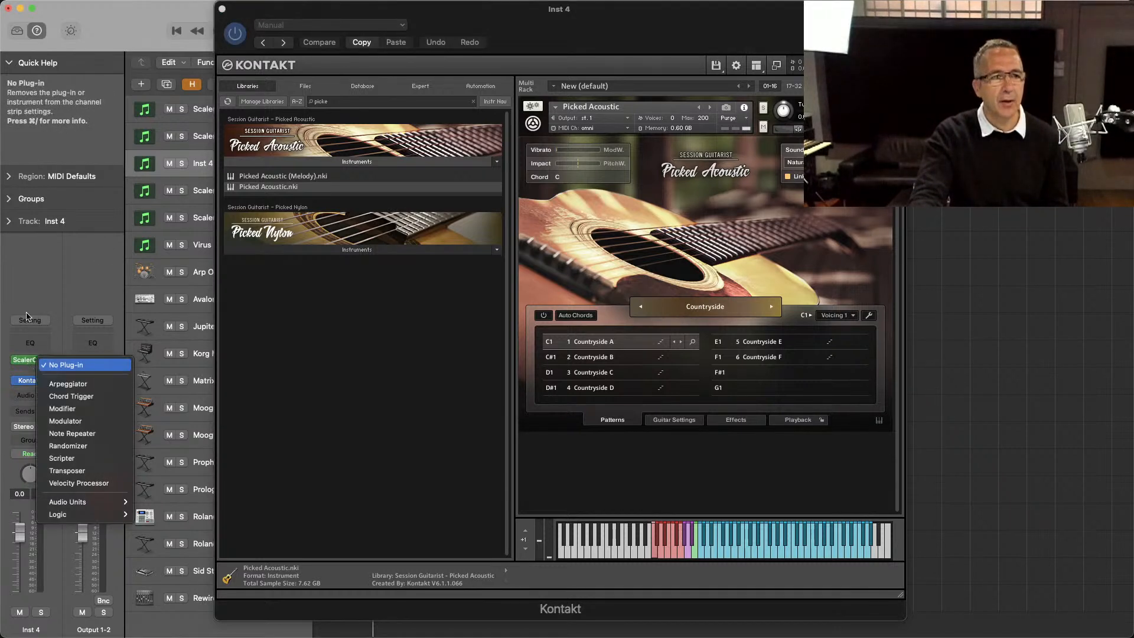
{"action": "left_click", "coordinate": [26, 317]}
{"action": "left_click", "coordinate": [30, 360]}
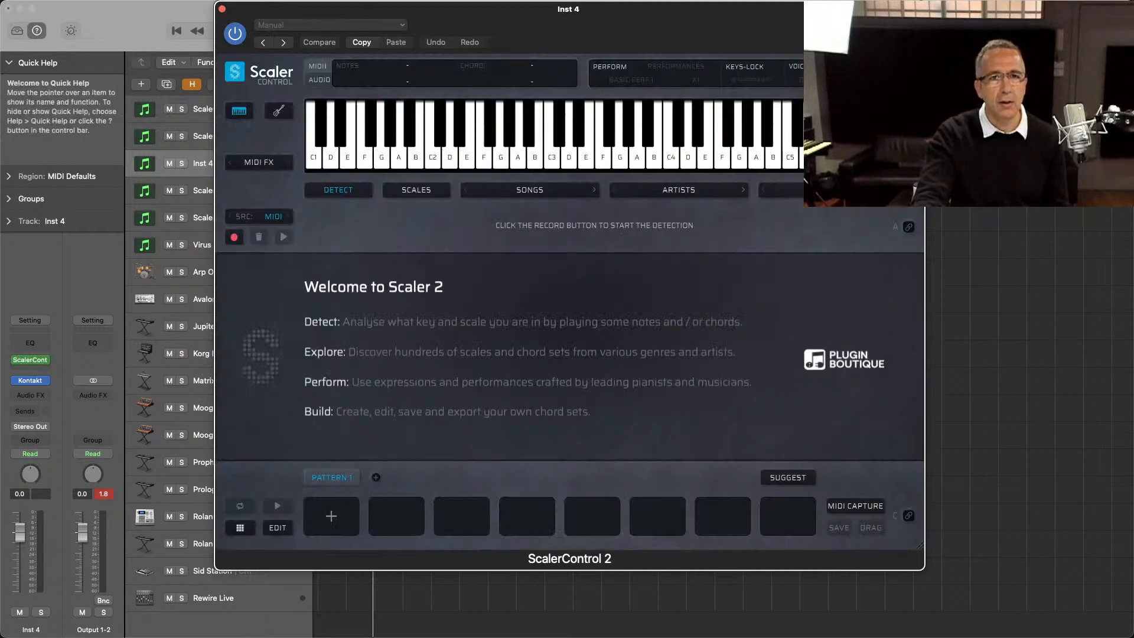
{"action": "left_click_drag", "start_coordinate": [878, 15], "coordinate": [908, 14]}
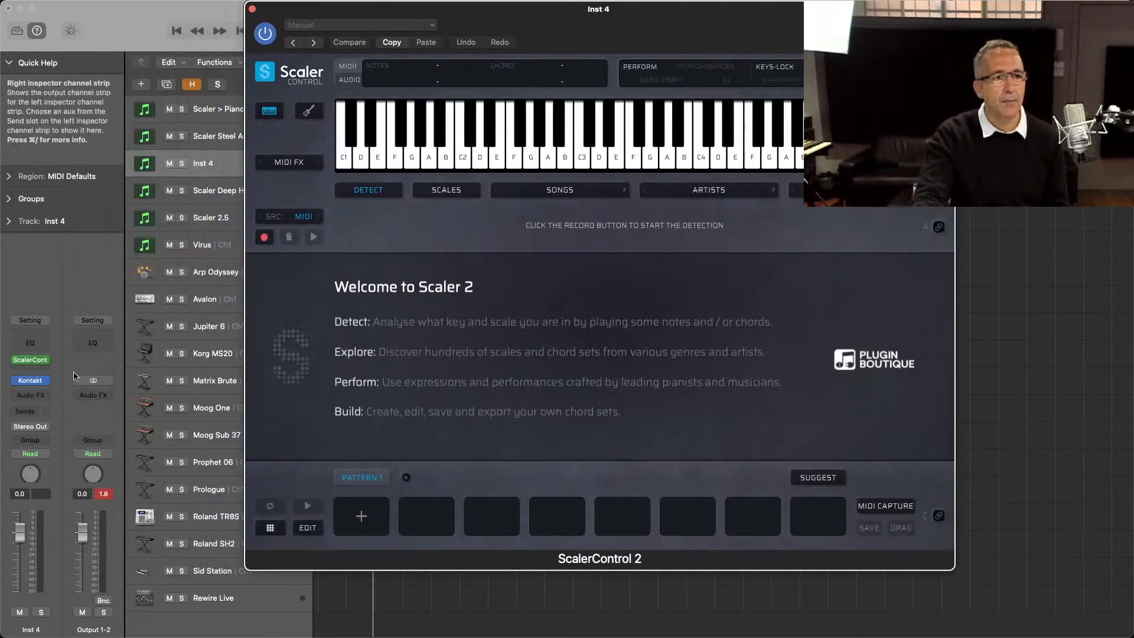
{"action": "left_click", "coordinate": [31, 382]}
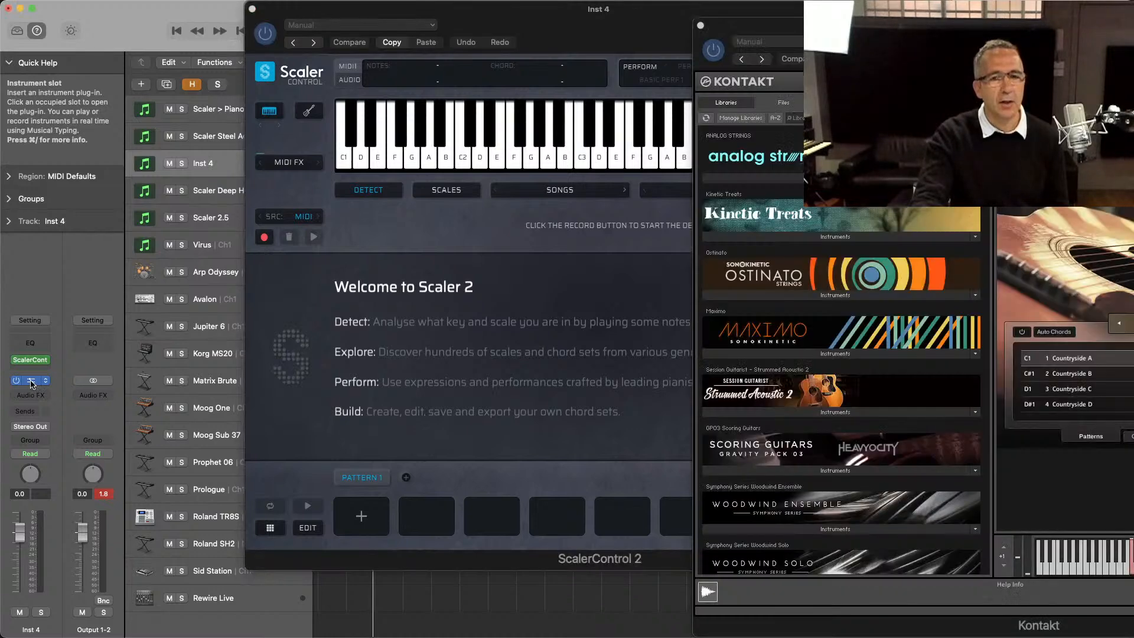
{"action": "left_click_drag", "start_coordinate": [792, 27], "coordinate": [529, 22]}
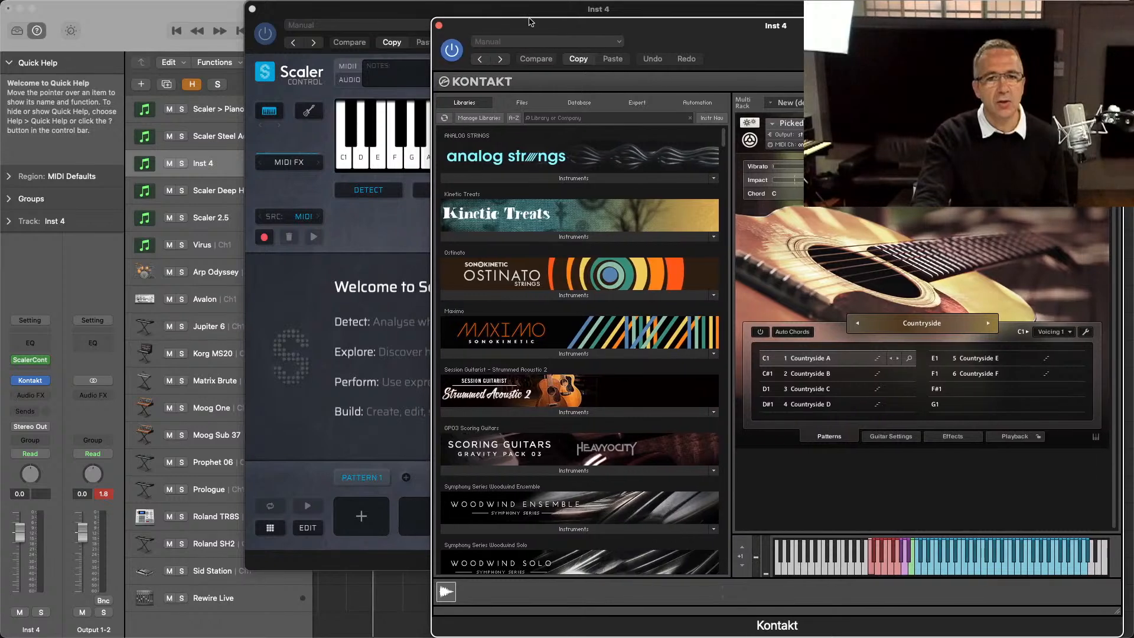
{"action": "left_click_drag", "start_coordinate": [425, 12], "coordinate": [250, 12]}
Step: Load the Pop Ballad 1 song chord set in ScalerControl 2 and enable MIDI binding for section A
{"action": "left_click", "coordinate": [351, 190]}
{"action": "mouse_move", "coordinate": [350, 188]}
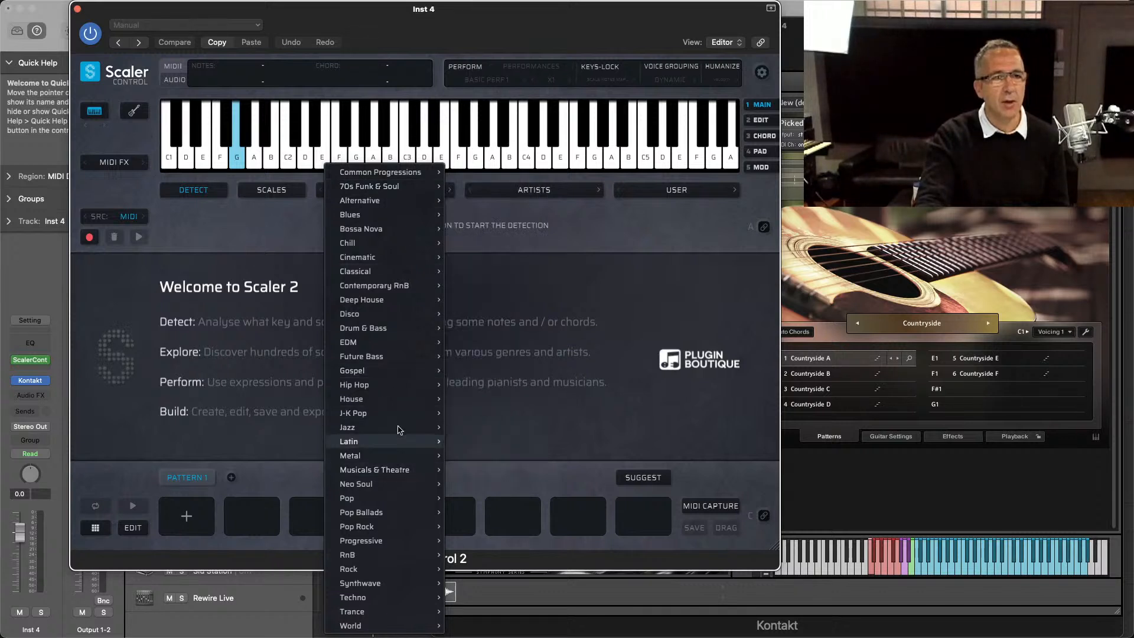
{"action": "mouse_move", "coordinate": [403, 334]}
{"action": "mouse_move", "coordinate": [423, 512]}
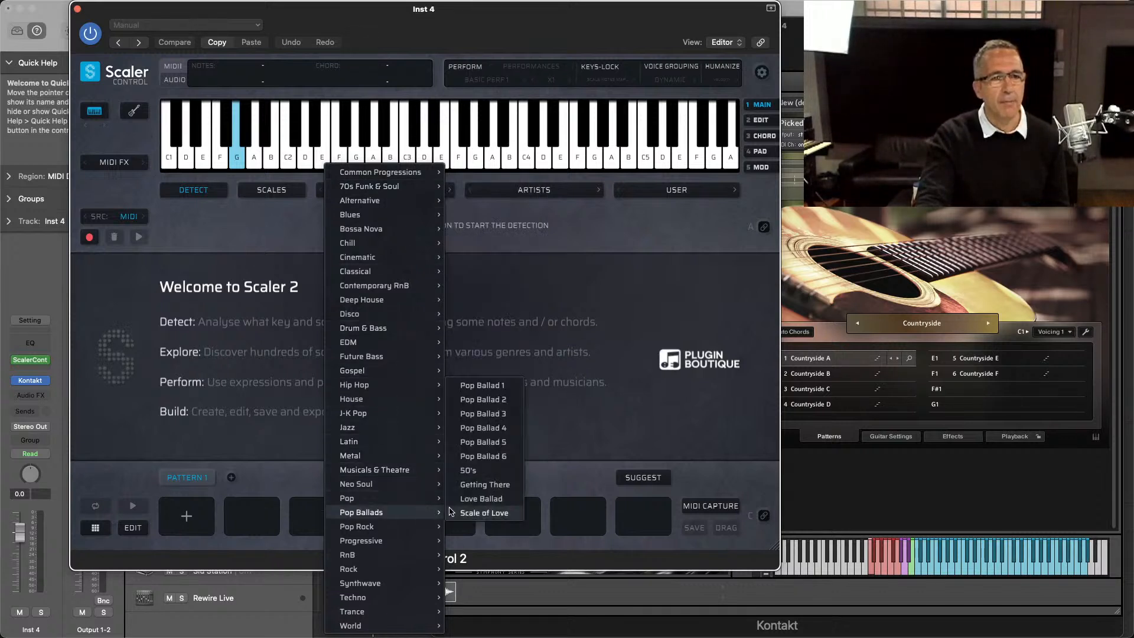
{"action": "left_click", "coordinate": [482, 385]}
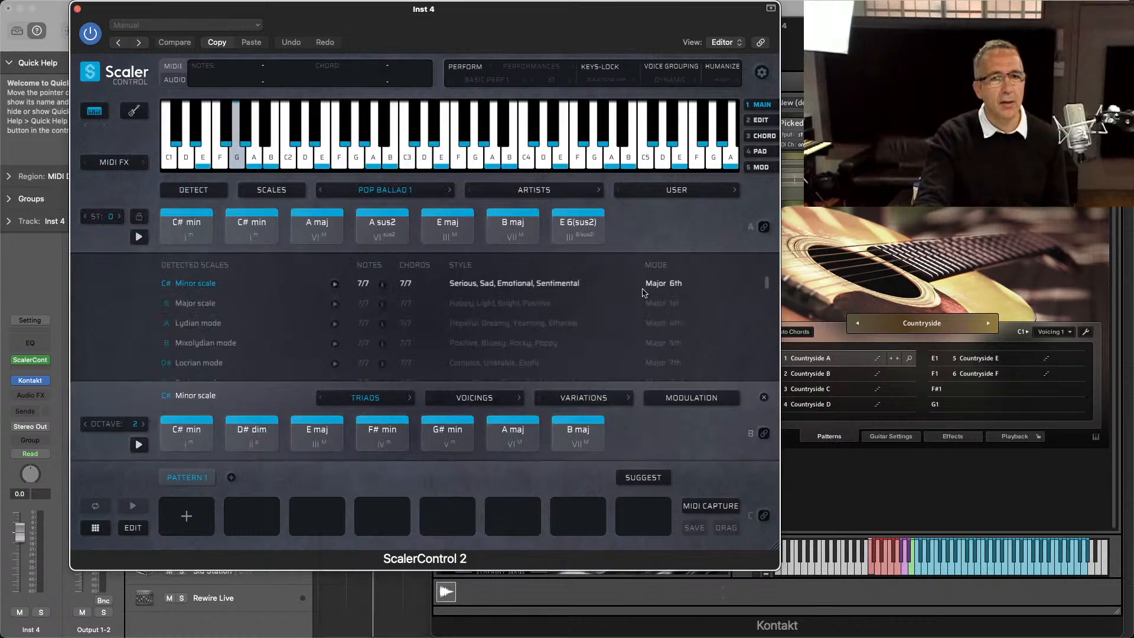
{"action": "left_click", "coordinate": [763, 227]}
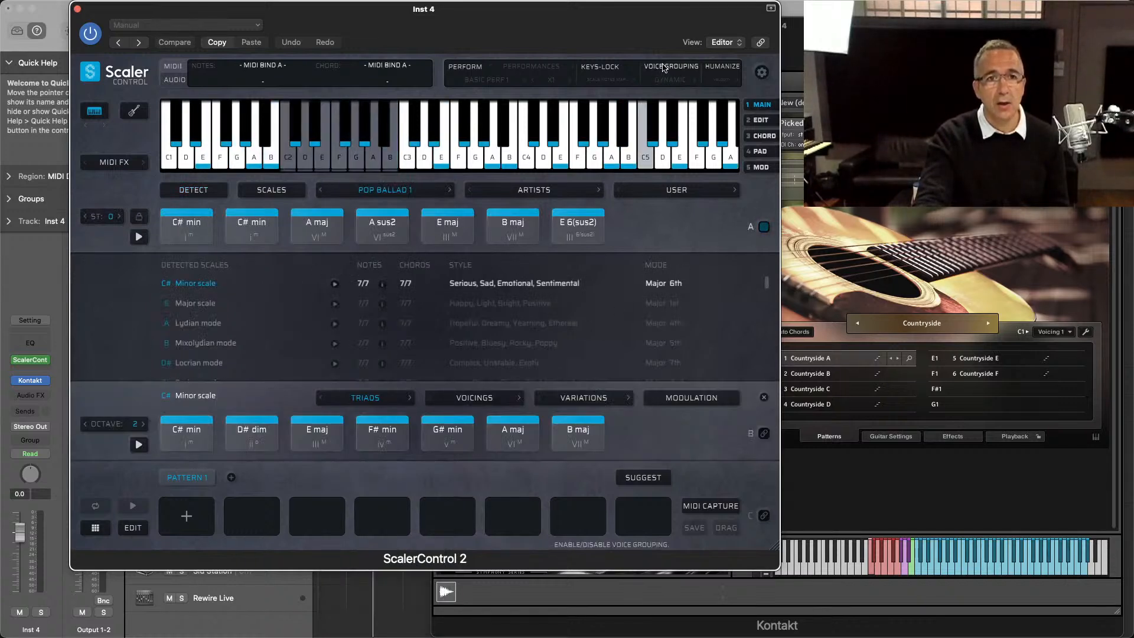
Step: Enable Voice Grouping with the Guitar Voicing profile and switch the song chord set to Pop Ballad 2
{"action": "left_click", "coordinate": [664, 68]}
{"action": "left_click", "coordinate": [666, 81]}
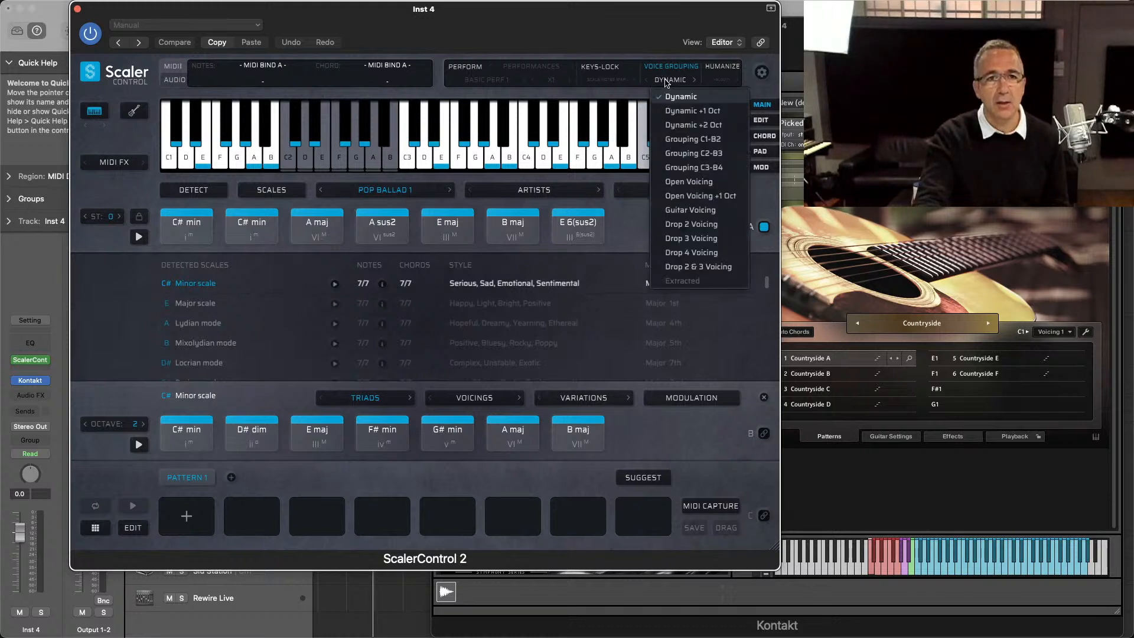
{"action": "left_click", "coordinate": [696, 211]}
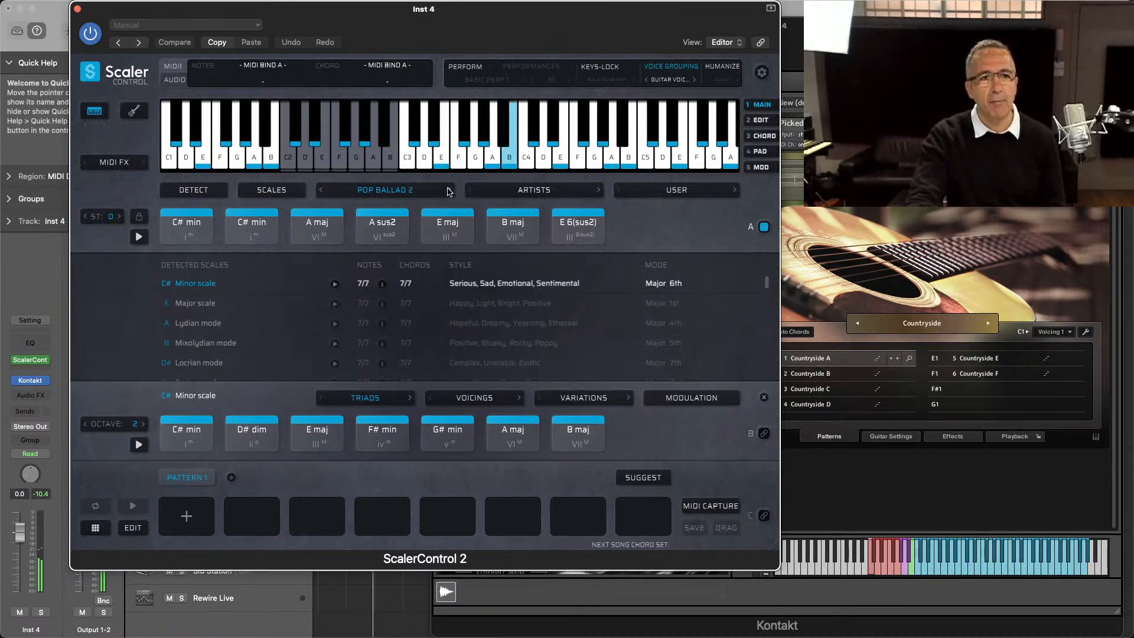
{"action": "left_click", "coordinate": [448, 192]}
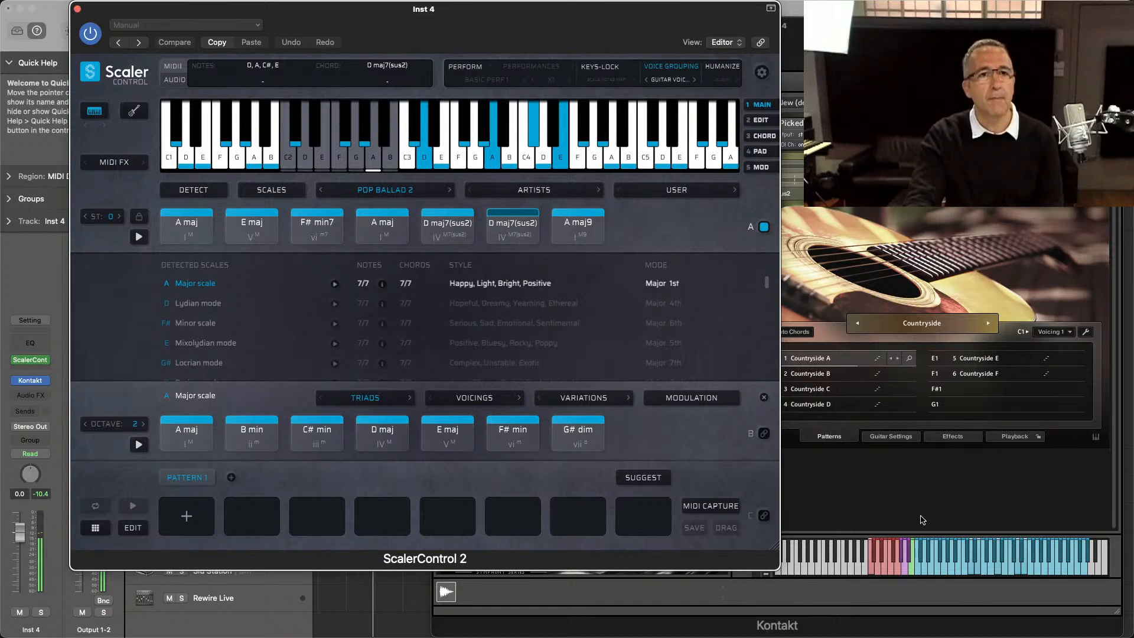
Step: Try the Drop 2 and Drop 3 voicing profiles, set Drop 4 Voicing, and bring the Kontakt window to the front
{"action": "left_click", "coordinate": [672, 90]}
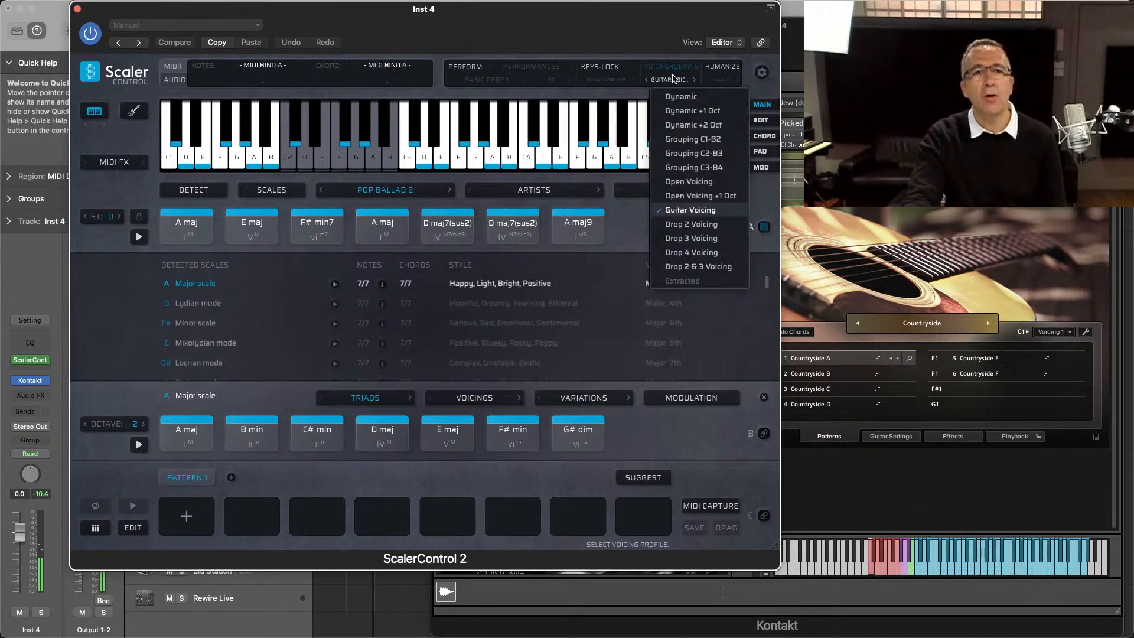
{"action": "left_click", "coordinate": [706, 224]}
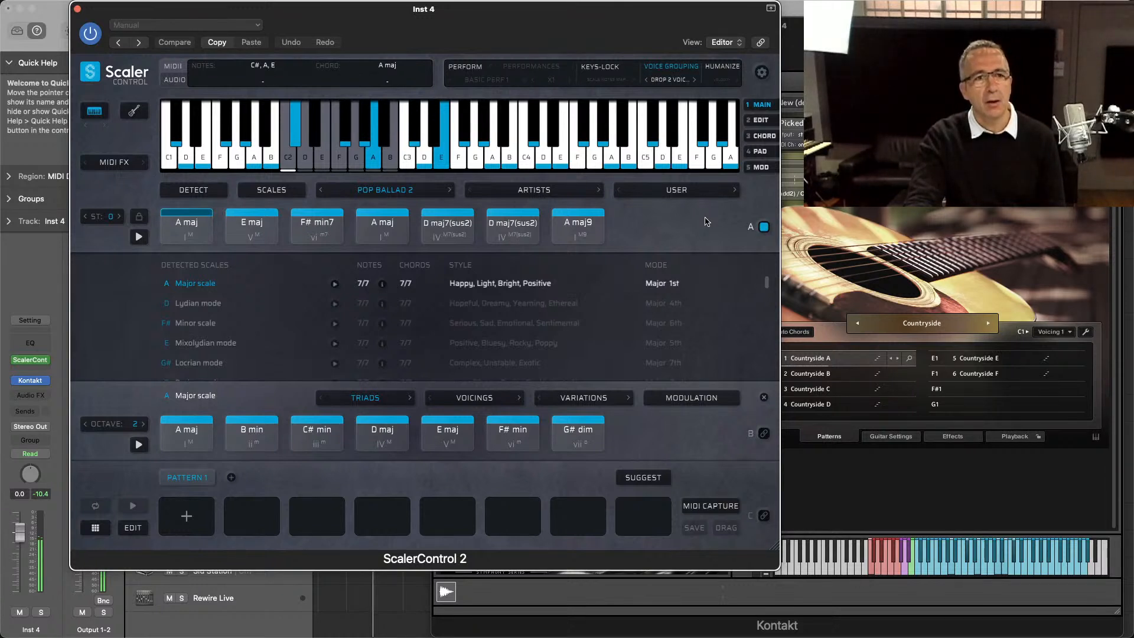
{"action": "left_click", "coordinate": [689, 81]}
{"action": "left_click", "coordinate": [683, 242]}
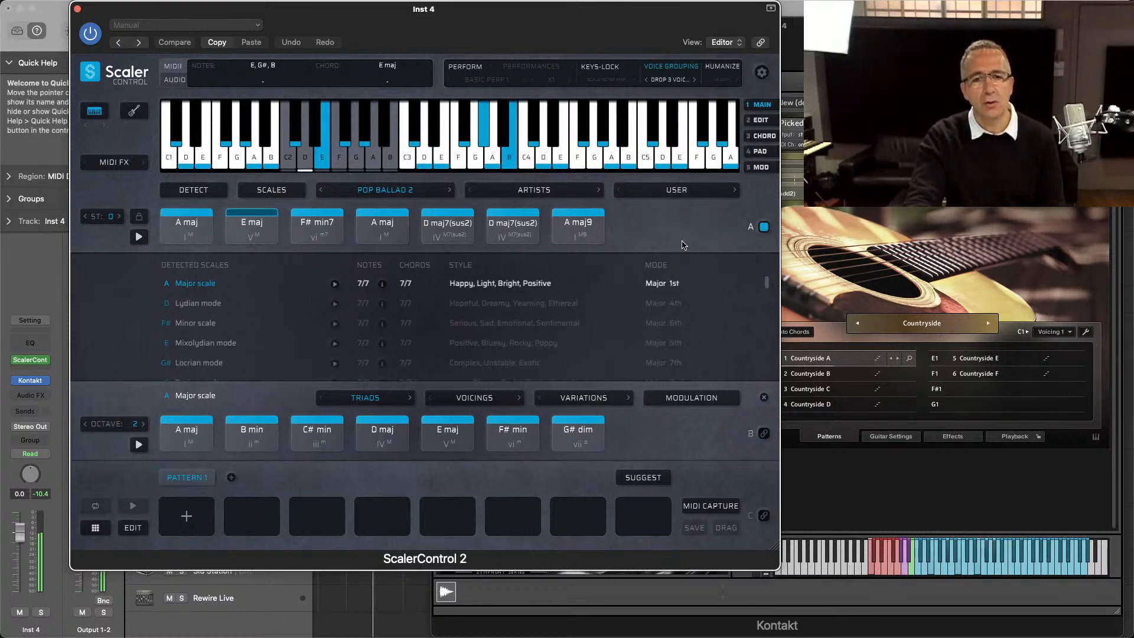
{"action": "left_click", "coordinate": [688, 84]}
{"action": "left_click", "coordinate": [690, 251]}
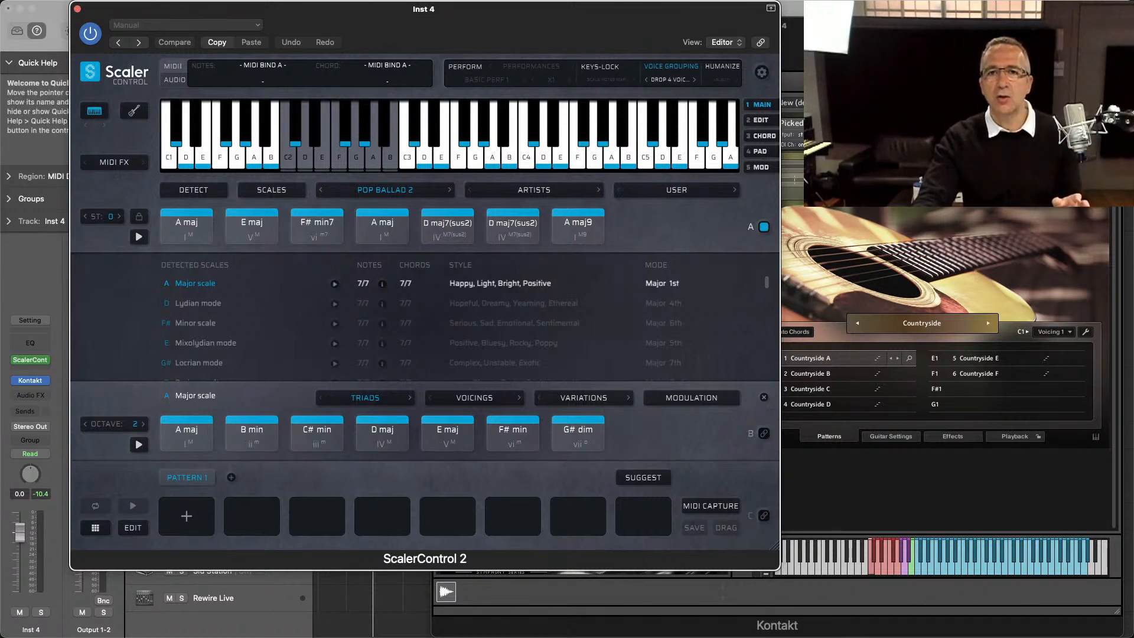
{"action": "left_click", "coordinate": [850, 35]}
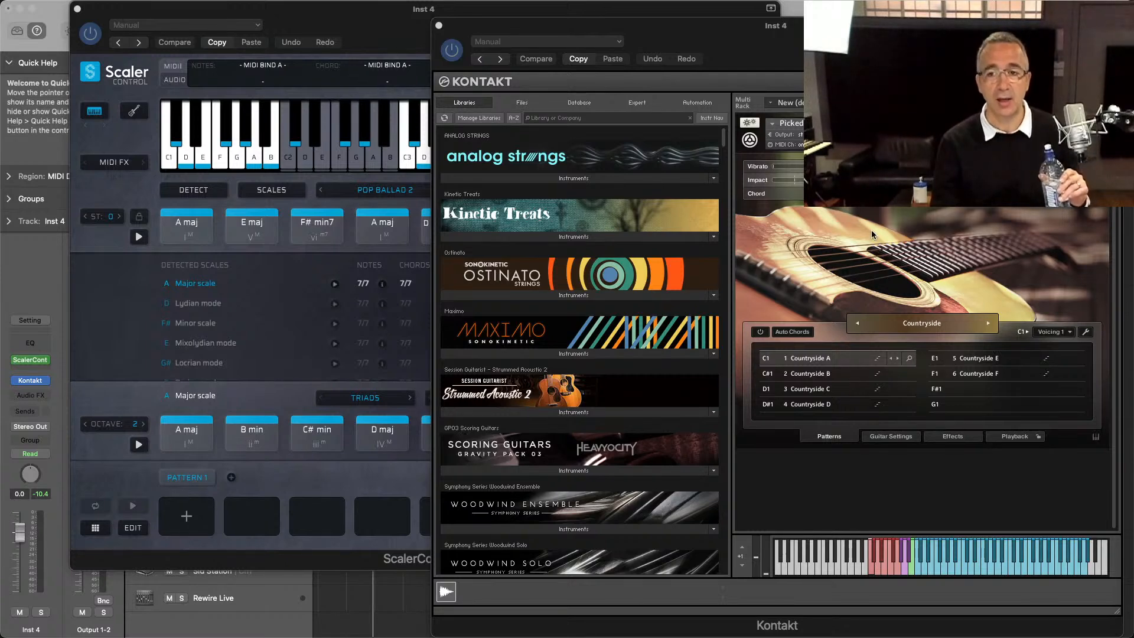
Step: Bring the ScalerControl 2 window forward and add all the Pop Ballad 2 chords to Pattern 1
{"action": "left_click", "coordinate": [366, 27]}
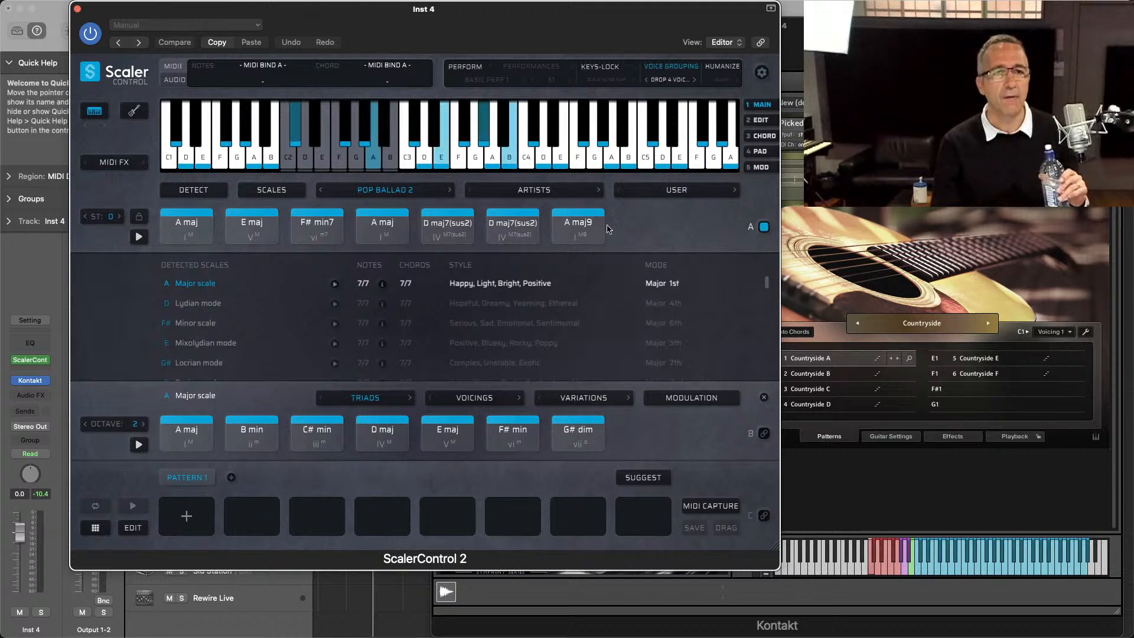
{"action": "left_click_drag", "start_coordinate": [632, 231], "coordinate": [111, 254]}
{"action": "left_click", "coordinate": [182, 243]}
{"action": "left_click_drag", "start_coordinate": [182, 243], "coordinate": [183, 520]}
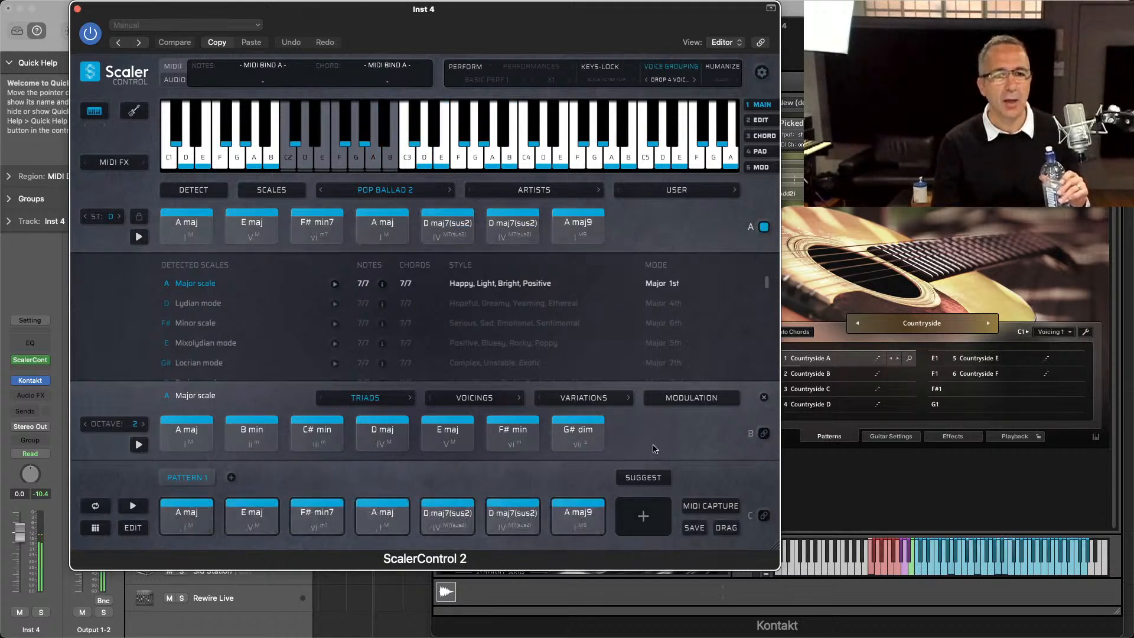
Step: Show the note velocities of the first pattern chord, clear its notes, and return to the Main page
{"action": "left_click", "coordinate": [760, 119]}
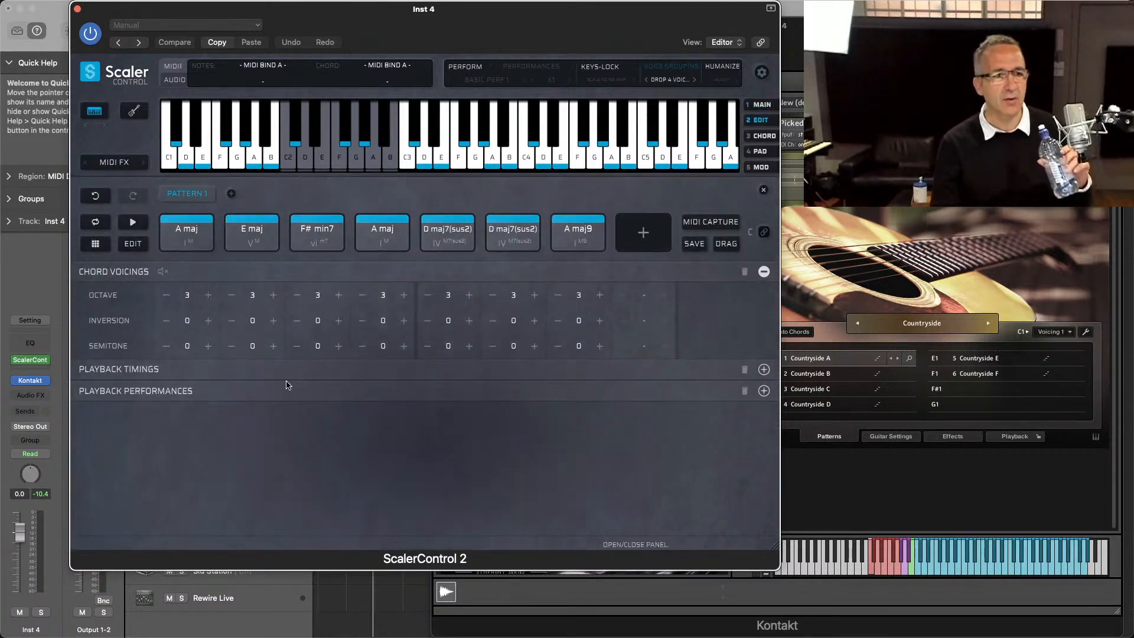
{"action": "left_click", "coordinate": [763, 136]}
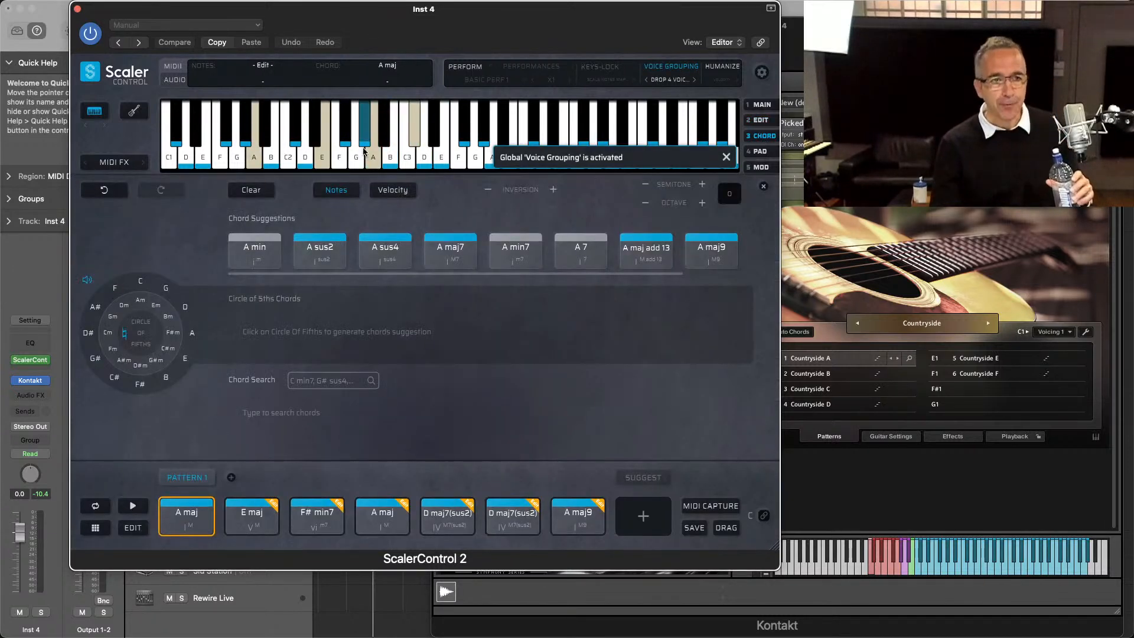
{"action": "left_click", "coordinate": [393, 190]}
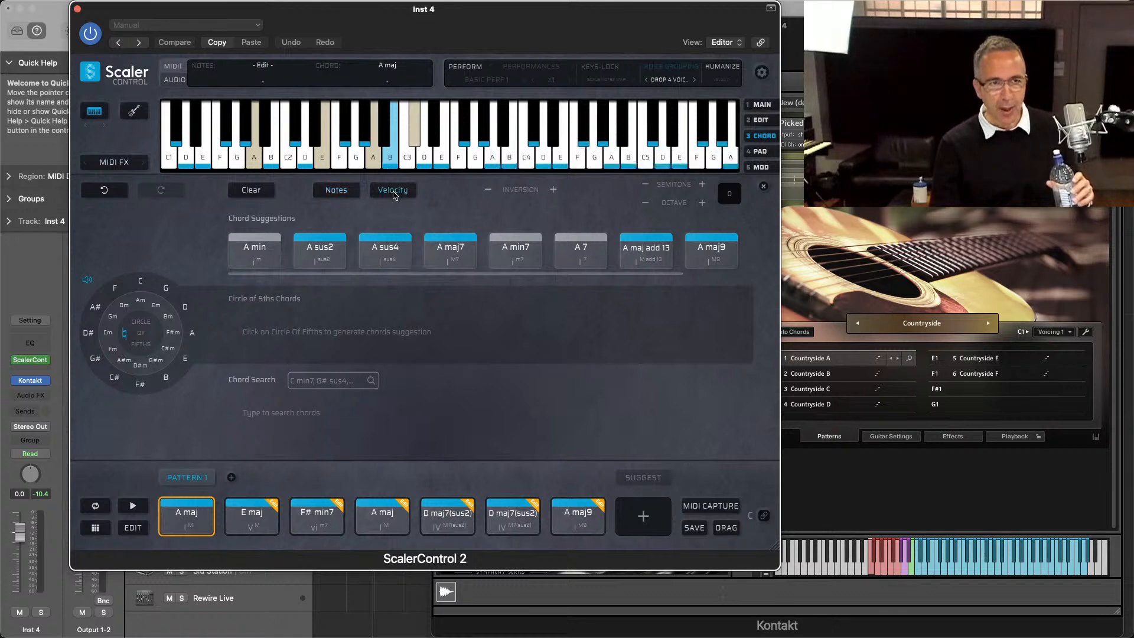
{"action": "left_click", "coordinate": [375, 154]}
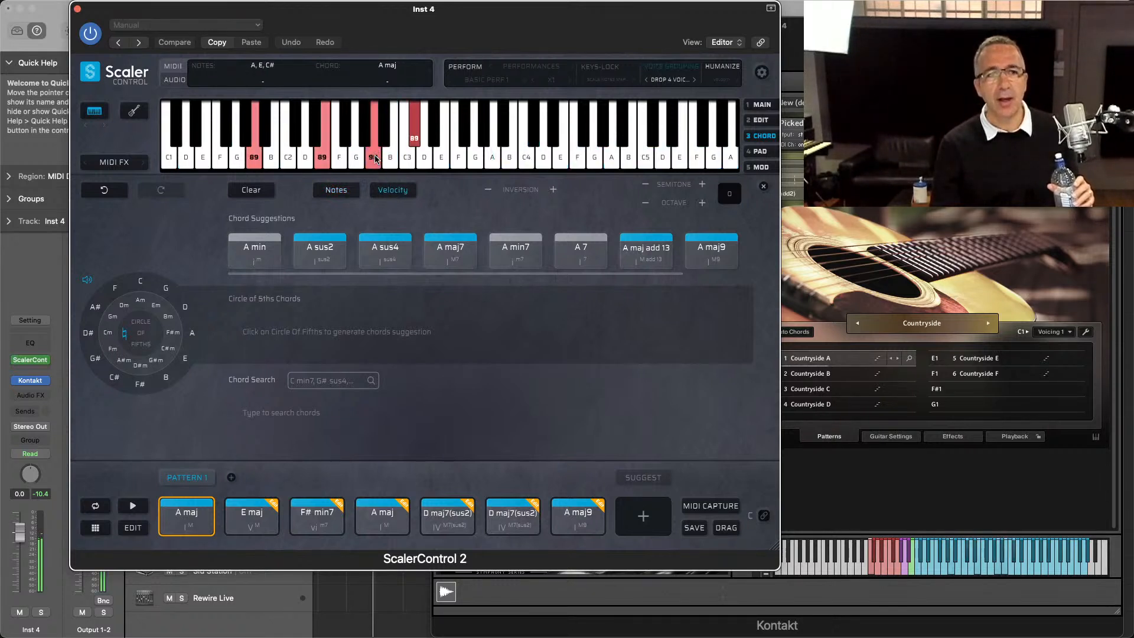
{"action": "left_click", "coordinate": [262, 190]}
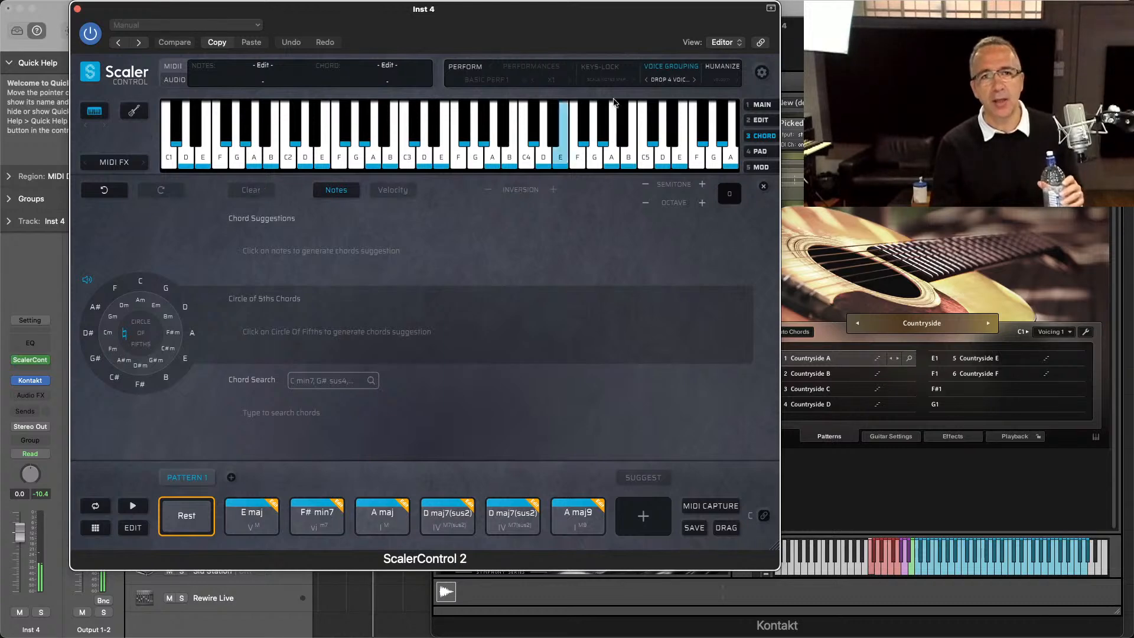
{"action": "left_click", "coordinate": [761, 105]}
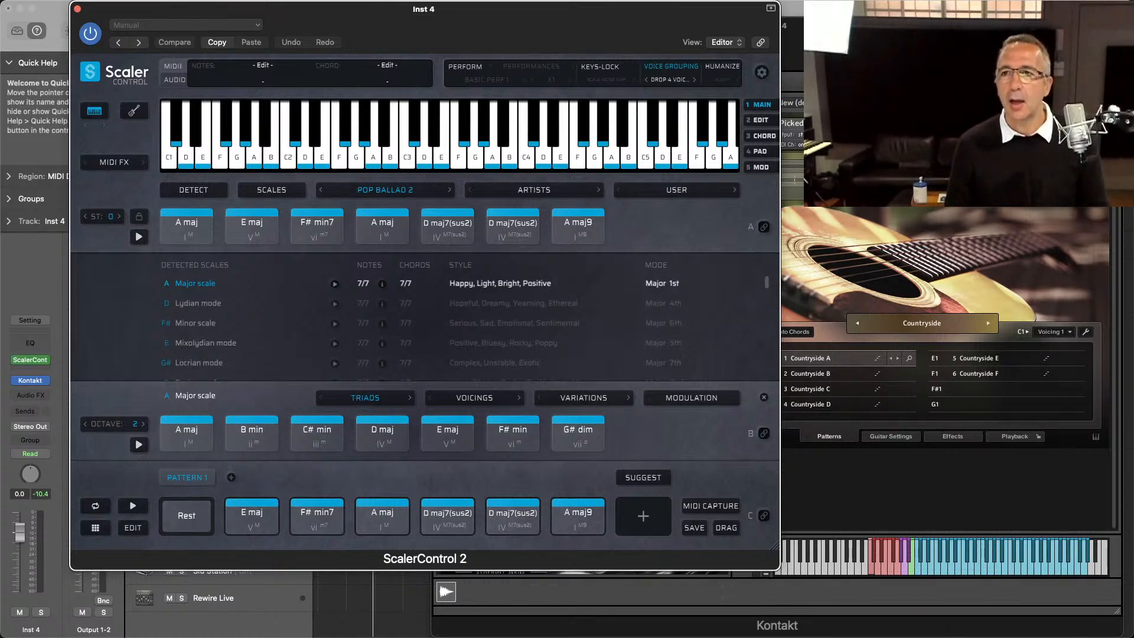
Step: Close the Kontakt and ScalerControl 2 windows
{"action": "key", "text": "super+Tab"}
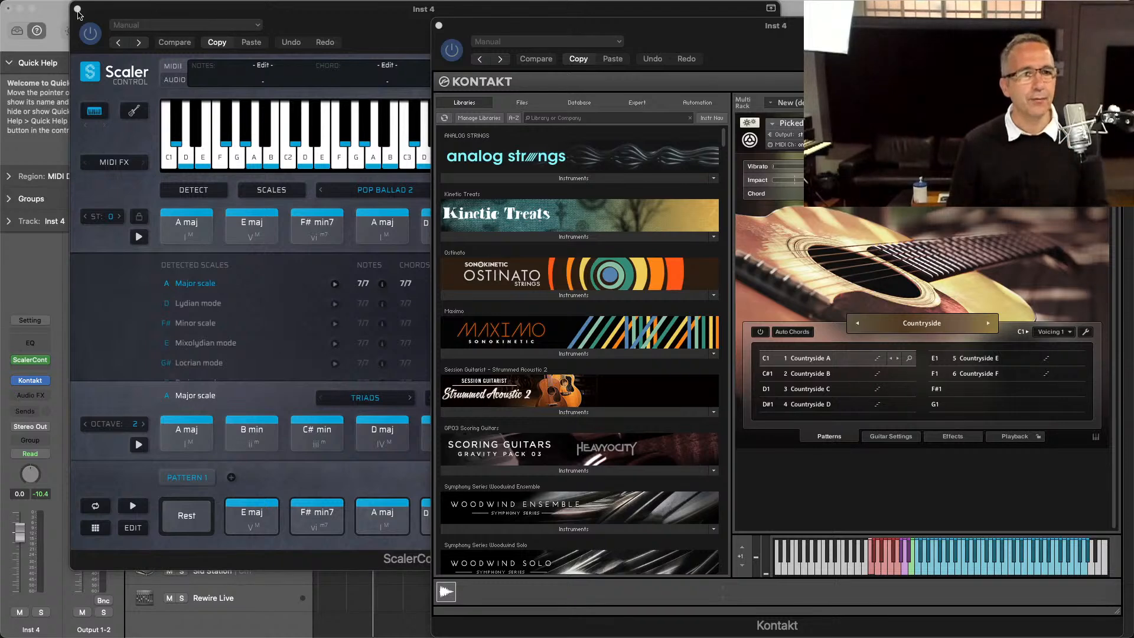
{"action": "left_click", "coordinate": [439, 26]}
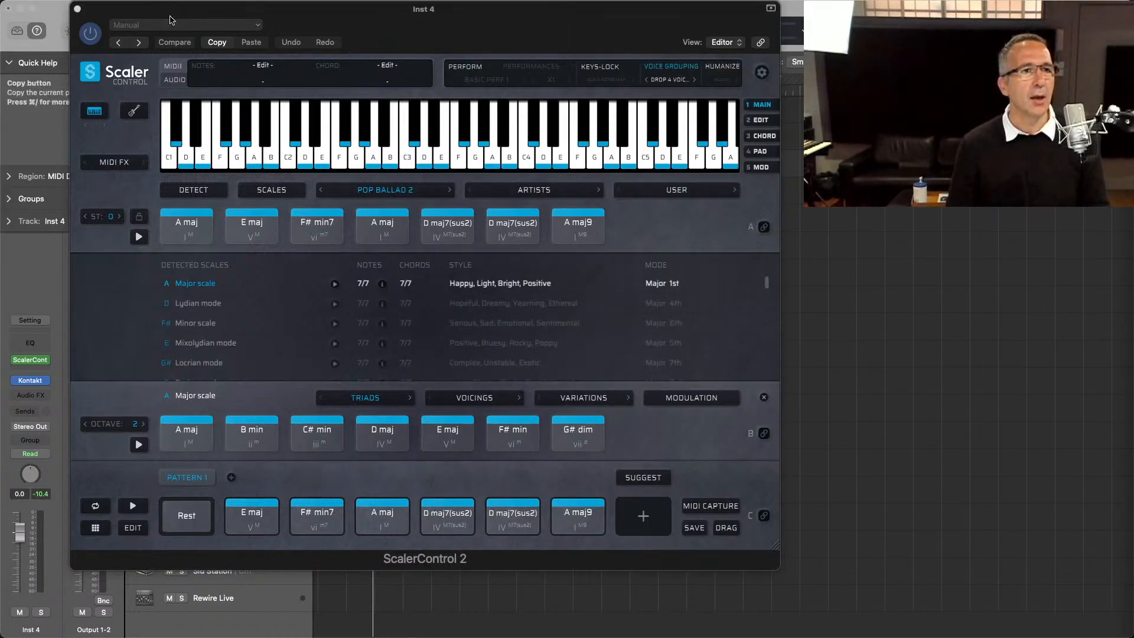
{"action": "left_click", "coordinate": [76, 8]}
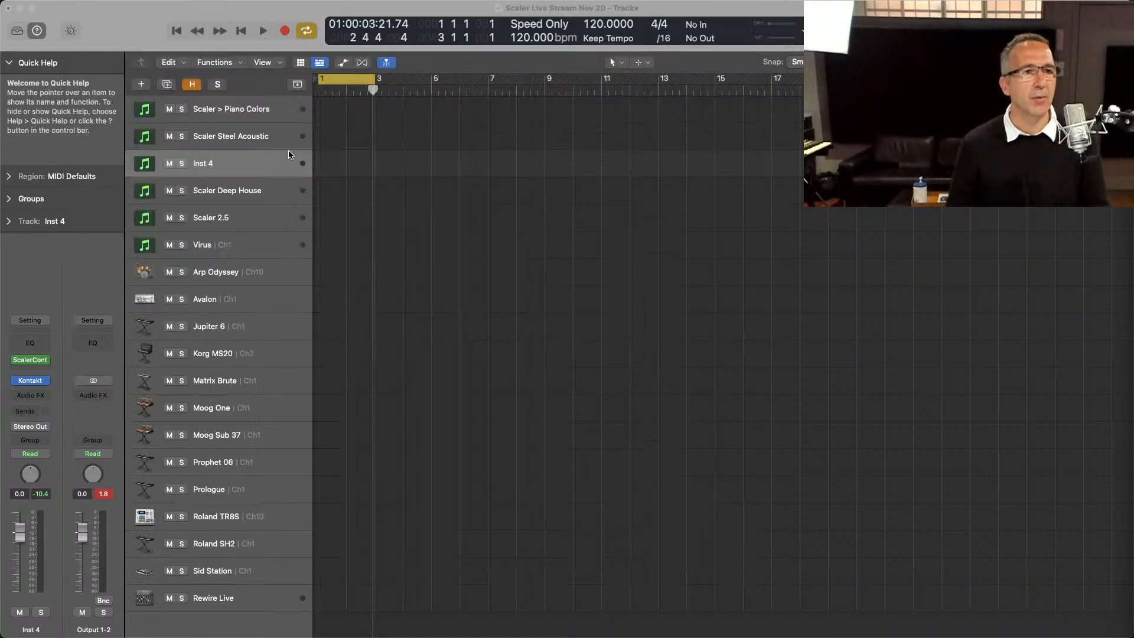
Step: Open Scaler 2 on the Scaler Deep House track and set its sound to Pluckity
{"action": "left_click", "coordinate": [244, 195]}
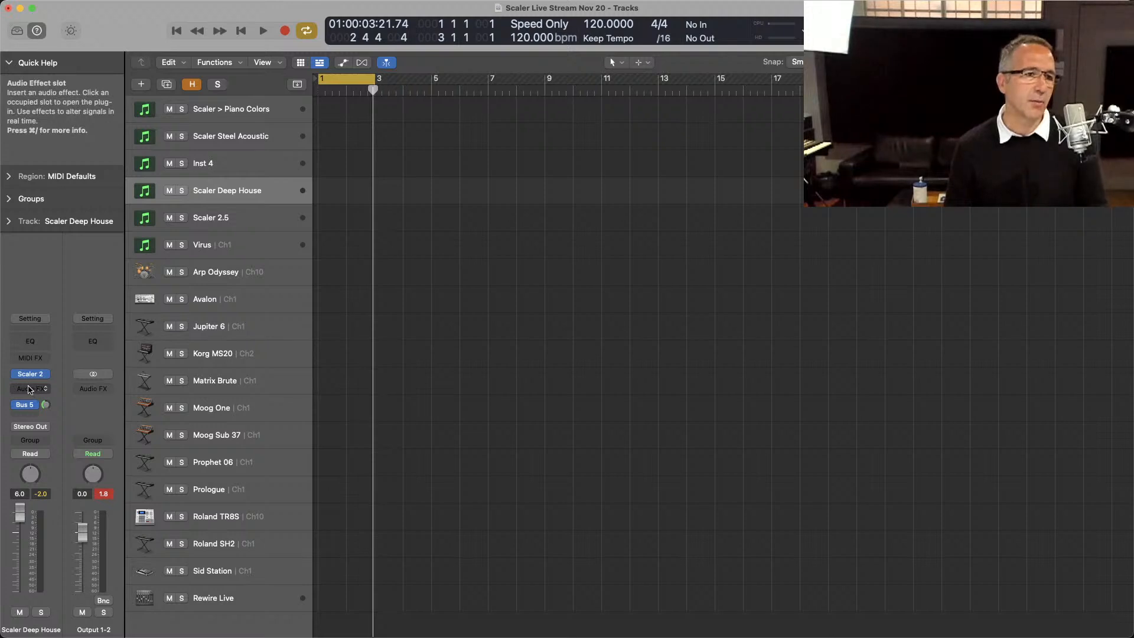
{"action": "left_click", "coordinate": [30, 375]}
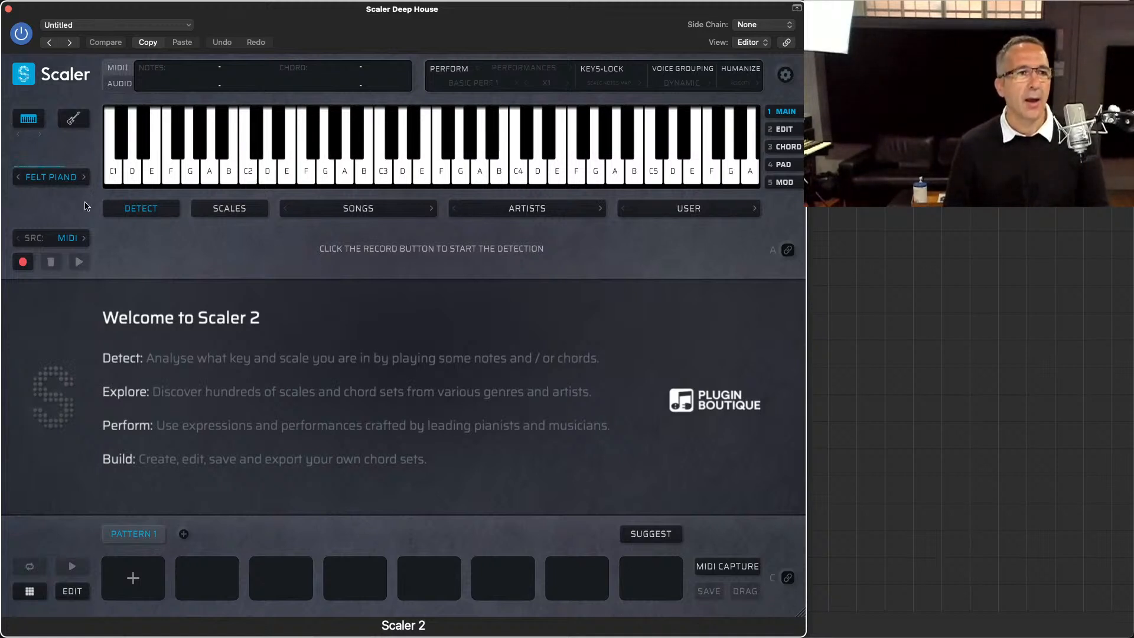
{"action": "left_click", "coordinate": [70, 180]}
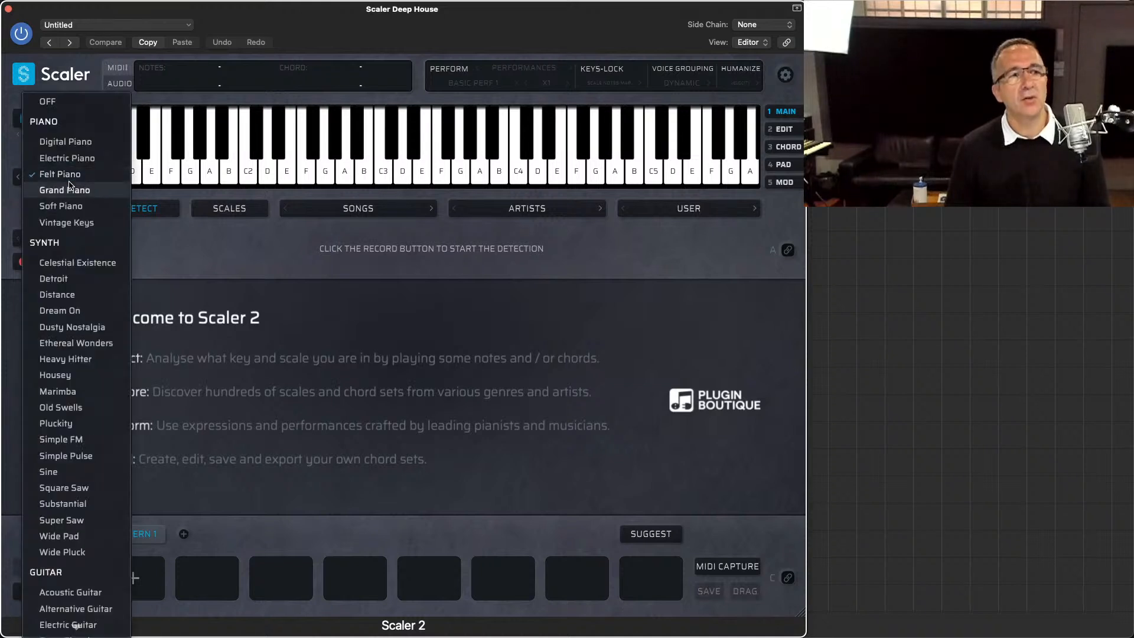
{"action": "left_click", "coordinate": [71, 424]}
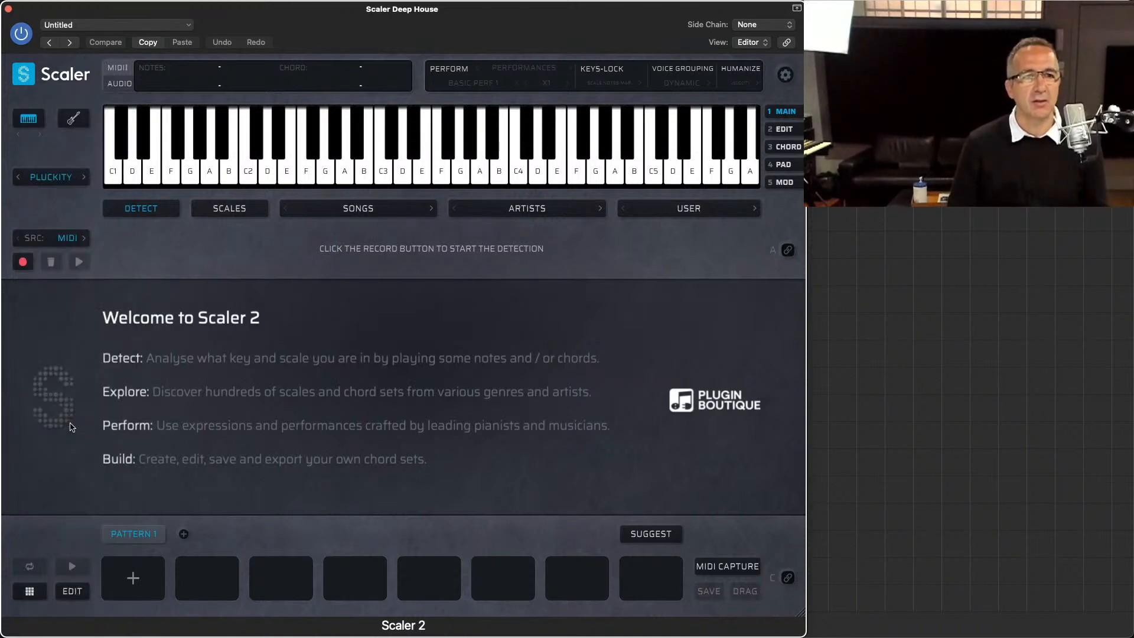
{"action": "key", "text": "super+Tab"}
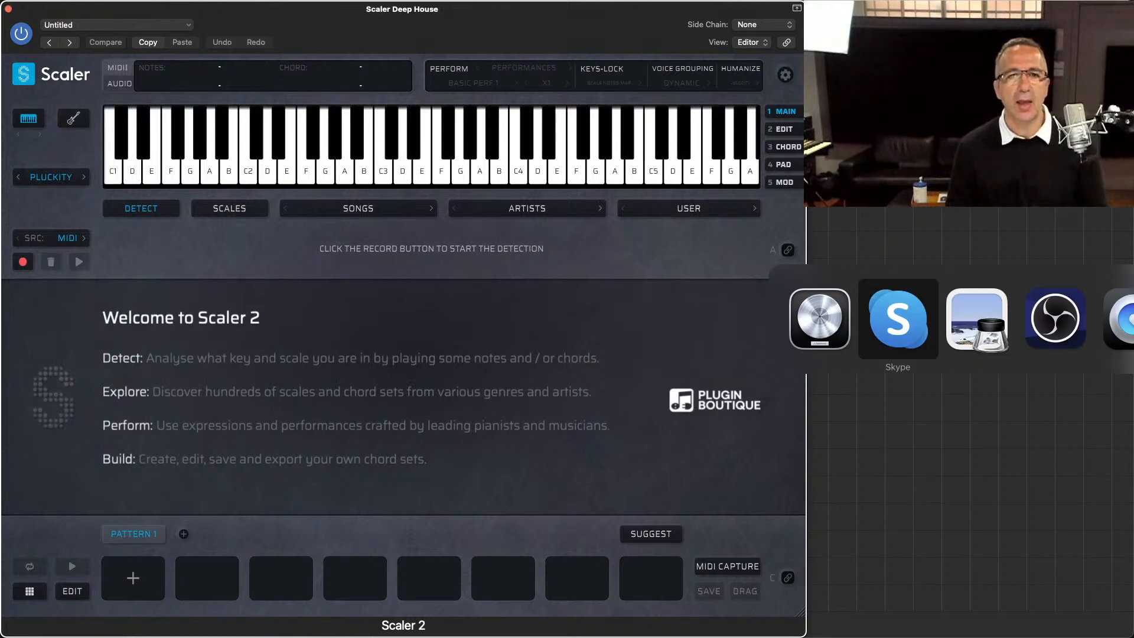
{"action": "key", "text": "super+Tab"}
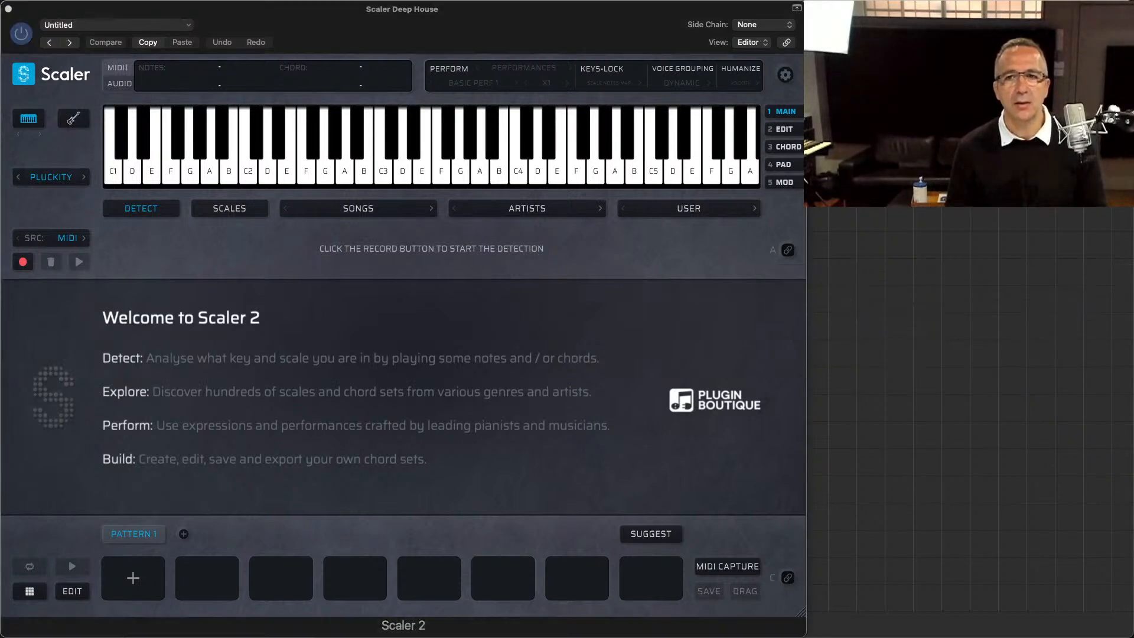
{"action": "key", "text": "super+Tab"}
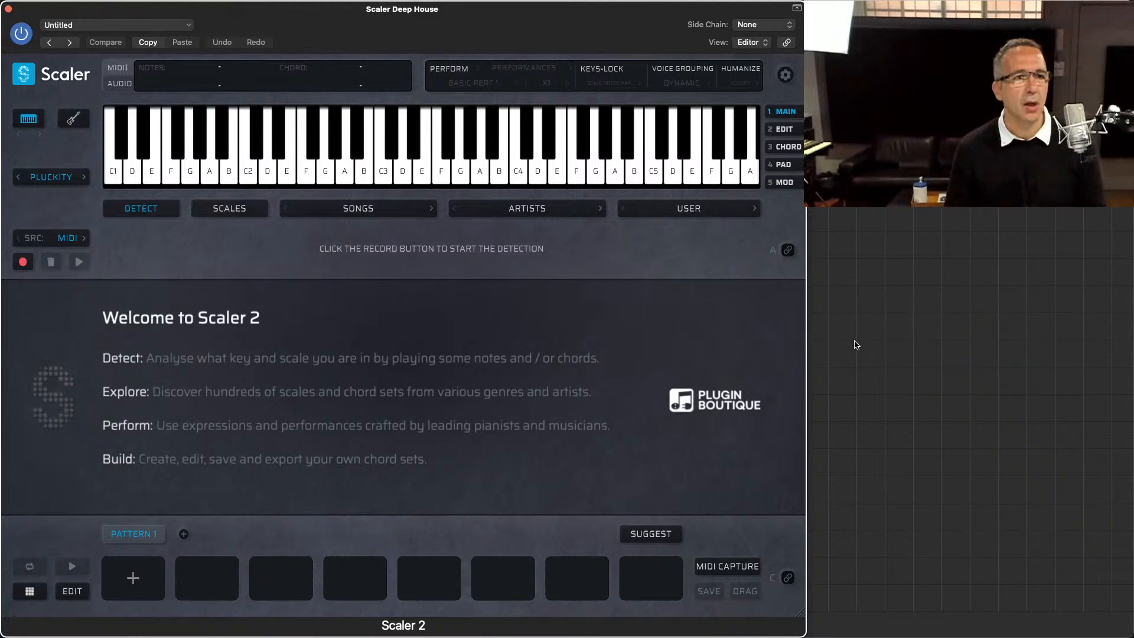
Step: Load the Deep House 7 song chord set and enable MIDI binding for section A
{"action": "left_click", "coordinate": [317, 212]}
{"action": "mouse_move", "coordinate": [346, 260]}
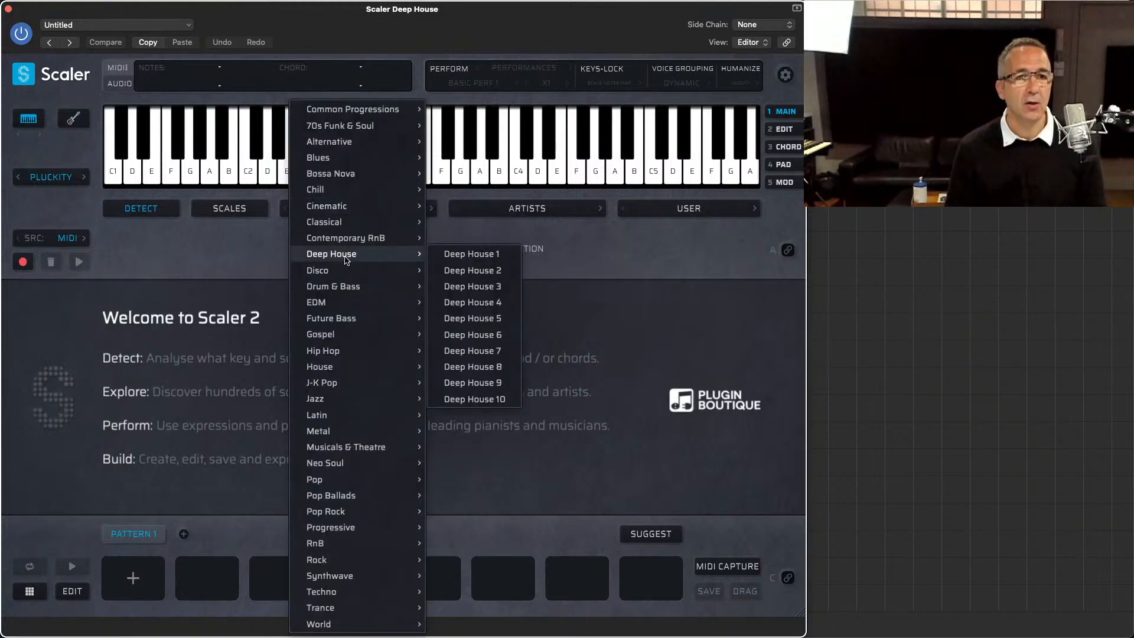
{"action": "left_click", "coordinate": [484, 351]}
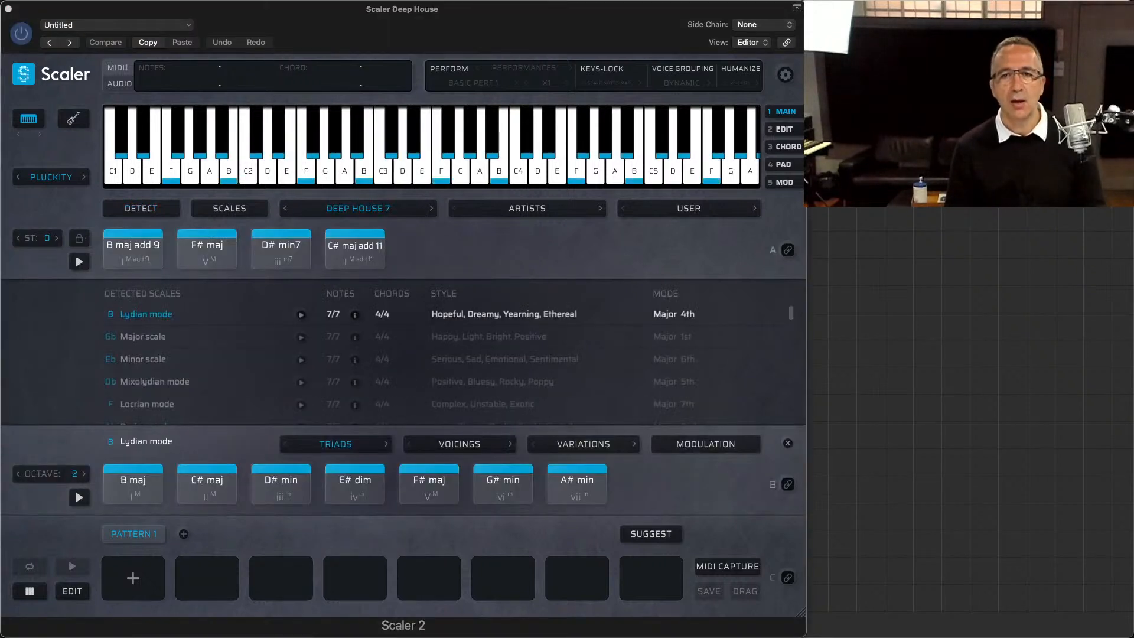
{"action": "left_click", "coordinate": [671, 264]}
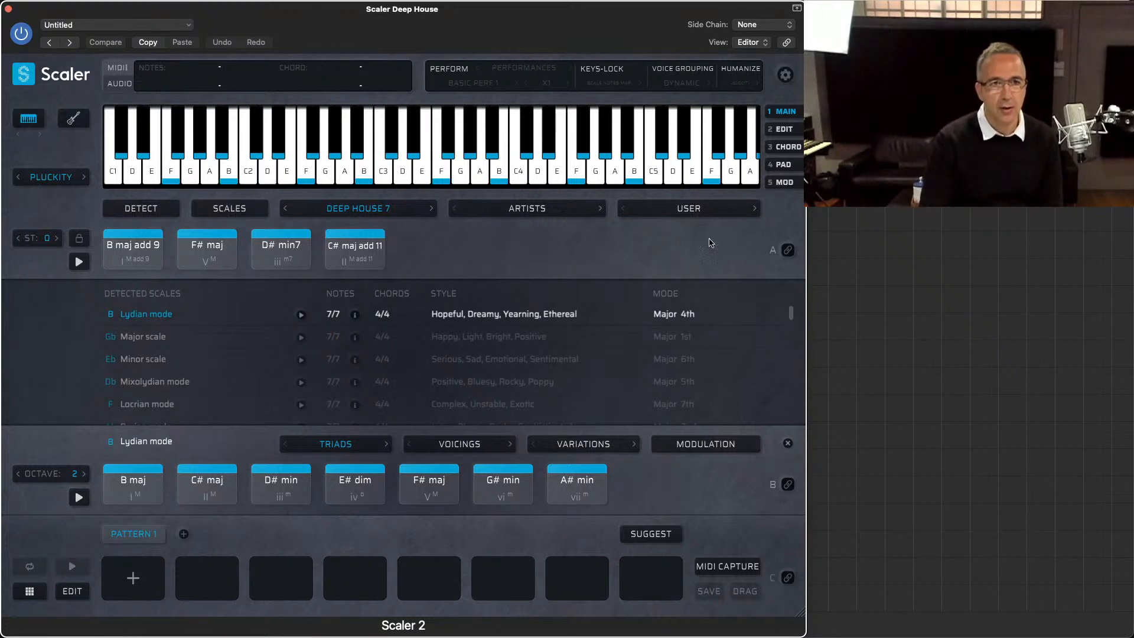
{"action": "left_click", "coordinate": [789, 250]}
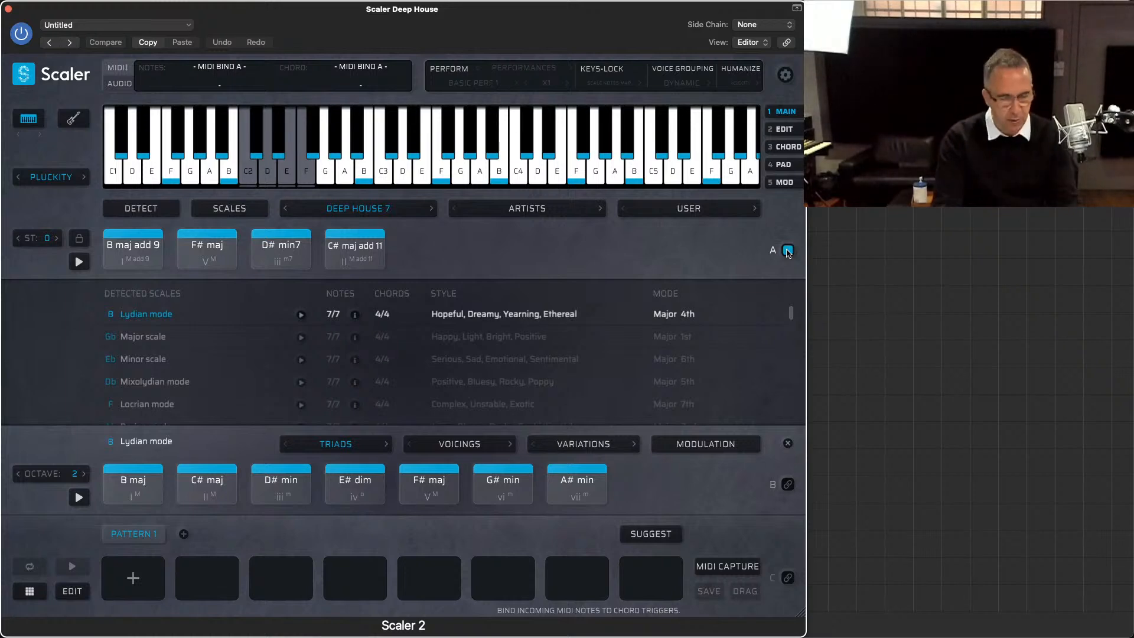
Step: Record a two-bar MIDI part triggering the bound chords on the Scaler Deep House track
{"action": "key", "text": "v"}
{"action": "key", "text": "v"}
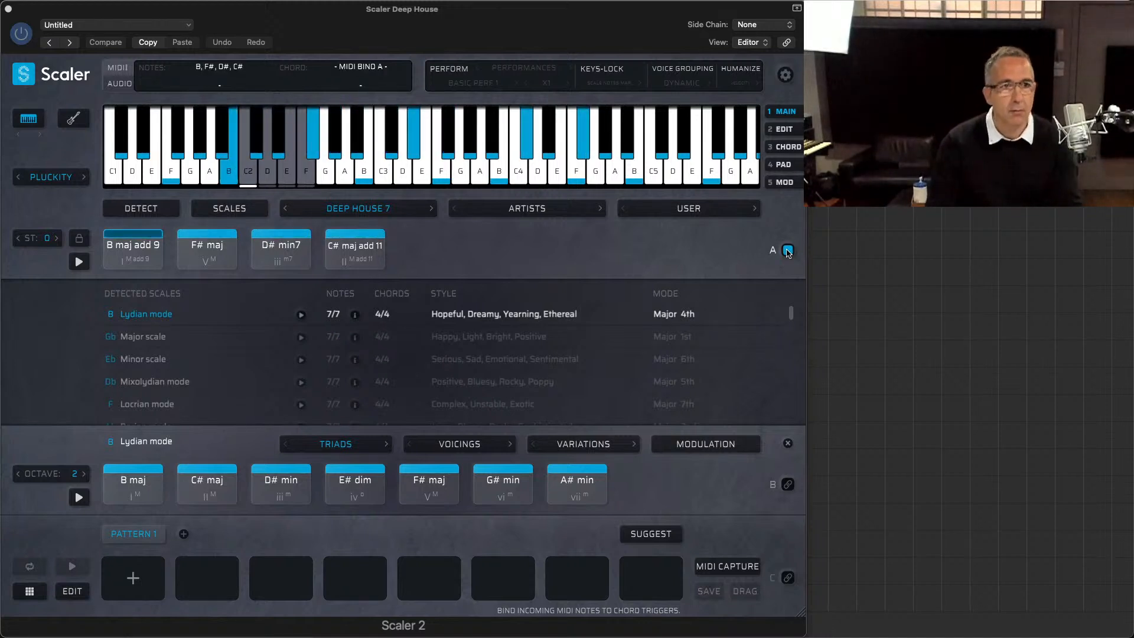
{"action": "left_click", "coordinate": [787, 250]}
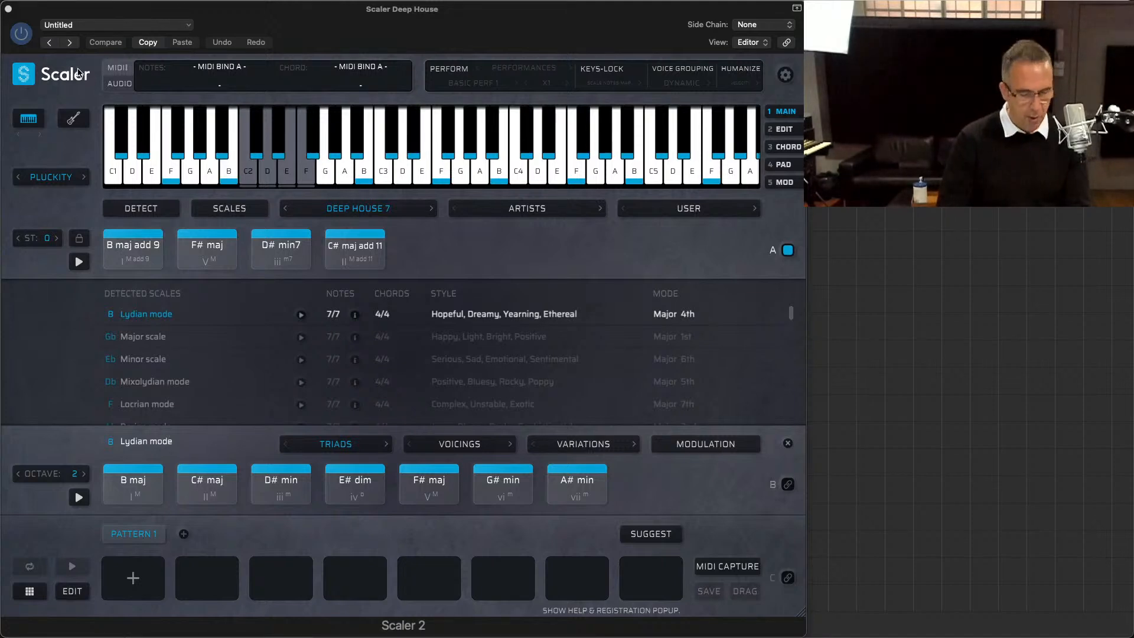
{"action": "key", "text": "v"}
Step: Quantize all notes of the recorded Scaler Deep House region to 1/16 Note and play it back
{"action": "double_click", "coordinate": [358, 195]}
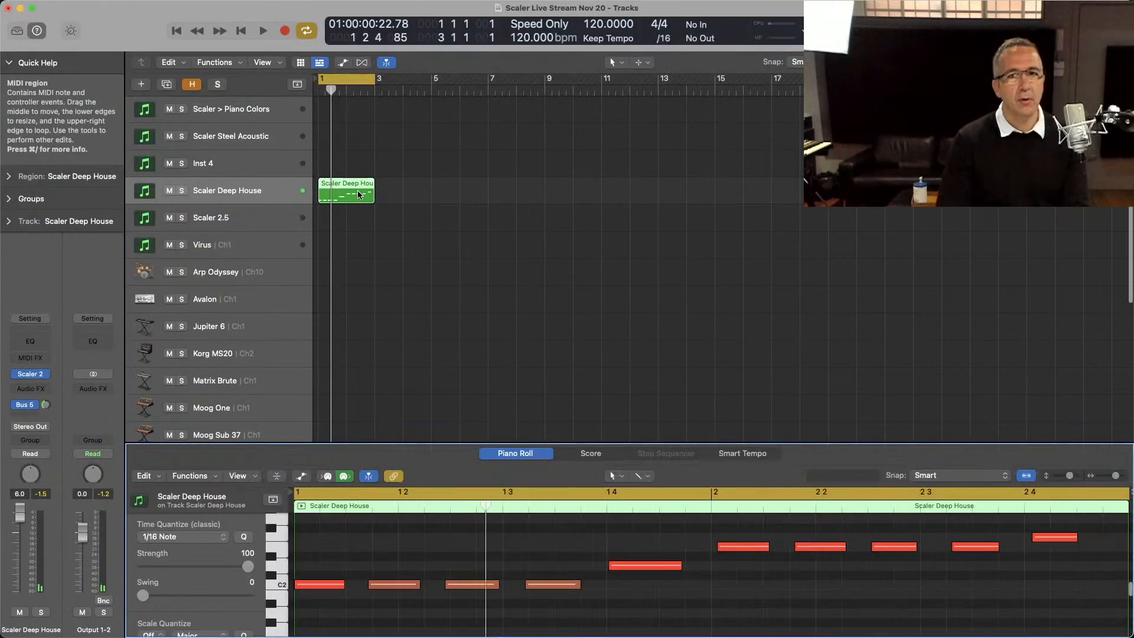
{"action": "key", "text": "super+a"}
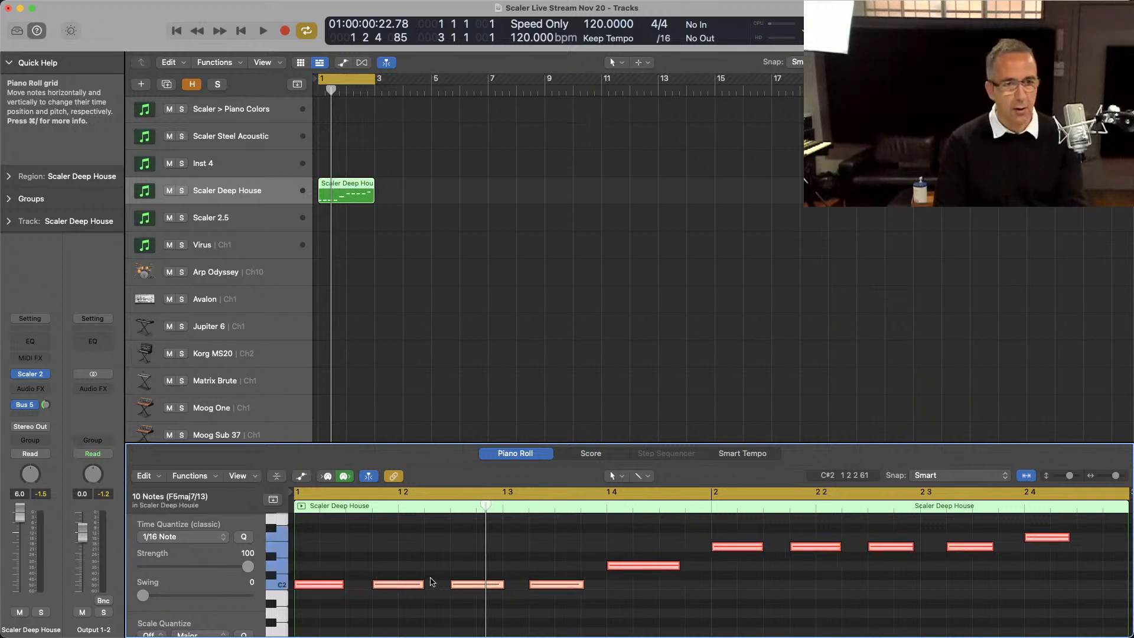
{"action": "key", "text": "space"}
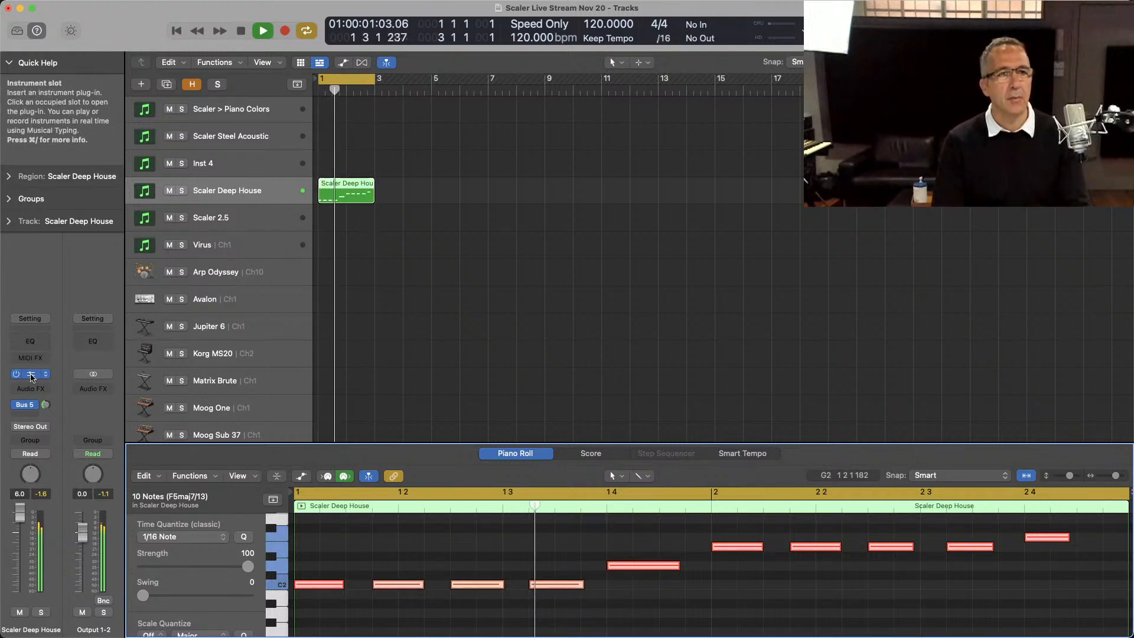
{"action": "key", "text": "space"}
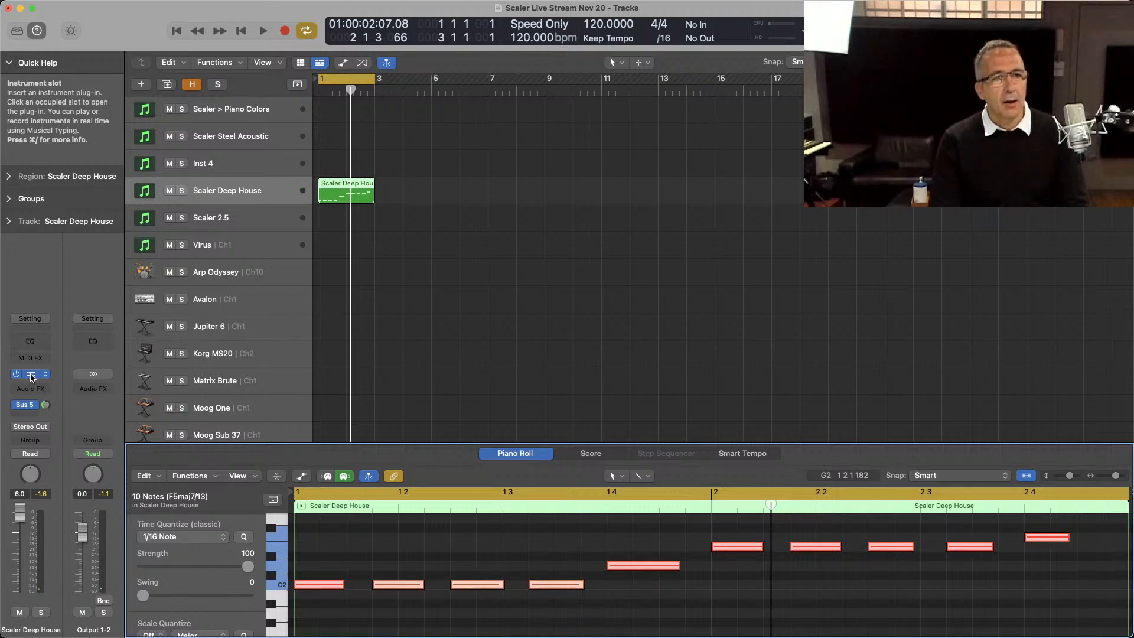
Step: Enable Humanize with the Both profile in the track's Scaler 2 and close the plug-in window
{"action": "left_click", "coordinate": [31, 375]}
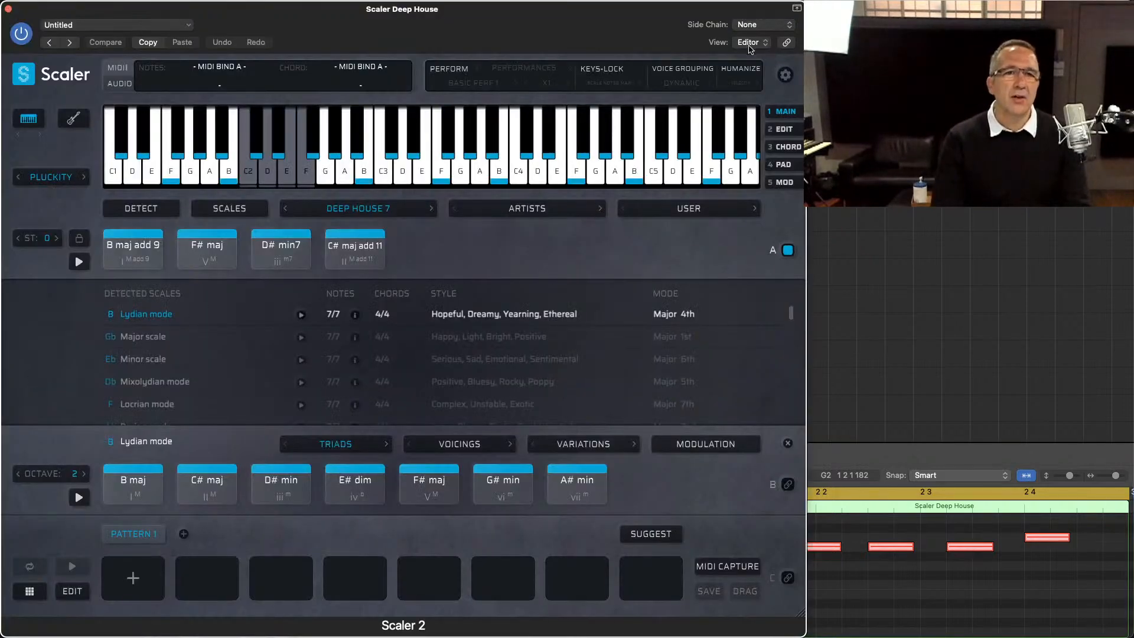
{"action": "left_click", "coordinate": [737, 89]}
{"action": "left_click", "coordinate": [745, 142]}
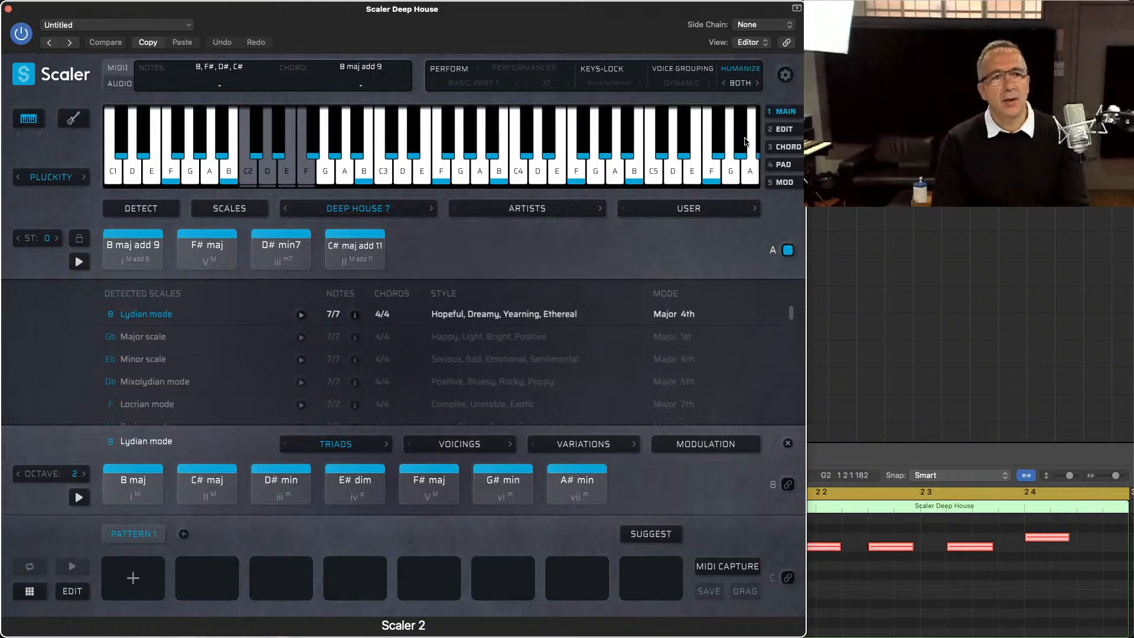
{"action": "left_click", "coordinate": [738, 70]}
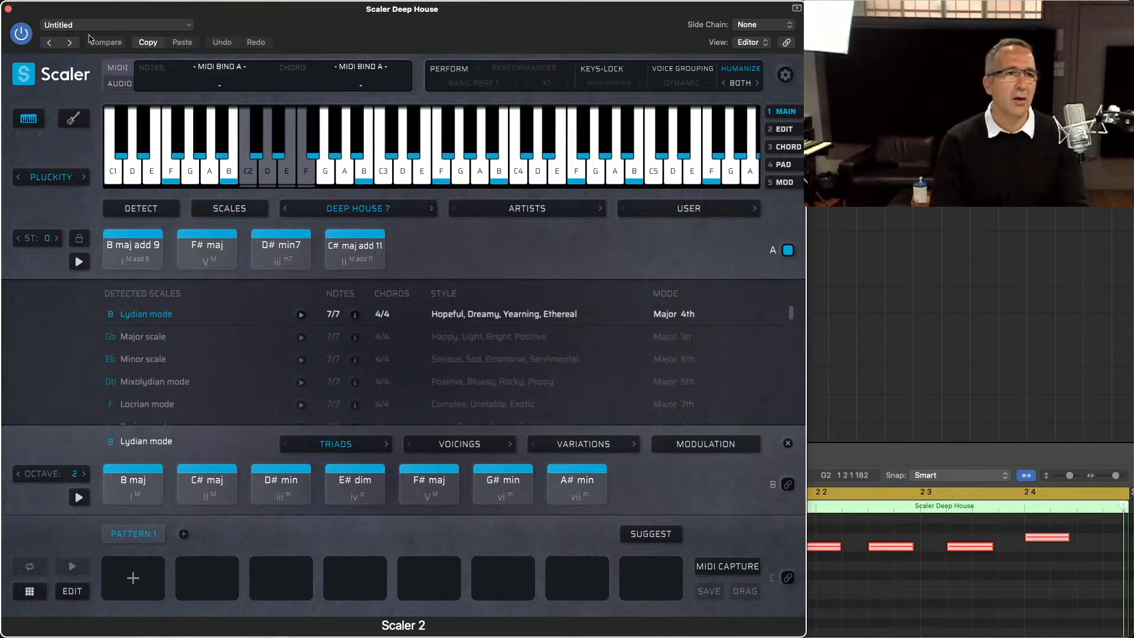
{"action": "left_click", "coordinate": [8, 9]}
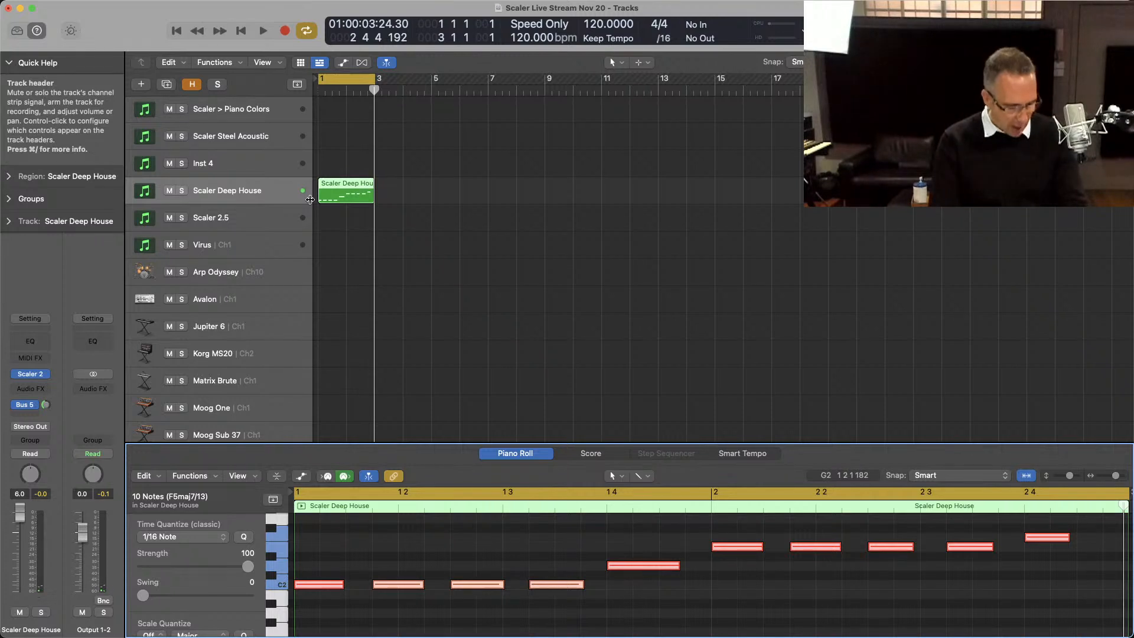
Step: Duplicate the Scaler Deep House track with its region and delete the second to fourth C2 notes in the copy
{"action": "key", "text": "super+d"}
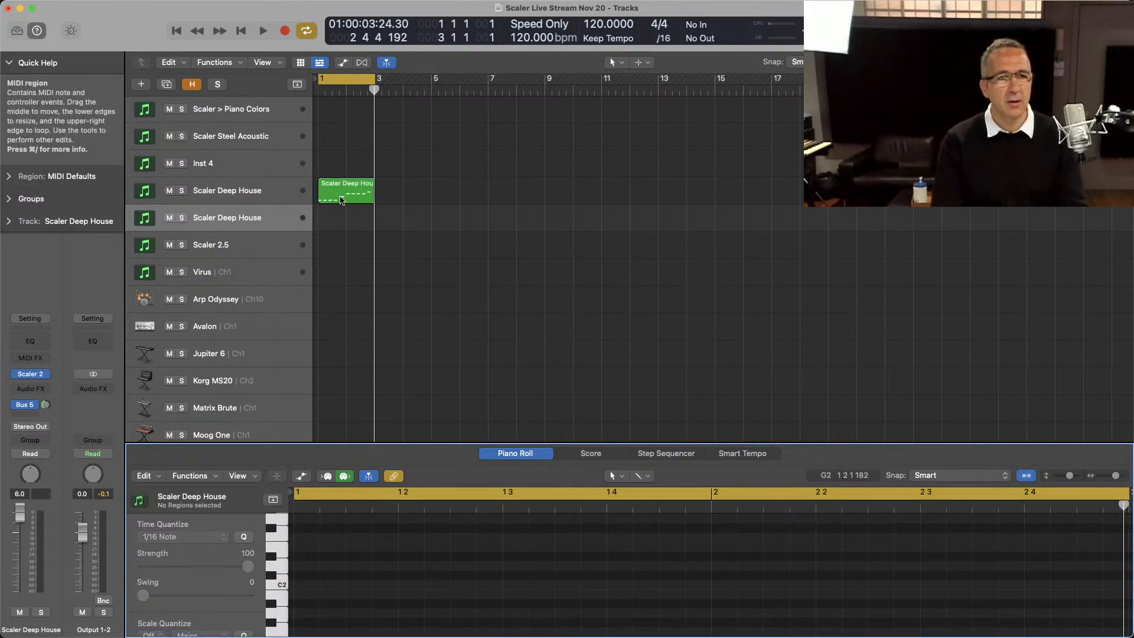
{"action": "left_click_drag", "start_coordinate": [341, 200], "coordinate": [343, 228], "text": "alt"}
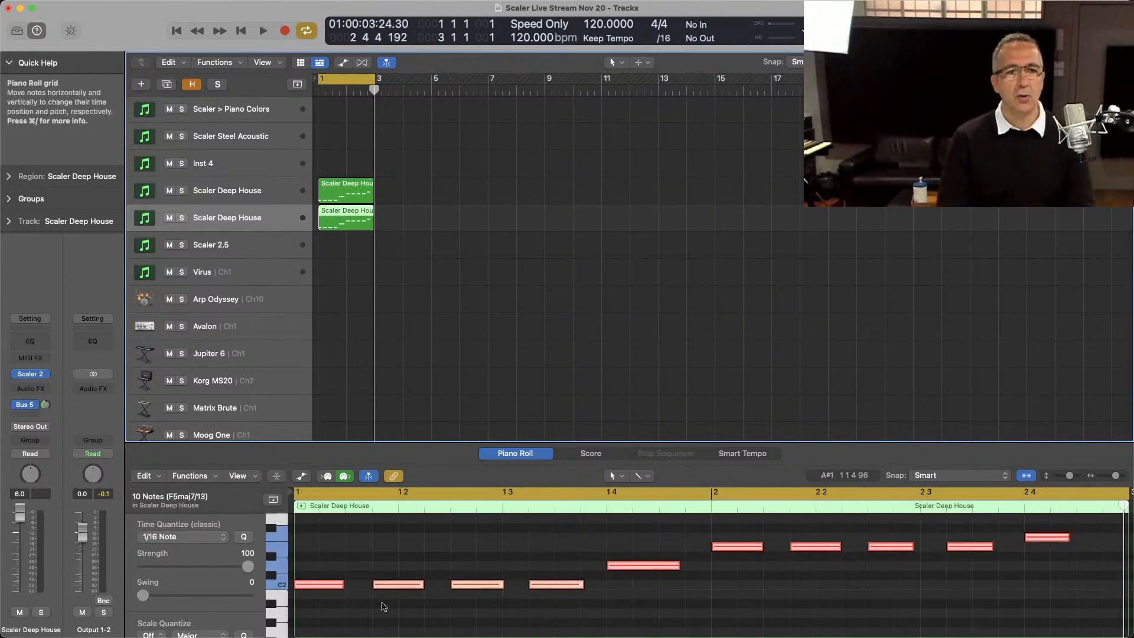
{"action": "left_click_drag", "start_coordinate": [383, 606], "coordinate": [539, 582]}
{"action": "key", "text": "Delete"}
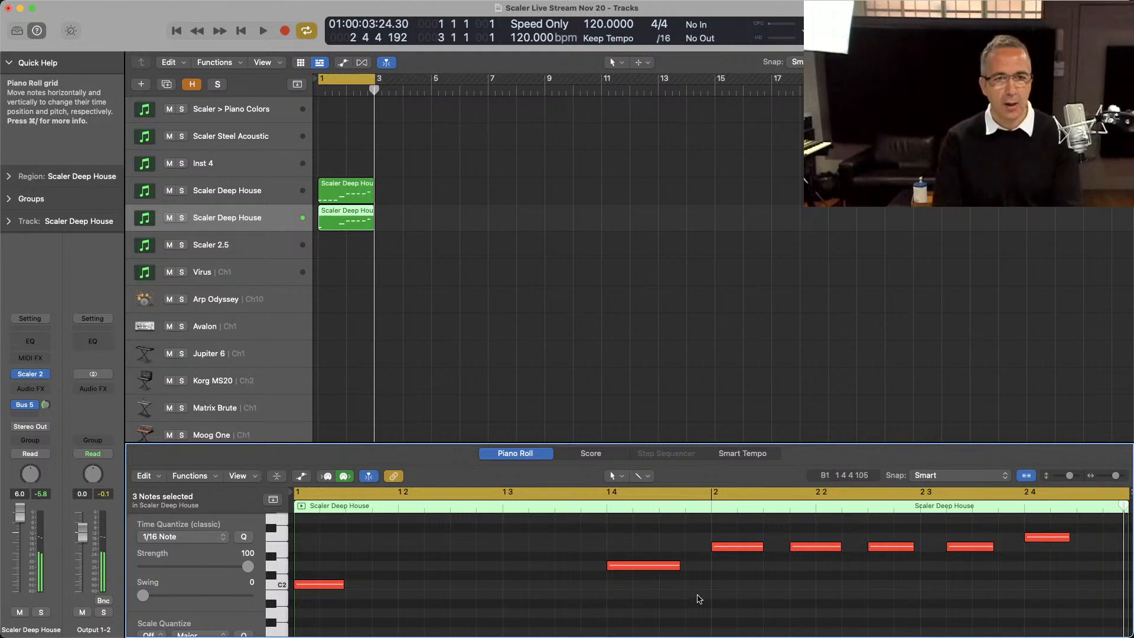
Step: Delete the three repeated notes in bar 2 of the duplicated region and extend all remaining notes legato to meet the following note
{"action": "left_click_drag", "start_coordinate": [790, 574], "coordinate": [953, 532]}
{"action": "key", "text": "Delete"}
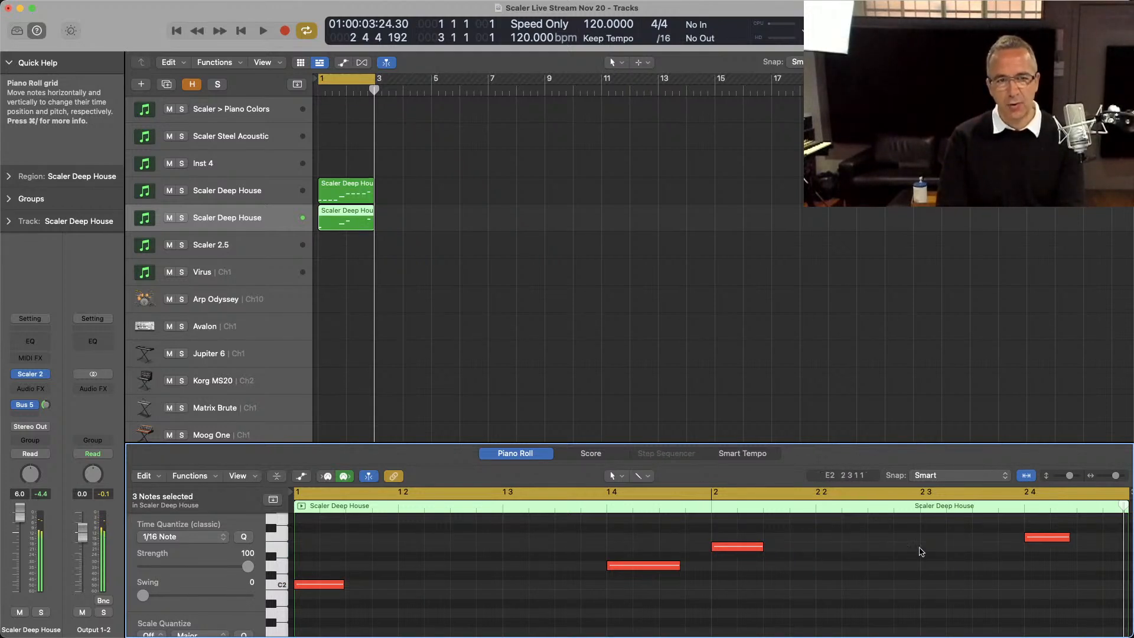
{"action": "key", "text": "super+a"}
{"action": "key", "text": "shift+backslash"}
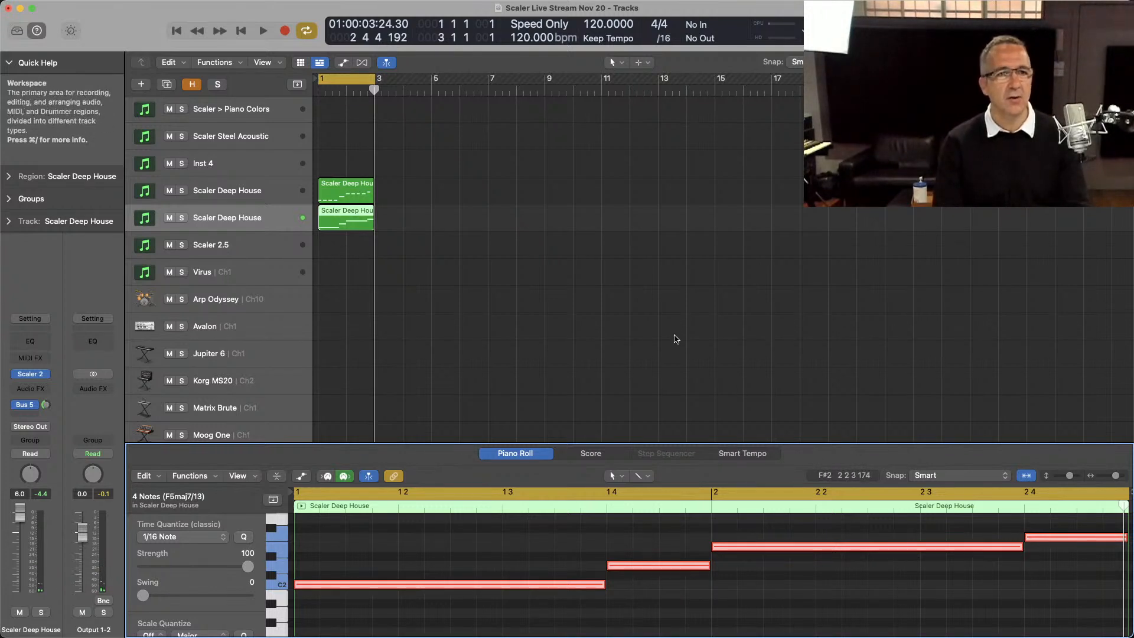
Step: Open Scaler 2 on the duplicated Scaler Deep House track, play the part and turn on Perform
{"action": "left_click", "coordinate": [31, 374]}
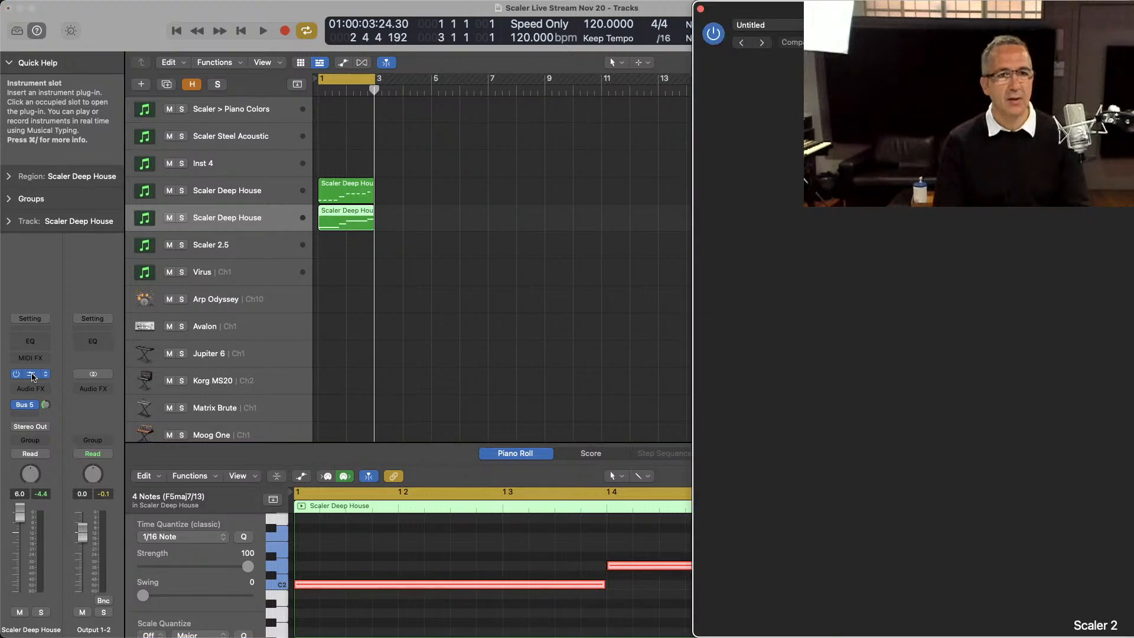
{"action": "left_click_drag", "start_coordinate": [832, 4], "coordinate": [258, 3]}
{"action": "key", "text": "space"}
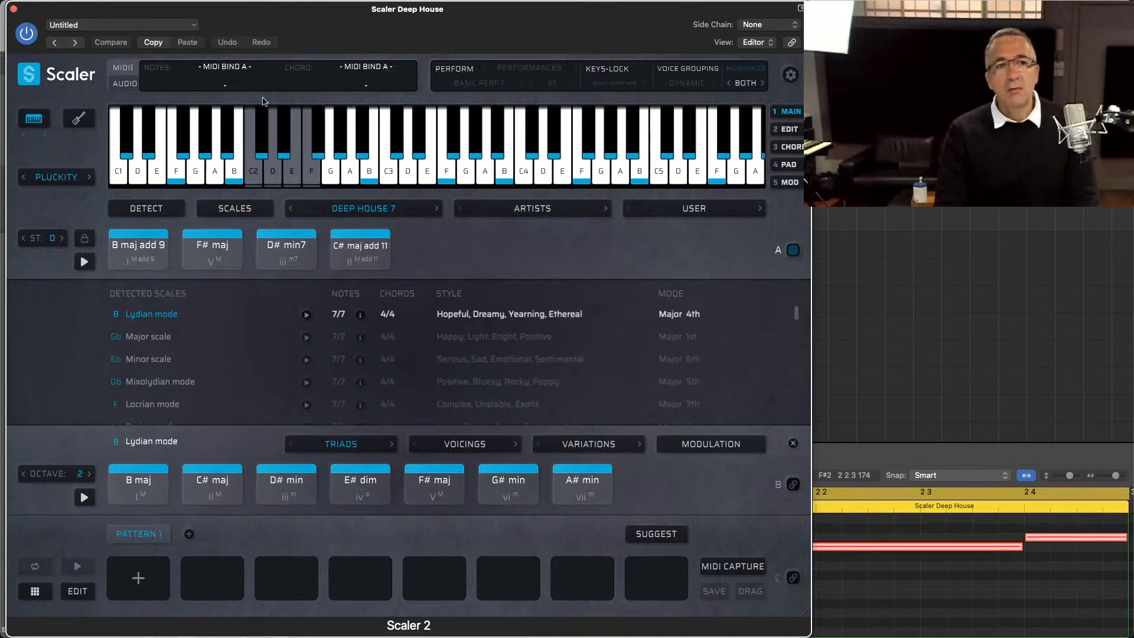
{"action": "left_click", "coordinate": [25, 76]}
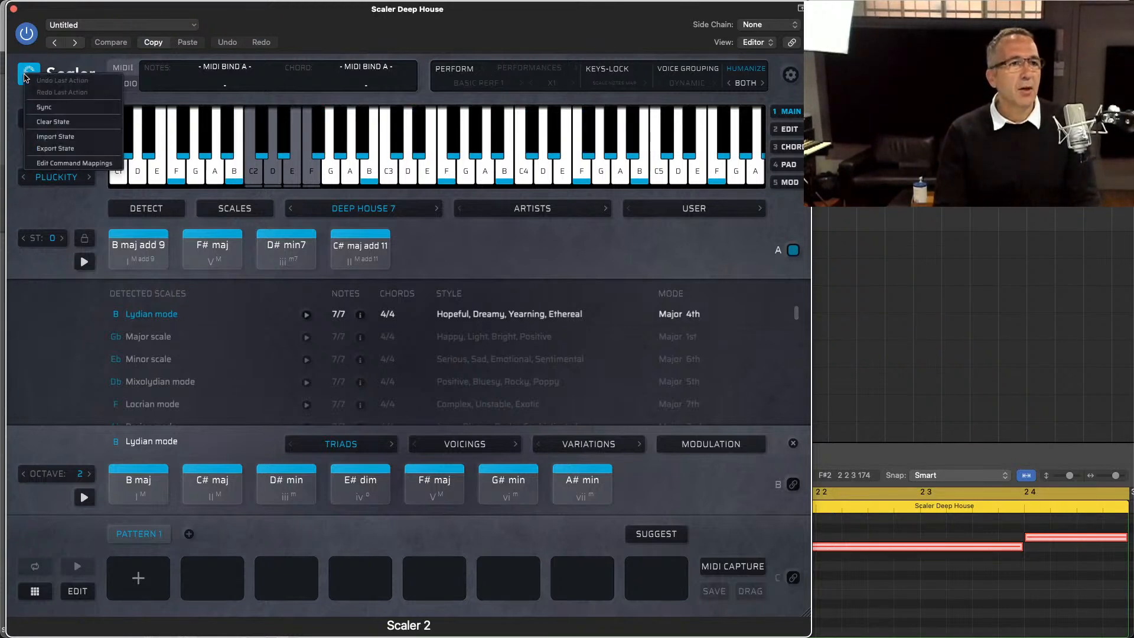
{"action": "mouse_move", "coordinate": [462, 9]}
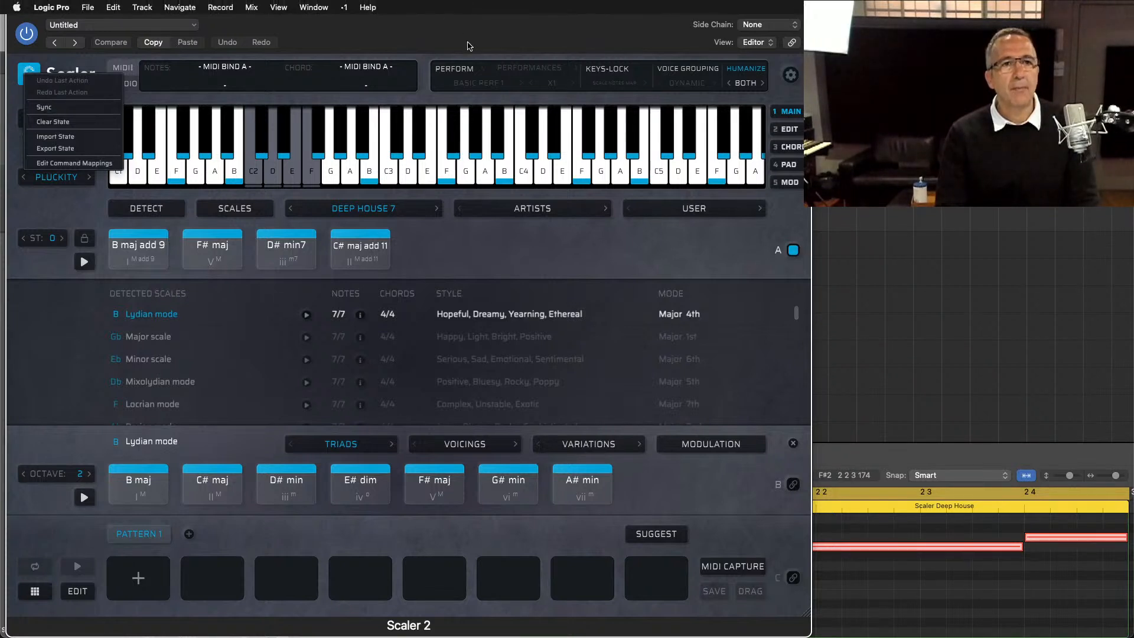
{"action": "left_click", "coordinate": [532, 71]}
{"action": "left_click", "coordinate": [459, 85]}
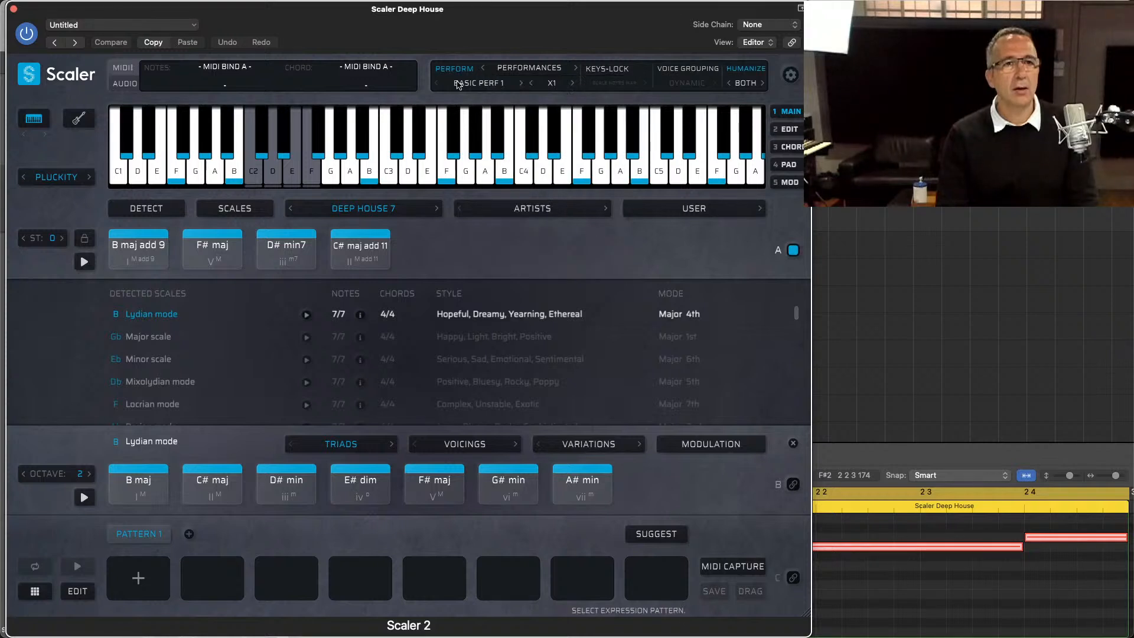
Step: Set the performance type to Sequences and choose the Synth 1 pattern from Synth Sequences
{"action": "left_click", "coordinate": [459, 84]}
{"action": "mouse_move", "coordinate": [483, 96]}
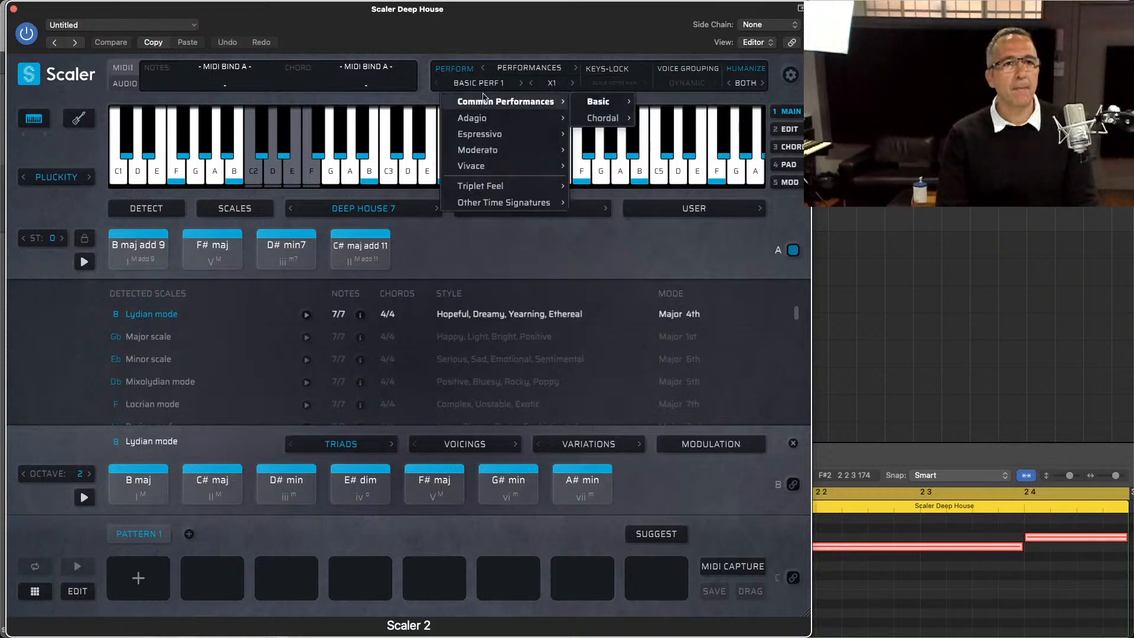
{"action": "left_click", "coordinate": [519, 71]}
{"action": "left_click", "coordinate": [520, 71]}
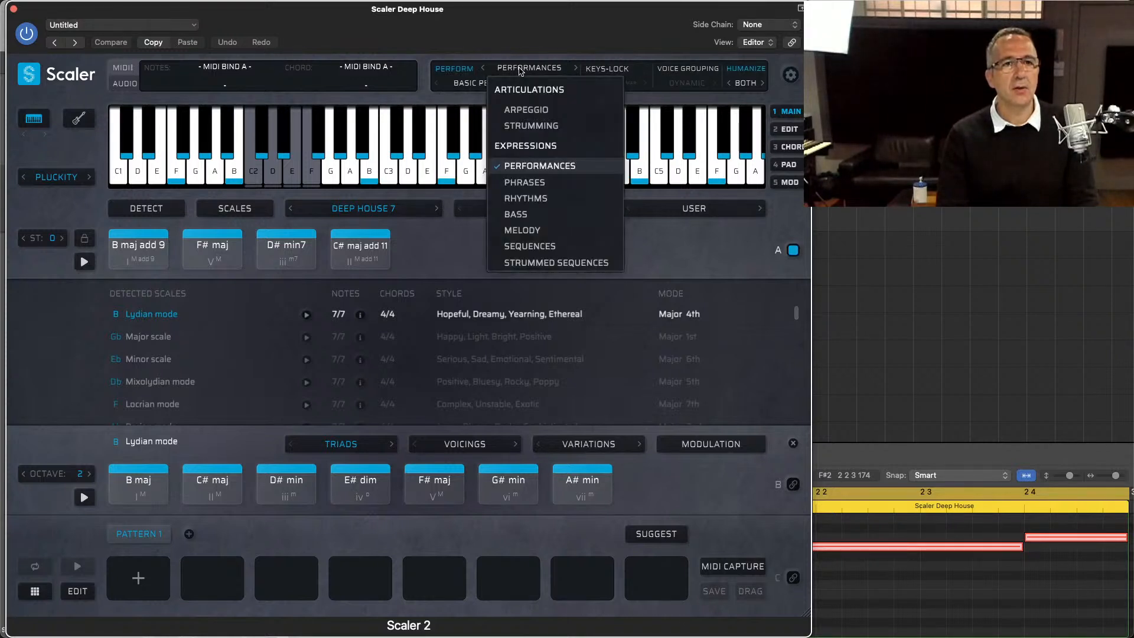
{"action": "left_click", "coordinate": [544, 247]}
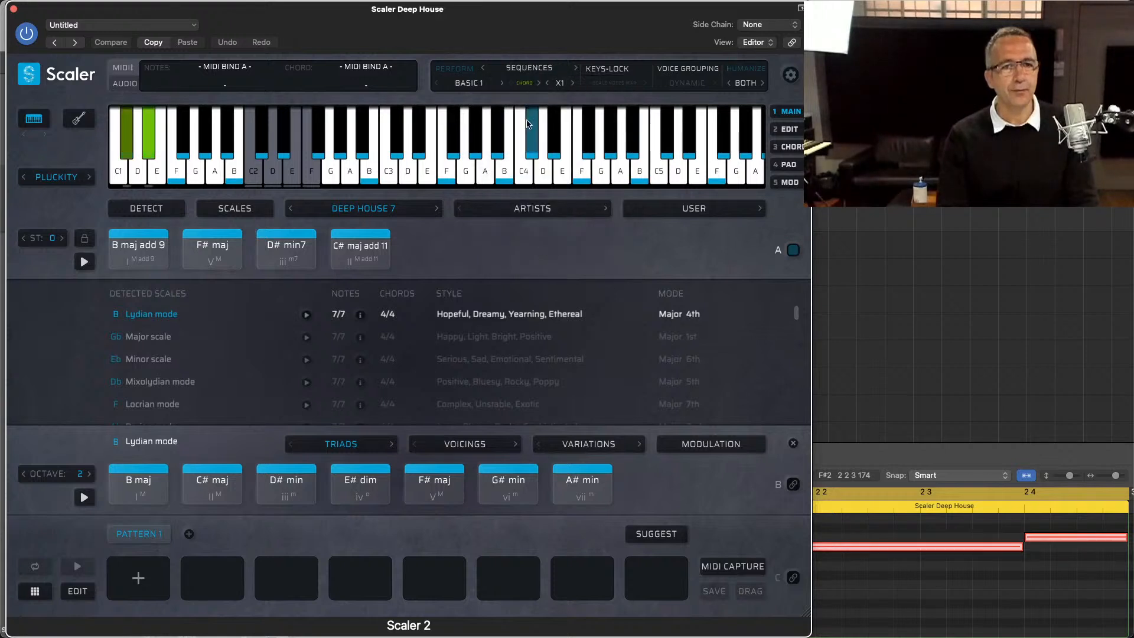
{"action": "left_click", "coordinate": [483, 86]}
{"action": "mouse_move", "coordinate": [489, 120]}
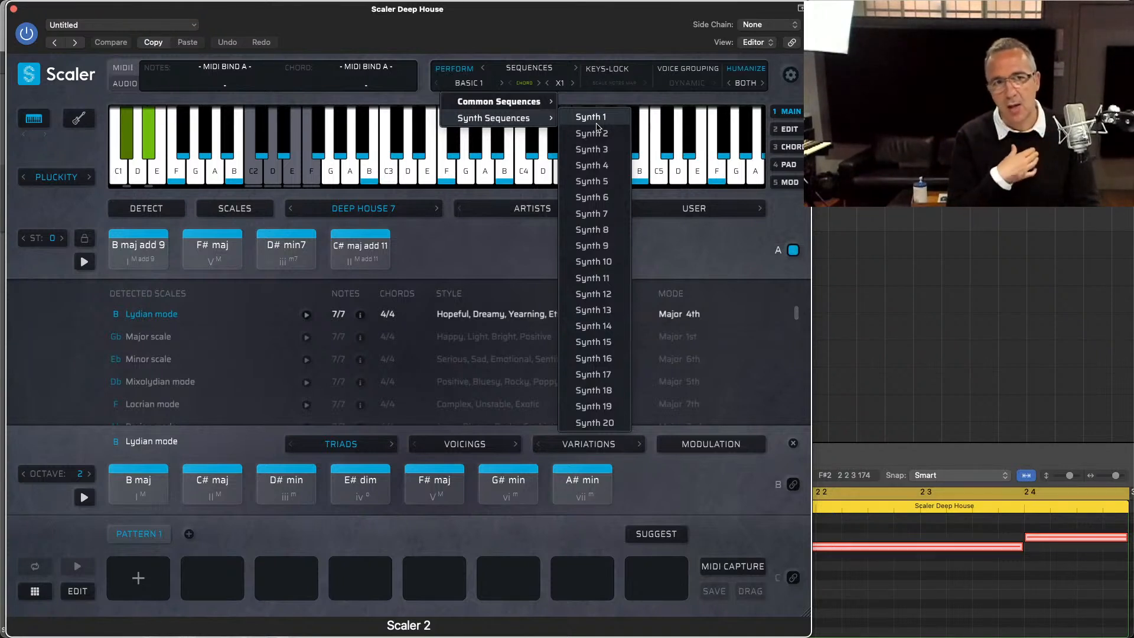
{"action": "left_click", "coordinate": [597, 122]}
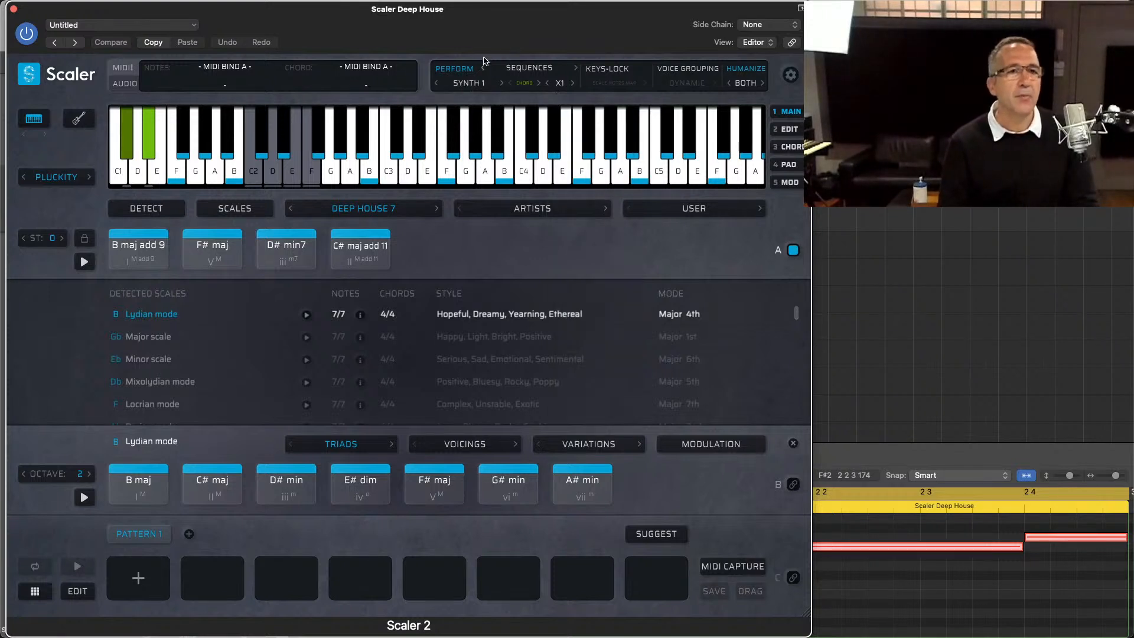
Step: Audition the following synth sequences up to Synth 4 against the playing chords
{"action": "left_click", "coordinate": [500, 84]}
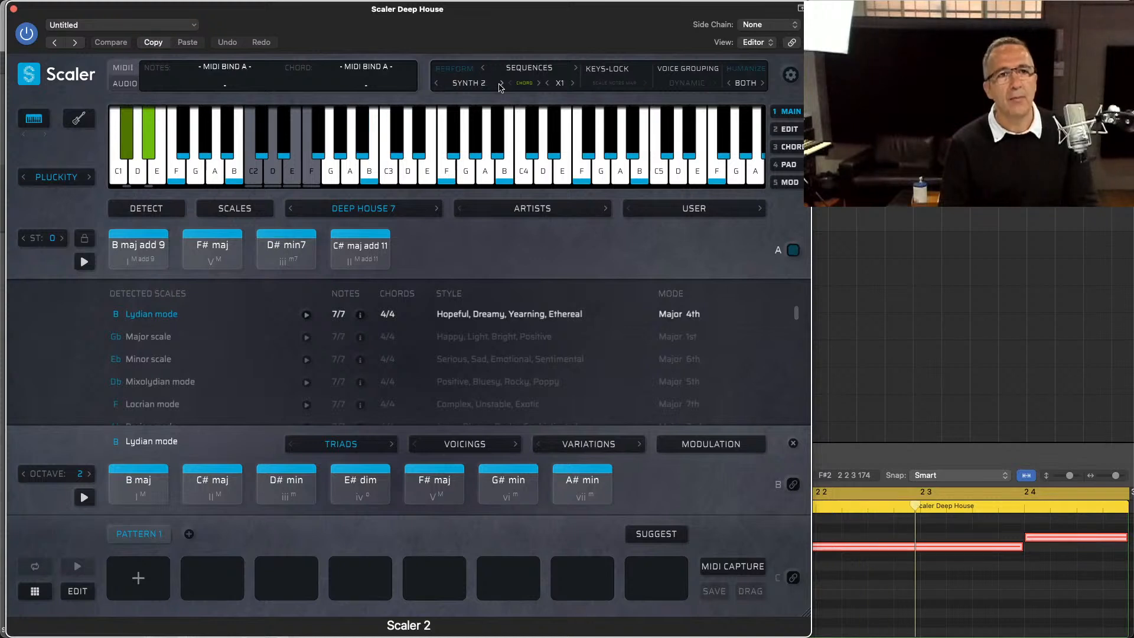
{"action": "left_click", "coordinate": [499, 85]}
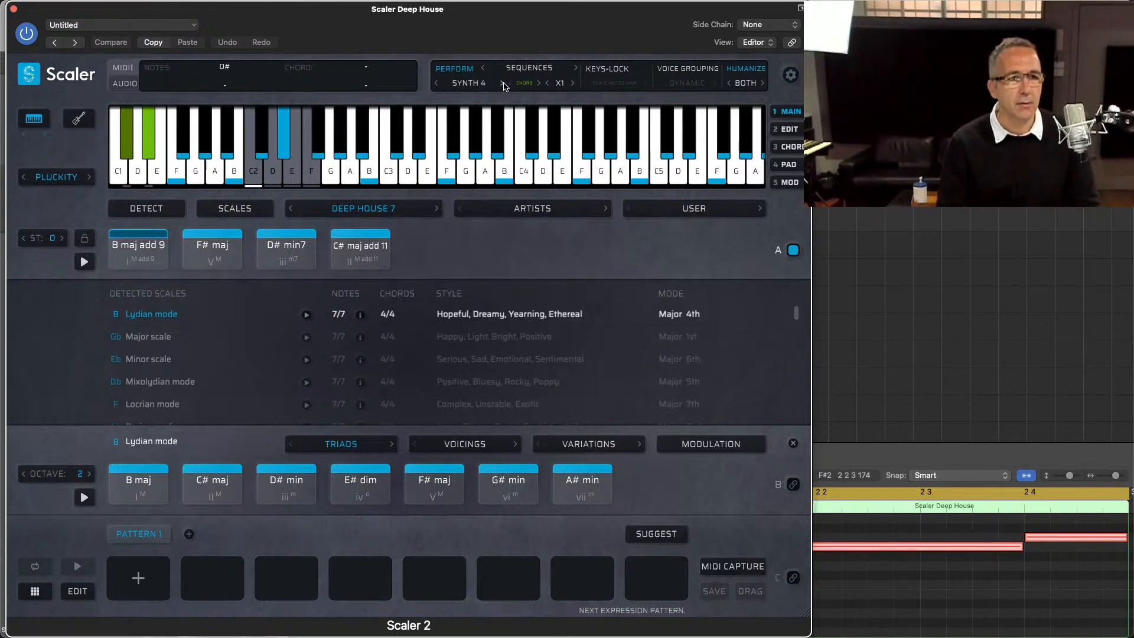
{"action": "key", "text": "space"}
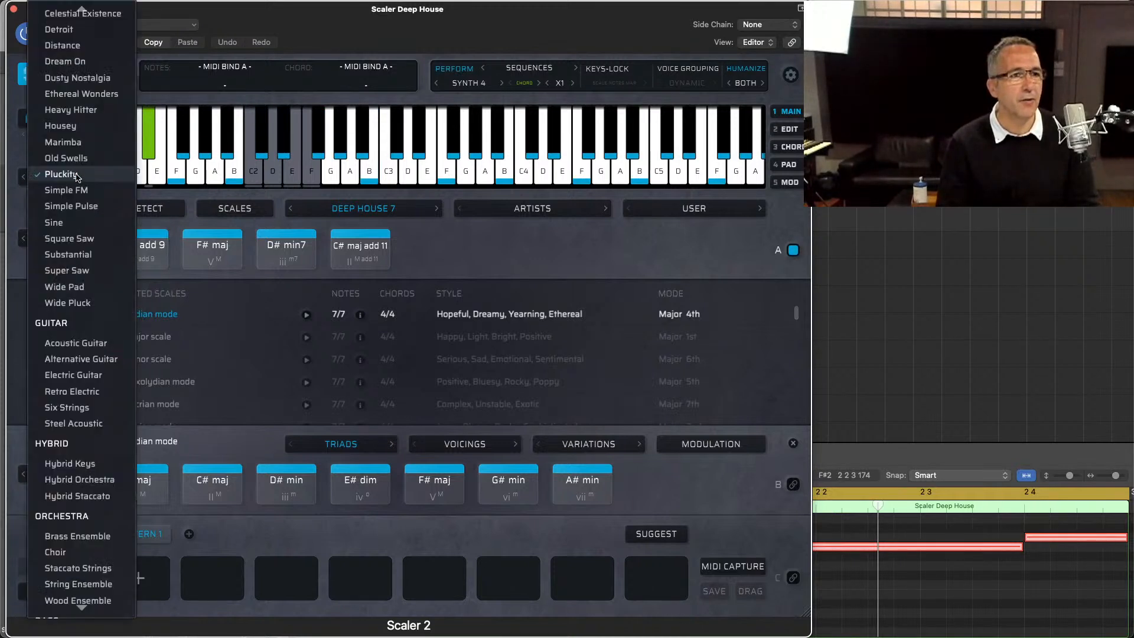
Step: Try the Substantial sound with the Synth 6 sequence
{"action": "left_click", "coordinate": [76, 177]}
{"action": "left_click", "coordinate": [90, 255]}
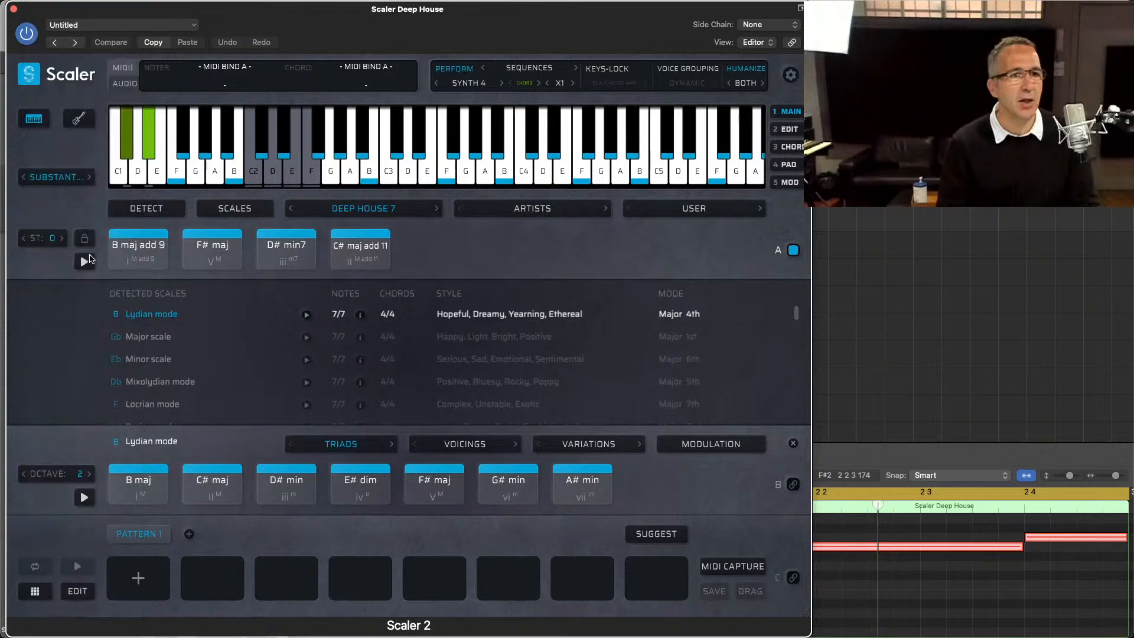
{"action": "left_click", "coordinate": [502, 83]}
{"action": "left_click", "coordinate": [503, 83]}
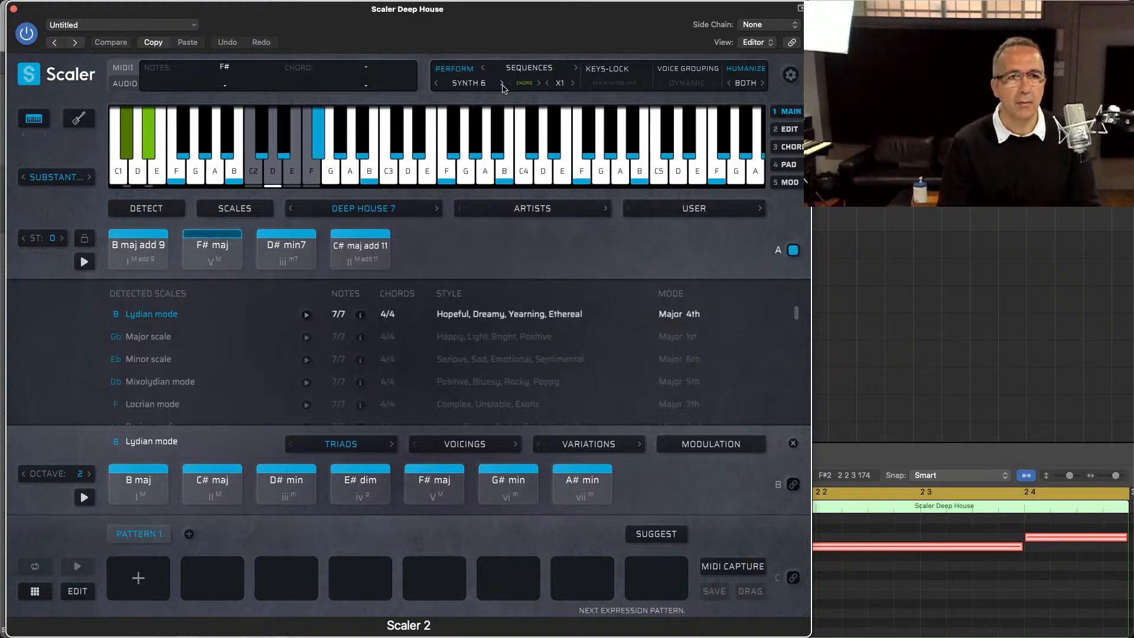
Step: Try the Synth 13 pattern from Synth Sequences on the duplicated part
{"action": "left_click", "coordinate": [467, 87]}
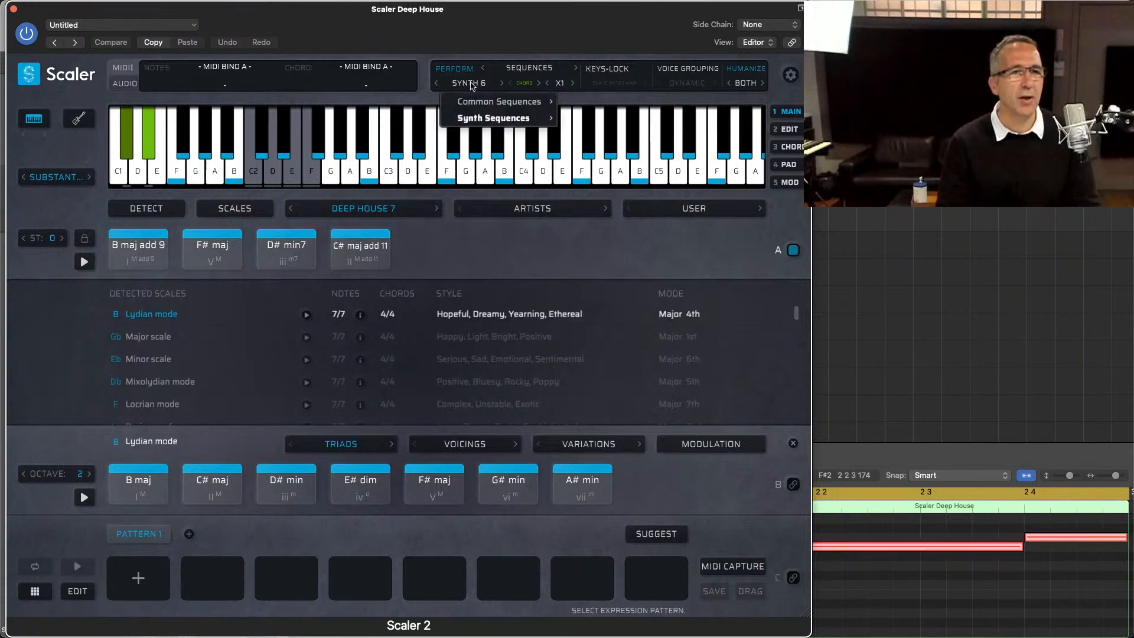
{"action": "mouse_move", "coordinate": [508, 118]}
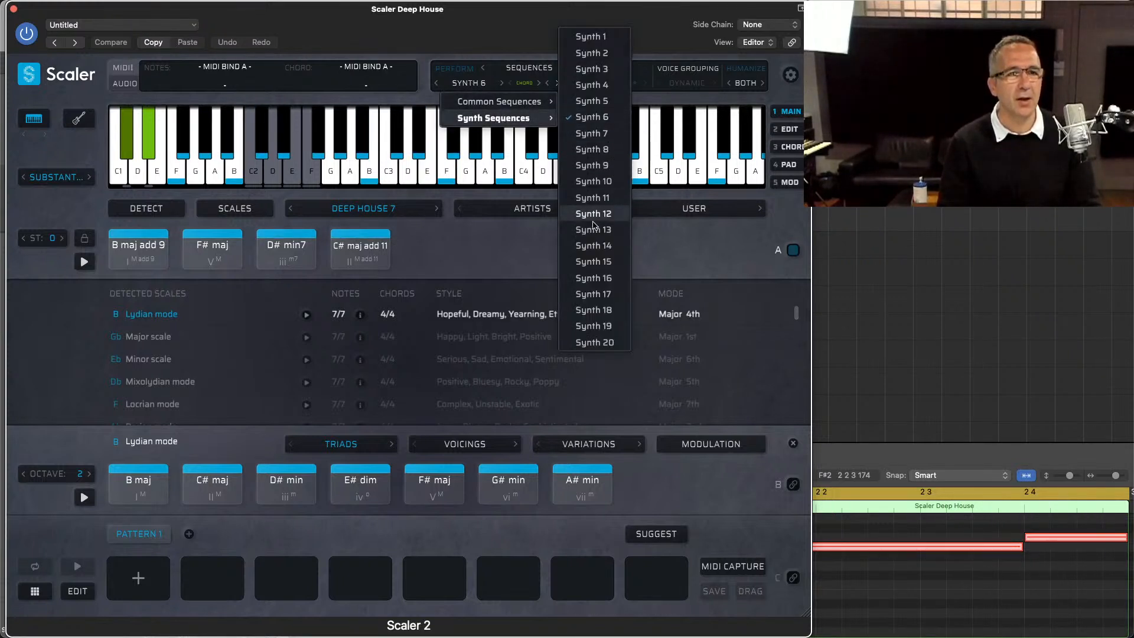
{"action": "left_click", "coordinate": [593, 229]}
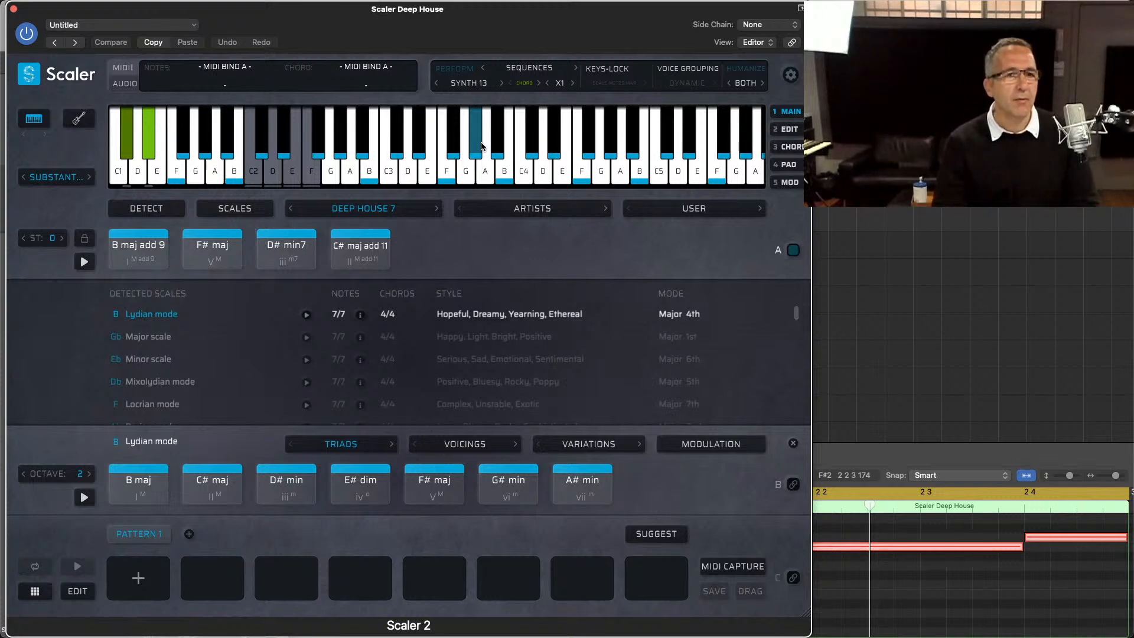
Step: Set the sound to Sine and the synth sequence to Synth 6, play the result and close the plug-in window
{"action": "left_click", "coordinate": [58, 177]}
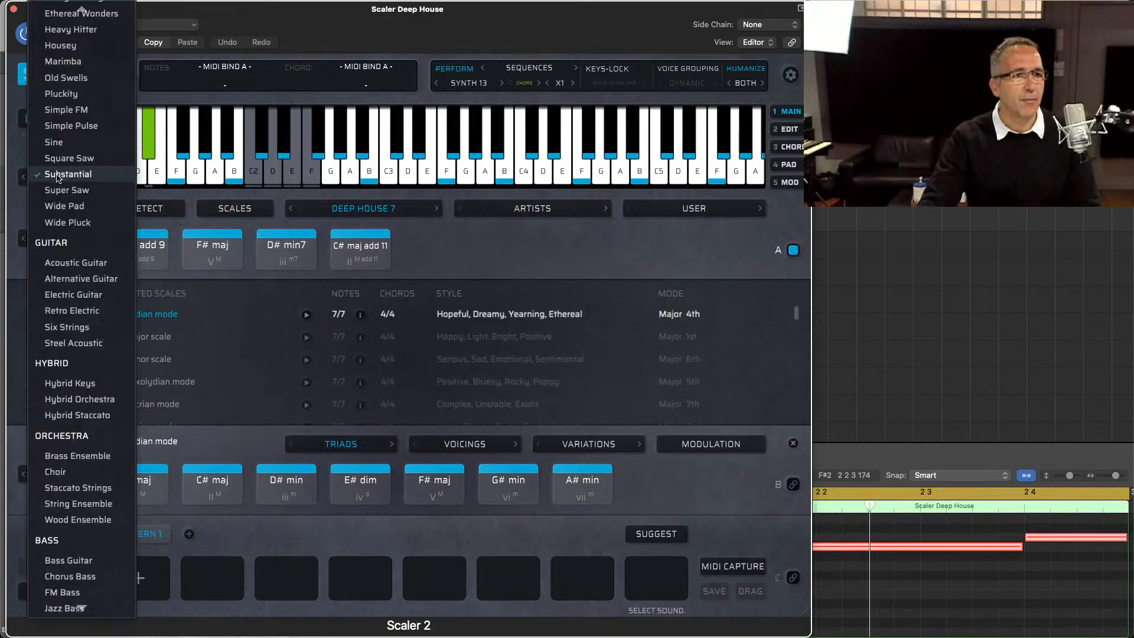
{"action": "left_click", "coordinate": [55, 143]}
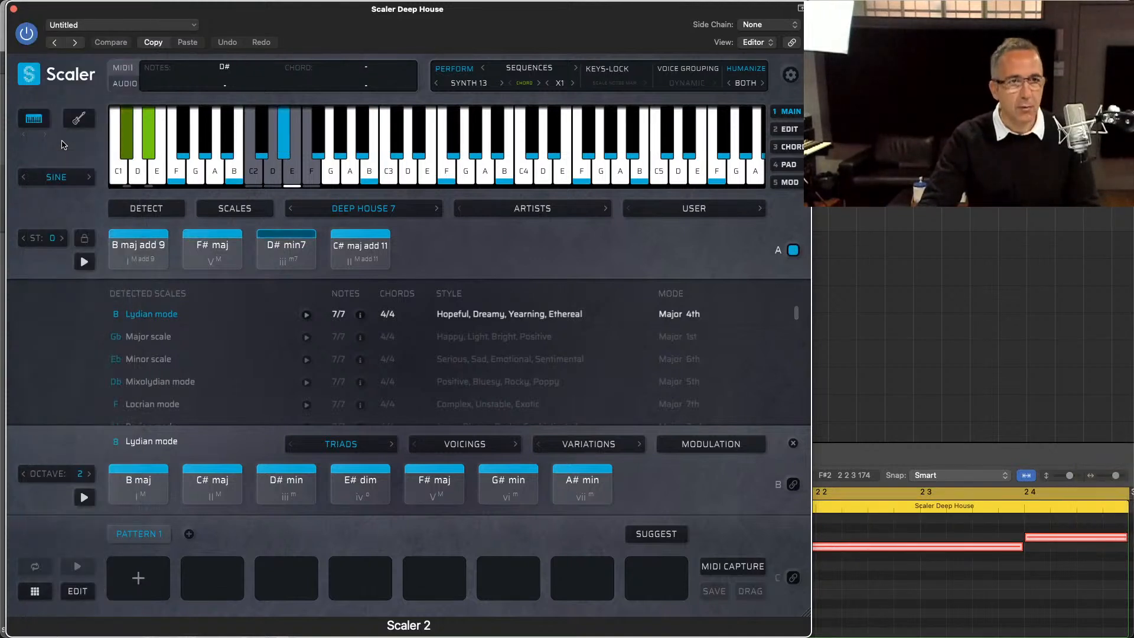
{"action": "left_click", "coordinate": [459, 86]}
{"action": "mouse_move", "coordinate": [502, 118]}
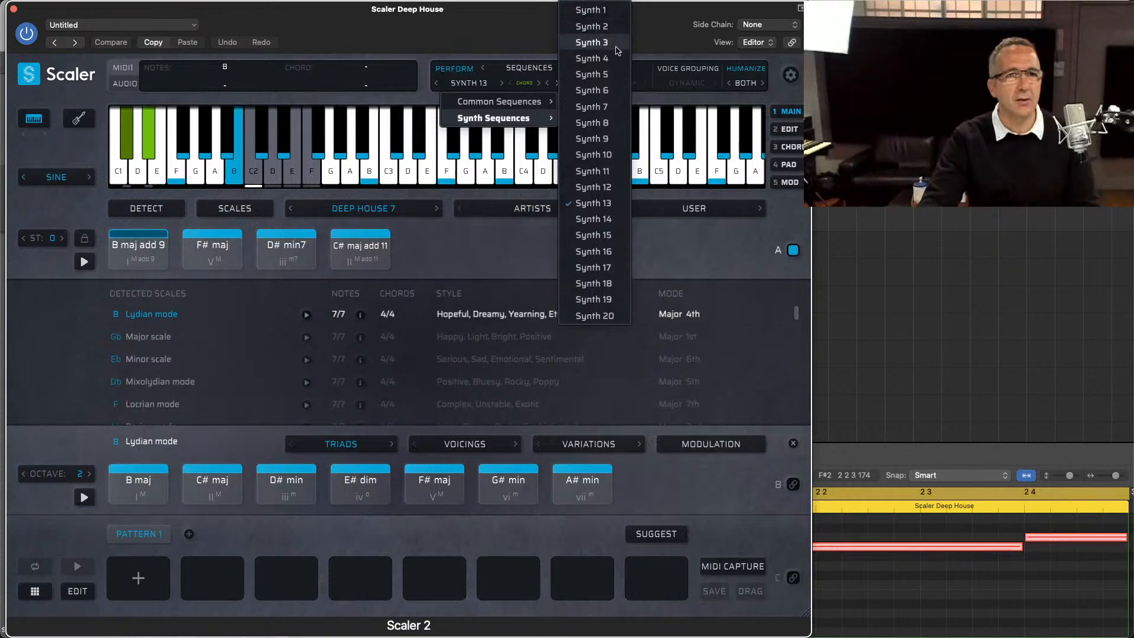
{"action": "left_click", "coordinate": [603, 90]}
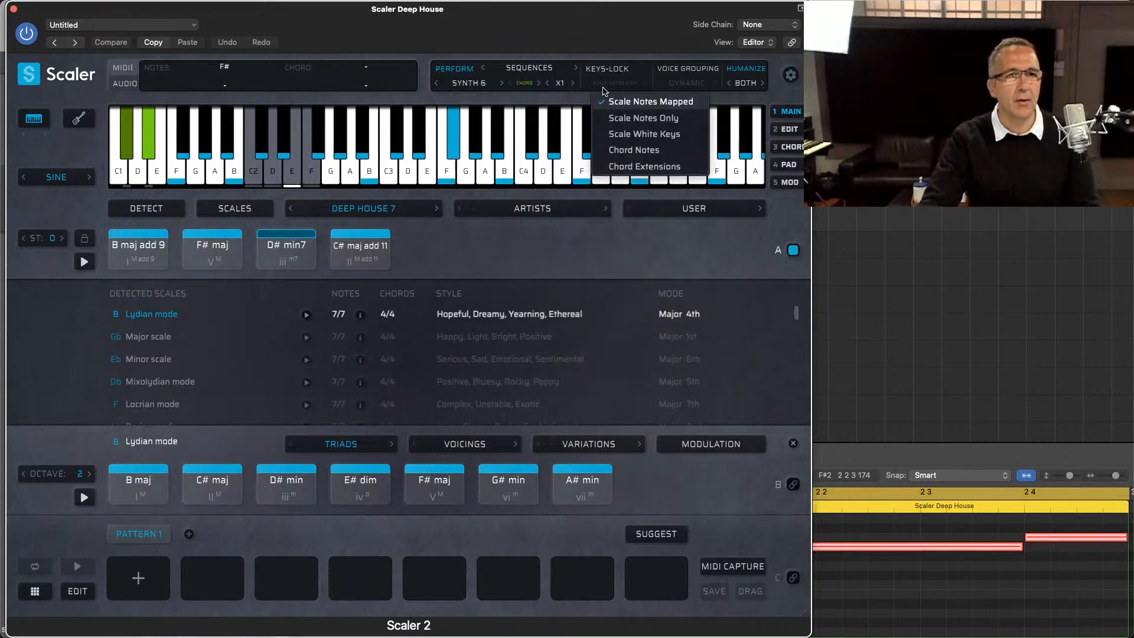
{"action": "left_click", "coordinate": [526, 30]}
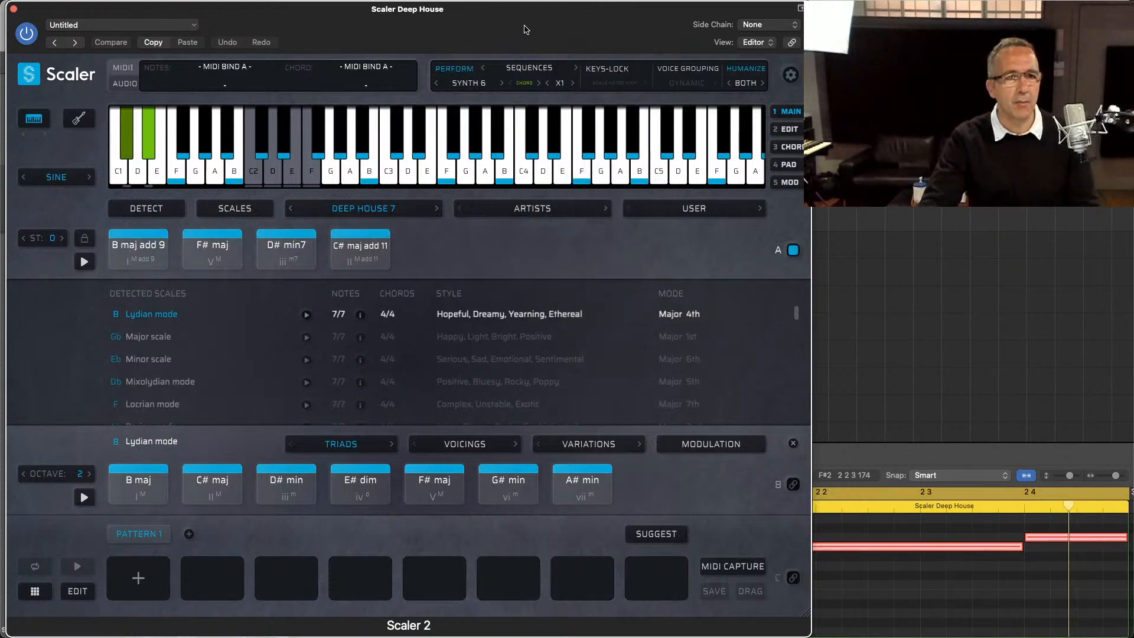
{"action": "key", "text": "space"}
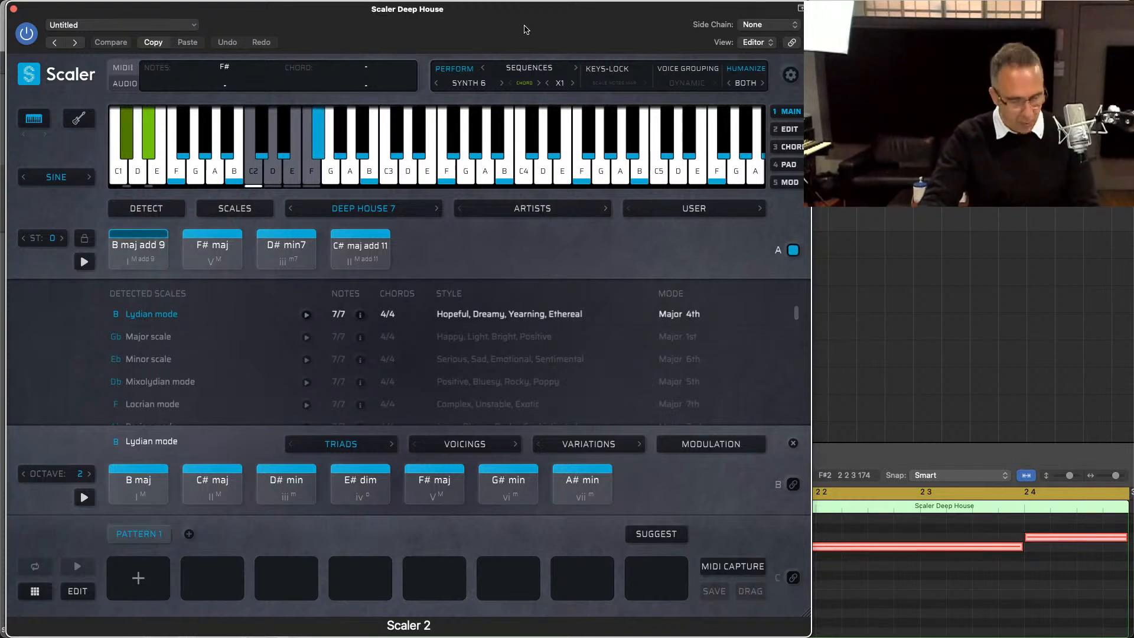
{"action": "key", "text": "space"}
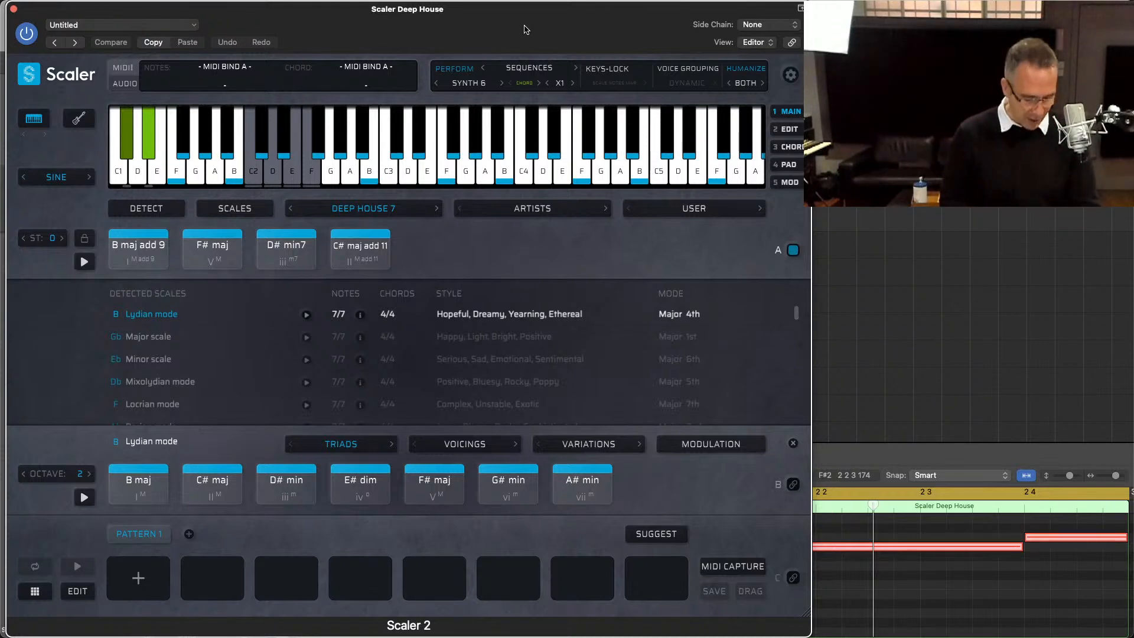
{"action": "key", "text": "super+w"}
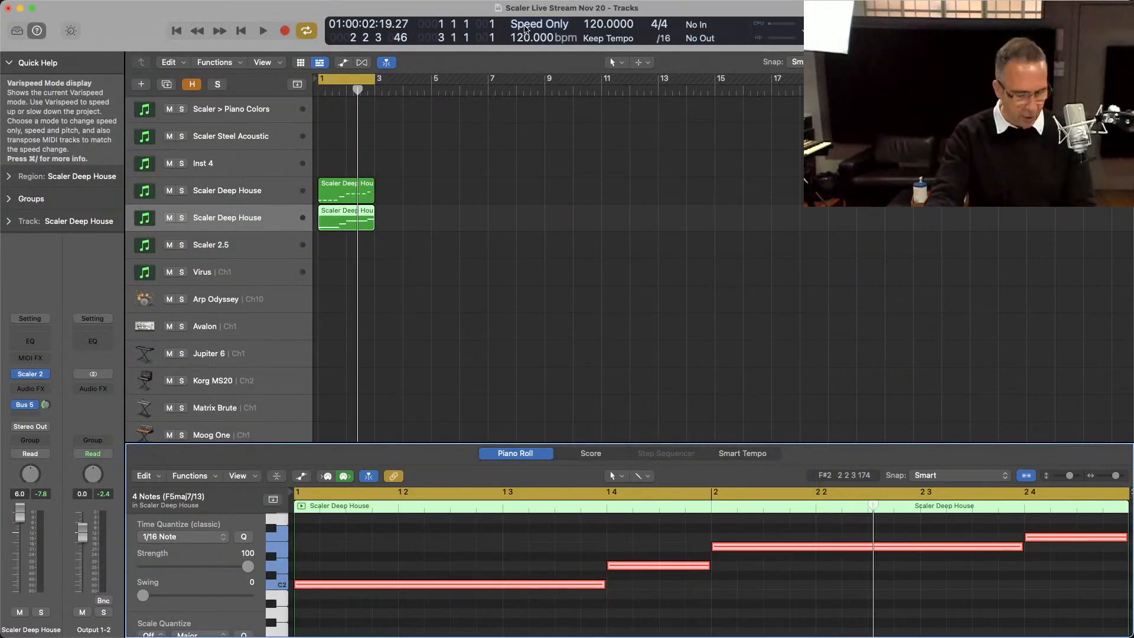
Step: Duplicate the lower Scaler Deep House track, copy its region onto the new track and open that track's Scaler 2
{"action": "key", "text": "super+d"}
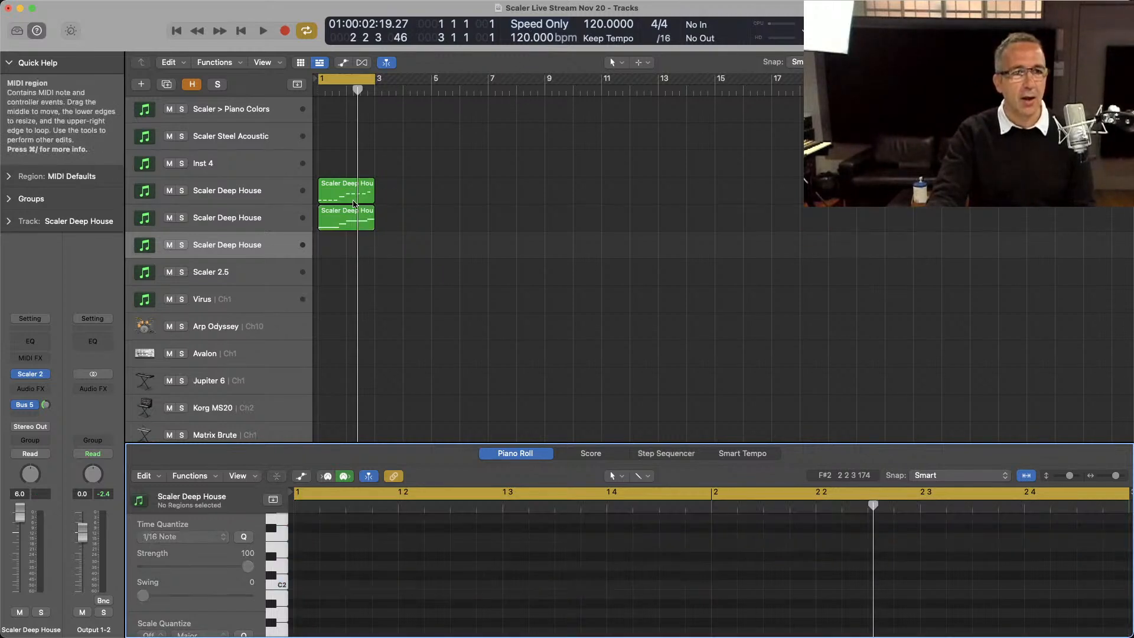
{"action": "left_click_drag", "start_coordinate": [341, 220], "coordinate": [341, 247]}
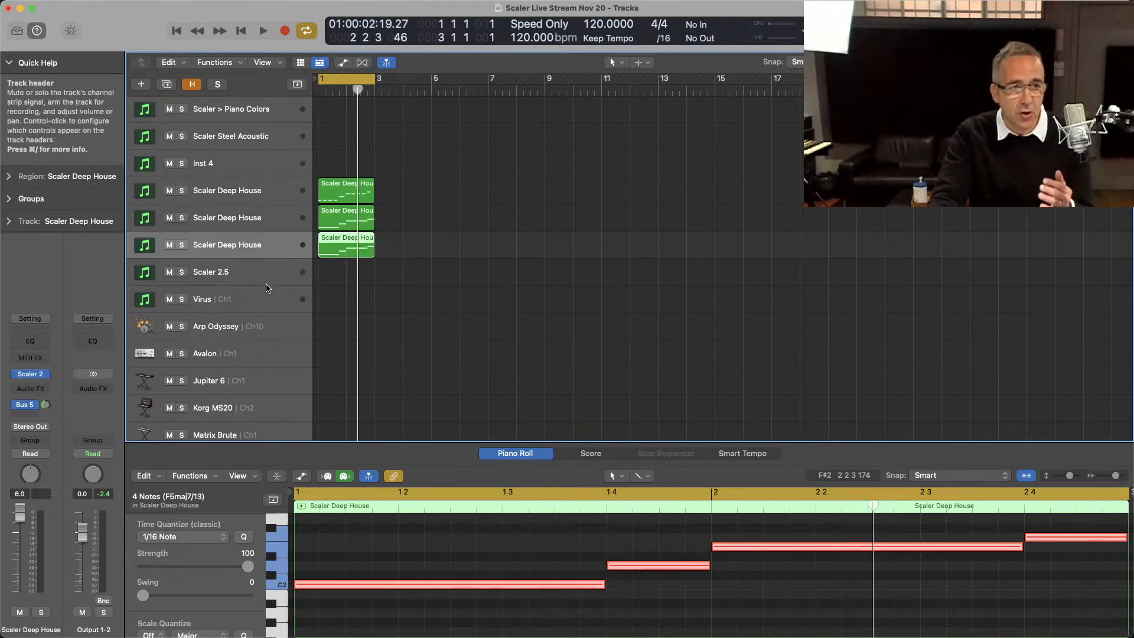
{"action": "left_click", "coordinate": [40, 372]}
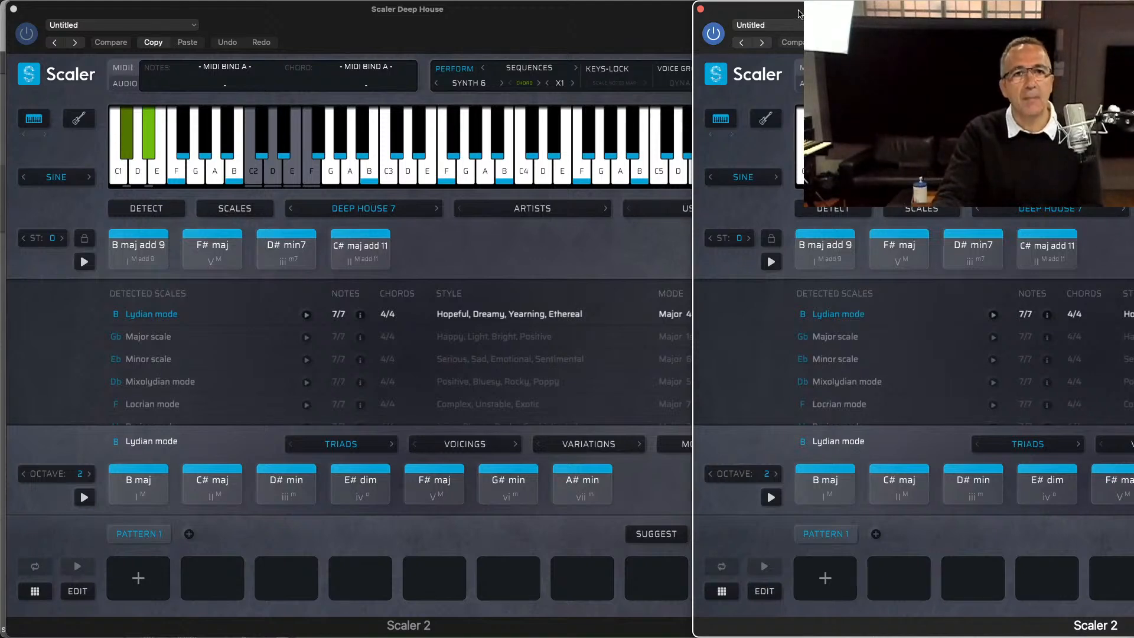
{"action": "left_click_drag", "start_coordinate": [799, 13], "coordinate": [114, 9]}
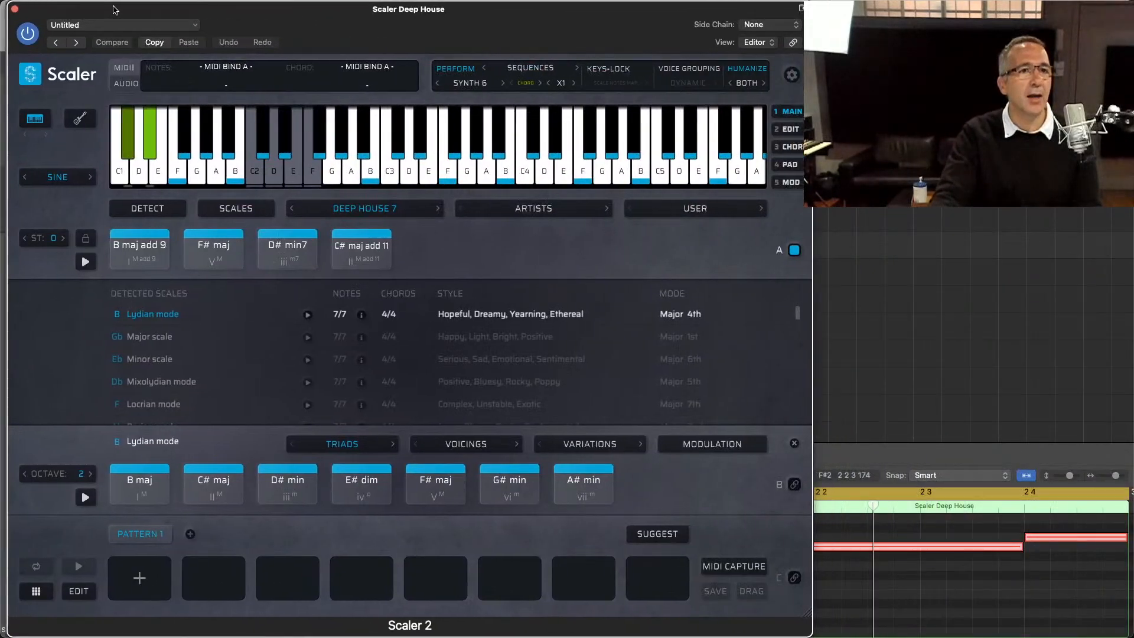
Step: Set the duplicated track's performance to the Bass expression and its sound to Tight Bass
{"action": "left_click", "coordinate": [523, 68]}
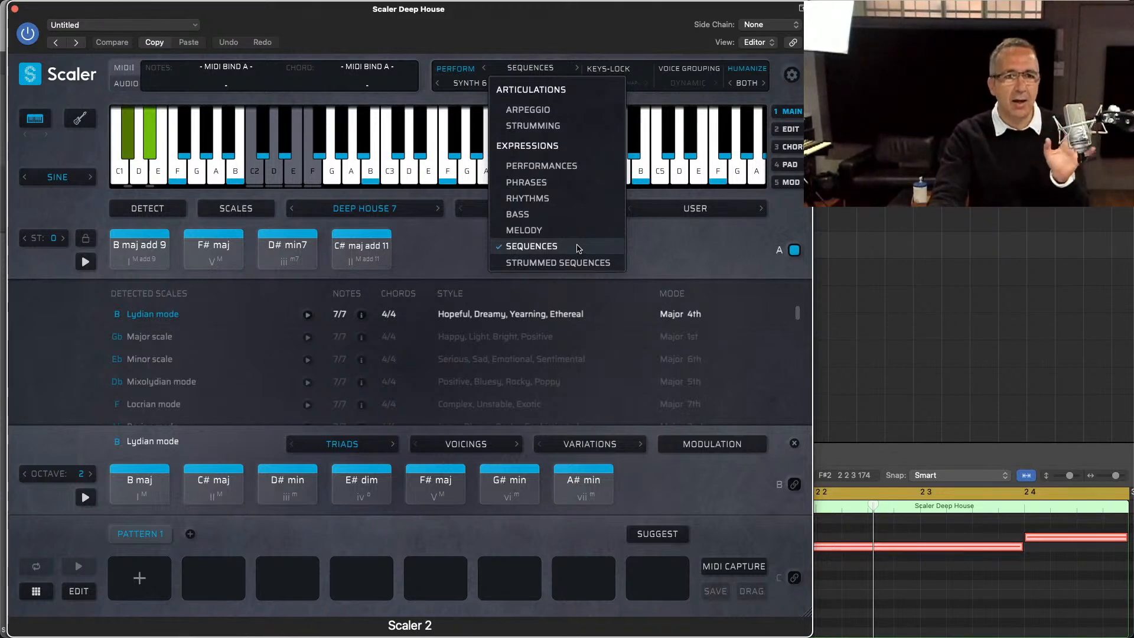
{"action": "left_click", "coordinate": [565, 216]}
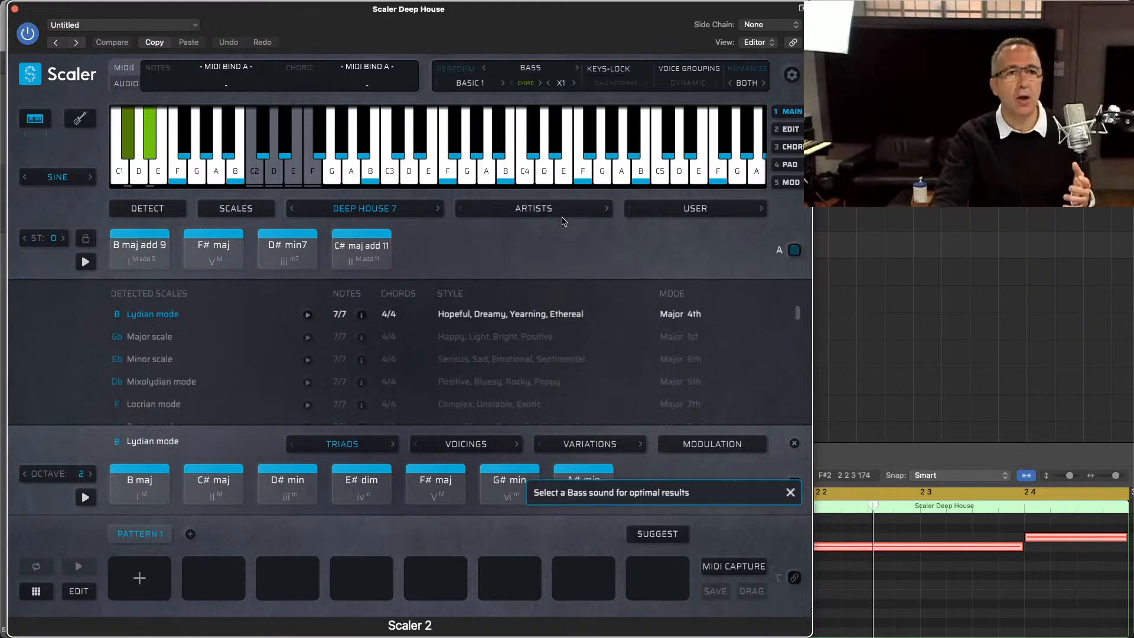
{"action": "left_click", "coordinate": [83, 175]}
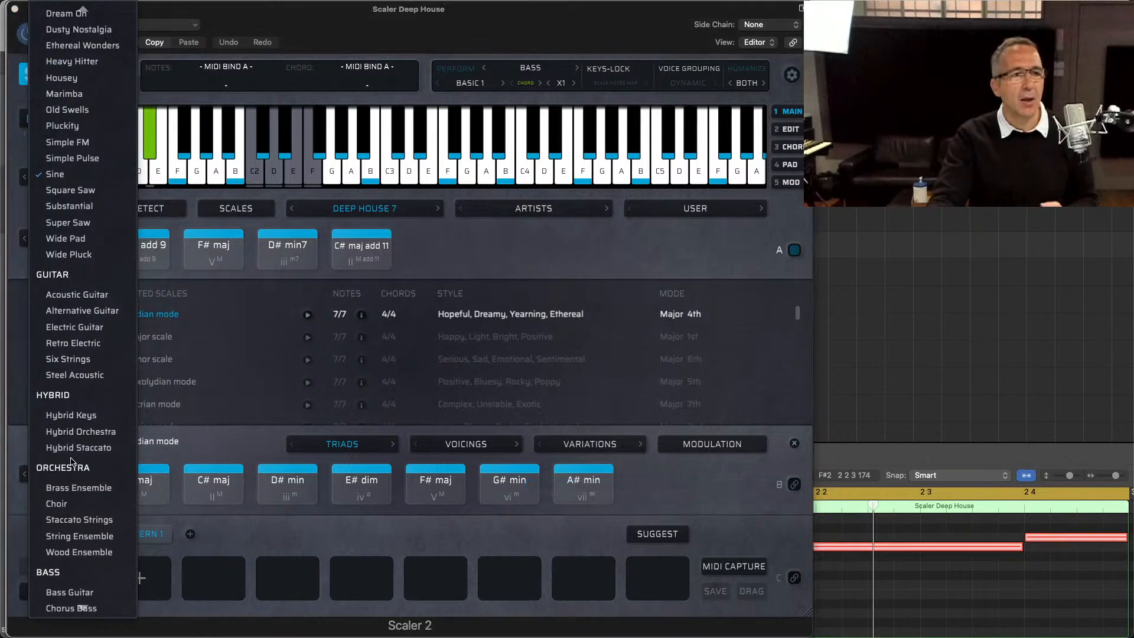
{"action": "scroll", "coordinate": [81, 605], "scroll_direction": "down", "scroll_amount": 3}
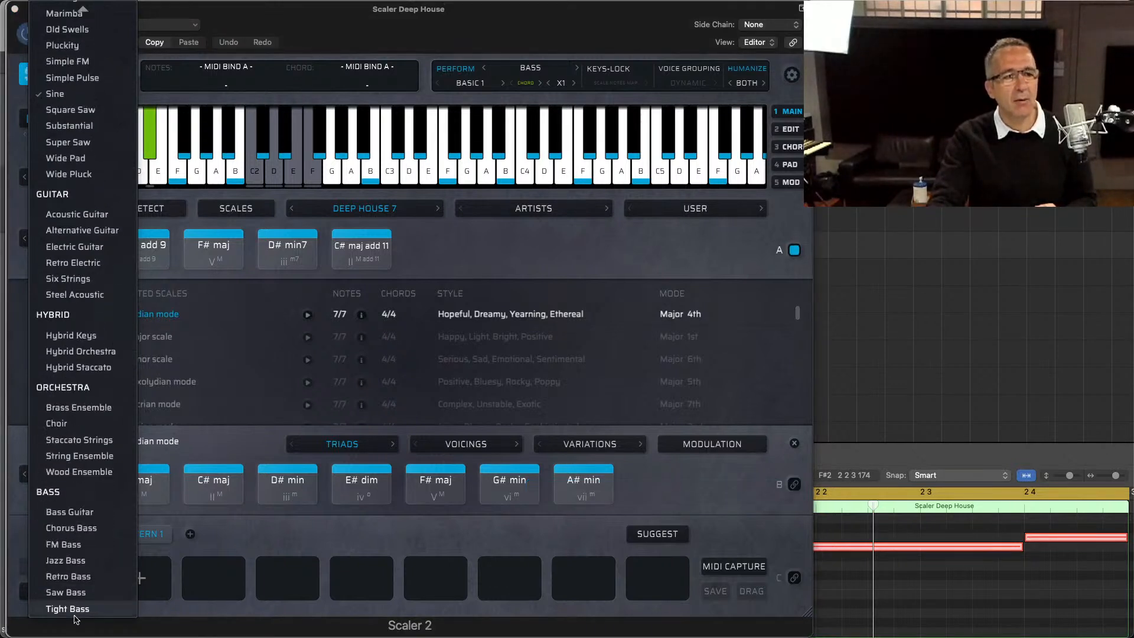
{"action": "left_click", "coordinate": [73, 609]}
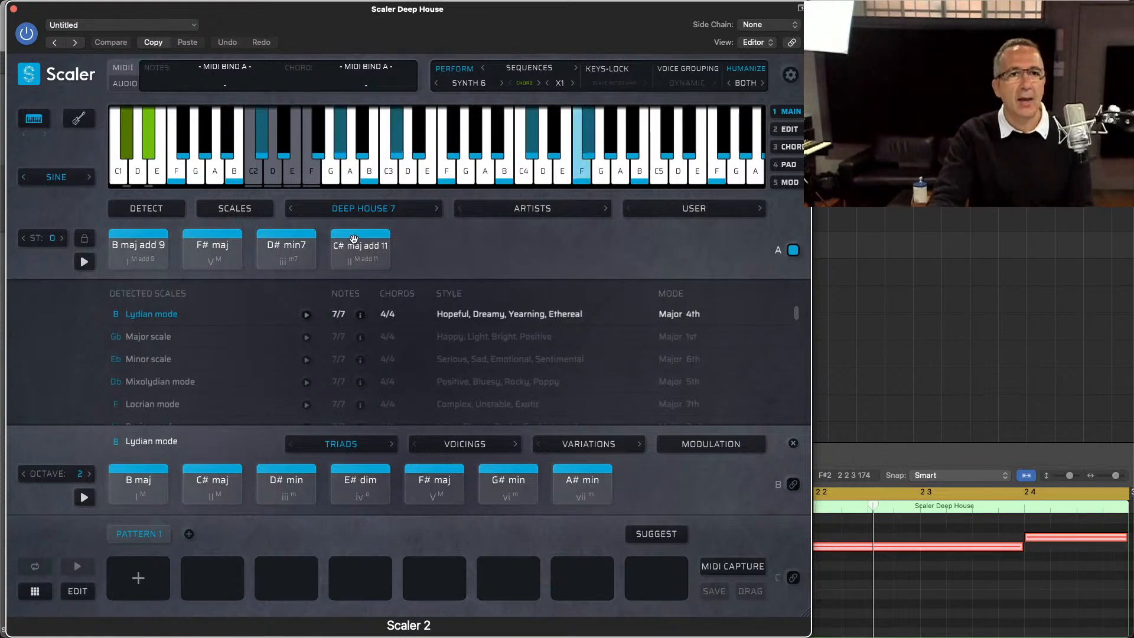
Step: Try the Bass expression patterns Basic 1 to Basic 4 with the Sine sound
{"action": "left_click", "coordinate": [520, 75]}
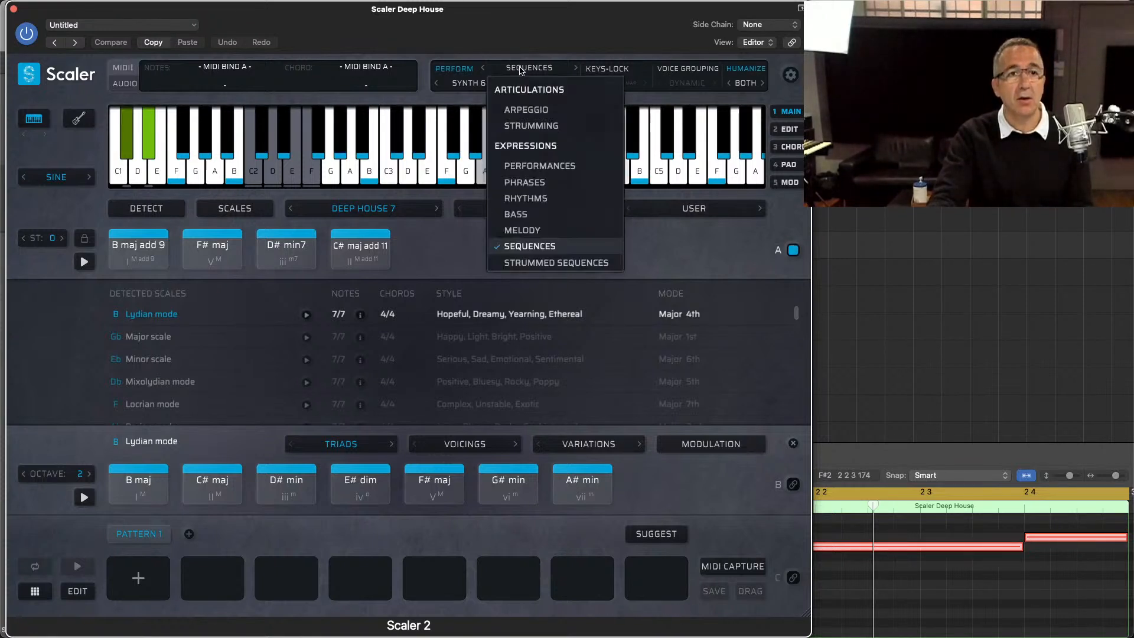
{"action": "left_click", "coordinate": [527, 213]}
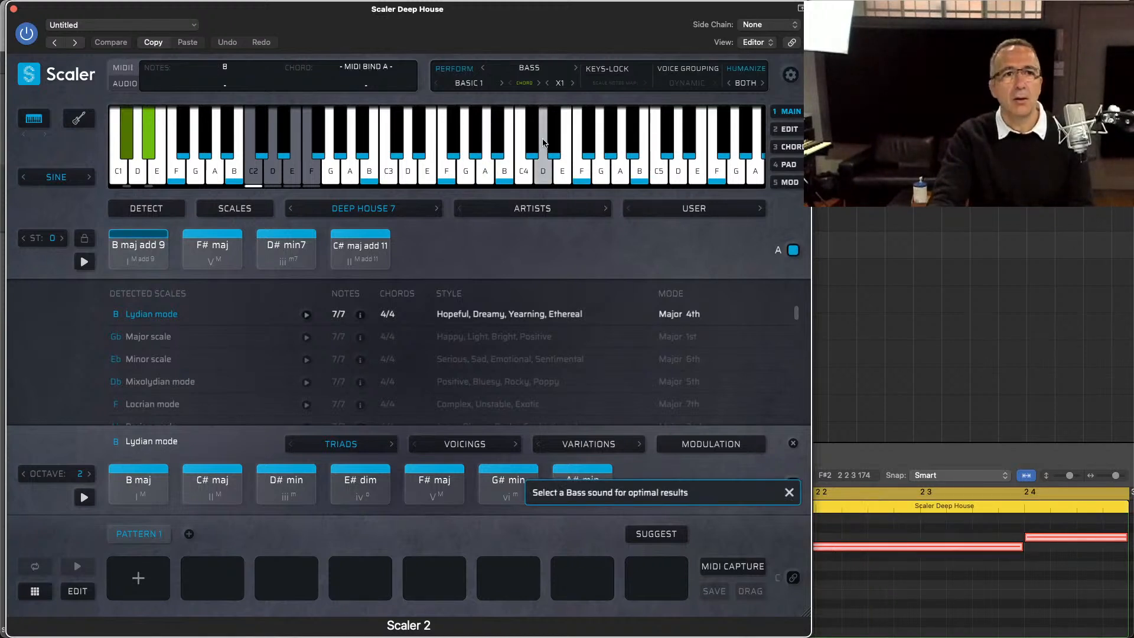
{"action": "left_click", "coordinate": [501, 84]}
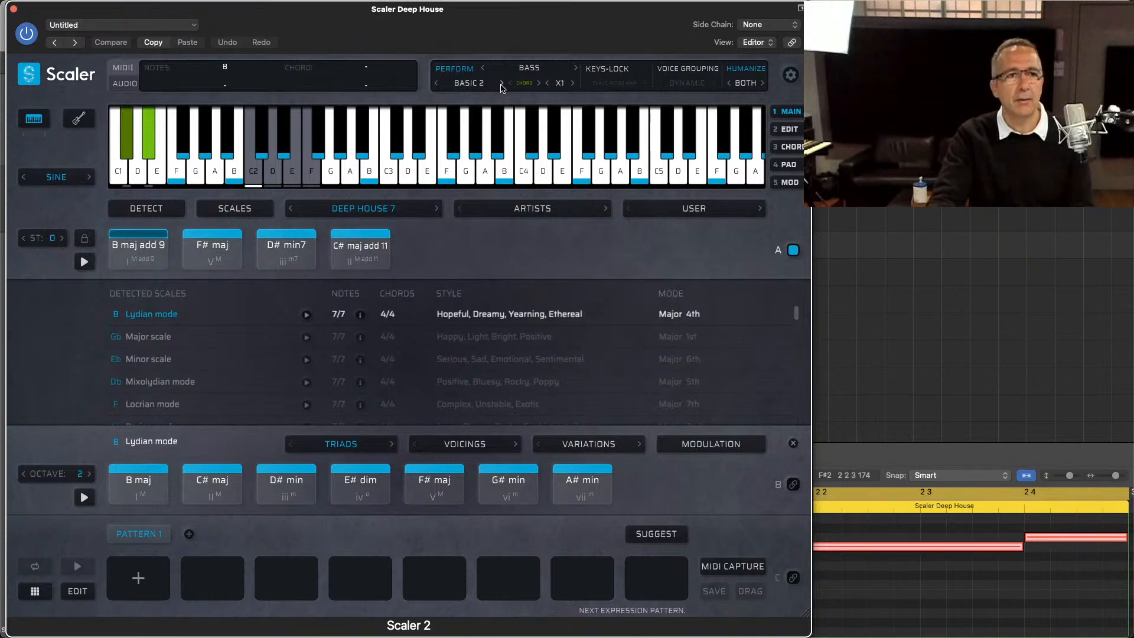
{"action": "left_click", "coordinate": [501, 83]}
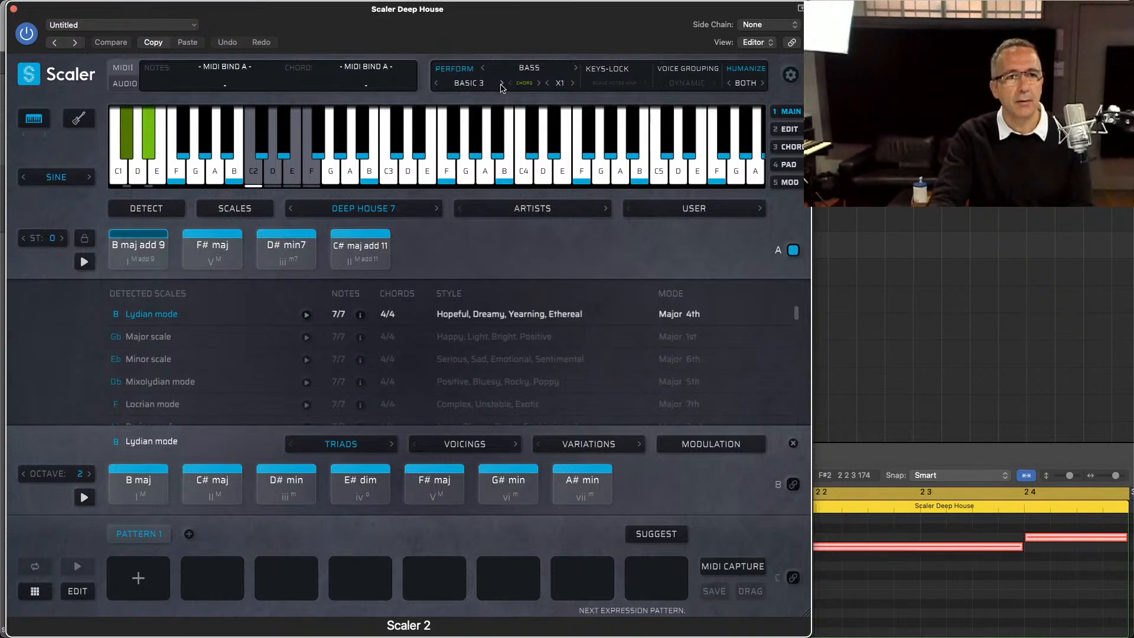
{"action": "left_click", "coordinate": [500, 84]}
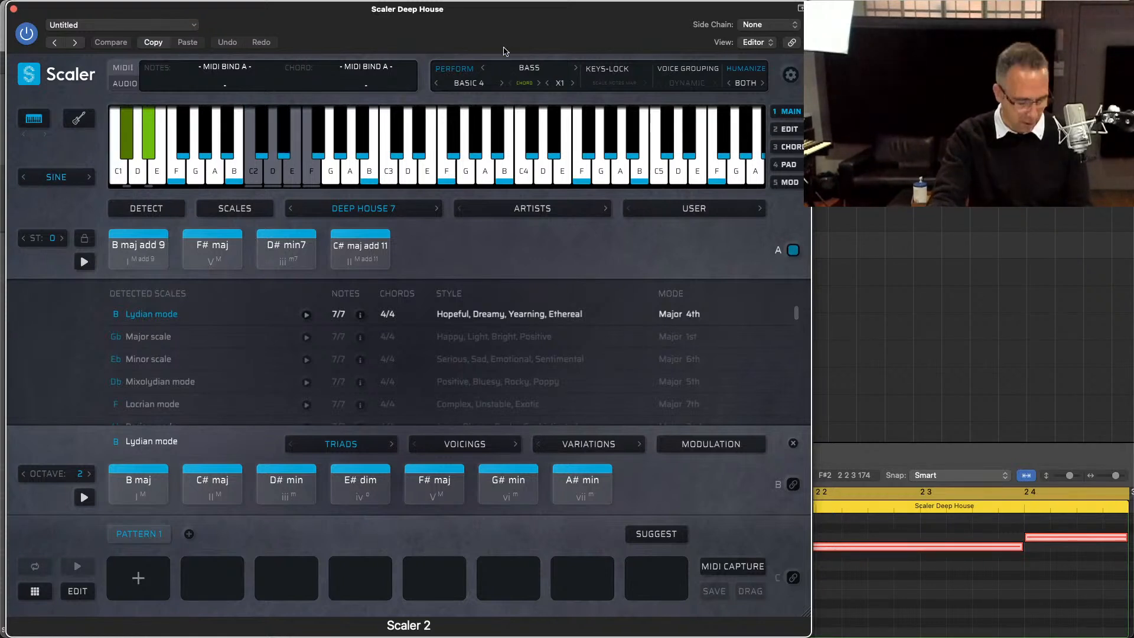
Step: Set the Sine part back to the Synth 6 pattern from Synth Sequences and close its plug-in window
{"action": "left_click", "coordinate": [528, 68]}
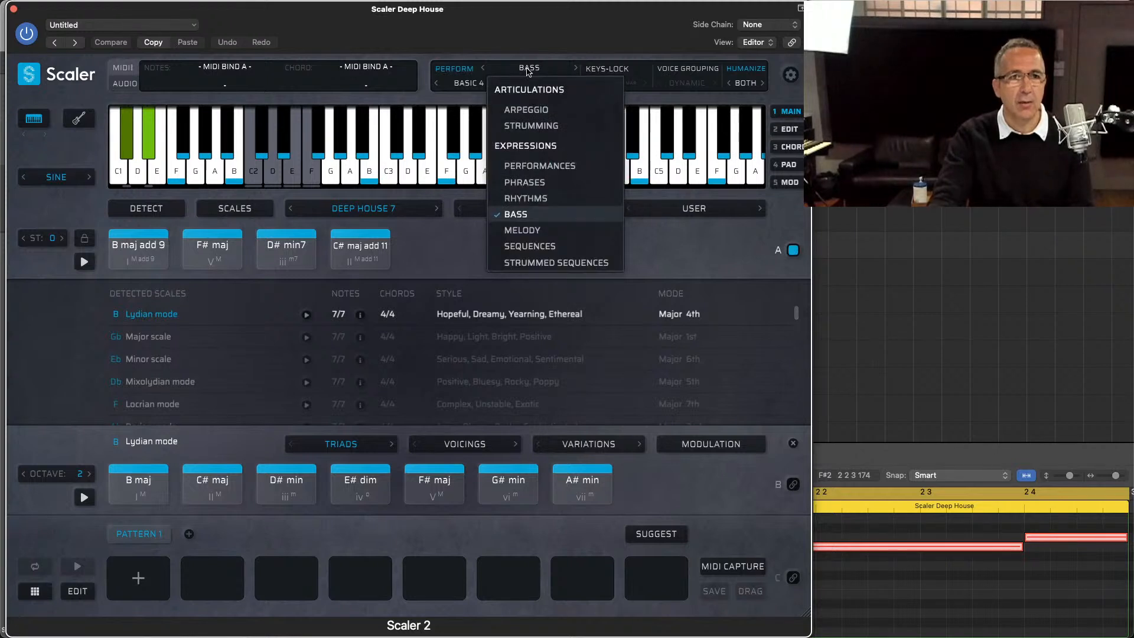
{"action": "left_click", "coordinate": [539, 248]}
{"action": "left_click", "coordinate": [477, 88]}
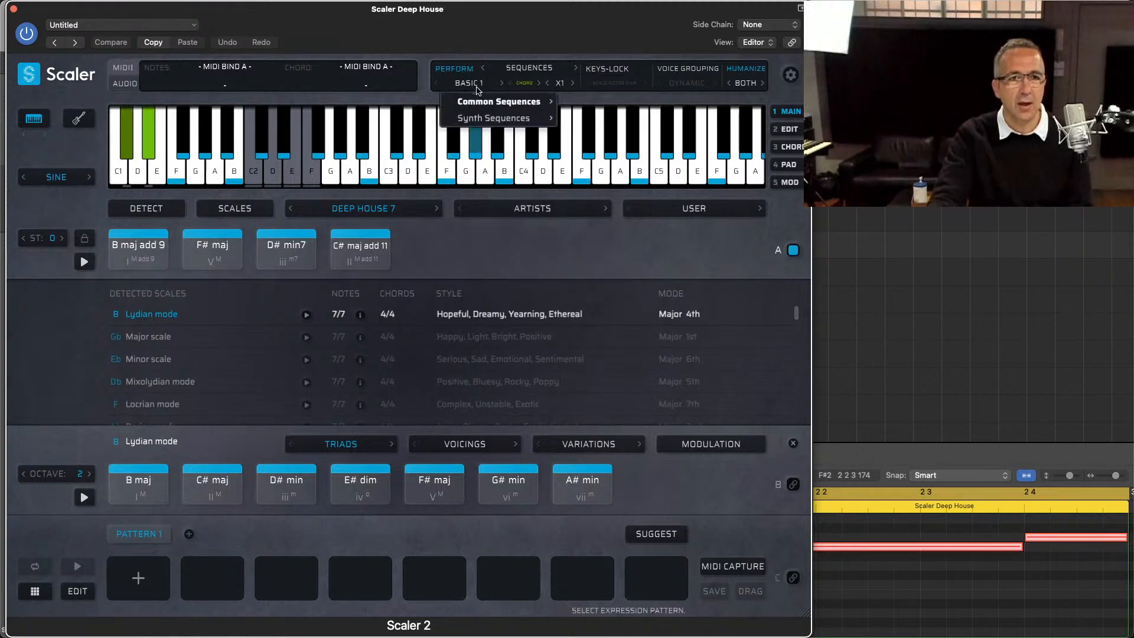
{"action": "mouse_move", "coordinate": [482, 115]}
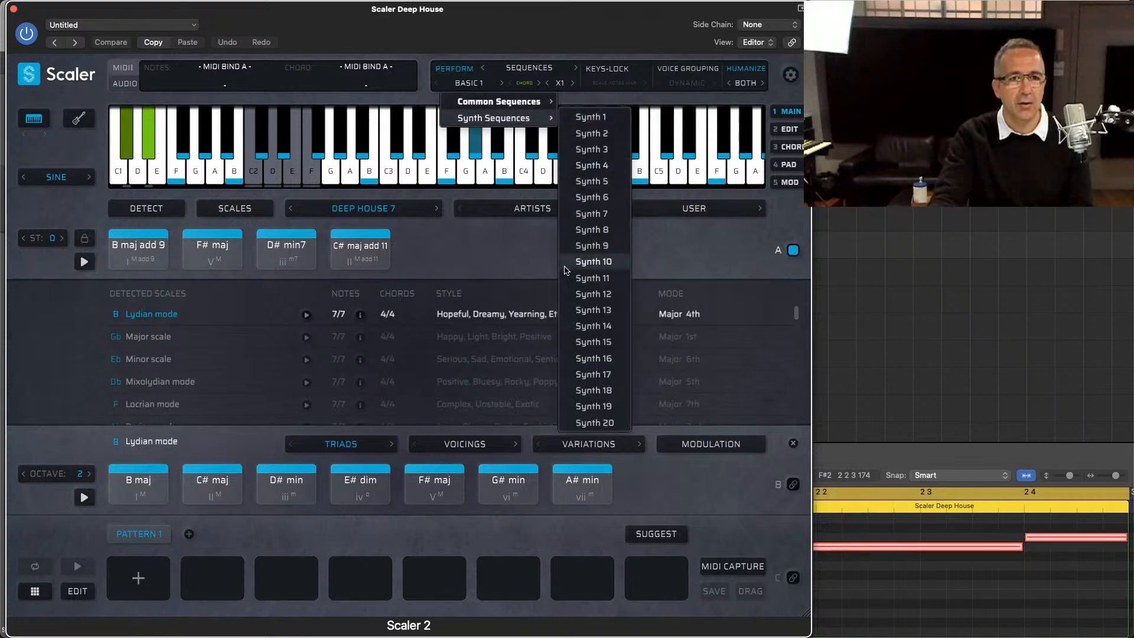
{"action": "left_click", "coordinate": [584, 198]}
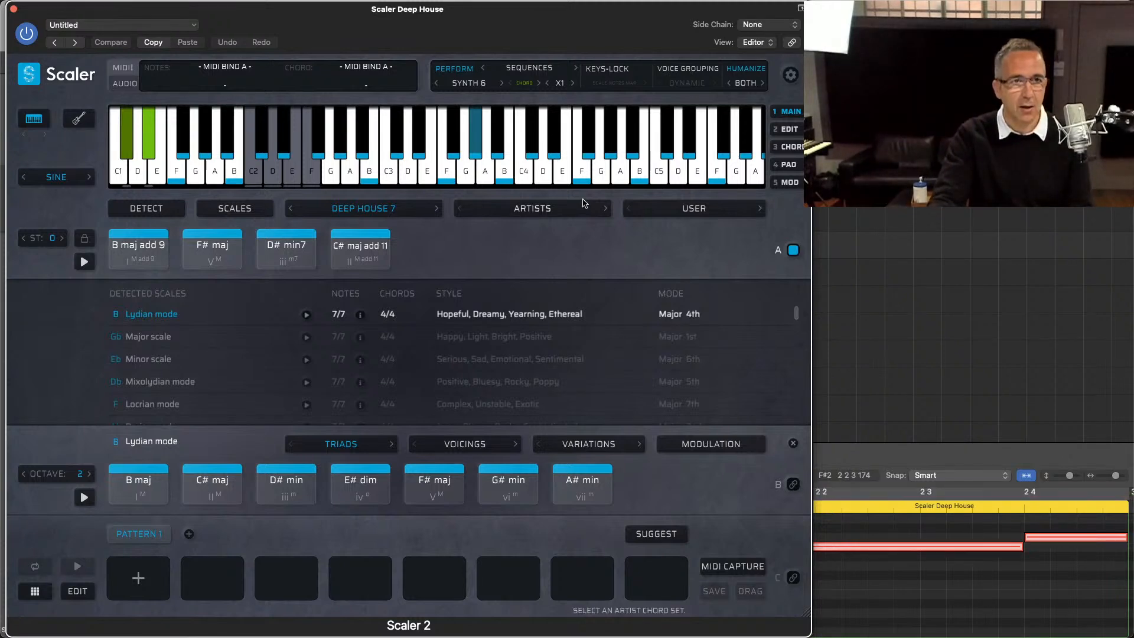
{"action": "key", "text": "super+w"}
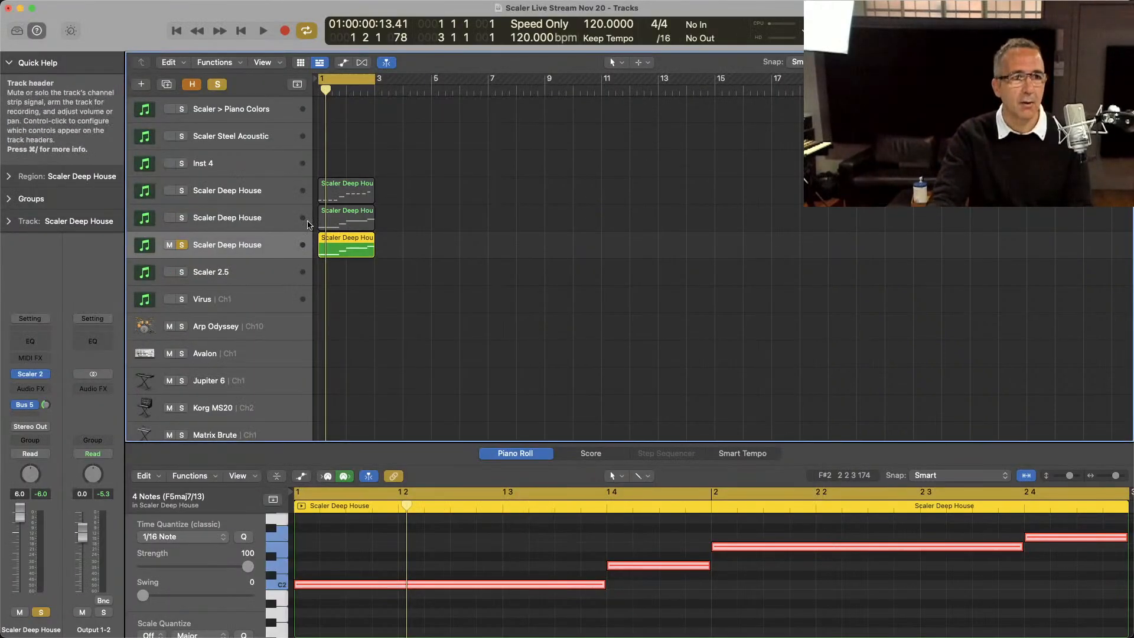
Step: Solo only the middle Scaler Deep House track, select it and start playback
{"action": "left_click", "coordinate": [181, 217]}
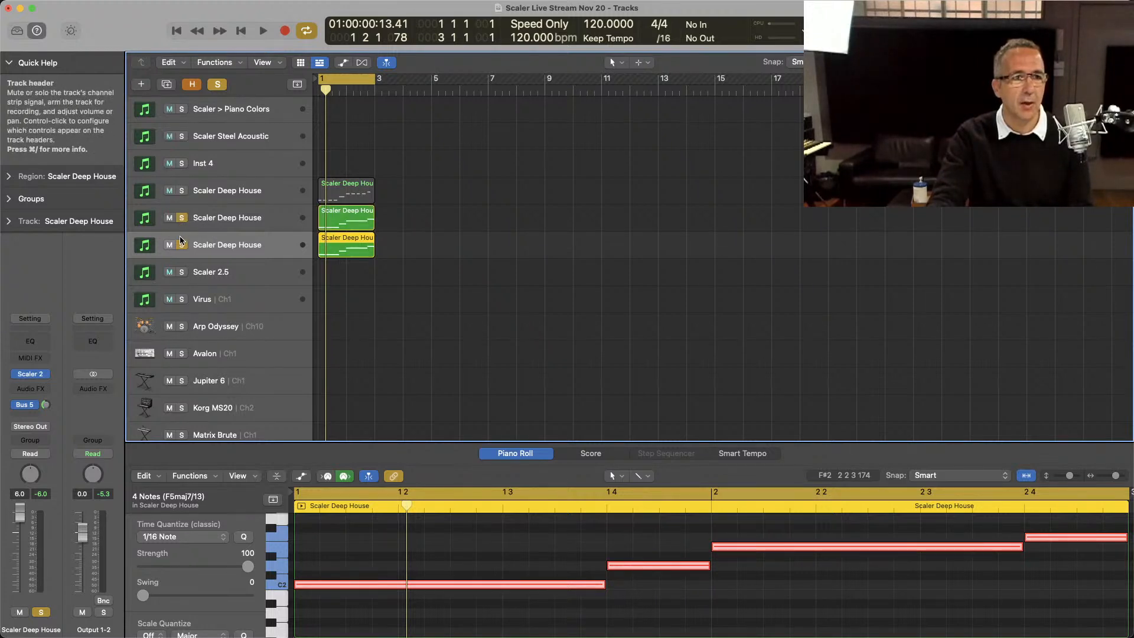
{"action": "left_click", "coordinate": [182, 245]}
{"action": "left_click", "coordinate": [219, 223]}
{"action": "key", "text": "space"}
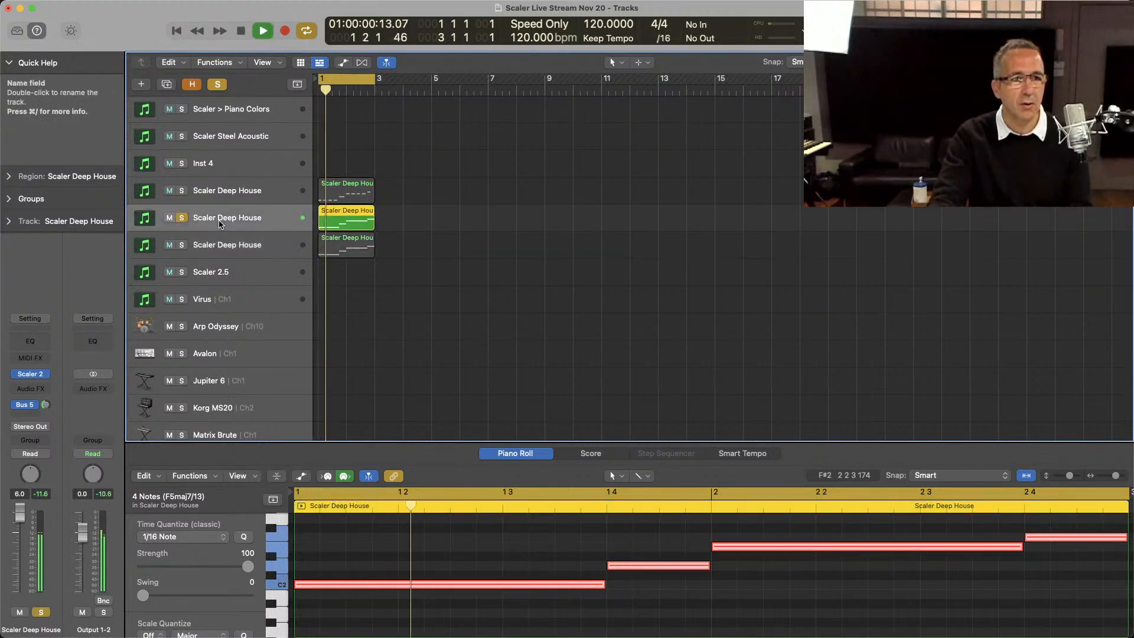
Step: Add the upper and lower Scaler Deep House tracks to the solo and open the lower track's Scaler 2
{"action": "left_click", "coordinate": [182, 190]}
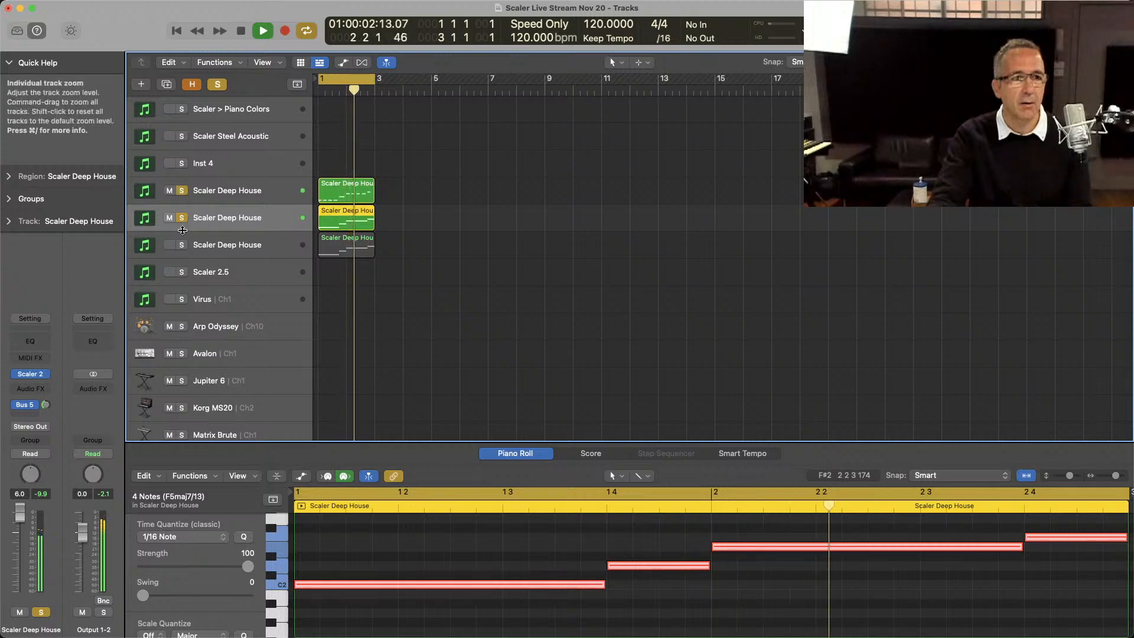
{"action": "left_click", "coordinate": [180, 245]}
{"action": "left_click", "coordinate": [200, 250]}
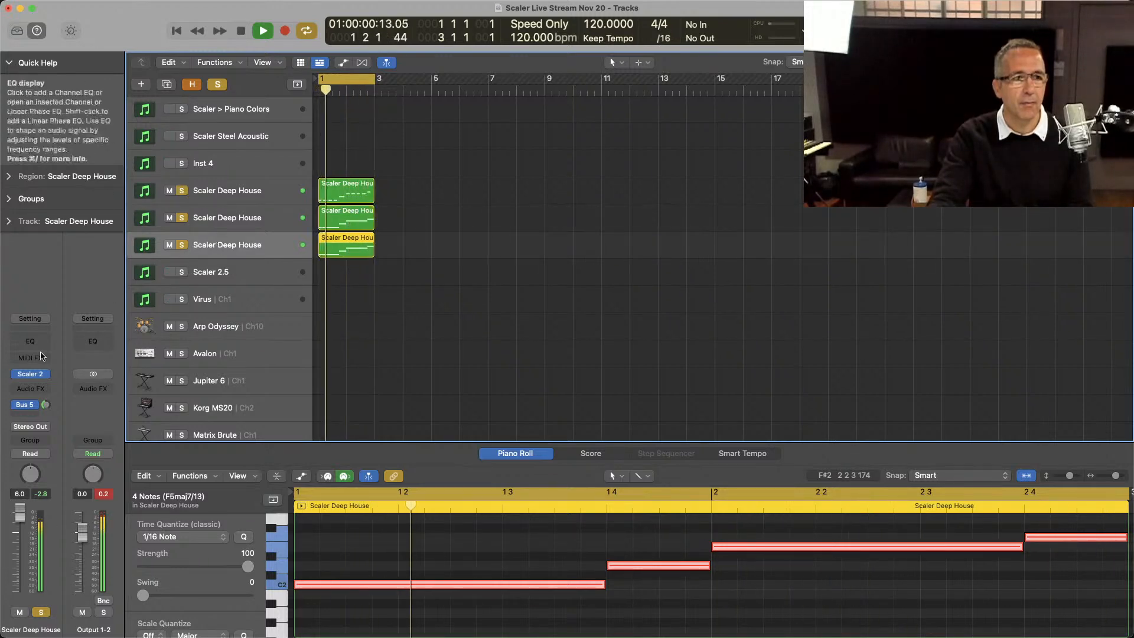
{"action": "left_click", "coordinate": [30, 375]}
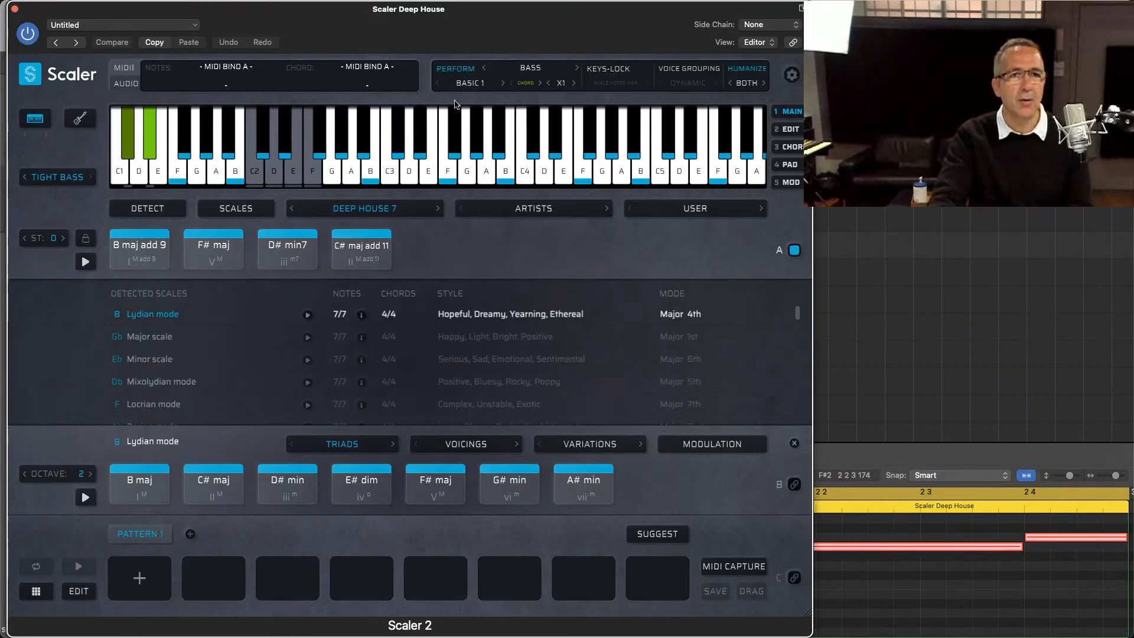
Step: Try the bass patterns Basic 2 to Basic 5 with the Tight Bass sound during playback
{"action": "left_click", "coordinate": [502, 83]}
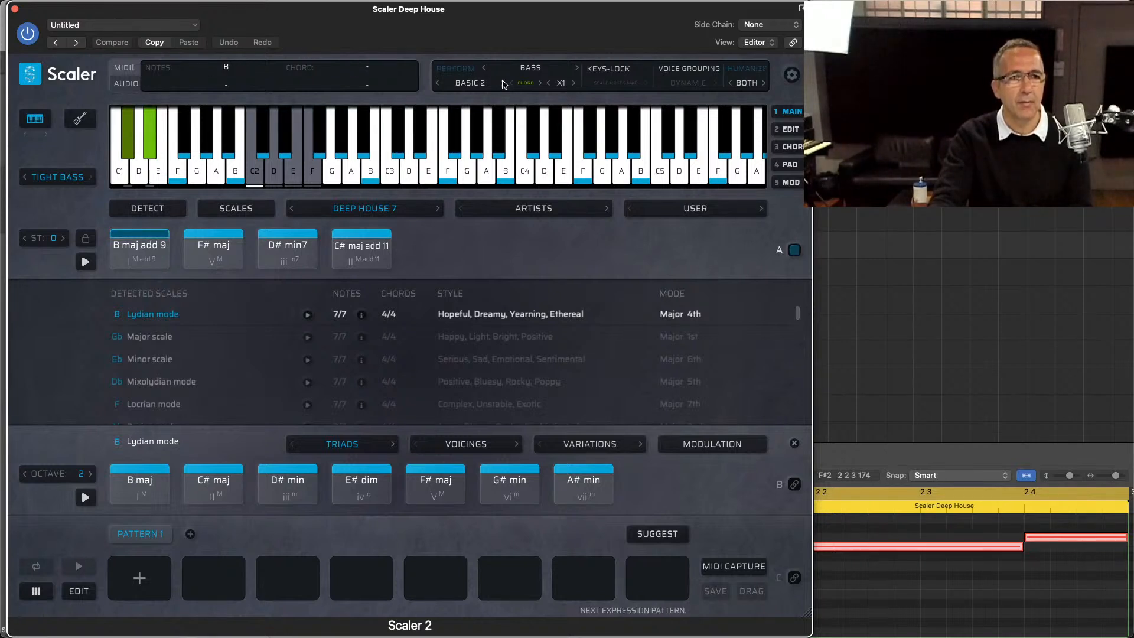
{"action": "left_click", "coordinate": [503, 83]}
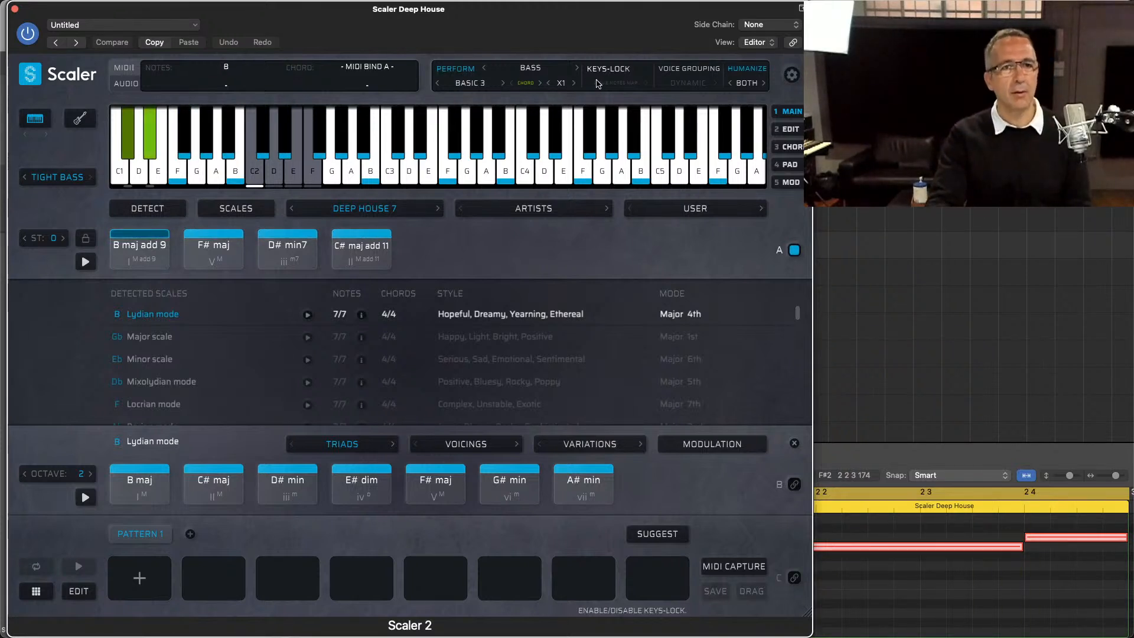
{"action": "key", "text": "space"}
{"action": "left_click", "coordinate": [503, 83]}
{"action": "key", "text": "space"}
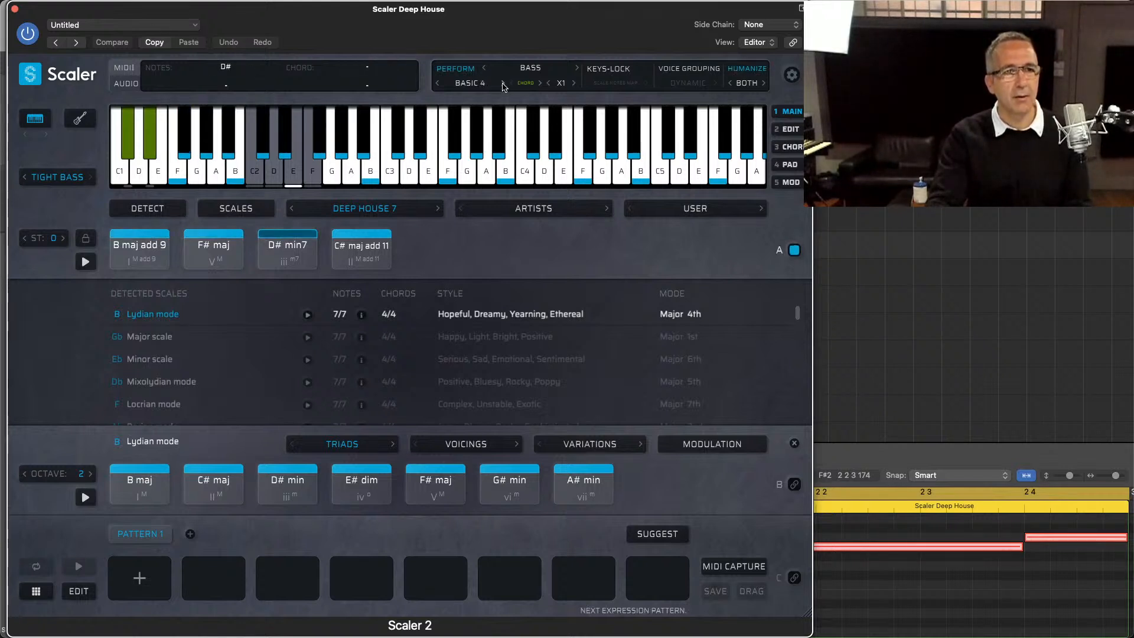
{"action": "left_click", "coordinate": [502, 82]}
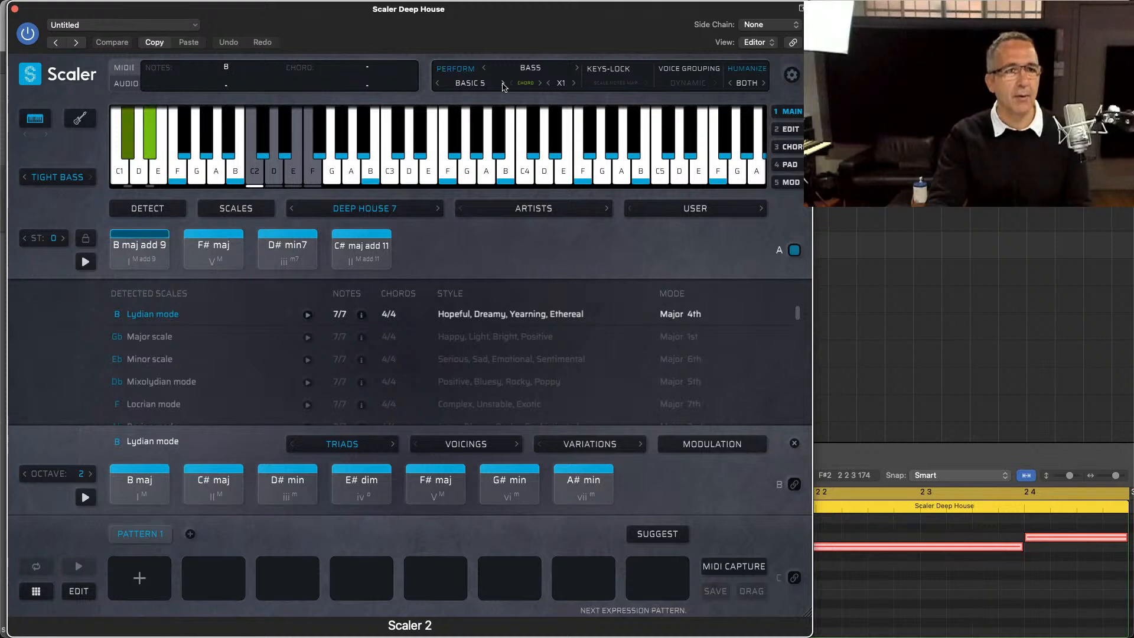
Step: Choose the House 2 pattern from House Bass for the bass part, play it with the other parts and stop playback
{"action": "left_click", "coordinate": [472, 84]}
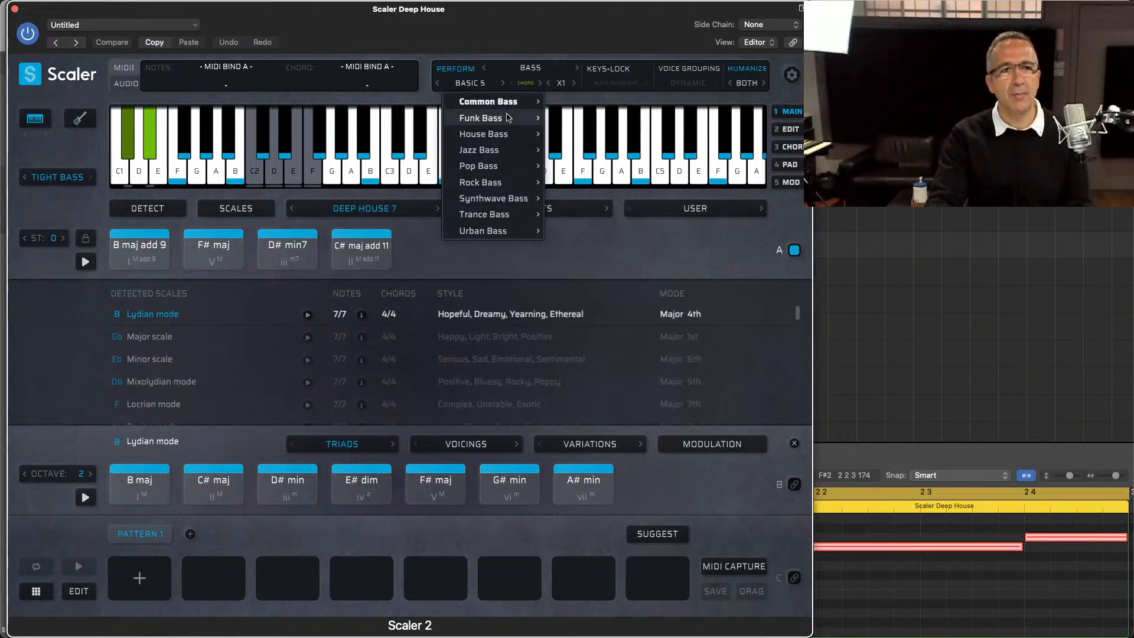
{"action": "mouse_move", "coordinate": [500, 135]}
{"action": "left_click", "coordinate": [578, 133]}
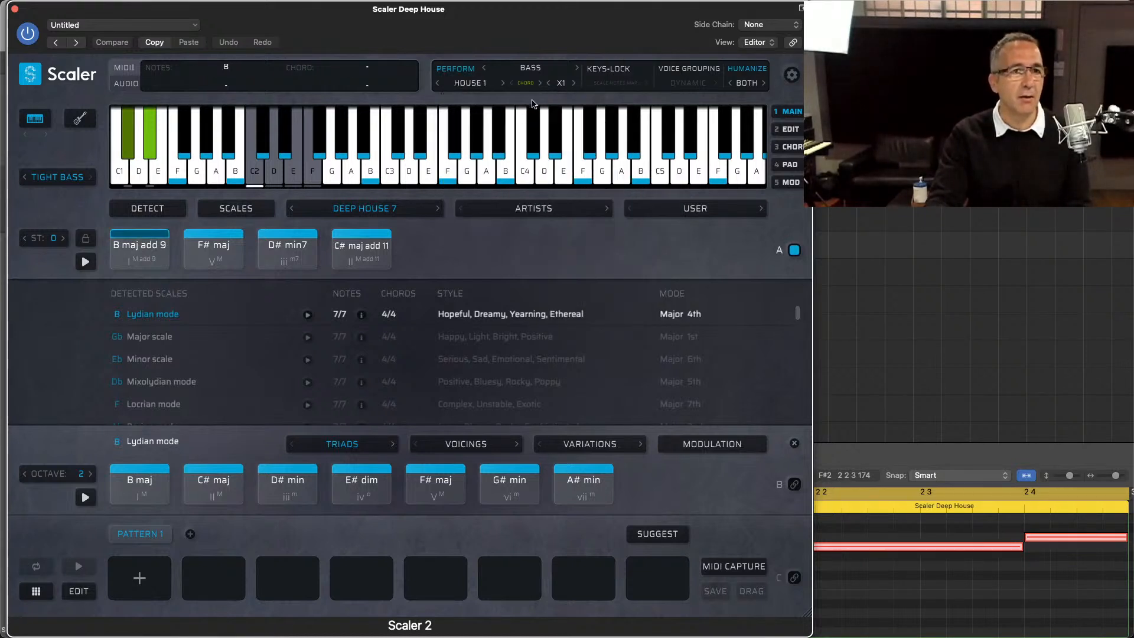
{"action": "left_click", "coordinate": [503, 84]}
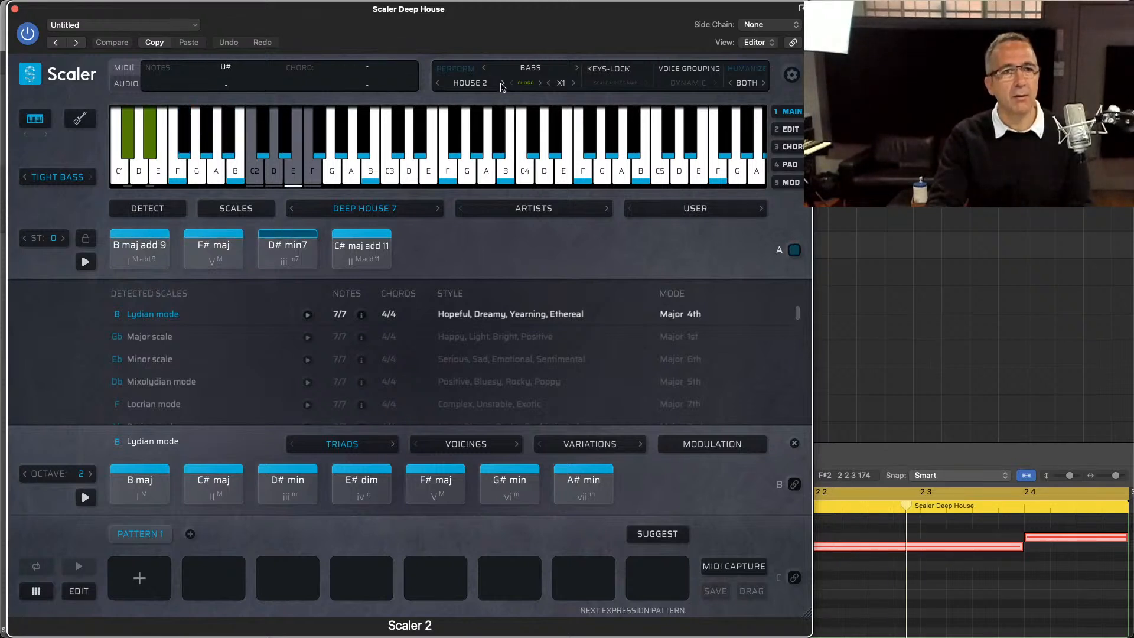
{"action": "key", "text": "space"}
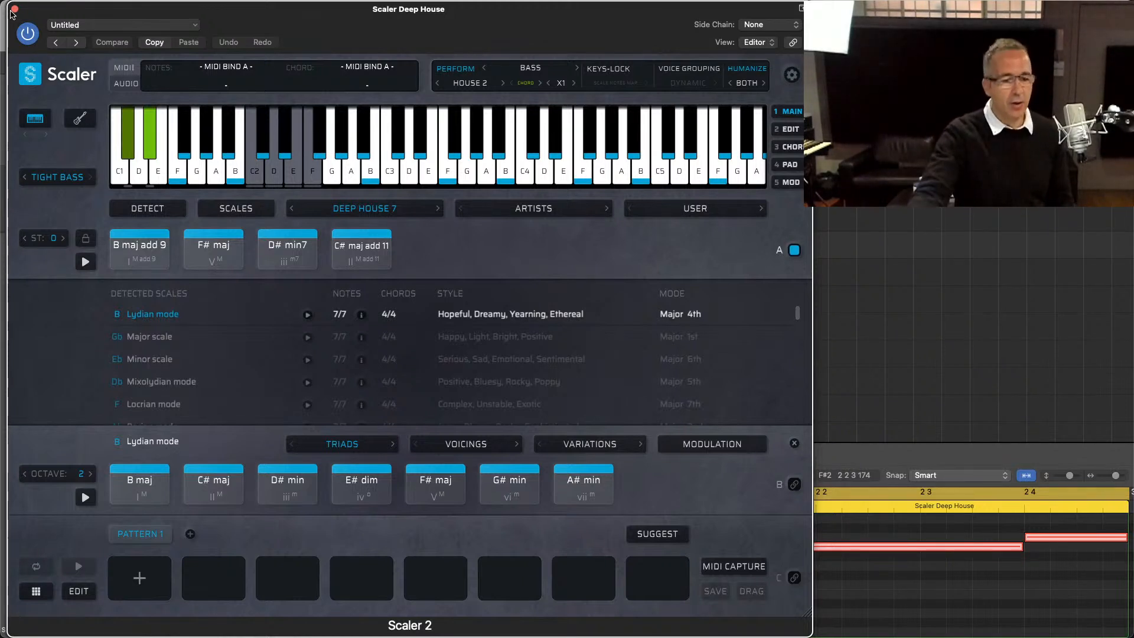
{"action": "key", "text": "super+Tab"}
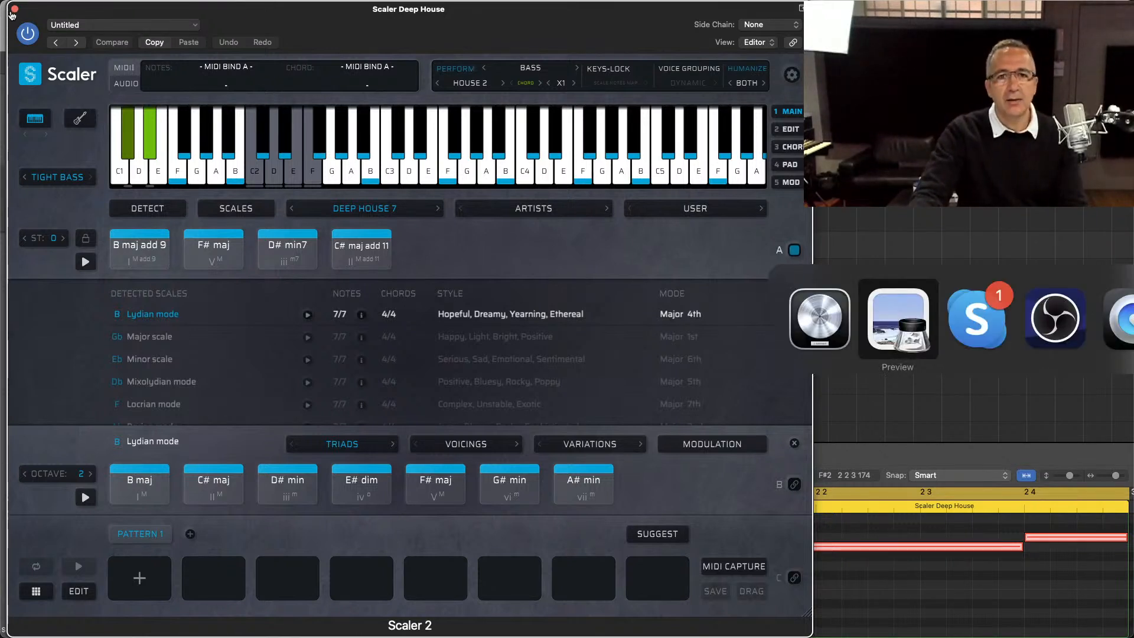
{"action": "key", "text": "super+Tab"}
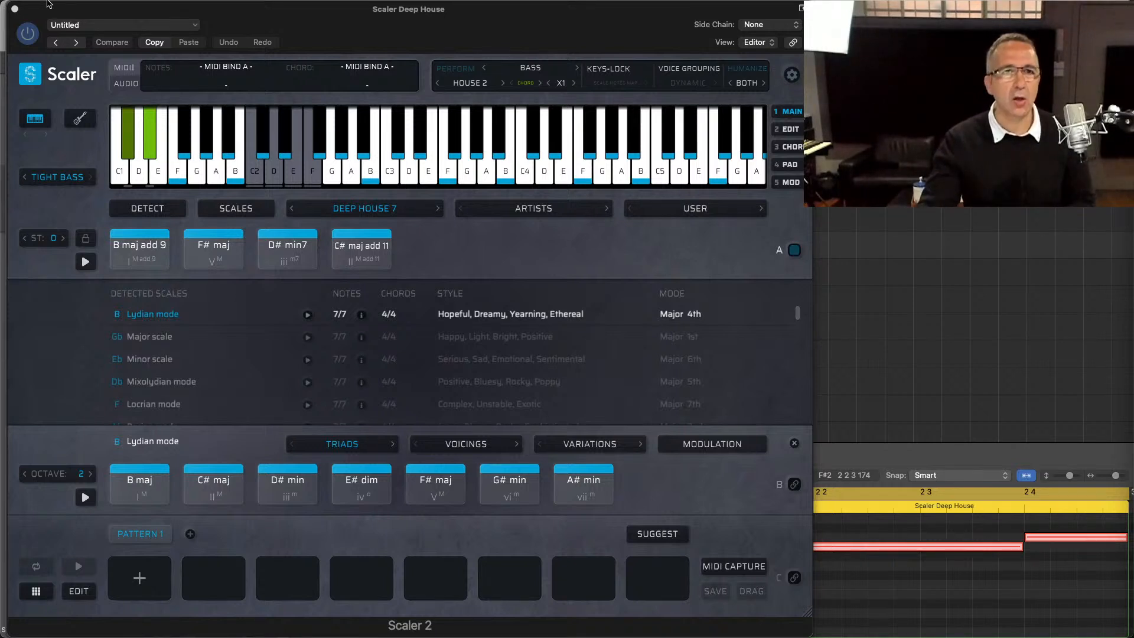
Step: Open the Recall Playback Settings mapping for the House 2 bass pattern, examine its selectable MIDI CC numbers and cancel
{"action": "right_click", "coordinate": [464, 72]}
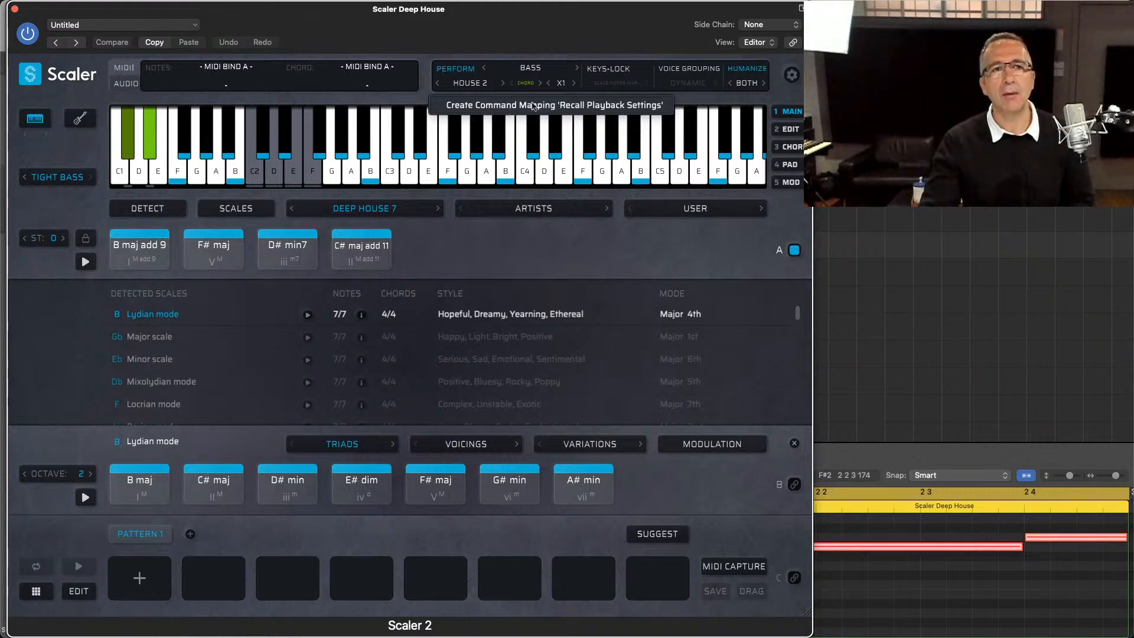
{"action": "left_click", "coordinate": [580, 104]}
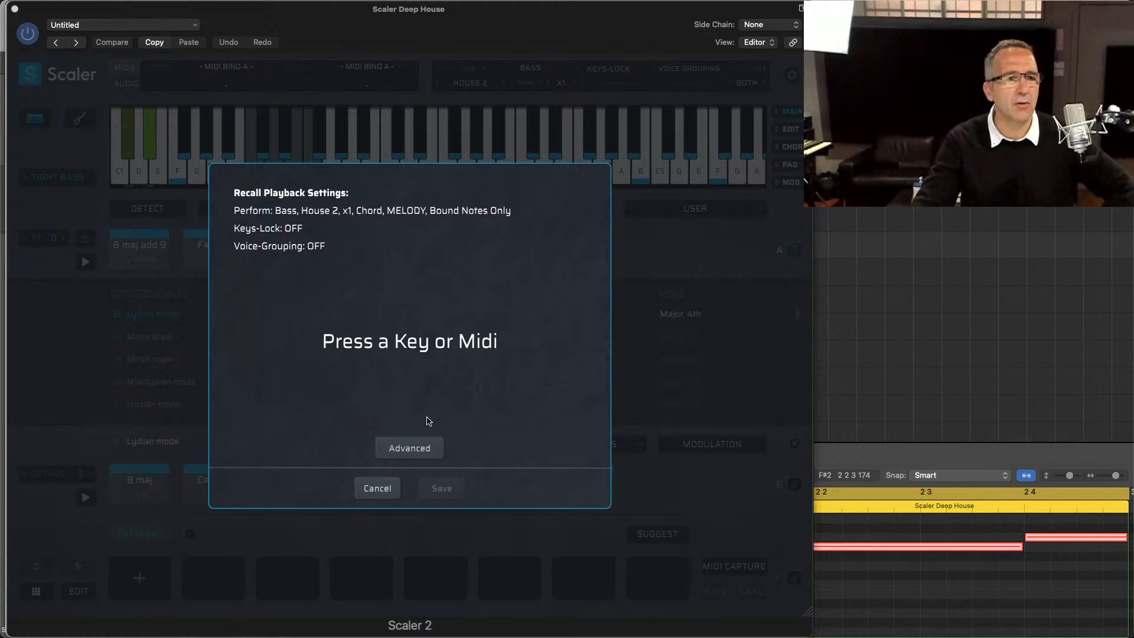
{"action": "left_click", "coordinate": [415, 447]}
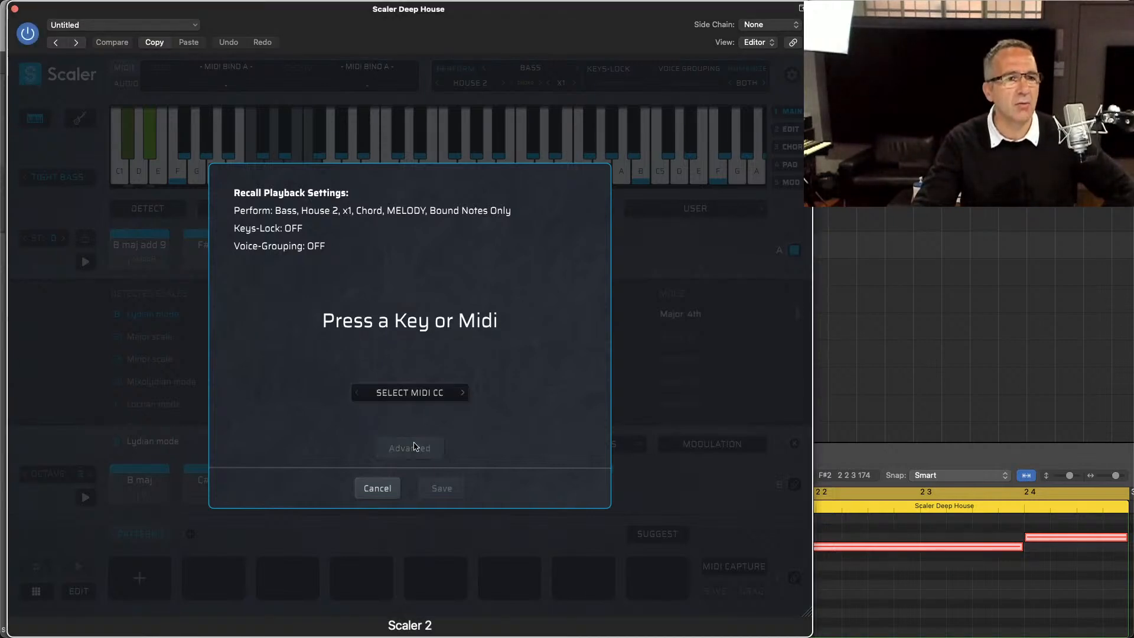
{"action": "left_click", "coordinate": [426, 401]}
{"action": "left_click", "coordinate": [552, 408]}
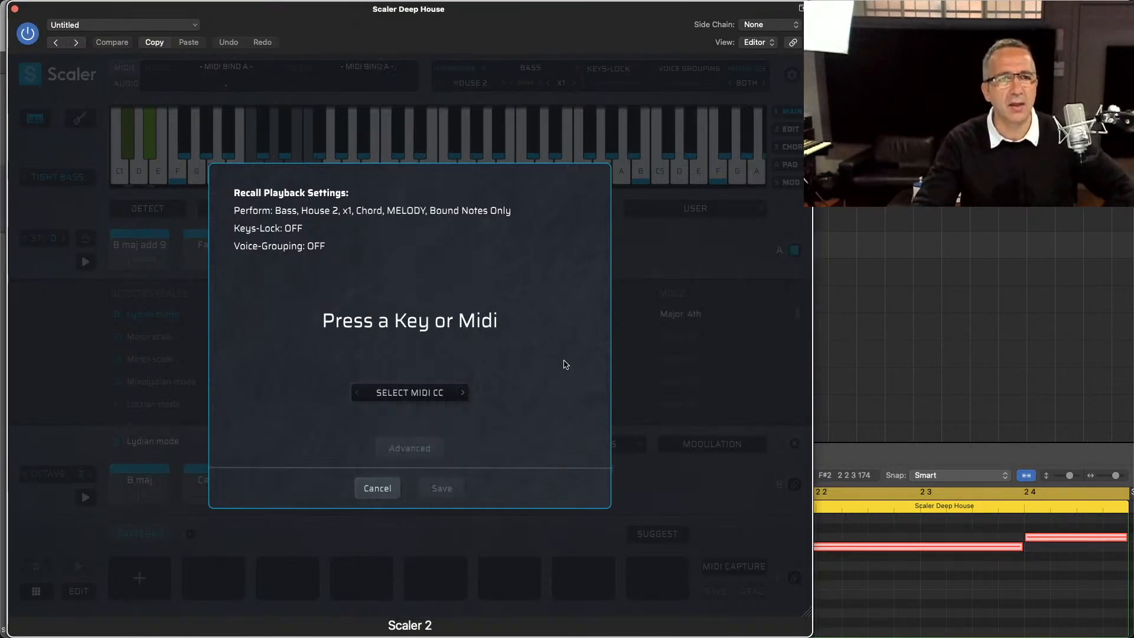
{"action": "left_click", "coordinate": [421, 395]}
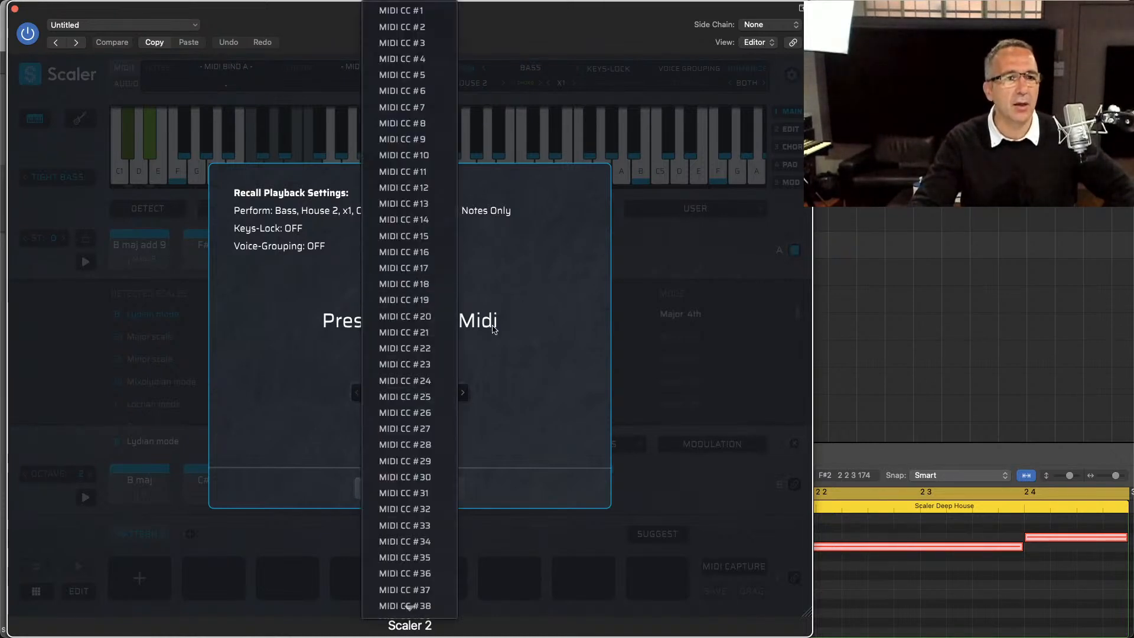
{"action": "left_click", "coordinate": [563, 345]}
{"action": "left_click", "coordinate": [377, 486]}
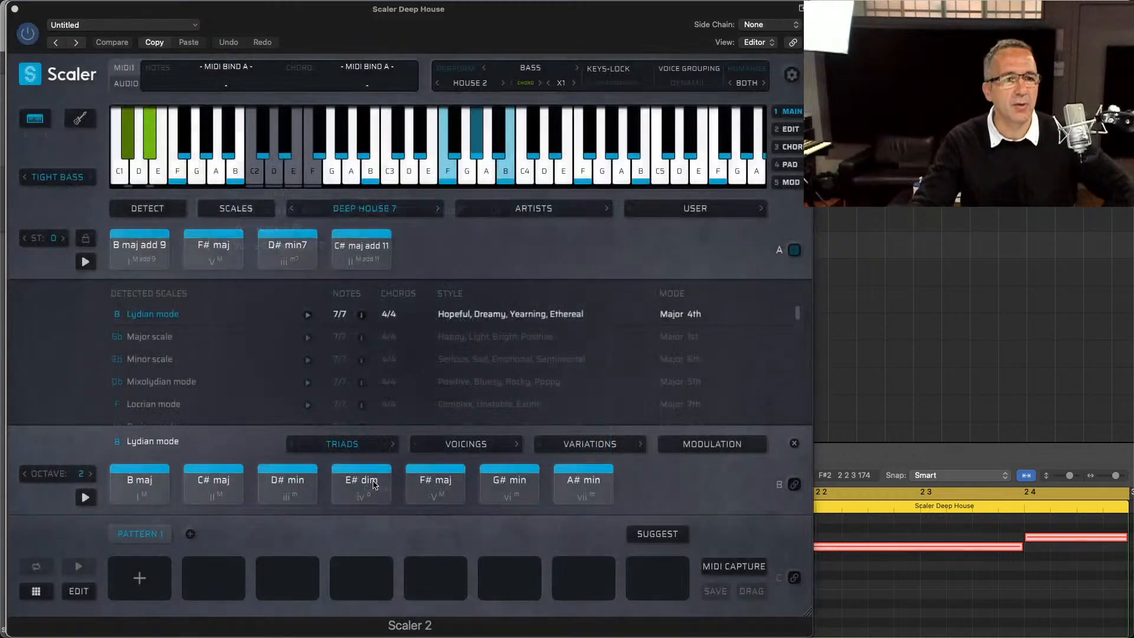
Step: Try the Scale mode for the House 2 bass pattern and switch it back to Chord
{"action": "left_click", "coordinate": [527, 83]}
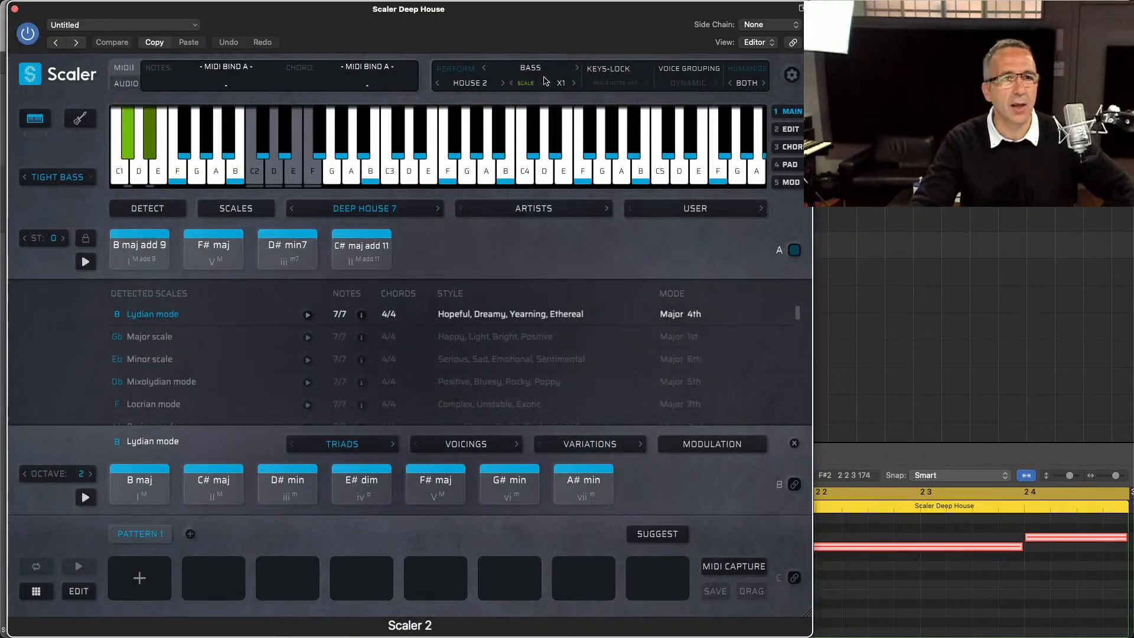
{"action": "left_click", "coordinate": [528, 84]}
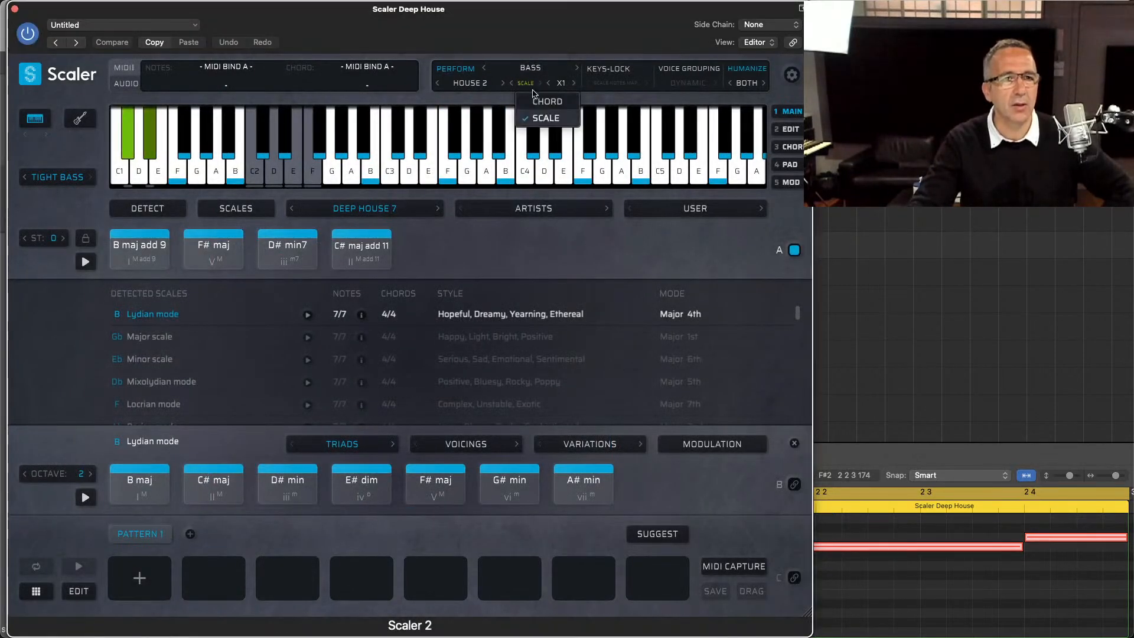
{"action": "left_click", "coordinate": [535, 95]}
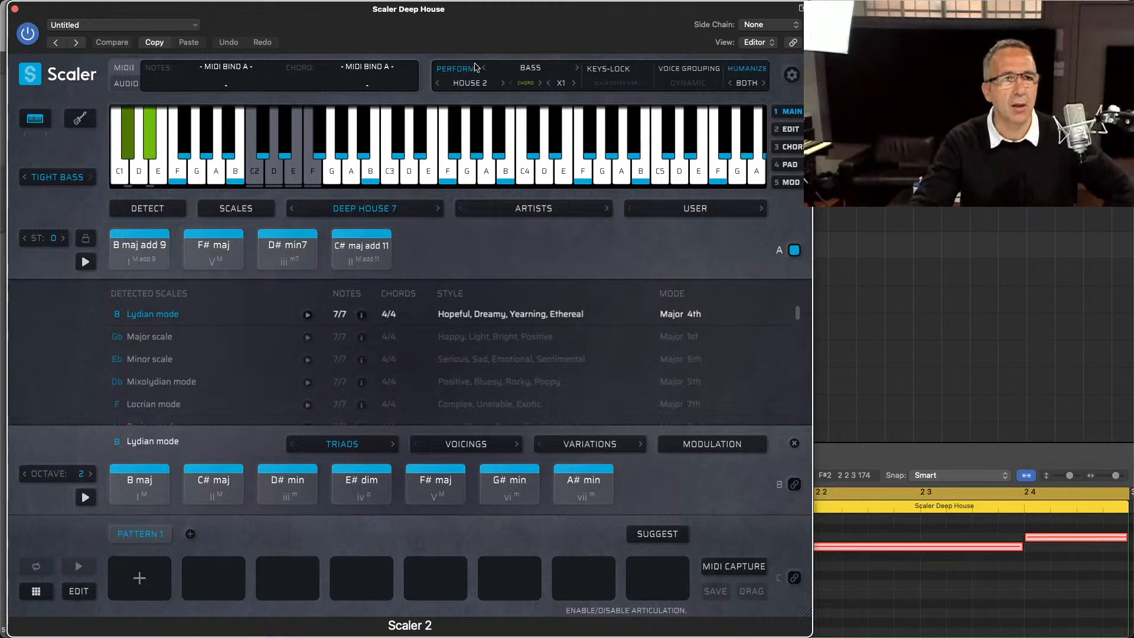
Step: Map the House 2 bass playback settings to MIDI CC #112 and save the command mapping
{"action": "right_click", "coordinate": [479, 86]}
{"action": "left_click", "coordinate": [480, 104]}
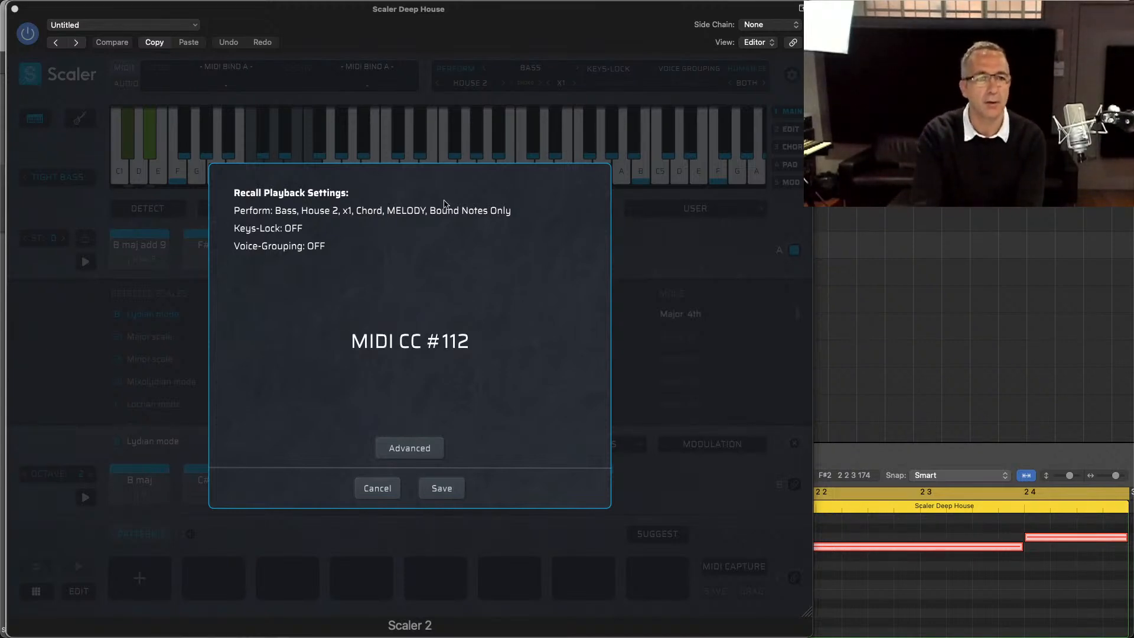
{"action": "left_click", "coordinate": [441, 489]}
Step: Look through the Funk Bass and House Bass patterns available for the Tight Bass part
{"action": "left_click", "coordinate": [470, 84]}
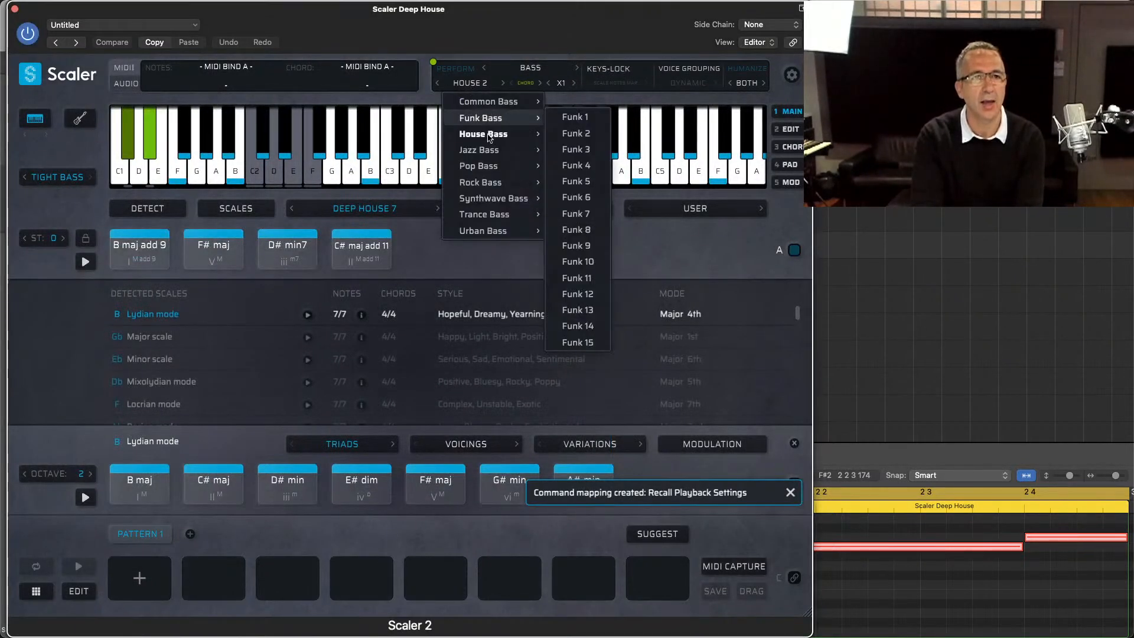
{"action": "mouse_move", "coordinate": [478, 136]}
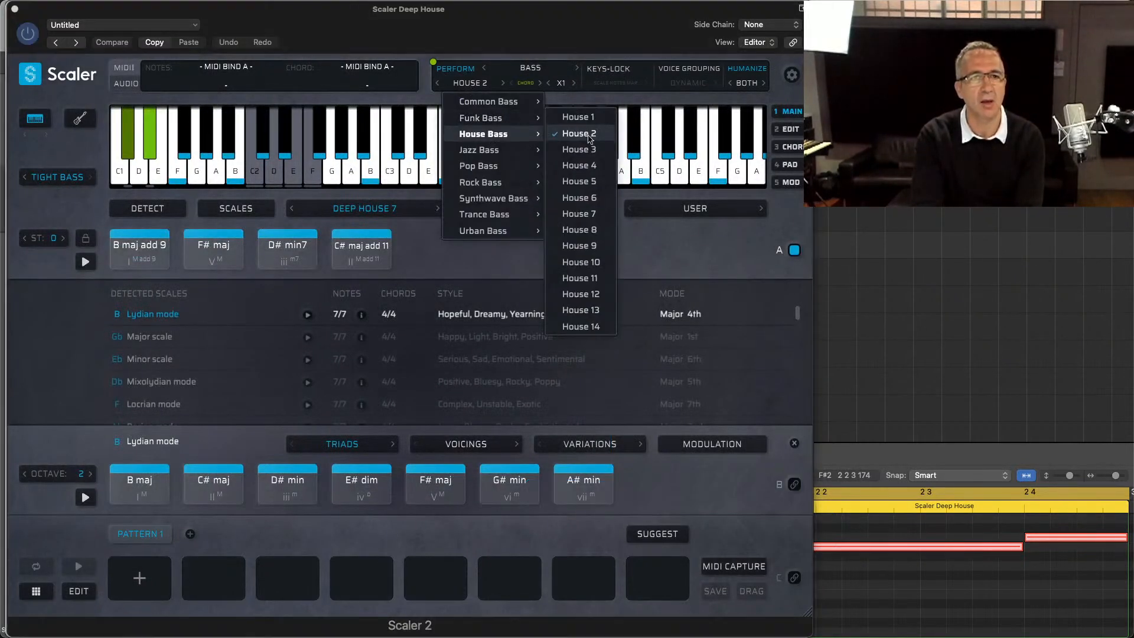
{"action": "left_click", "coordinate": [591, 168]}
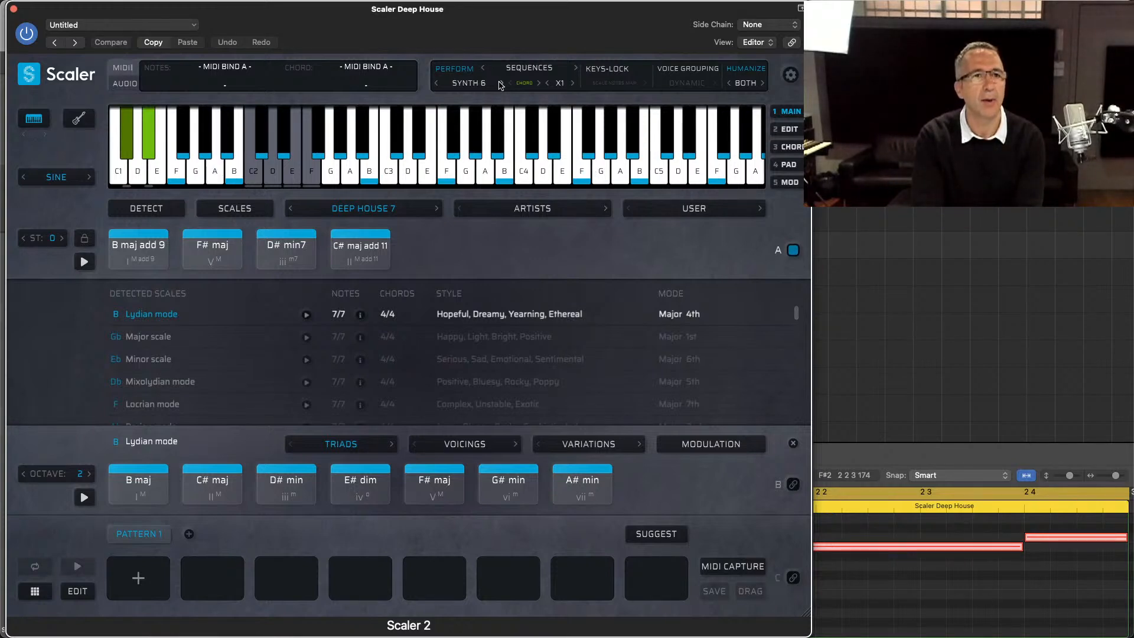
{"action": "right_click", "coordinate": [459, 71]}
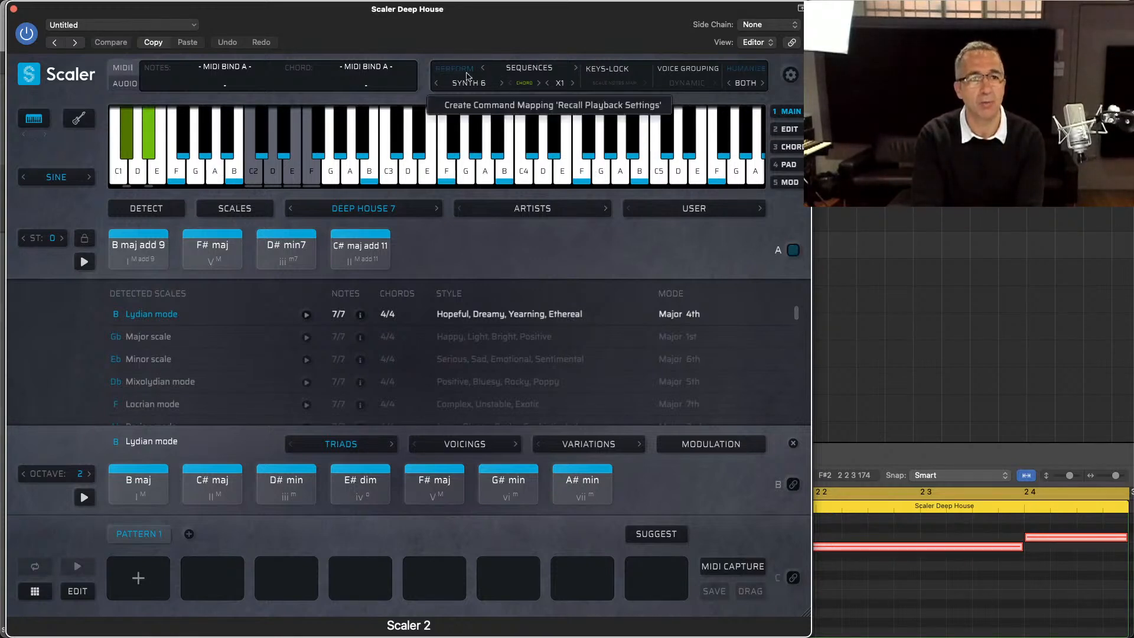
{"action": "left_click", "coordinate": [483, 110]}
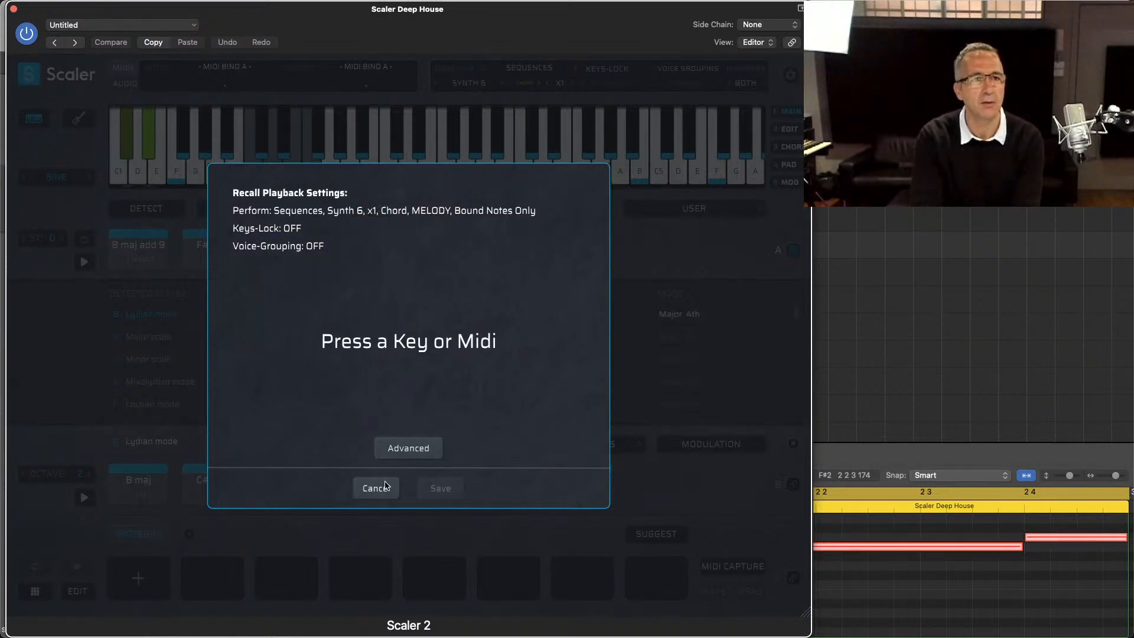
{"action": "left_click", "coordinate": [400, 453]}
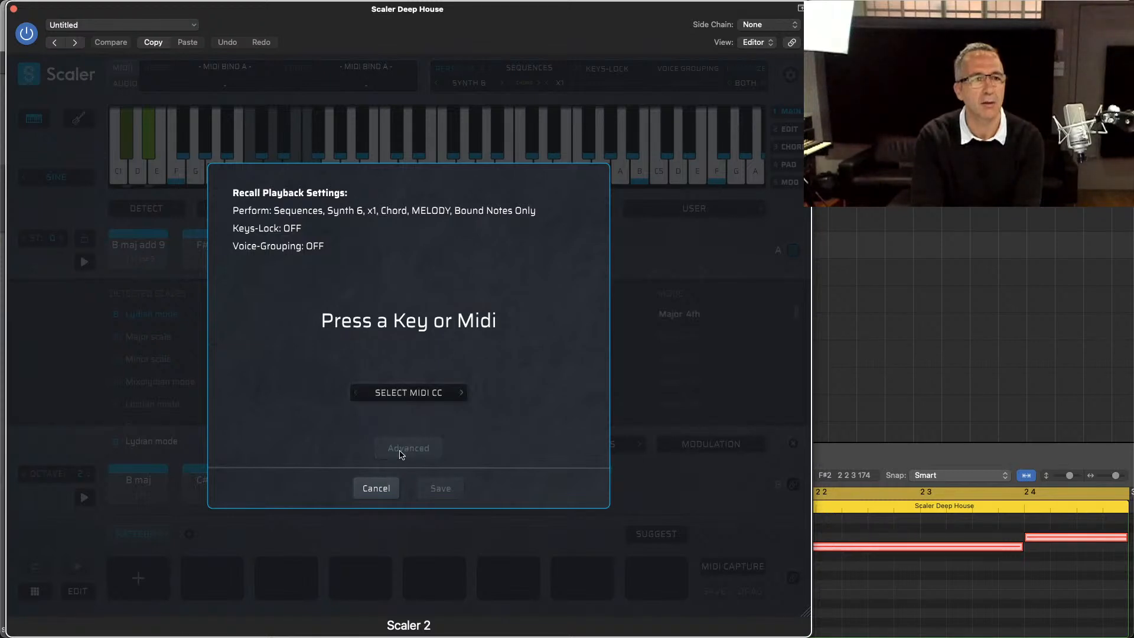
{"action": "left_click", "coordinate": [378, 490]}
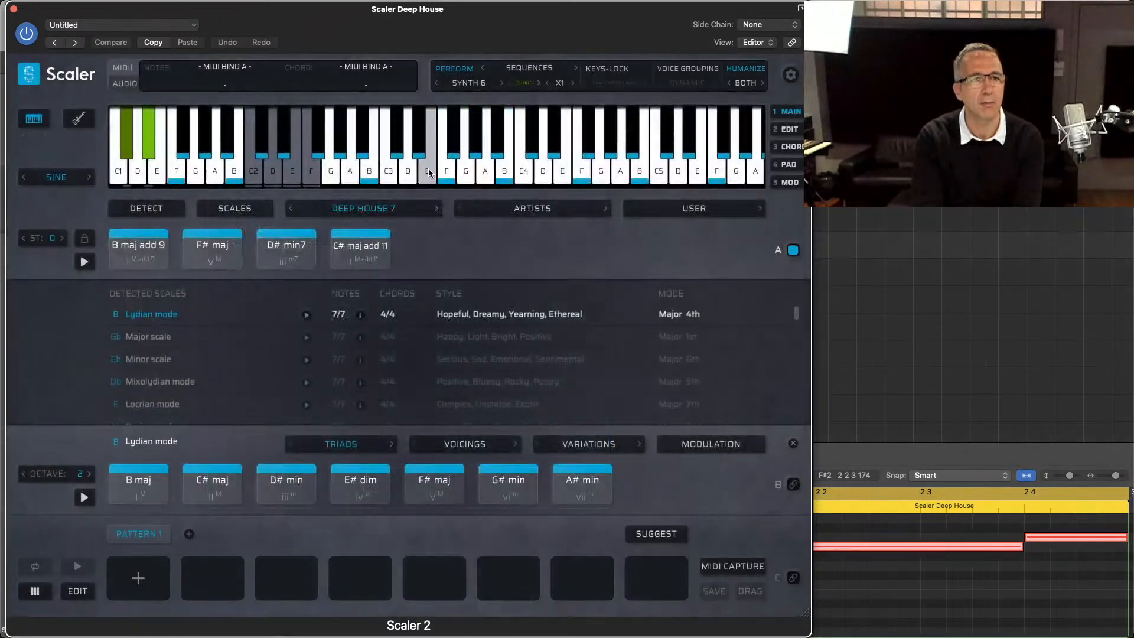
{"action": "right_click", "coordinate": [471, 75]}
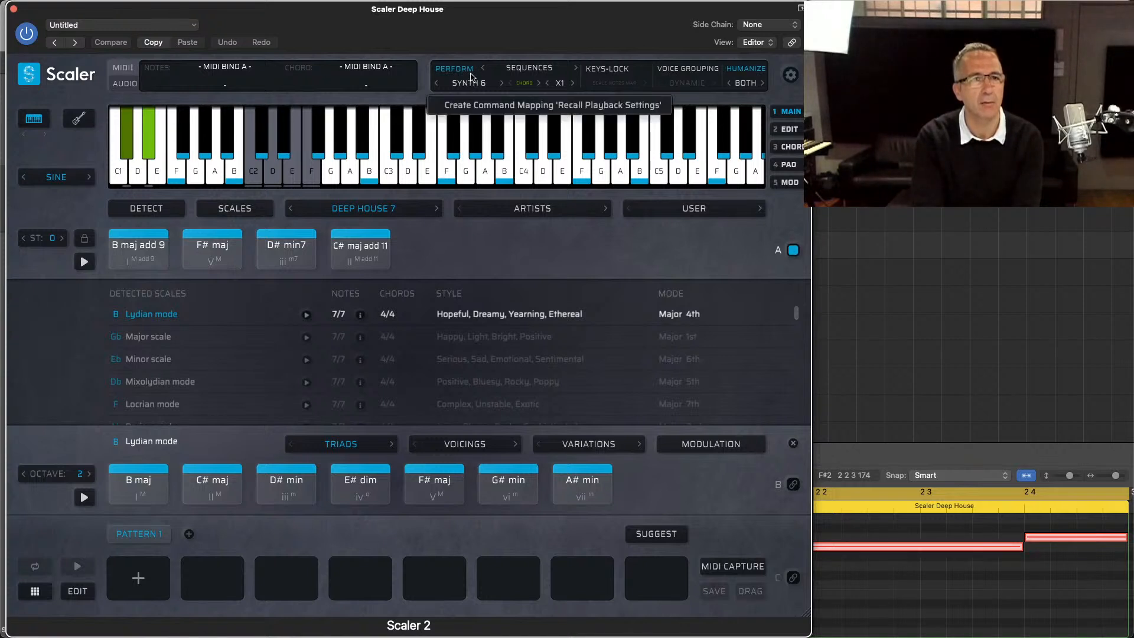
{"action": "left_click", "coordinate": [489, 107]}
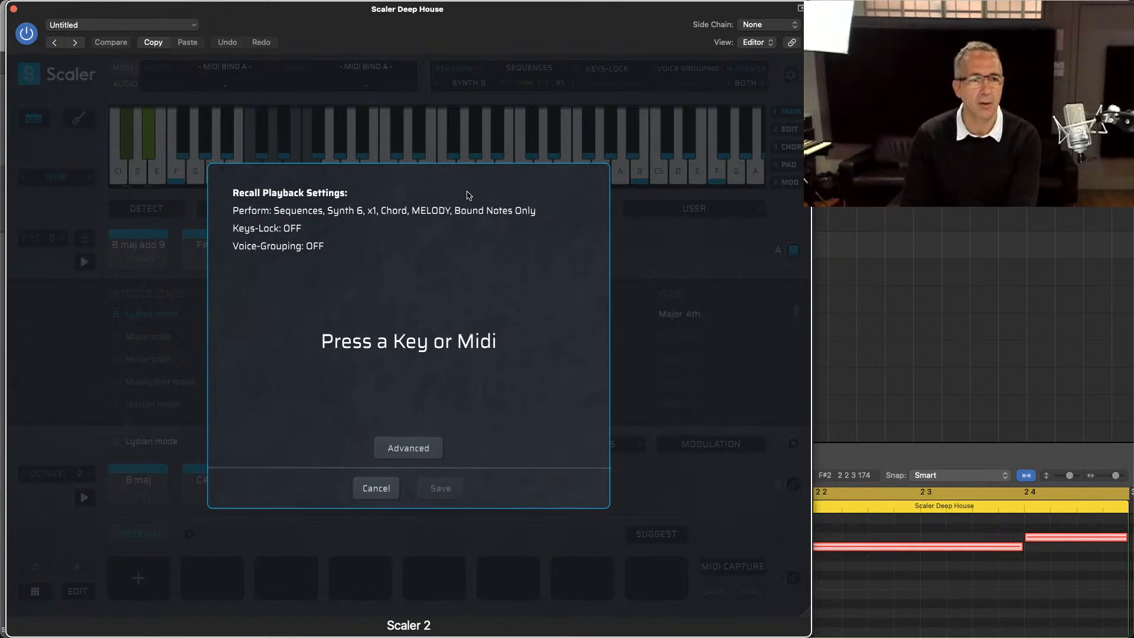
{"action": "left_click", "coordinate": [376, 488]}
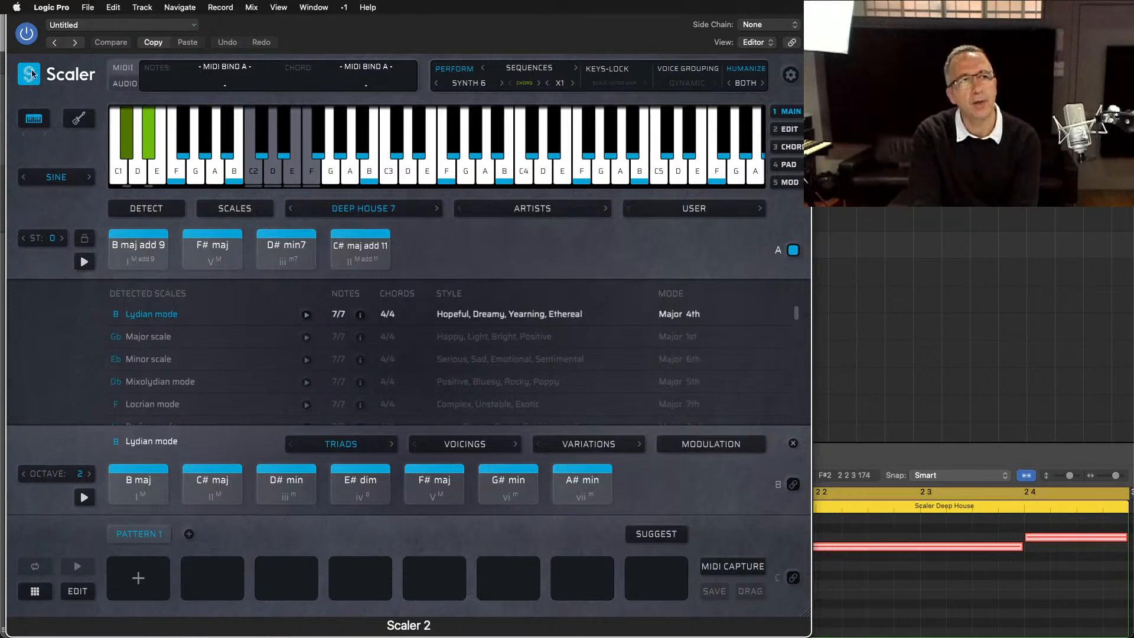
{"action": "left_click", "coordinate": [14, 9]}
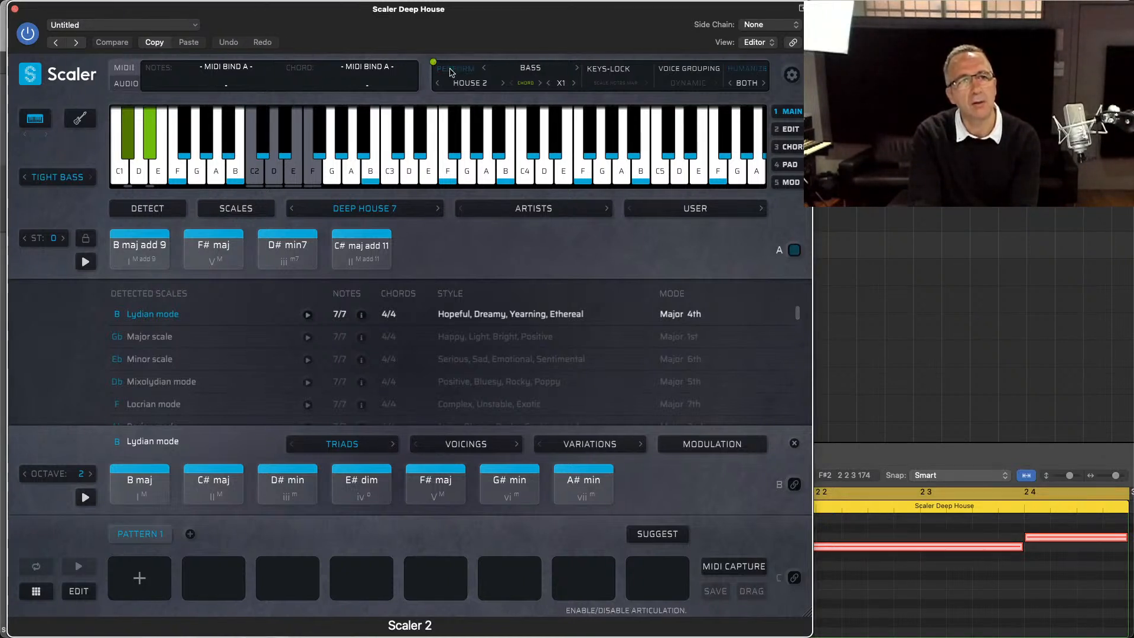
Step: Turn off Perform in the Tight Bass instance and clear its Scaler state
{"action": "left_click", "coordinate": [790, 74]}
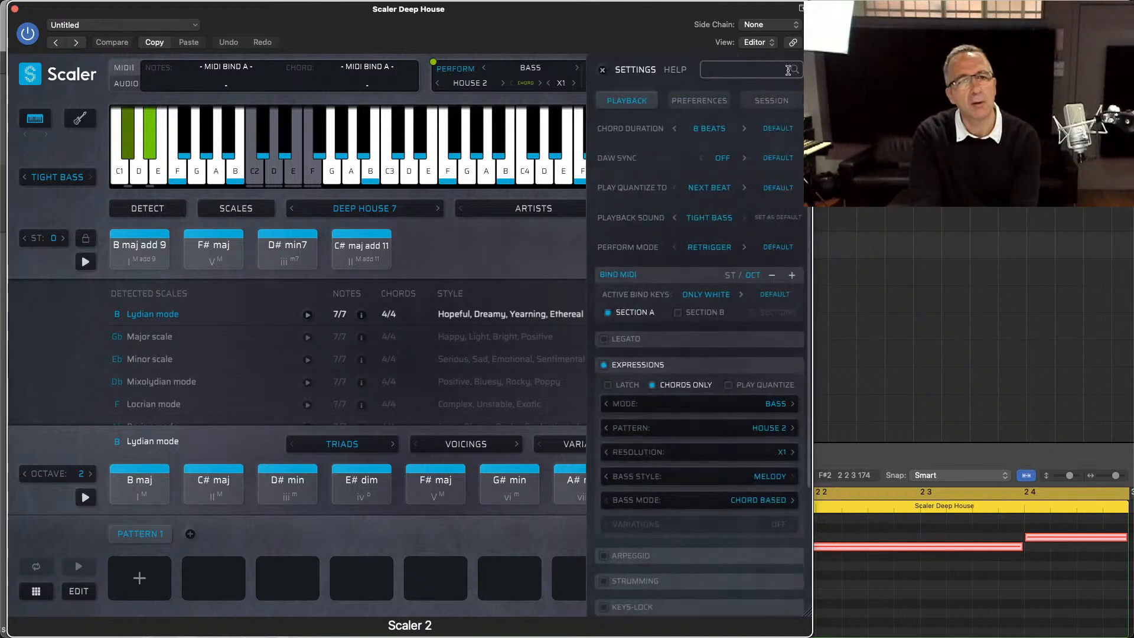
{"action": "left_click", "coordinate": [460, 70]}
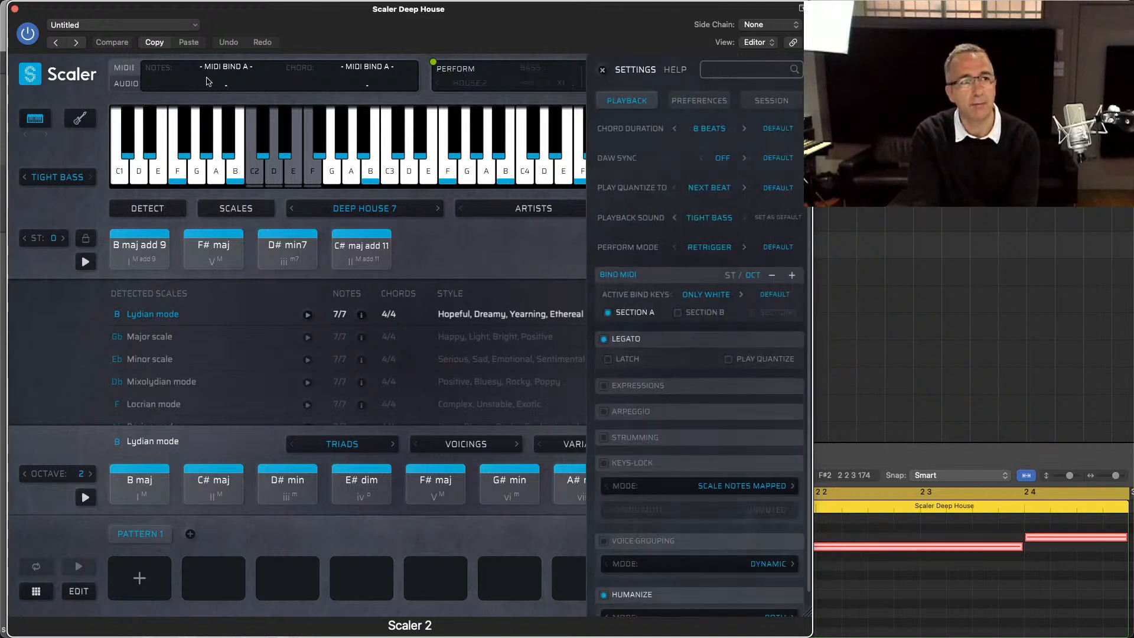
{"action": "left_click", "coordinate": [31, 74]}
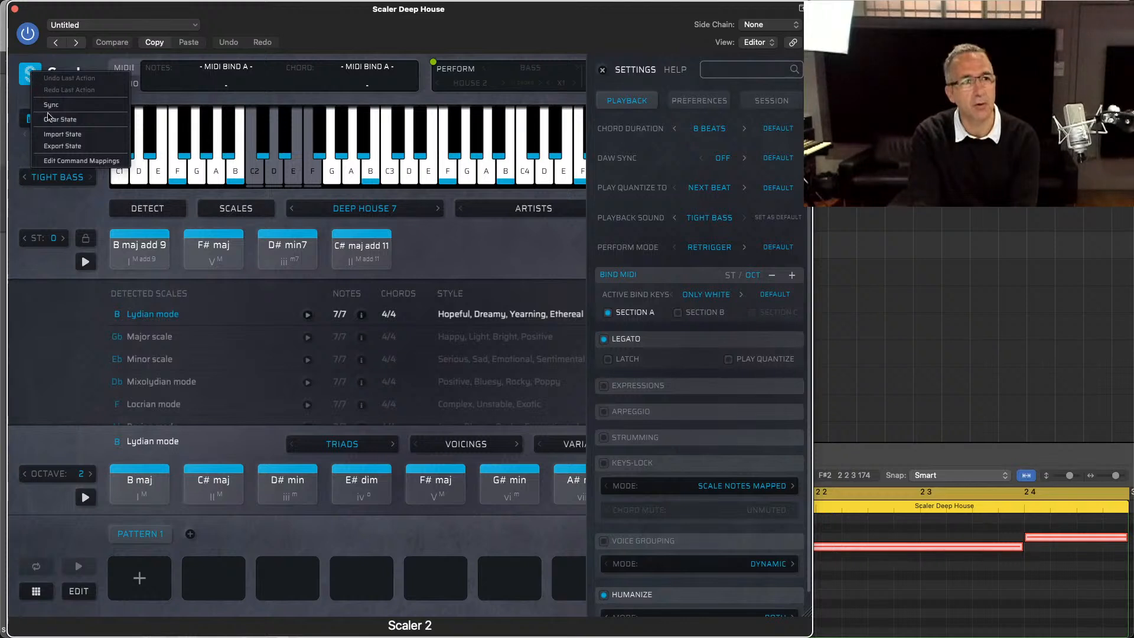
{"action": "left_click", "coordinate": [54, 121]}
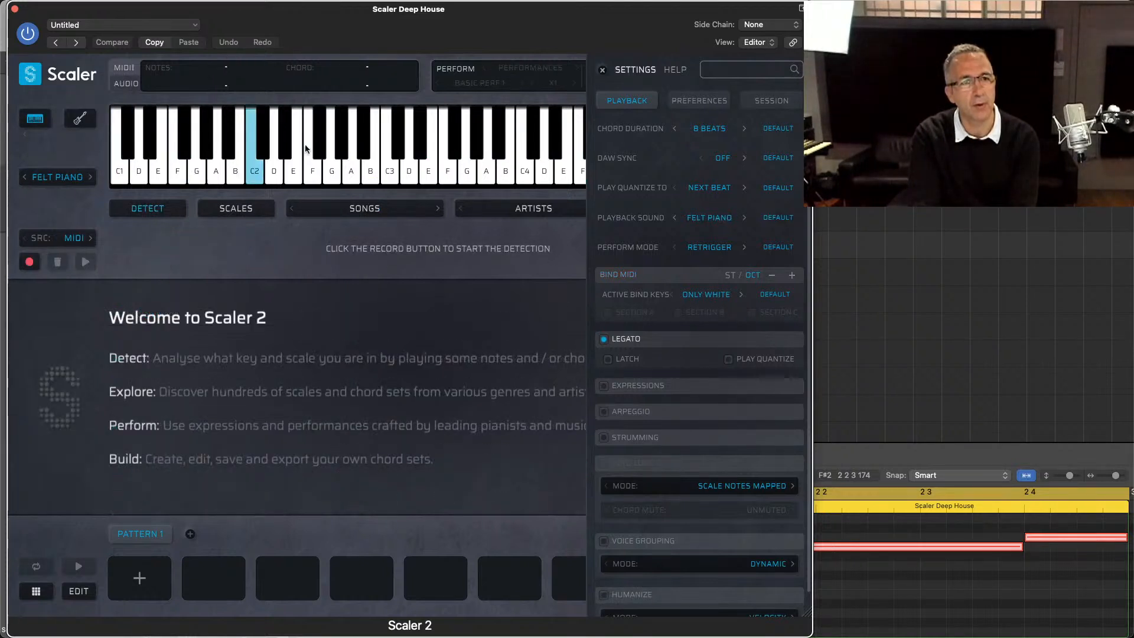
{"action": "left_click", "coordinate": [602, 72]}
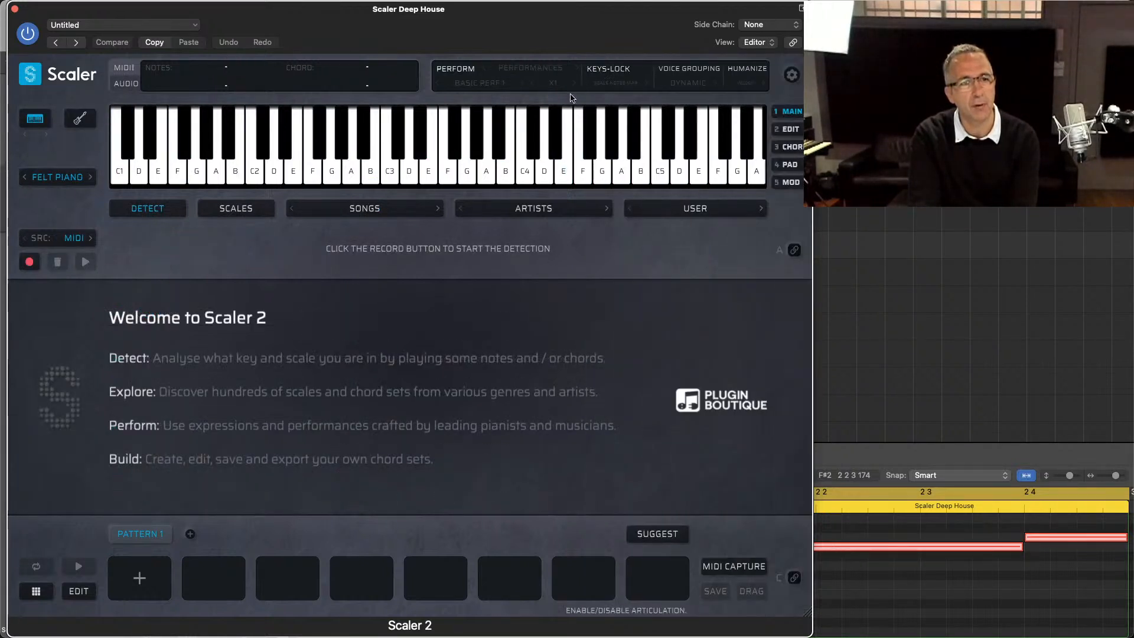
Step: Choose the C Minor scale and add its C min triad to the first slot of Pattern 1
{"action": "left_click", "coordinate": [264, 210]}
{"action": "left_click", "coordinate": [171, 343]}
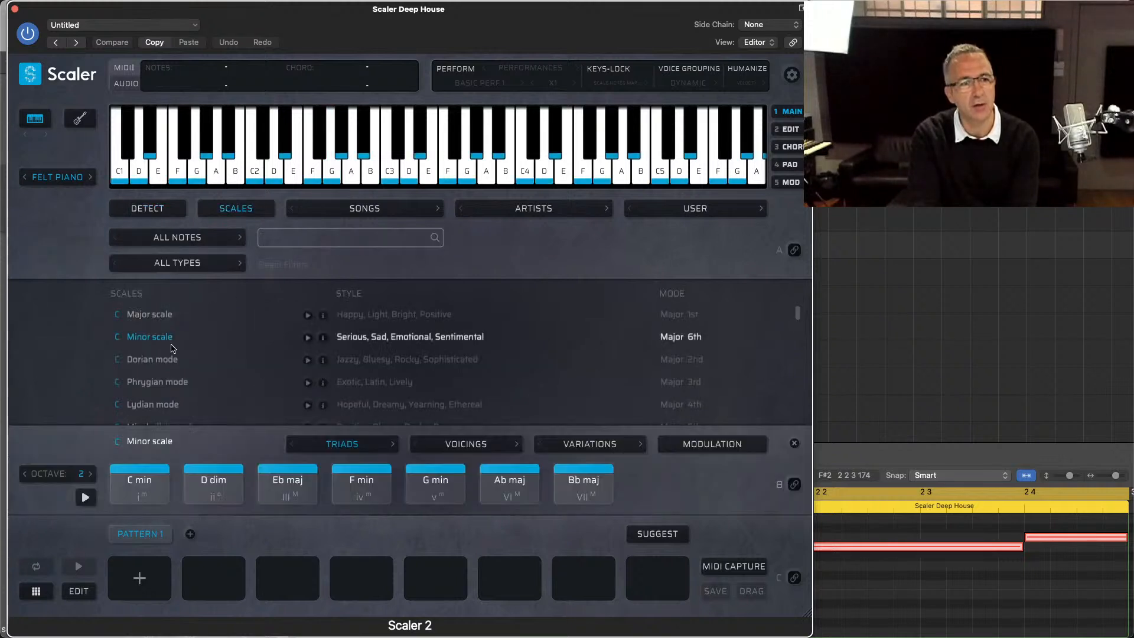
{"action": "left_click", "coordinate": [188, 495]}
{"action": "left_click_drag", "start_coordinate": [147, 495], "coordinate": [136, 588]}
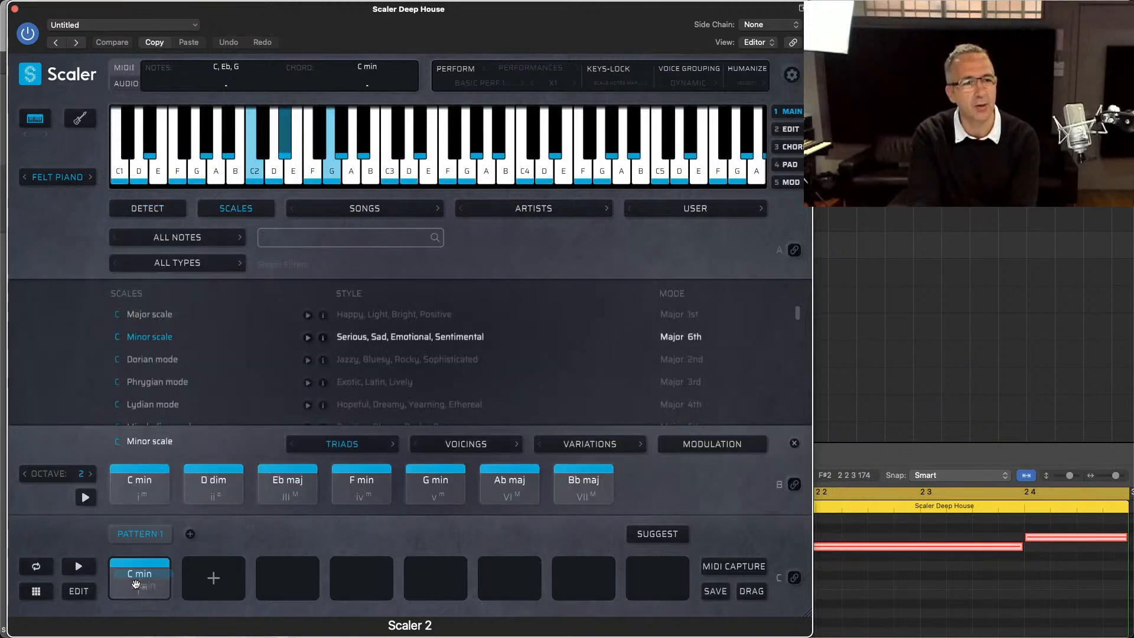
Step: Set Perform to Arpeggio and save a Recall Playback Settings mapping for it on MIDI CC #112
{"action": "left_click", "coordinate": [540, 70]}
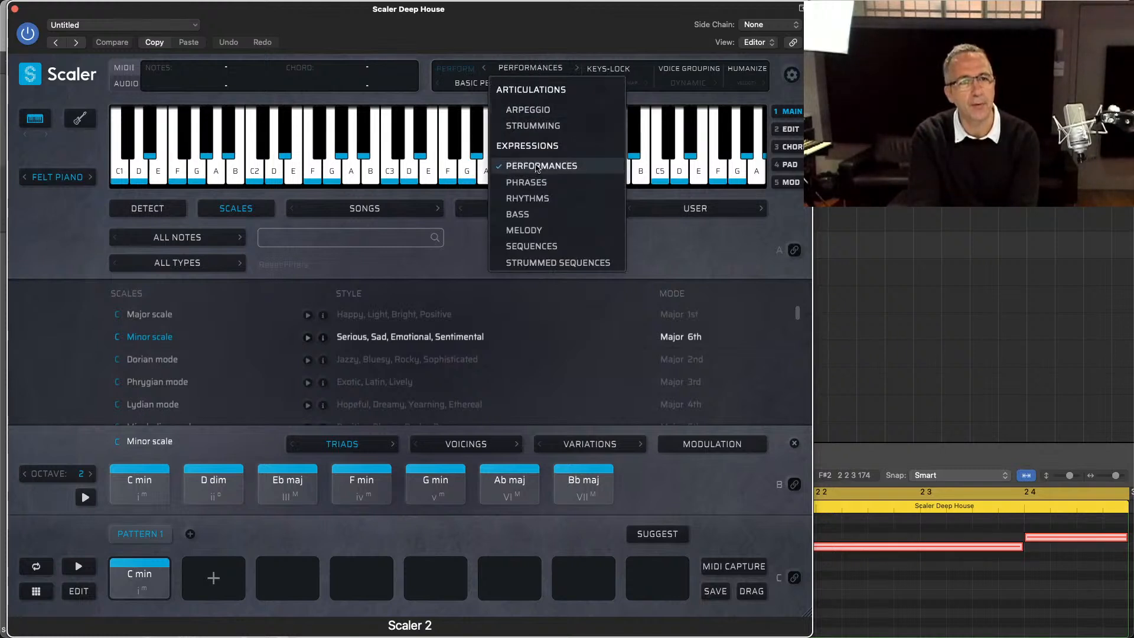
{"action": "left_click", "coordinate": [555, 114]}
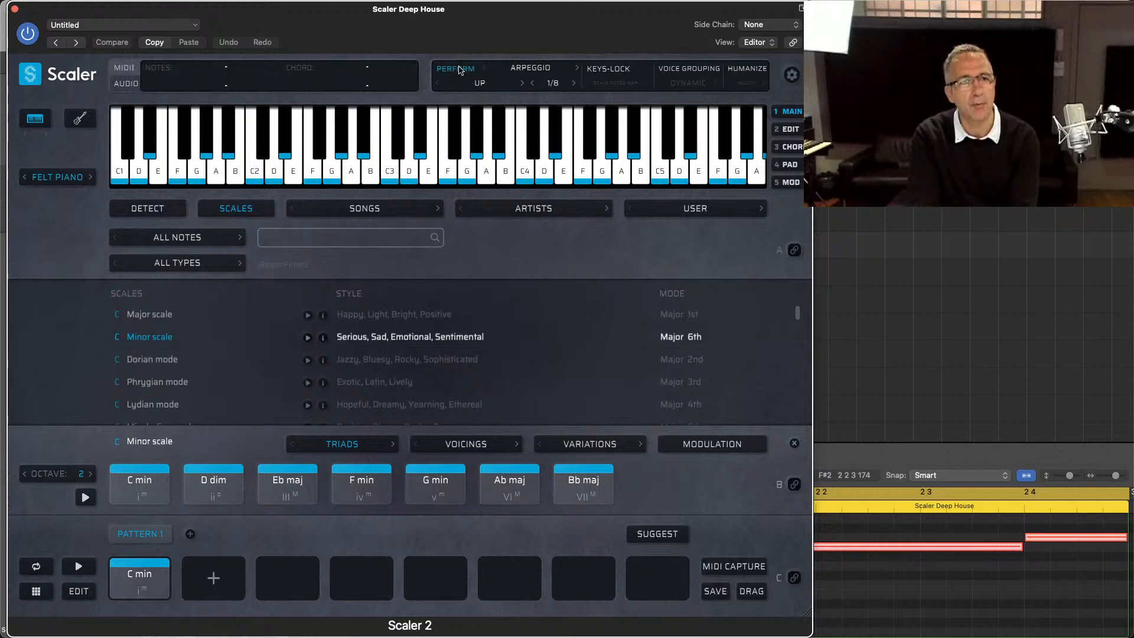
{"action": "left_click", "coordinate": [467, 105]}
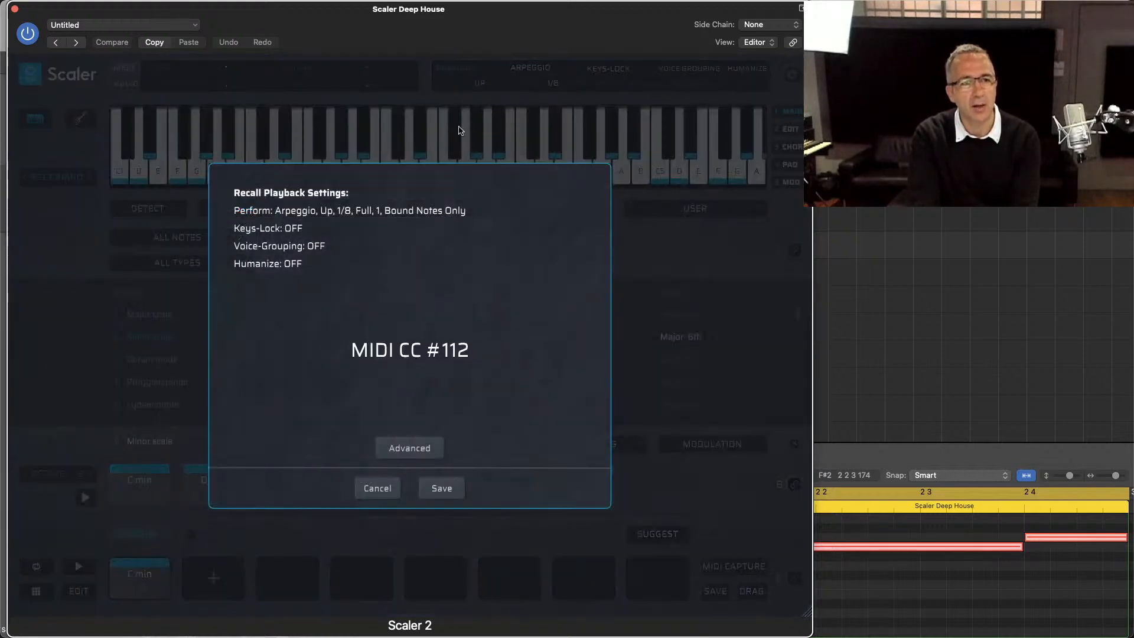
{"action": "left_click", "coordinate": [440, 491]}
Step: Set Perform to Strumming and save a Recall Playback Settings mapping for it on MIDI CC #113
{"action": "left_click", "coordinate": [539, 69]}
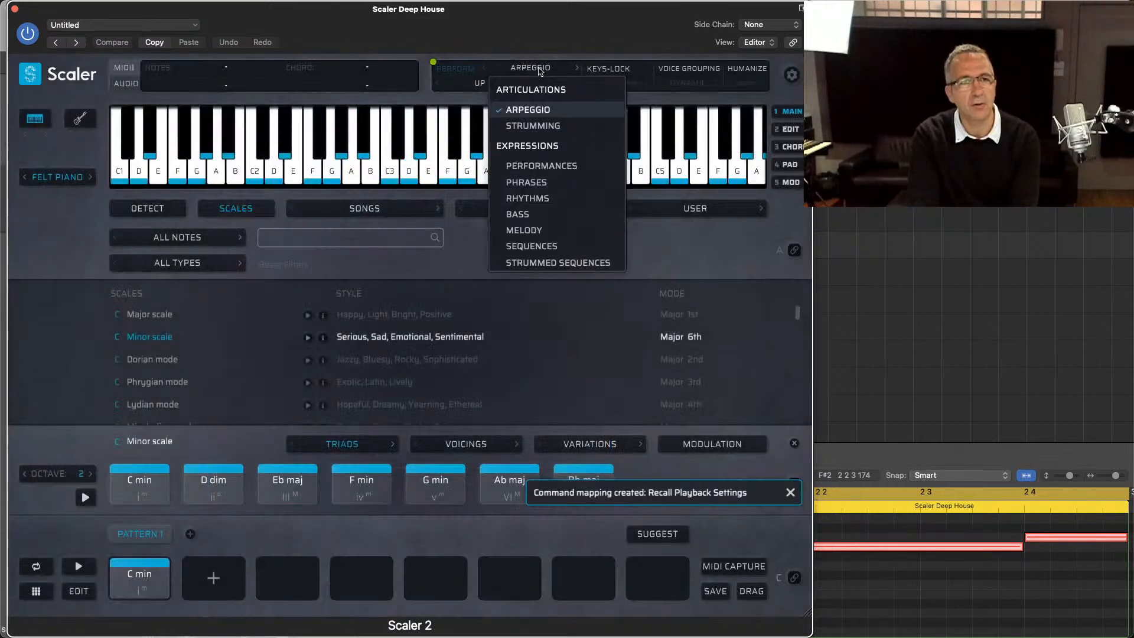
{"action": "left_click", "coordinate": [532, 126]}
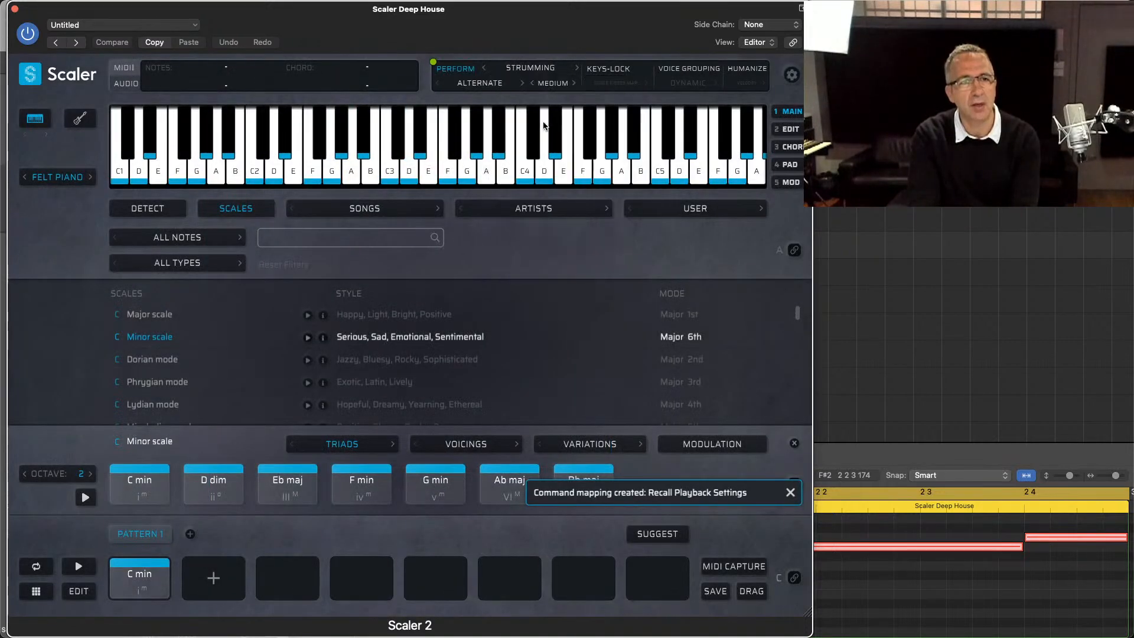
{"action": "right_click", "coordinate": [466, 69]}
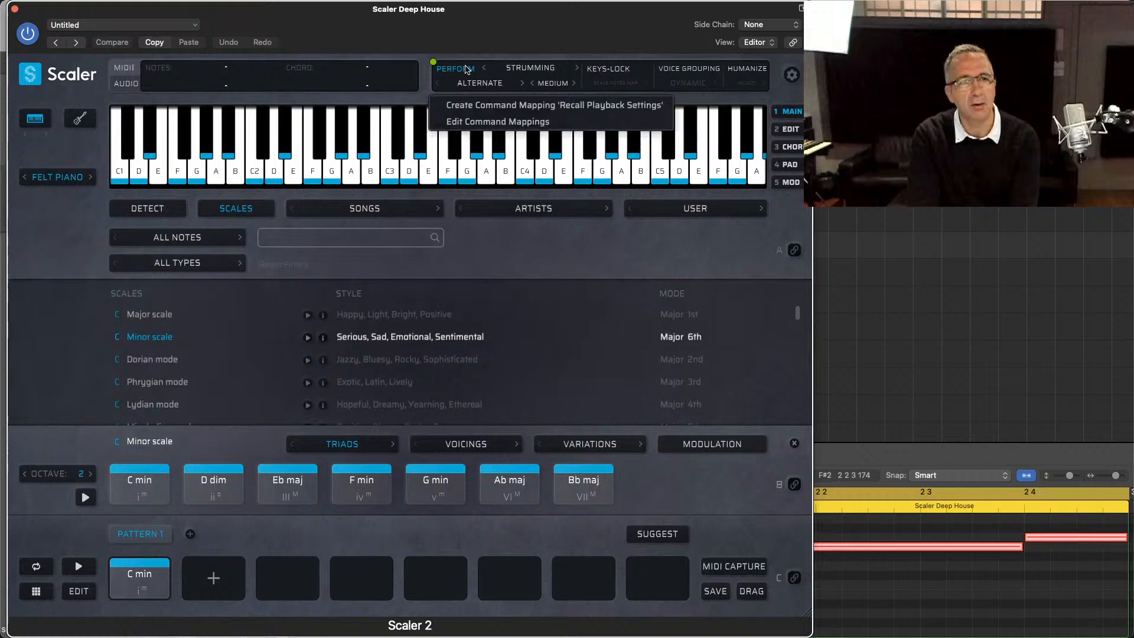
{"action": "left_click", "coordinate": [486, 107]}
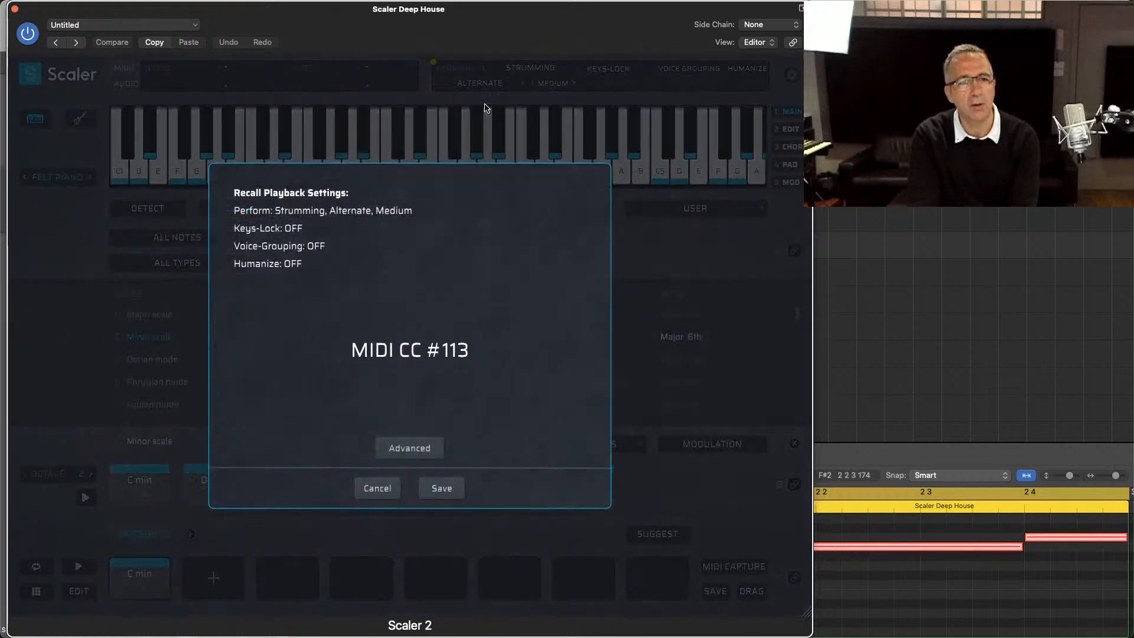
{"action": "left_click", "coordinate": [438, 487]}
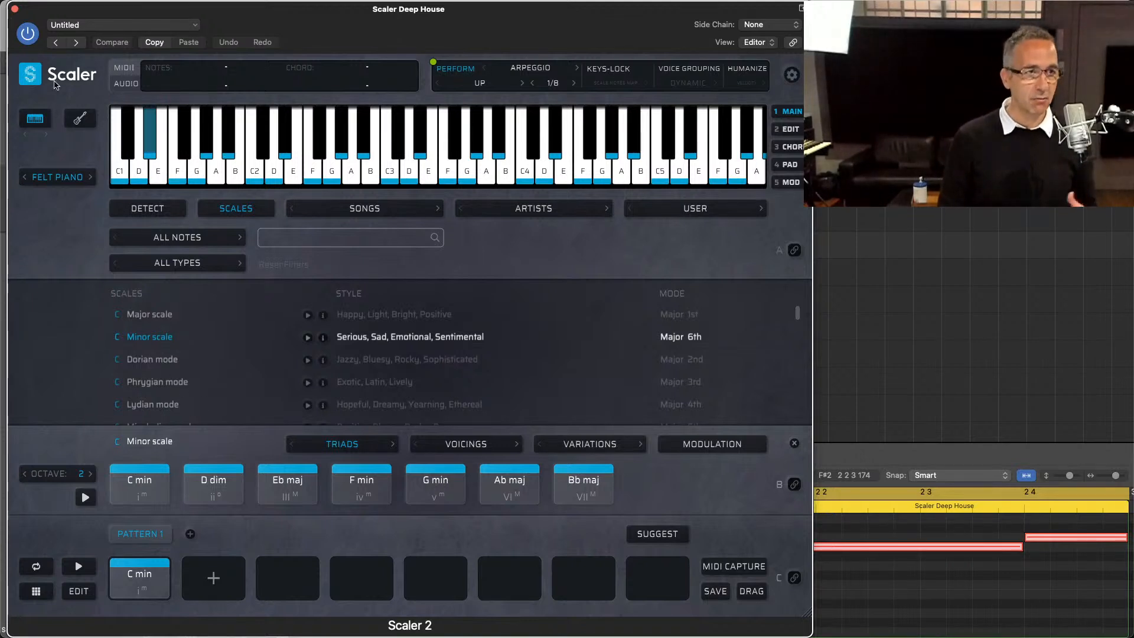
Step: Unsolo the three Scaler Deep House tracks, solo the Scaler > Piano Colors track and view its ScalerControl 2 instance
{"action": "left_click", "coordinate": [15, 9]}
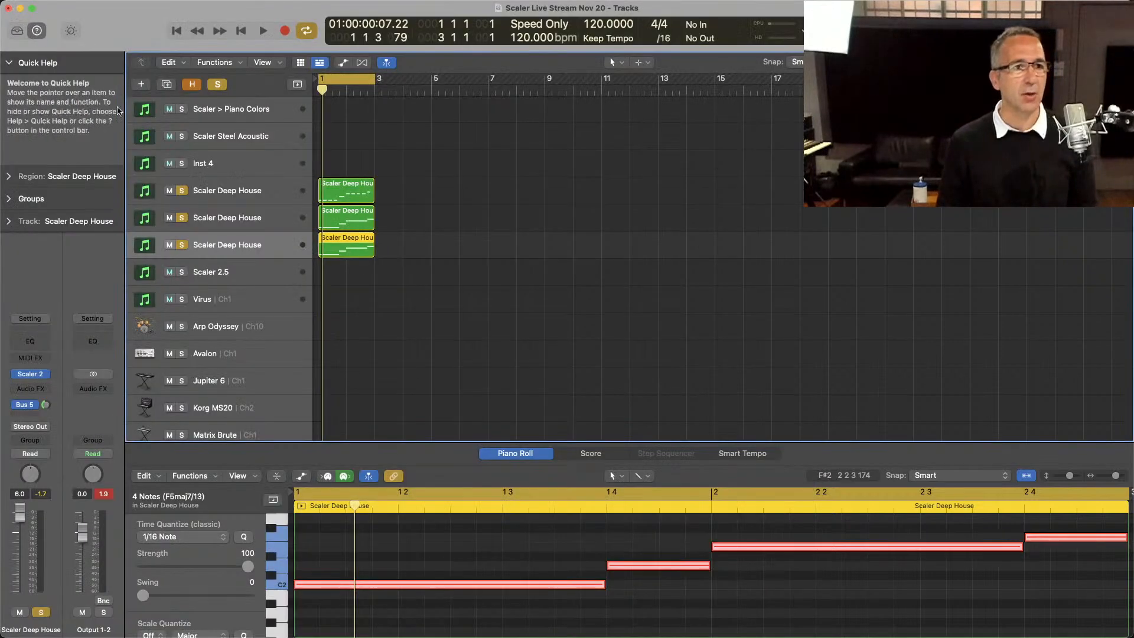
{"action": "left_click", "coordinate": [238, 111]}
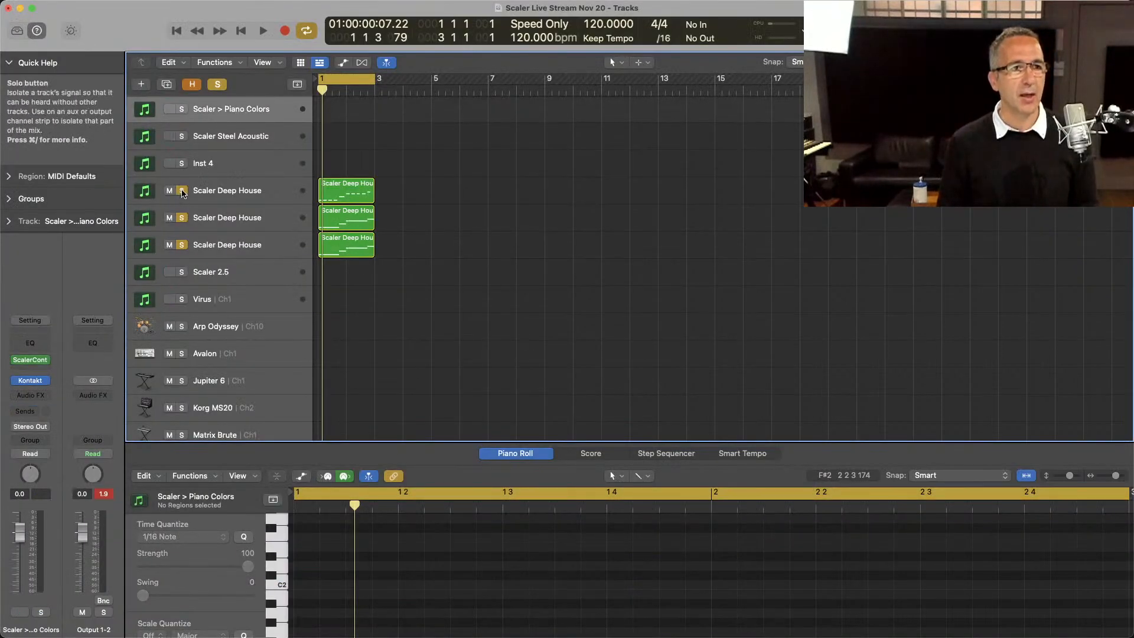
{"action": "left_click_drag", "start_coordinate": [181, 191], "coordinate": [182, 242]}
{"action": "left_click", "coordinate": [181, 110]}
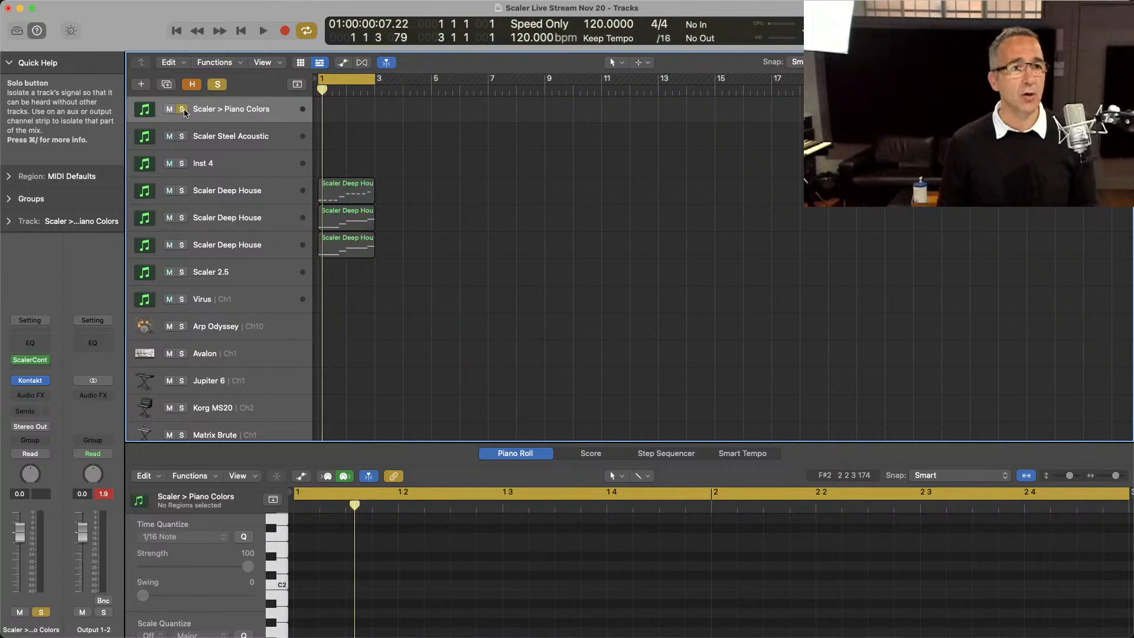
{"action": "left_click", "coordinate": [30, 361]}
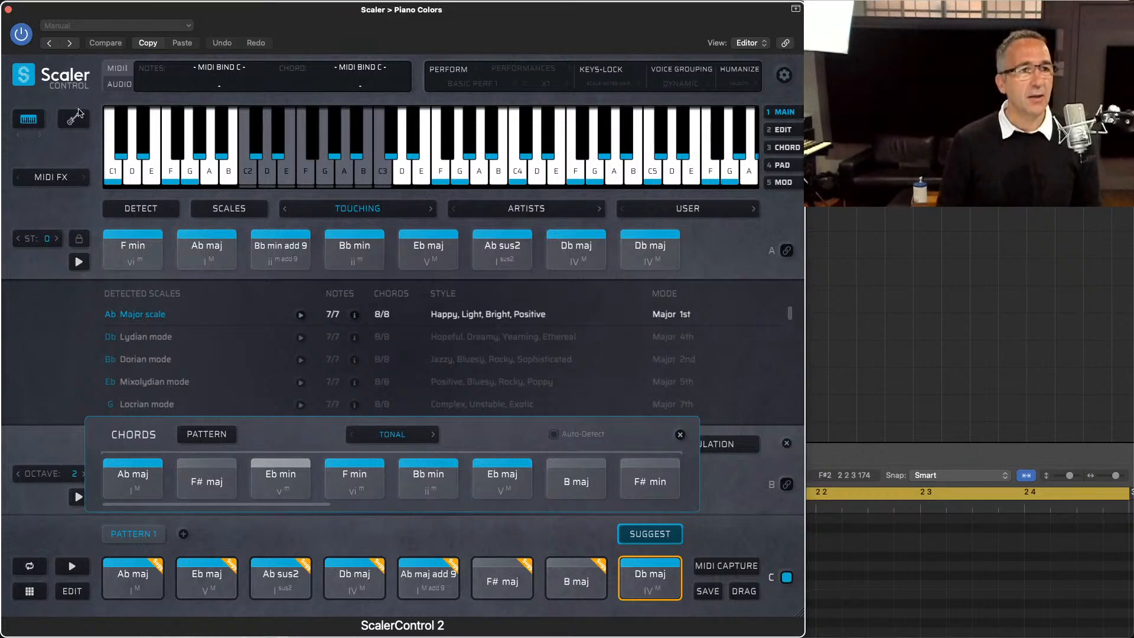
{"action": "left_click", "coordinate": [8, 9]}
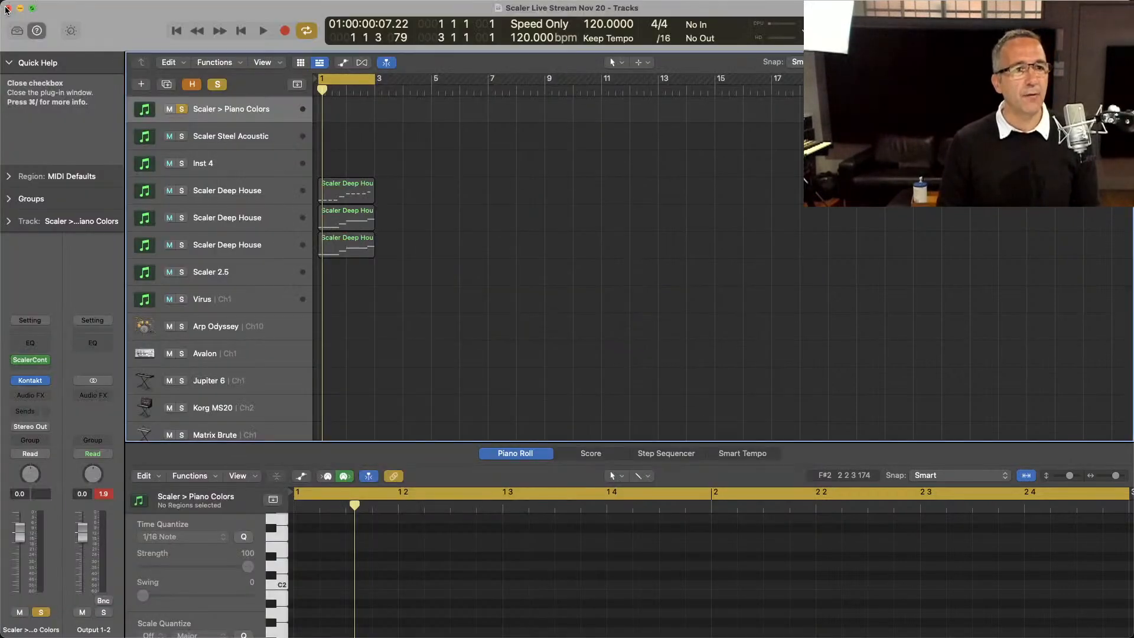
Step: Add an audio track below the Scaler 2.5 track and insert the stereo ScalerAudio 2 effect on it
{"action": "left_click", "coordinate": [255, 267]}
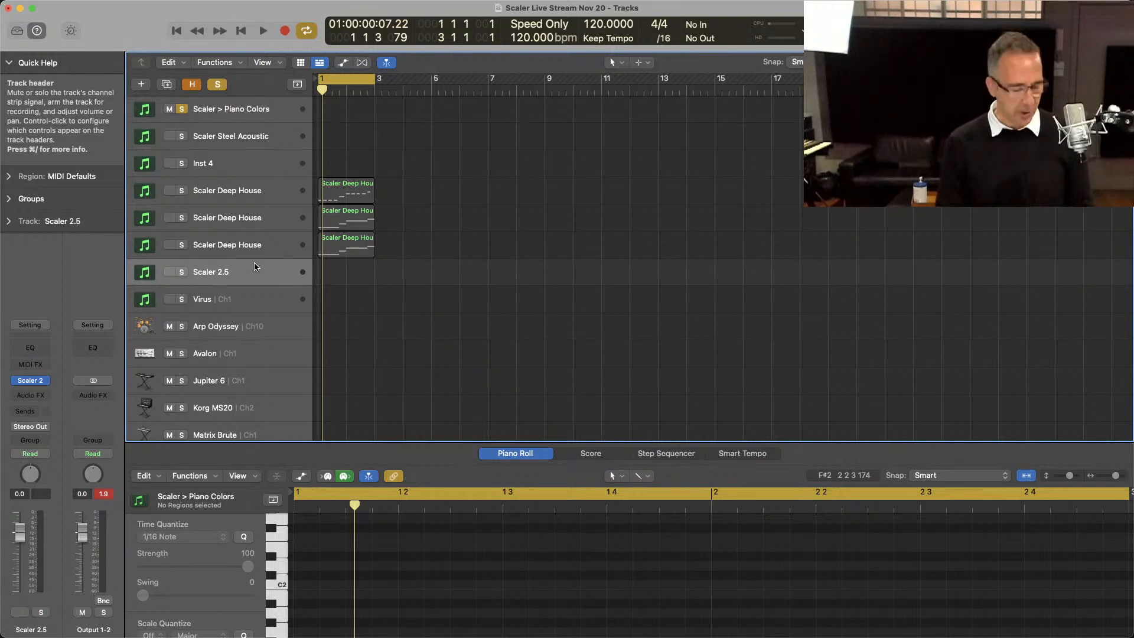
{"action": "key", "text": "alt+super+a"}
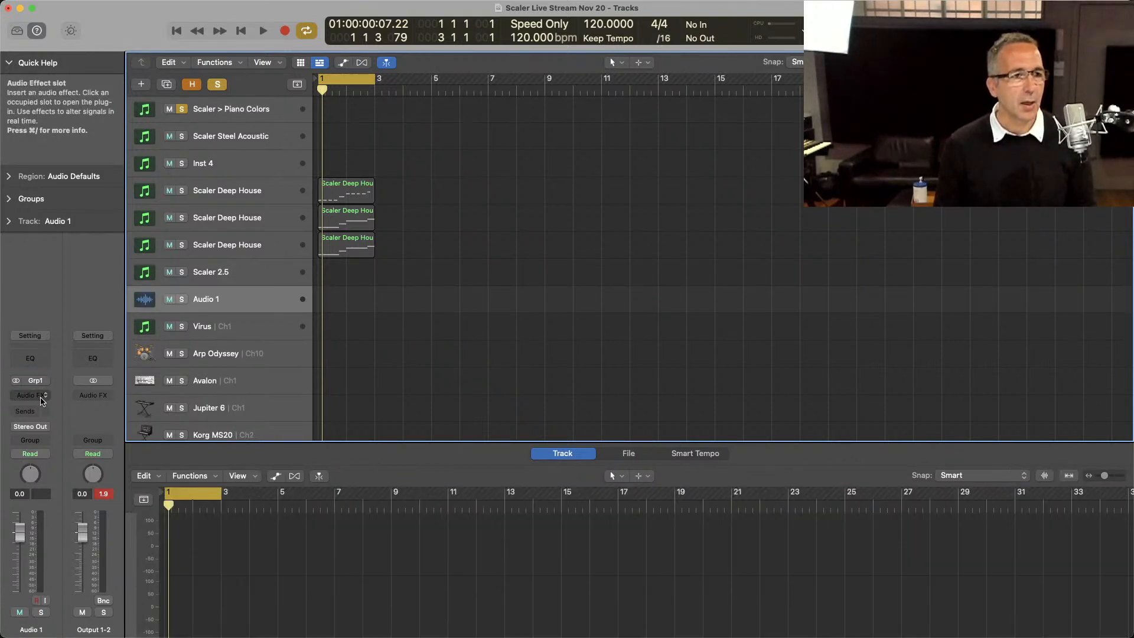
{"action": "left_click", "coordinate": [40, 397]}
{"action": "mouse_move", "coordinate": [76, 612]}
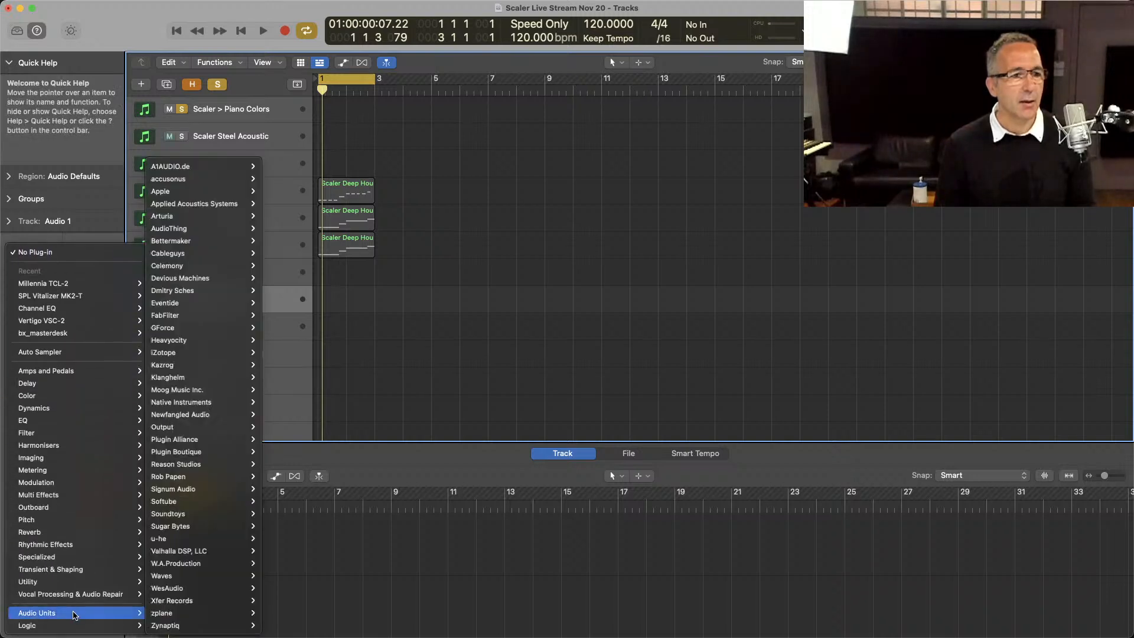
{"action": "mouse_move", "coordinate": [199, 432]}
{"action": "mouse_move", "coordinate": [196, 453]}
{"action": "mouse_move", "coordinate": [282, 453]}
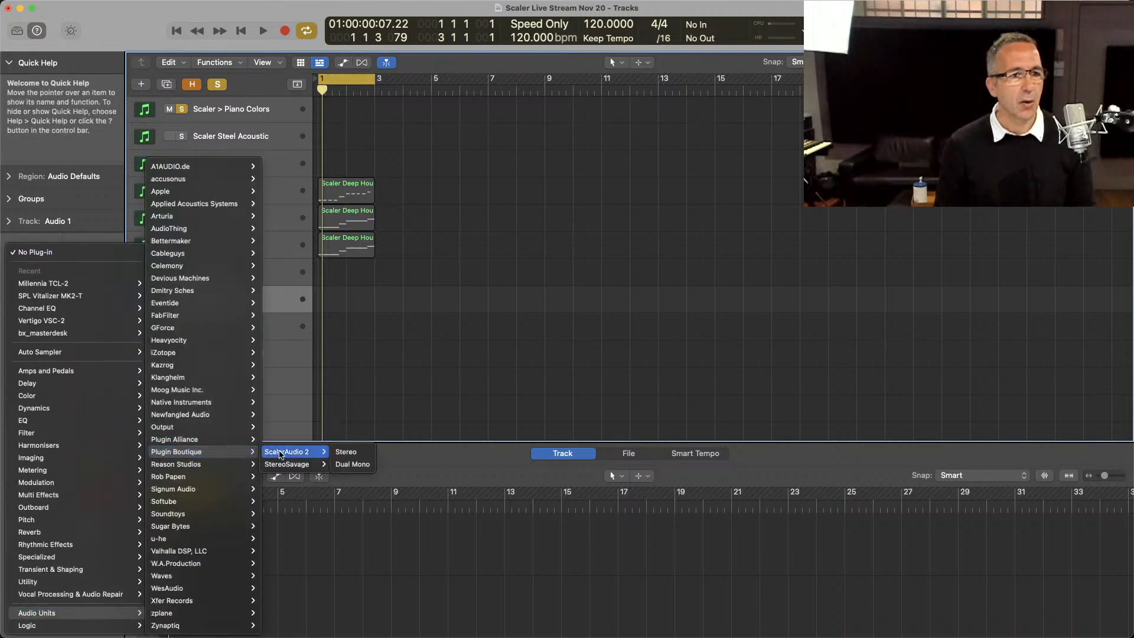
{"action": "left_click", "coordinate": [347, 452]}
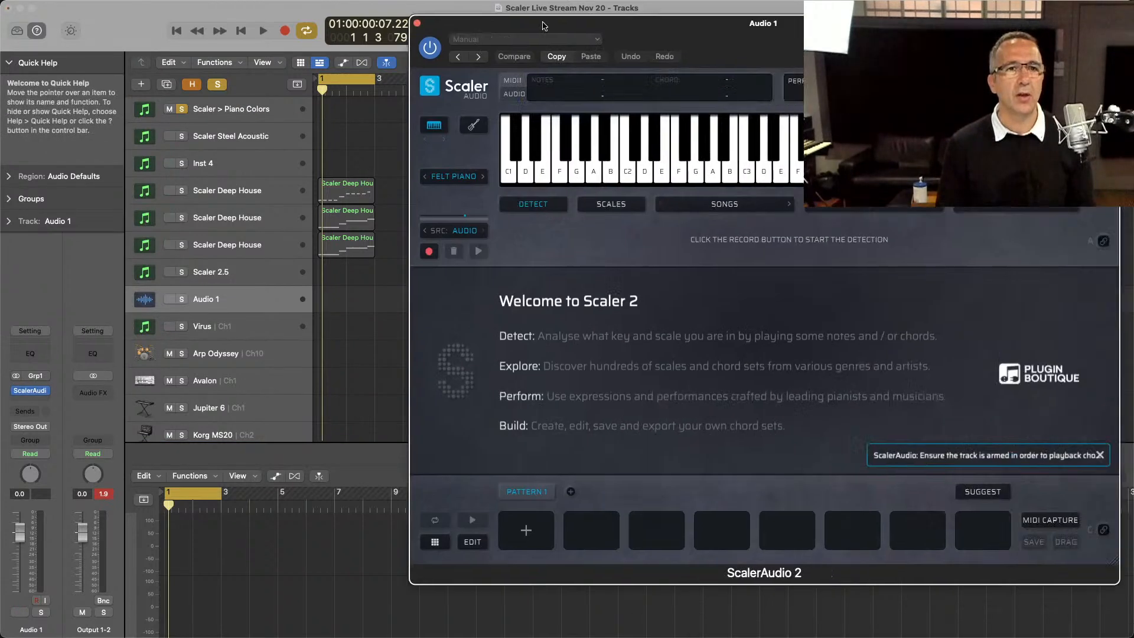
{"action": "left_click_drag", "start_coordinate": [543, 26], "coordinate": [222, 22]}
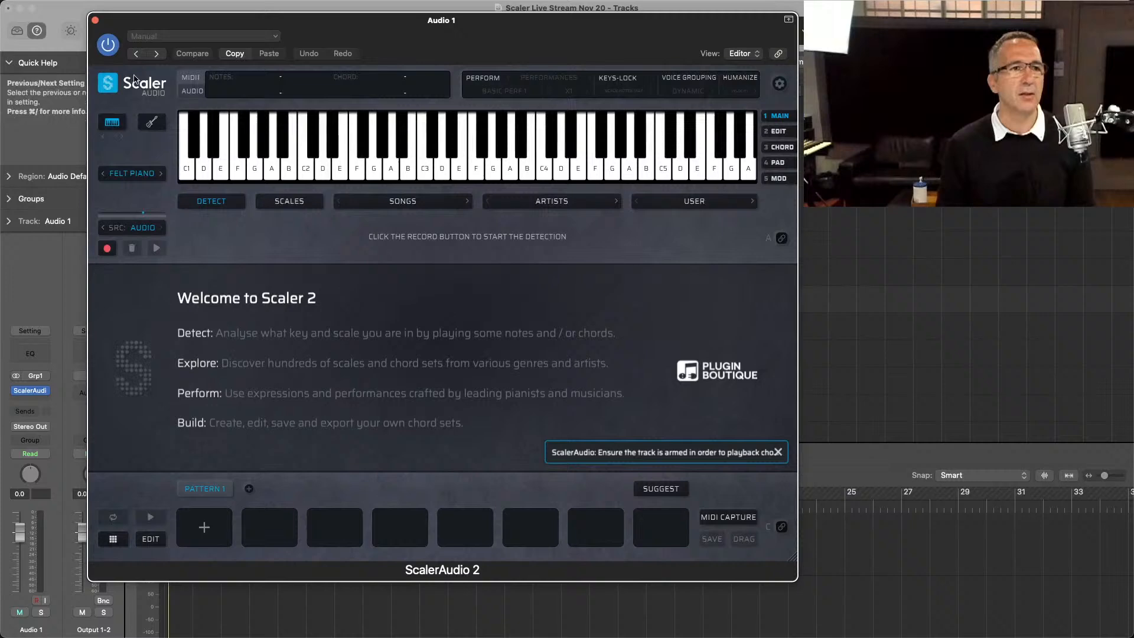
{"action": "left_click", "coordinate": [95, 20]}
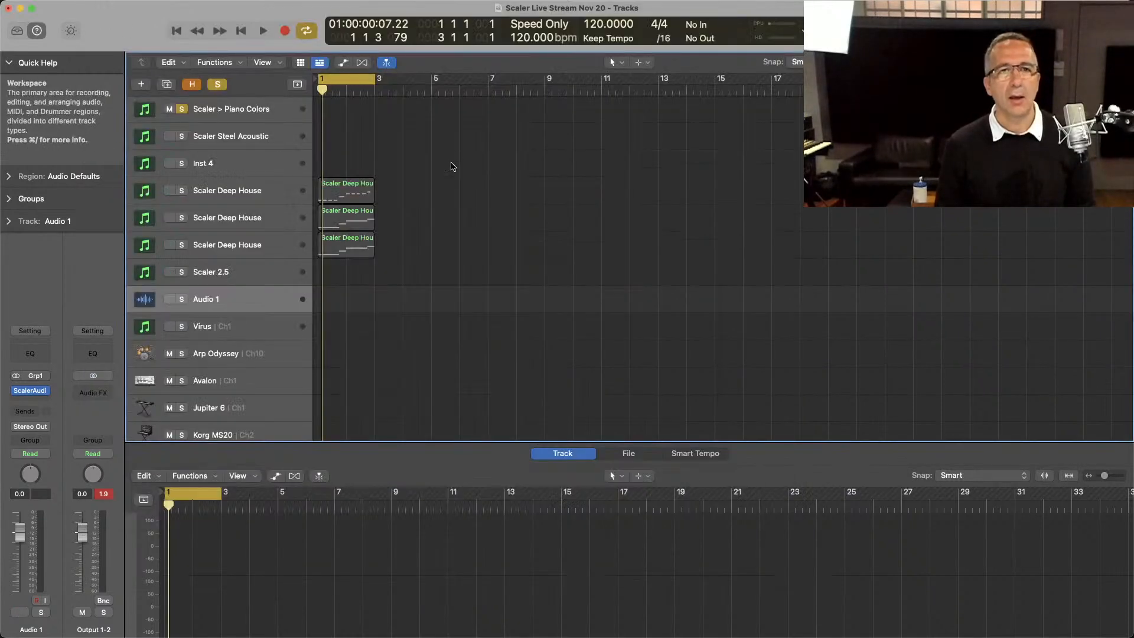
{"action": "key", "text": "super+Tab"}
{"action": "key", "text": "super+Tab"}
{"action": "key", "text": "super+Tab"}
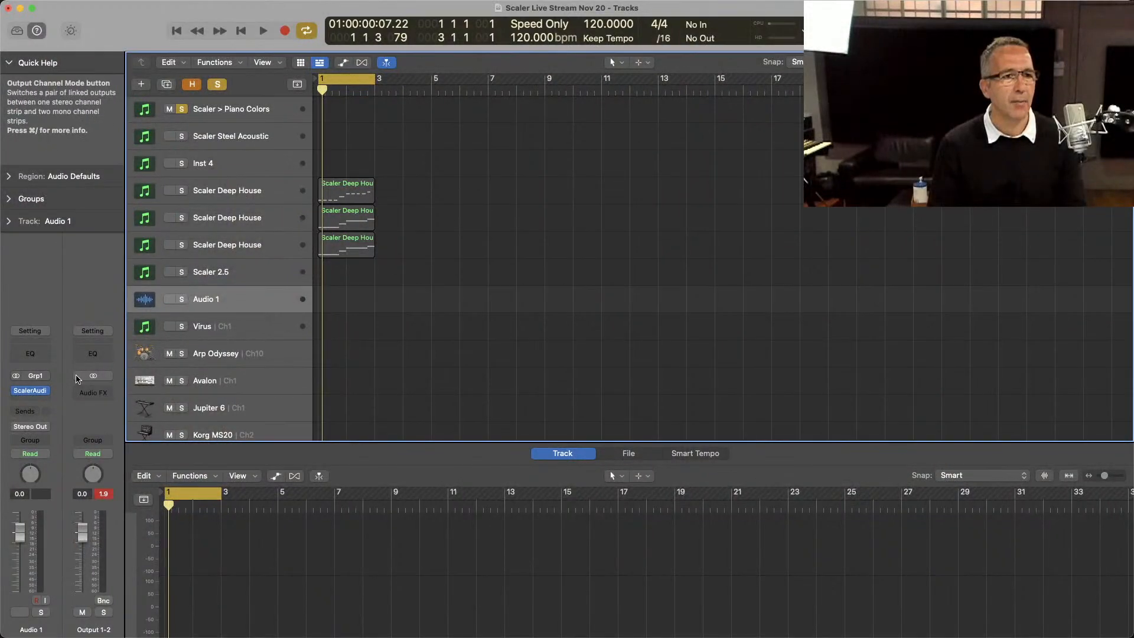
Step: Open the ScalerAudio 2 instance on the Audio 1 track and display its preferences
{"action": "left_click", "coordinate": [29, 391]}
{"action": "left_click", "coordinate": [780, 83]}
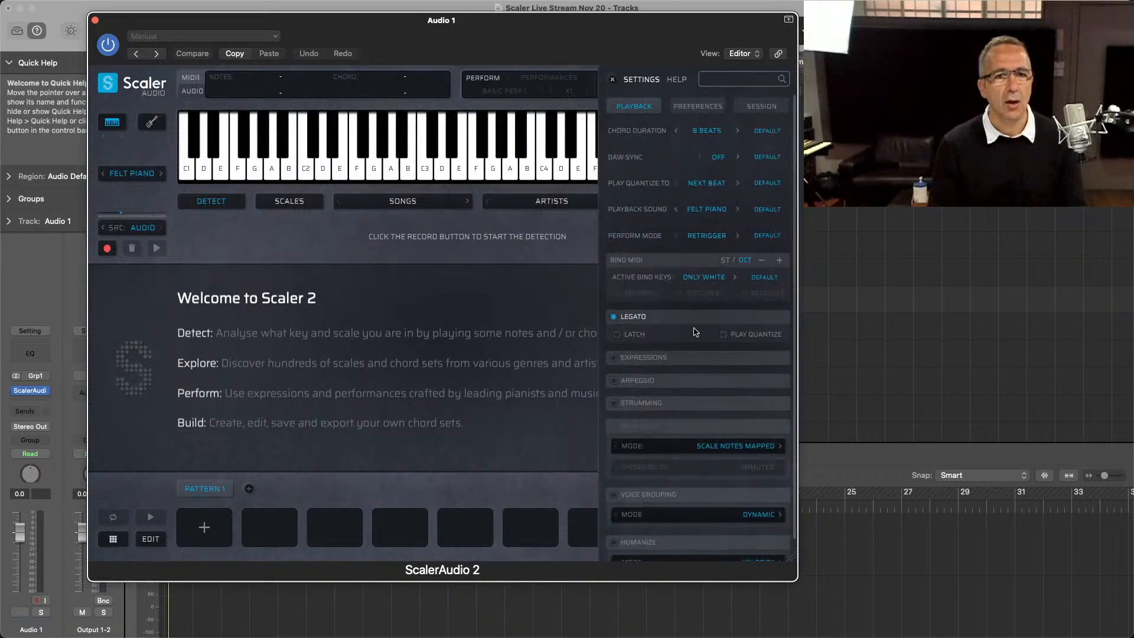
{"action": "left_click", "coordinate": [699, 107]}
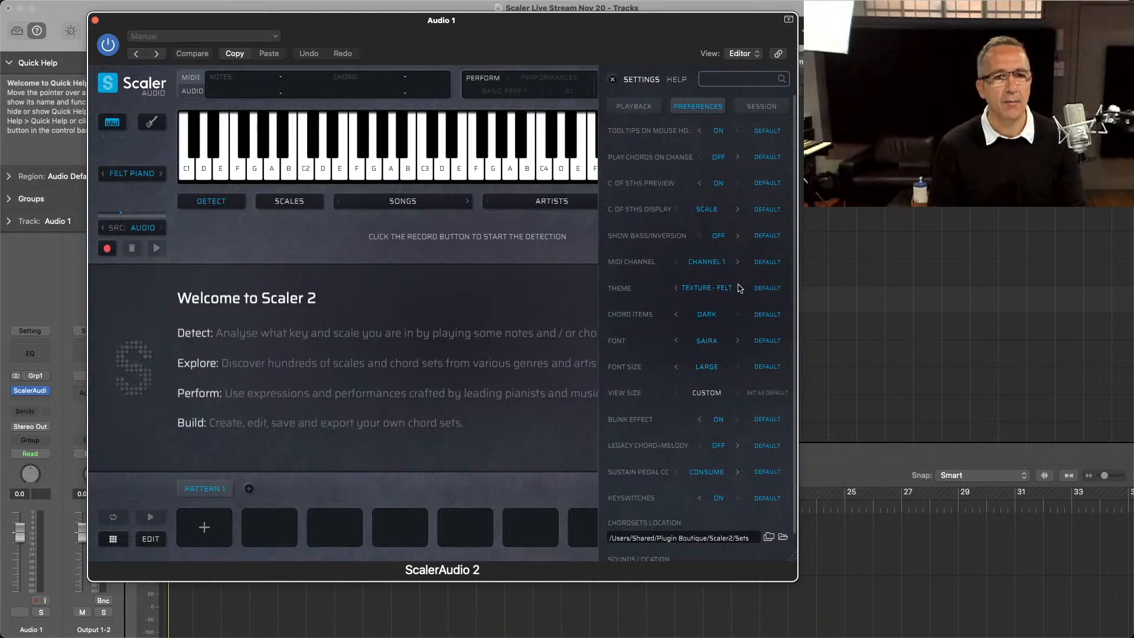
Step: Try out other background themes, including Texture - Denim, and set the theme back to Texture - Felt
{"action": "left_click", "coordinate": [676, 288]}
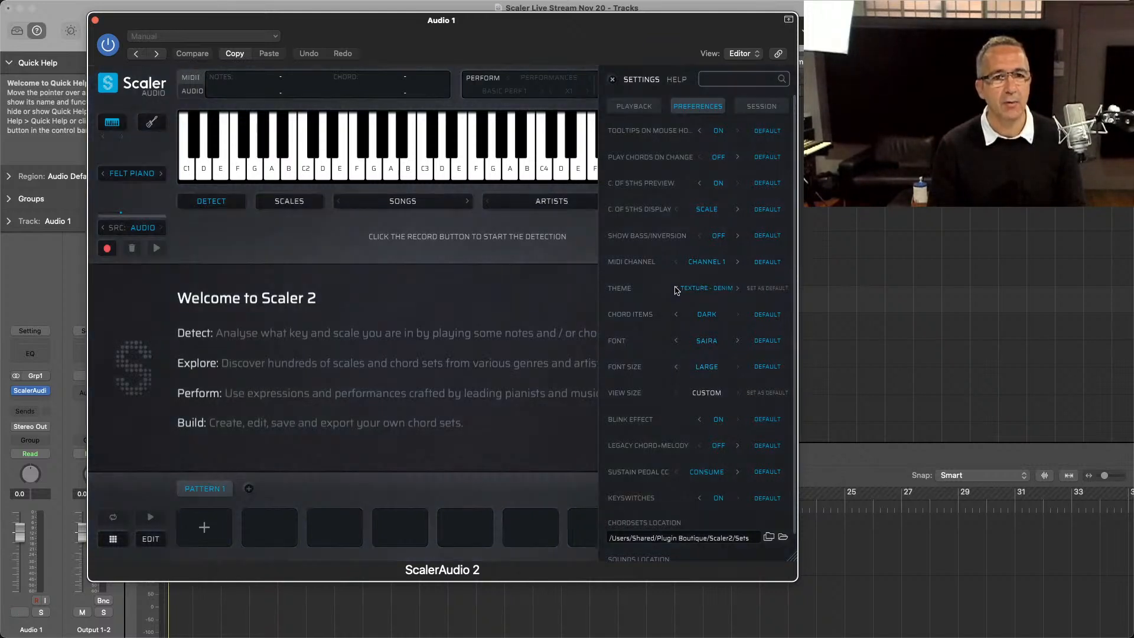
{"action": "left_click", "coordinate": [676, 289]}
{"action": "left_click", "coordinate": [675, 288]}
{"action": "left_click", "coordinate": [676, 288]}
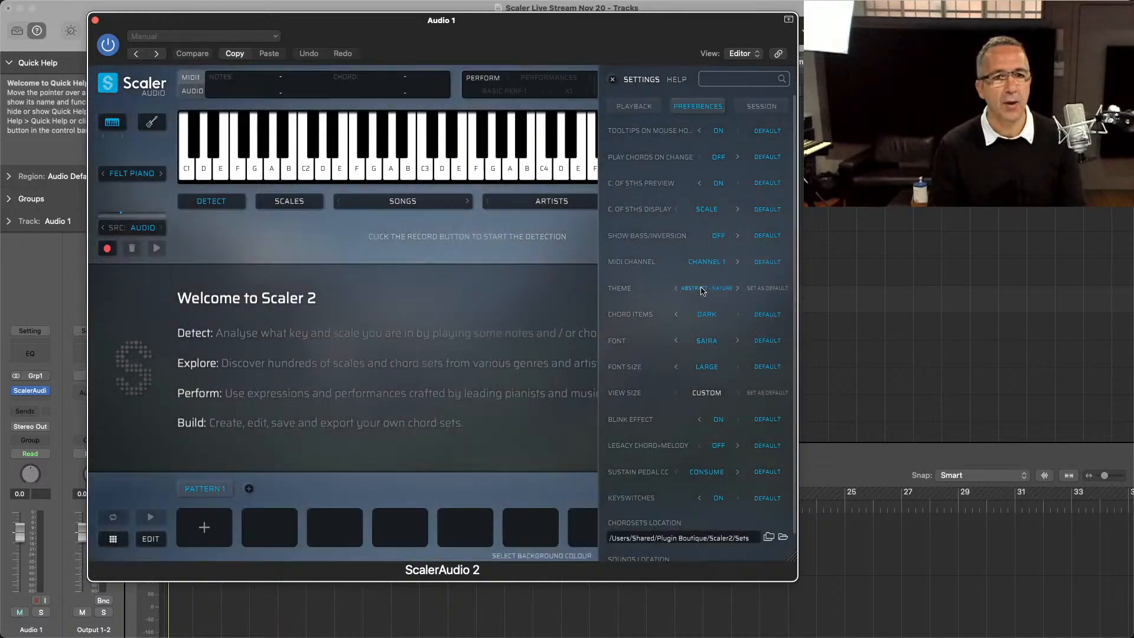
{"action": "left_click", "coordinate": [703, 288]}
{"action": "left_click", "coordinate": [701, 462]}
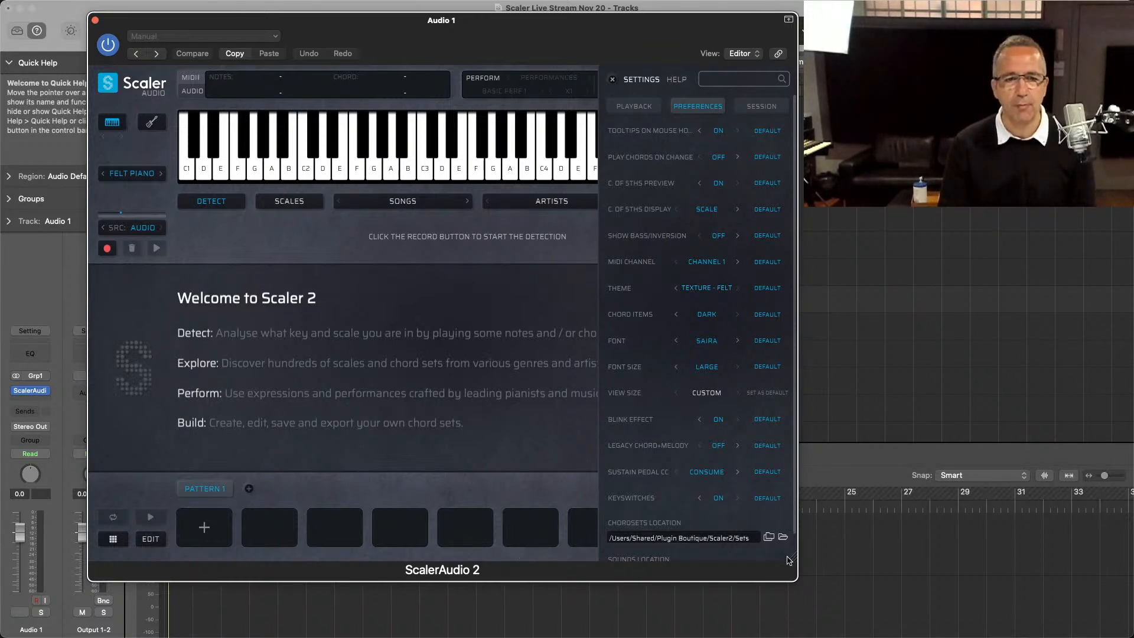
Step: Enlarge the ScalerAudio 2 window and close its settings
{"action": "left_click_drag", "start_coordinate": [789, 558], "coordinate": [863, 596]}
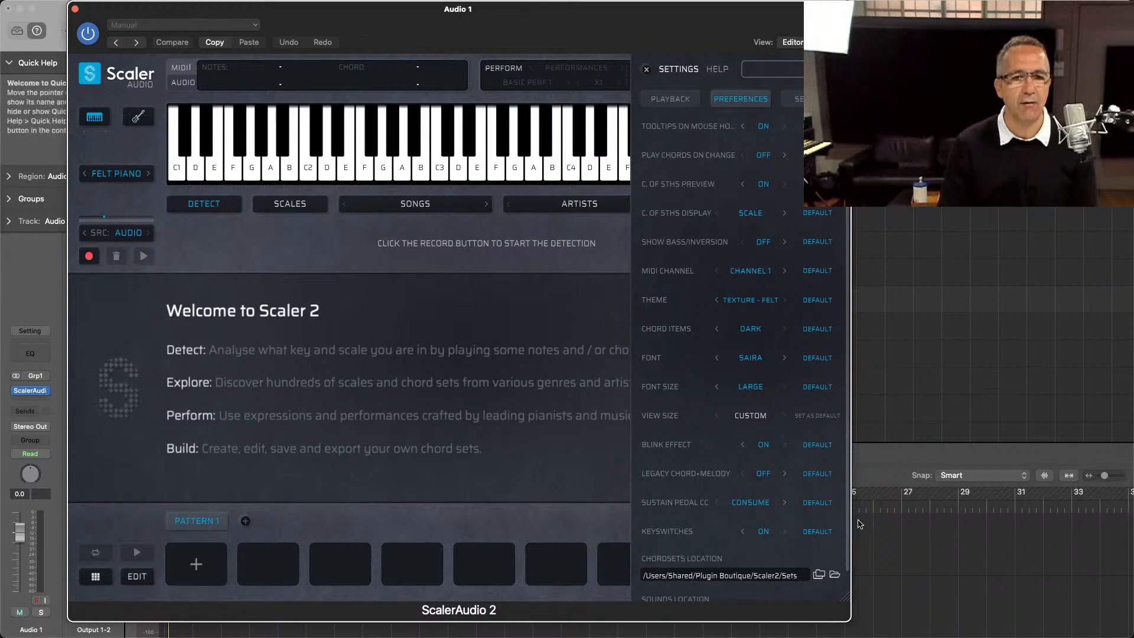
{"action": "left_click_drag", "start_coordinate": [845, 596], "coordinate": [854, 607]}
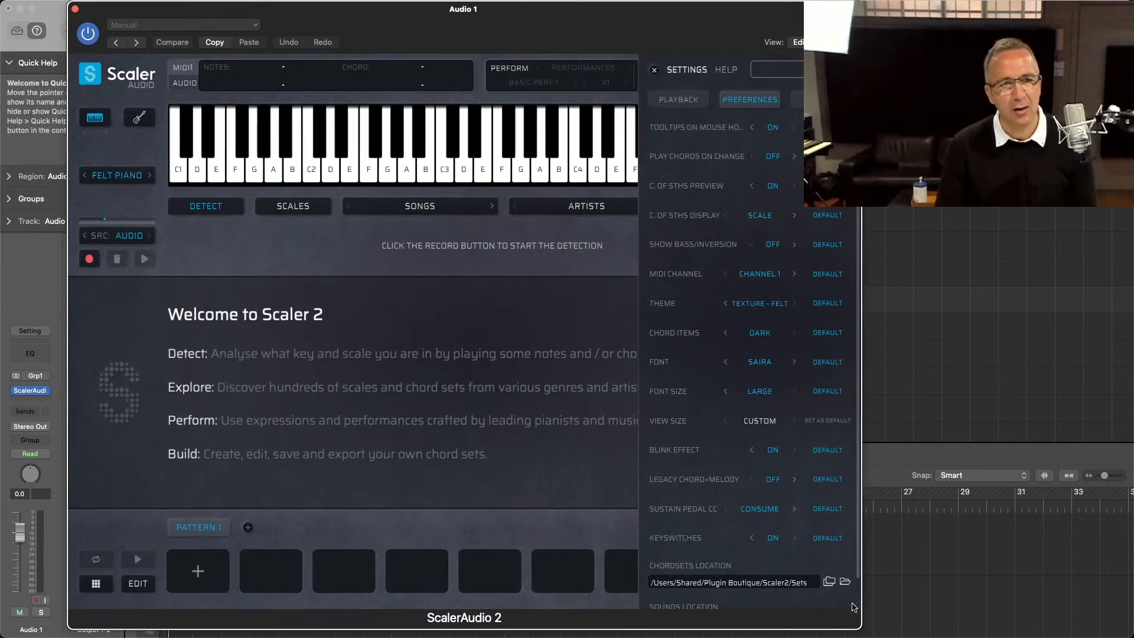
{"action": "left_click", "coordinate": [655, 70]}
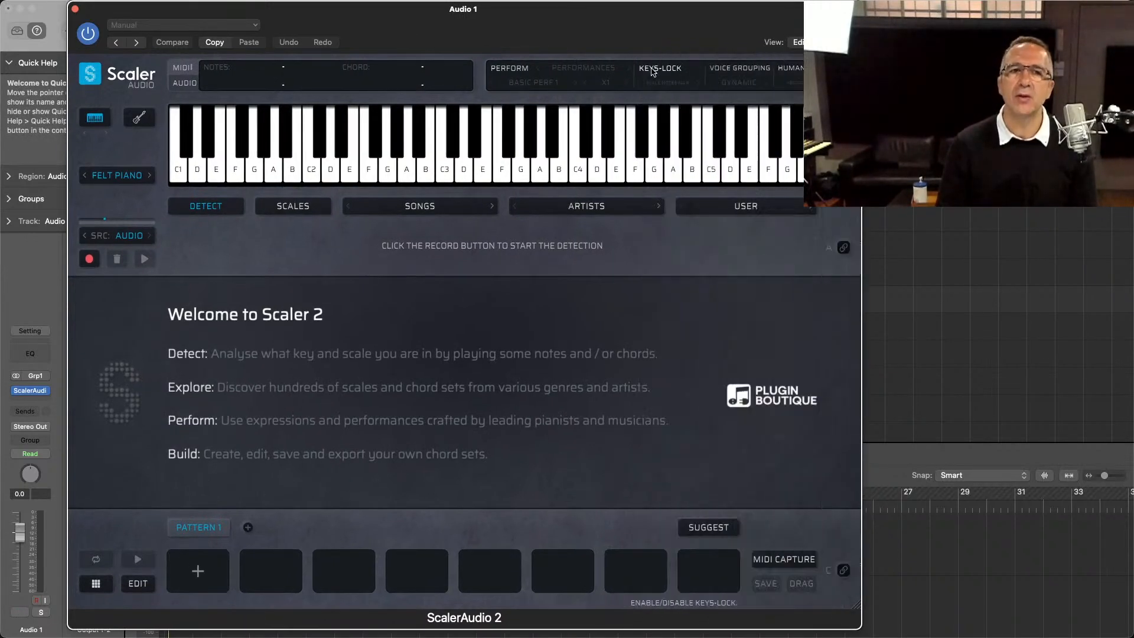
Step: Choose the C Minor scale from the scales list in ScalerAudio 2
{"action": "left_click", "coordinate": [269, 211]}
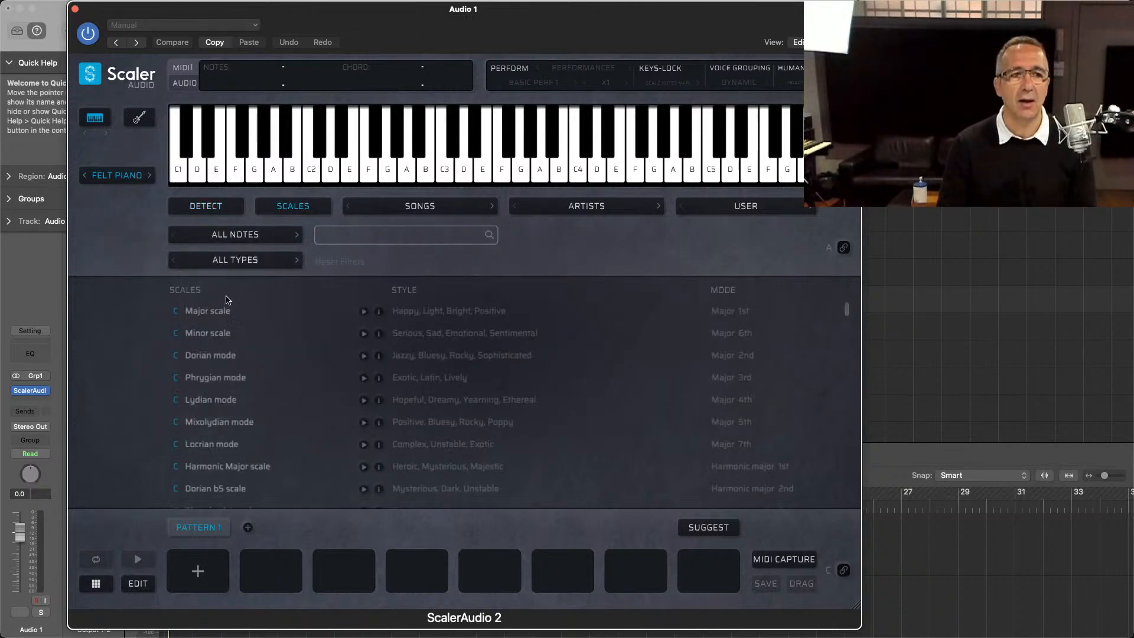
{"action": "left_click", "coordinate": [208, 335]}
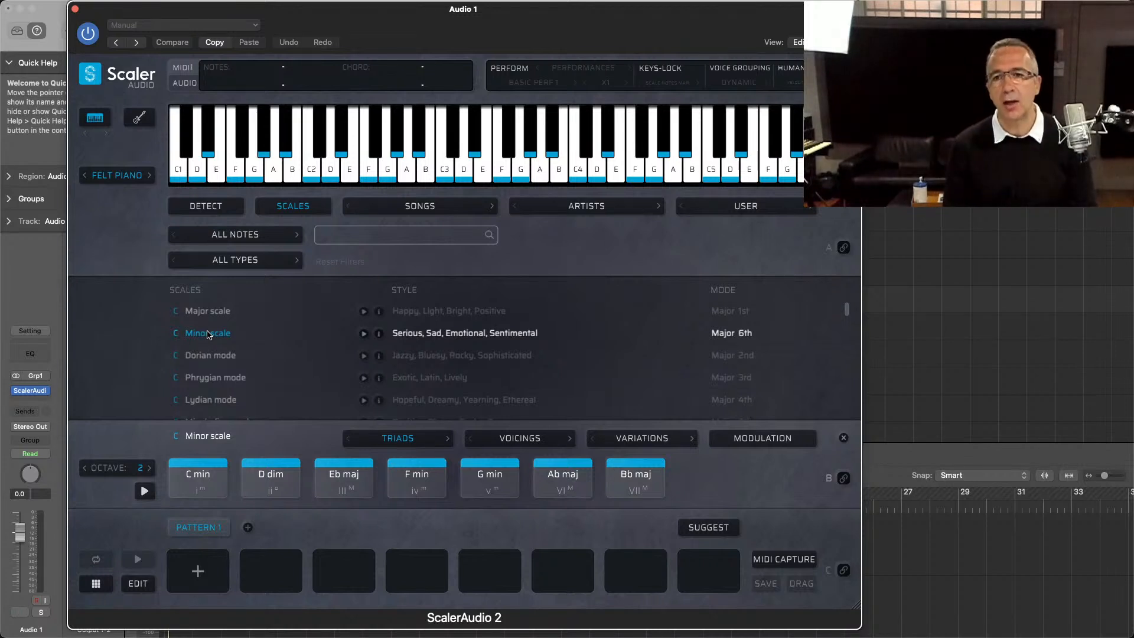
{"action": "key", "text": "super+Tab"}
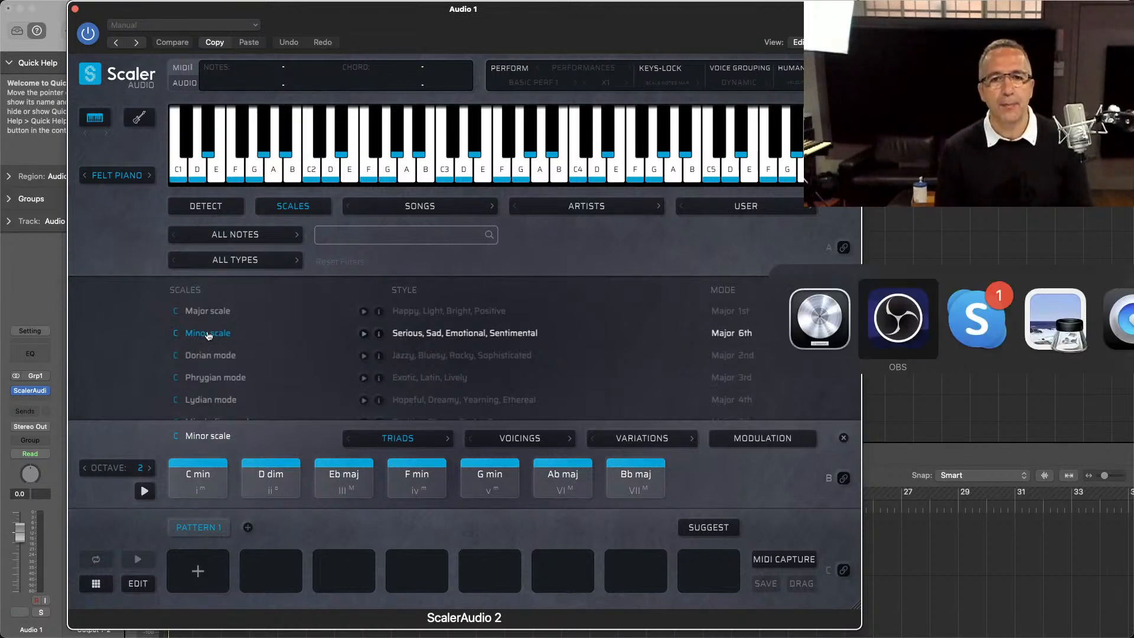
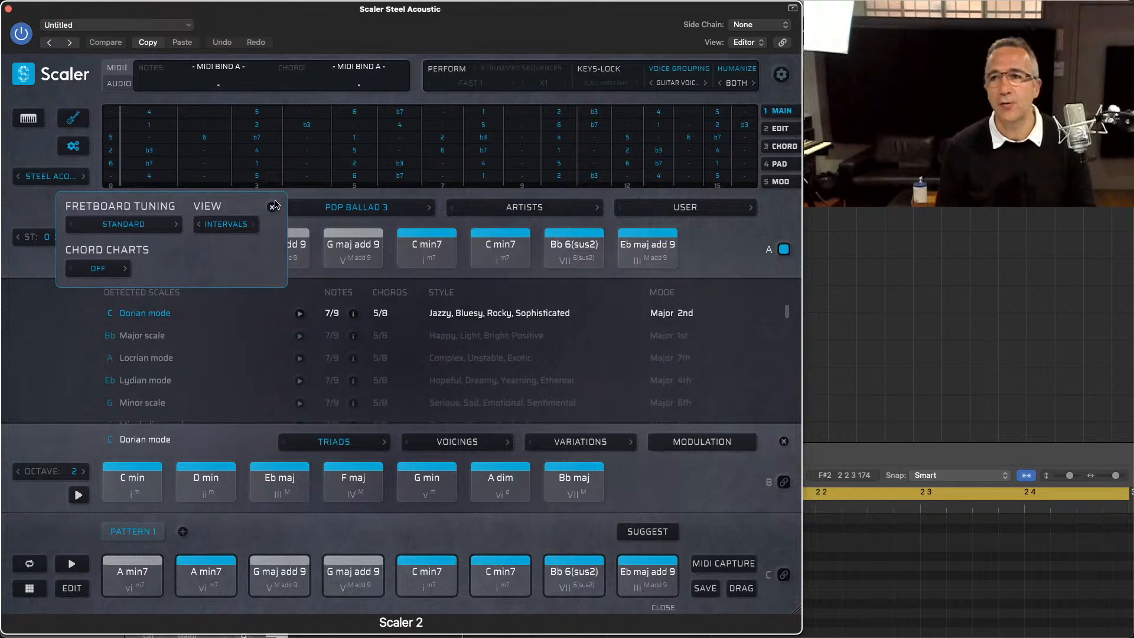
Step: Try the Notes and Degrees views on the guitar fretboard and set the view back to Intervals
{"action": "left_click", "coordinate": [210, 228]}
{"action": "left_click", "coordinate": [222, 244]}
{"action": "left_click", "coordinate": [224, 225]}
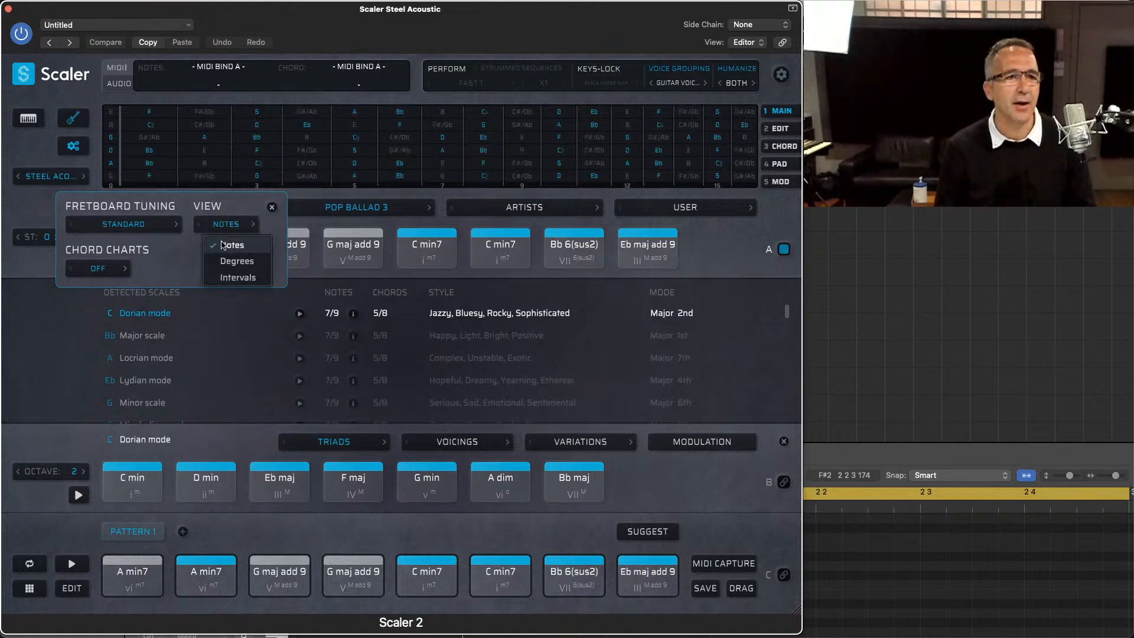
{"action": "left_click", "coordinate": [228, 261]}
{"action": "left_click", "coordinate": [230, 227]}
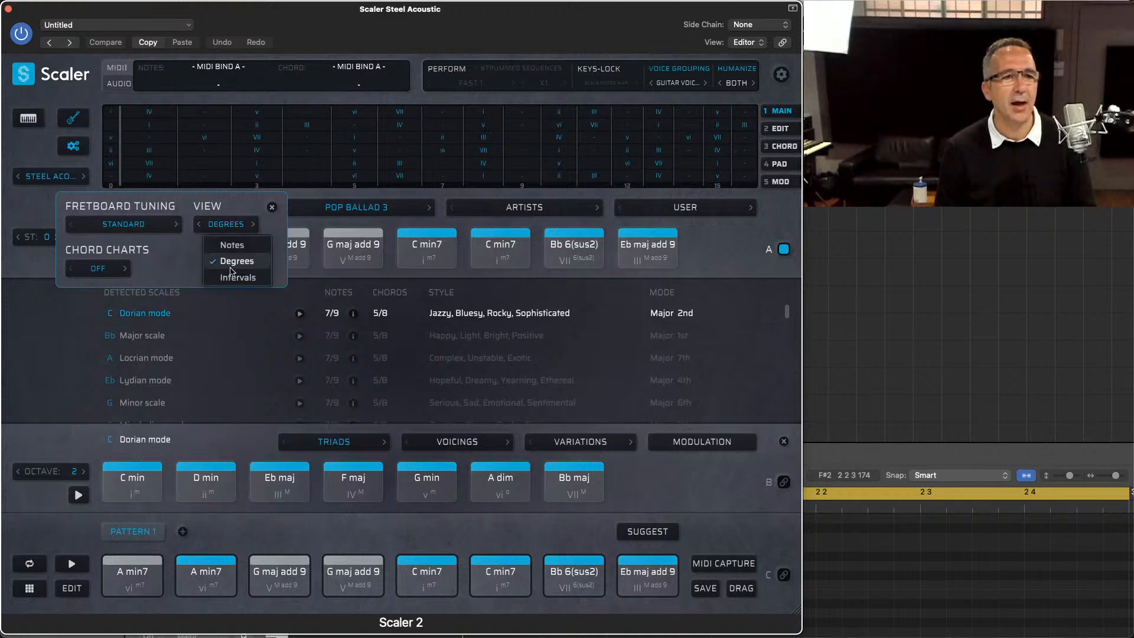
{"action": "left_click", "coordinate": [234, 277]}
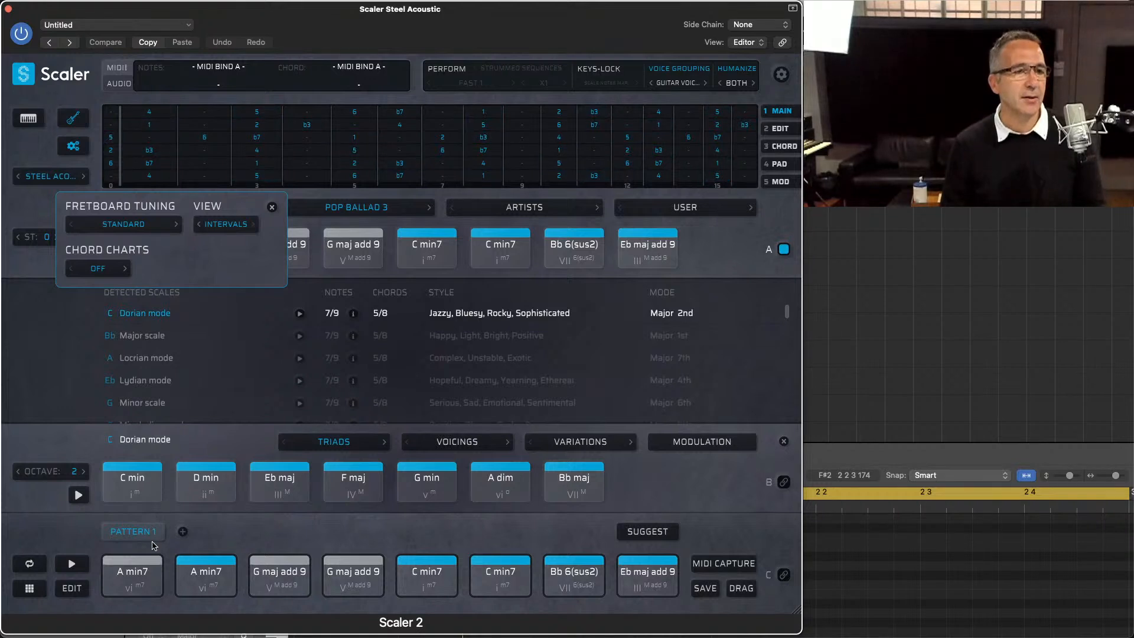
Step: Turn on the chord charts in the fretboard settings and play back the Pattern 1 chords
{"action": "left_click", "coordinate": [115, 267]}
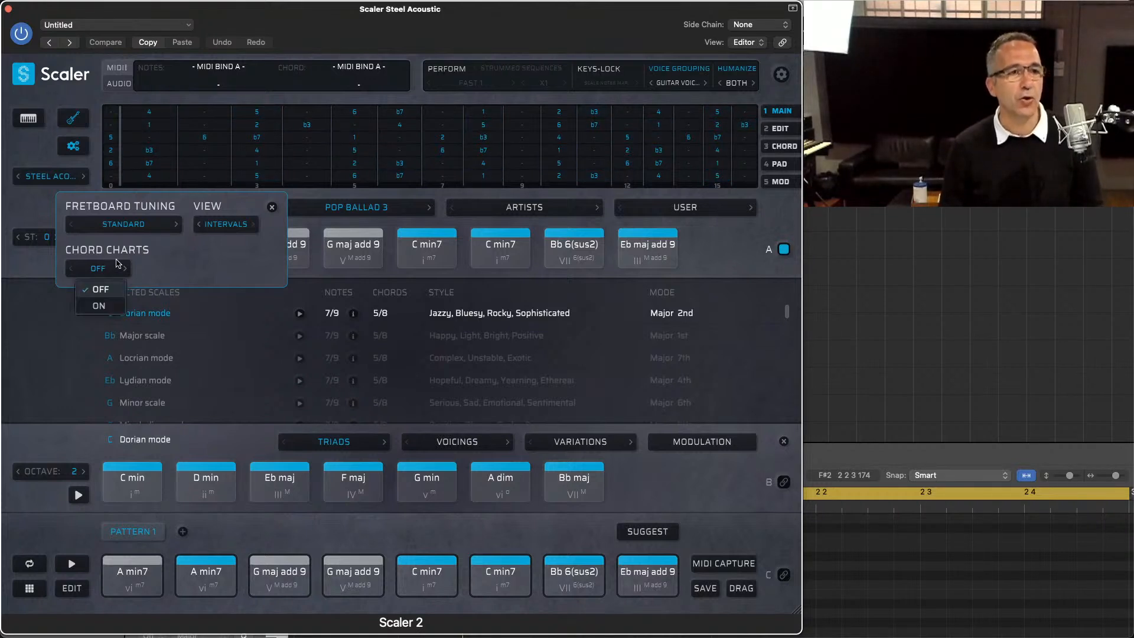
{"action": "left_click", "coordinate": [99, 306]}
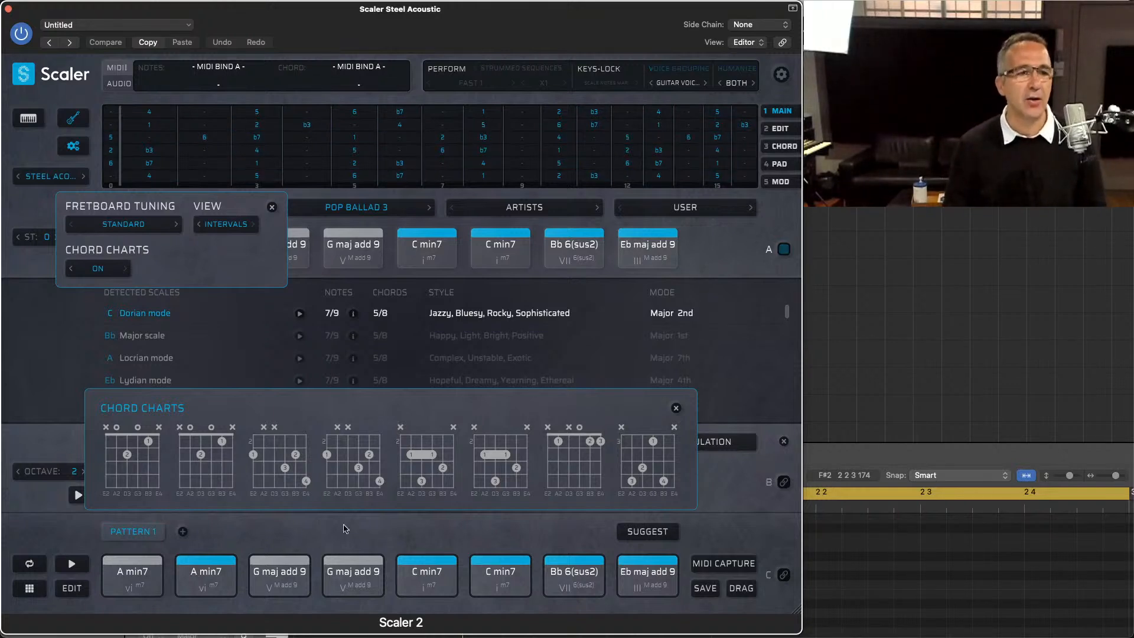
{"action": "left_click", "coordinate": [71, 564]}
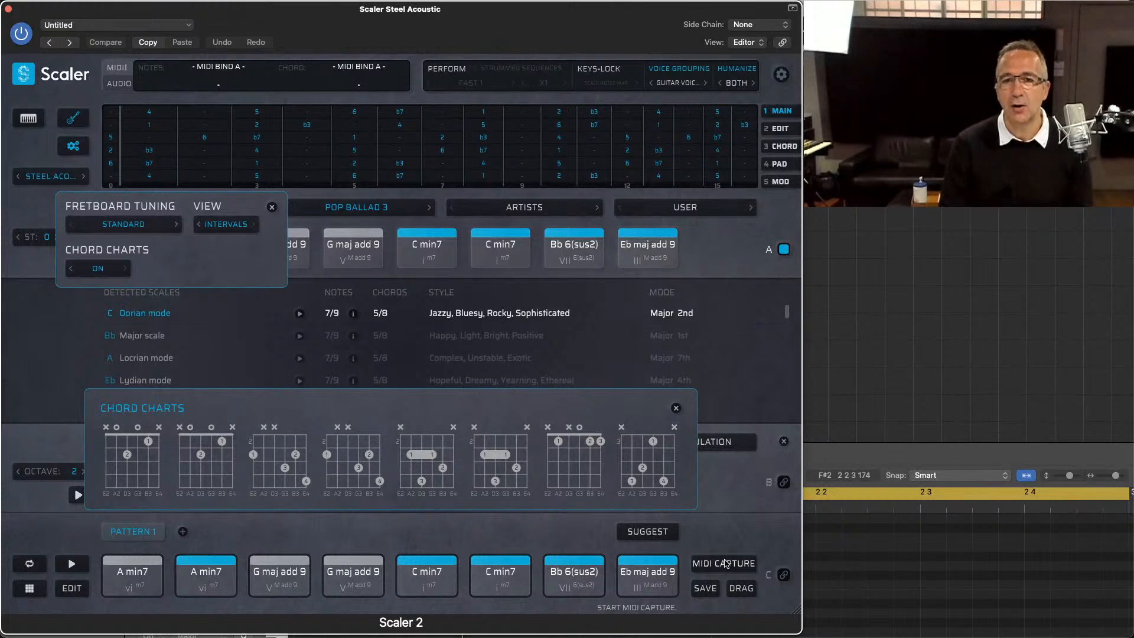
{"action": "key", "text": "super+Tab"}
{"action": "key", "text": "super+Tab"}
{"action": "key", "text": "super+Tab"}
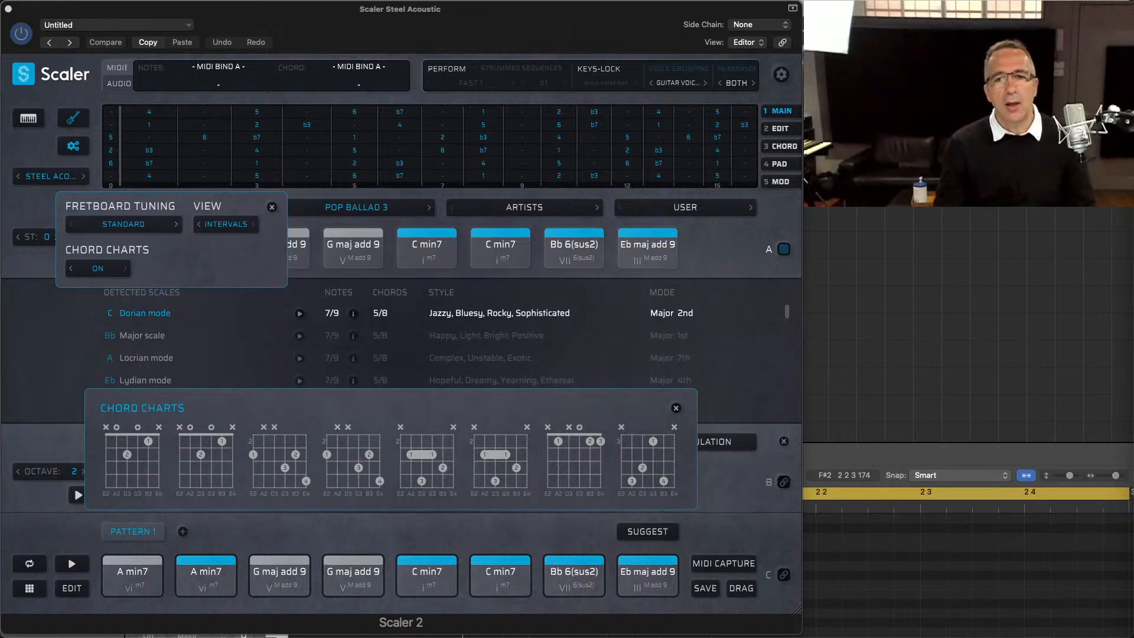
{"action": "key", "text": "super+Tab"}
{"action": "key", "text": "super+Tab"}
{"action": "key", "text": "super+Tab"}
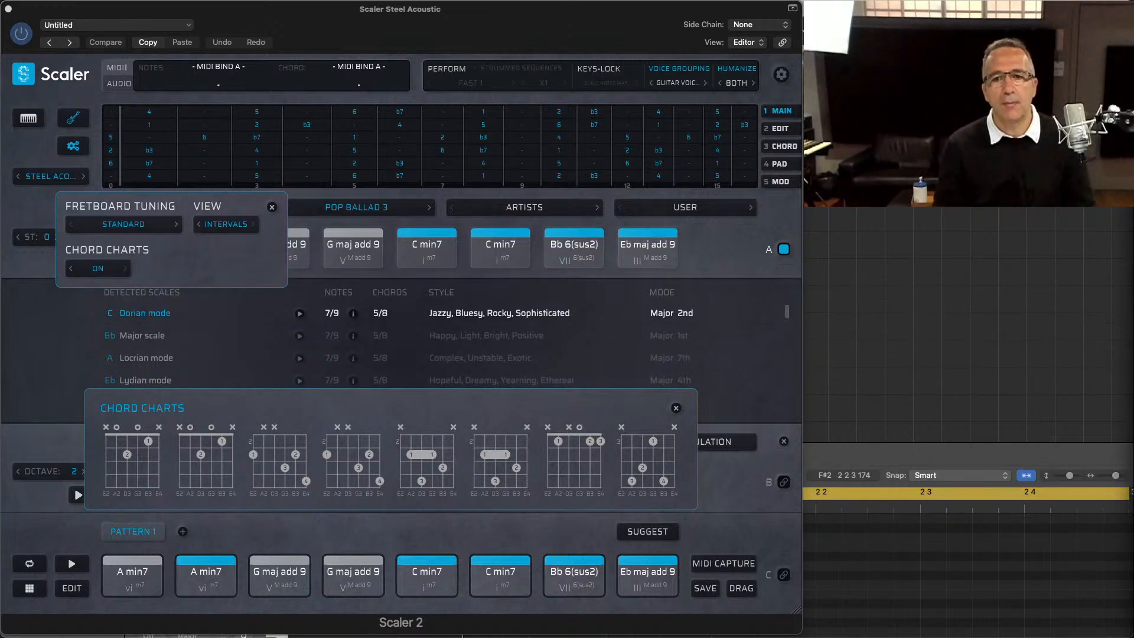